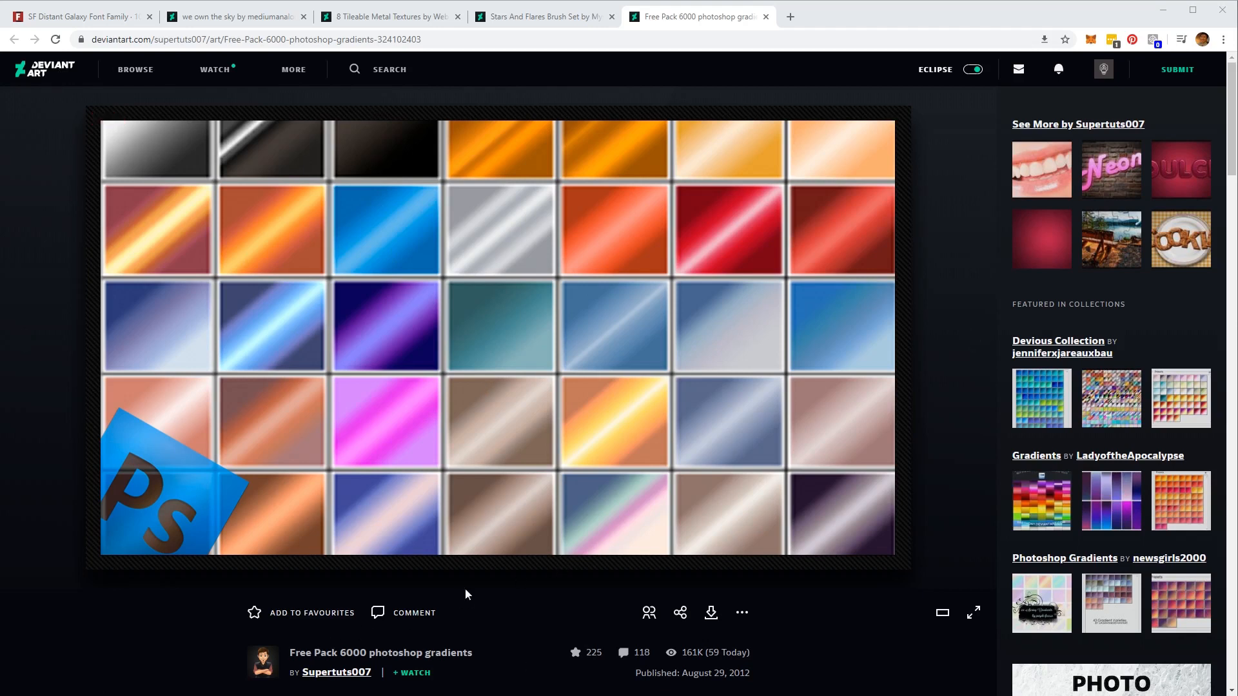
- Review the download pages for the star brushes, metal textures, we own the sky image and SF Distant Galaxy font
click(477, 17)
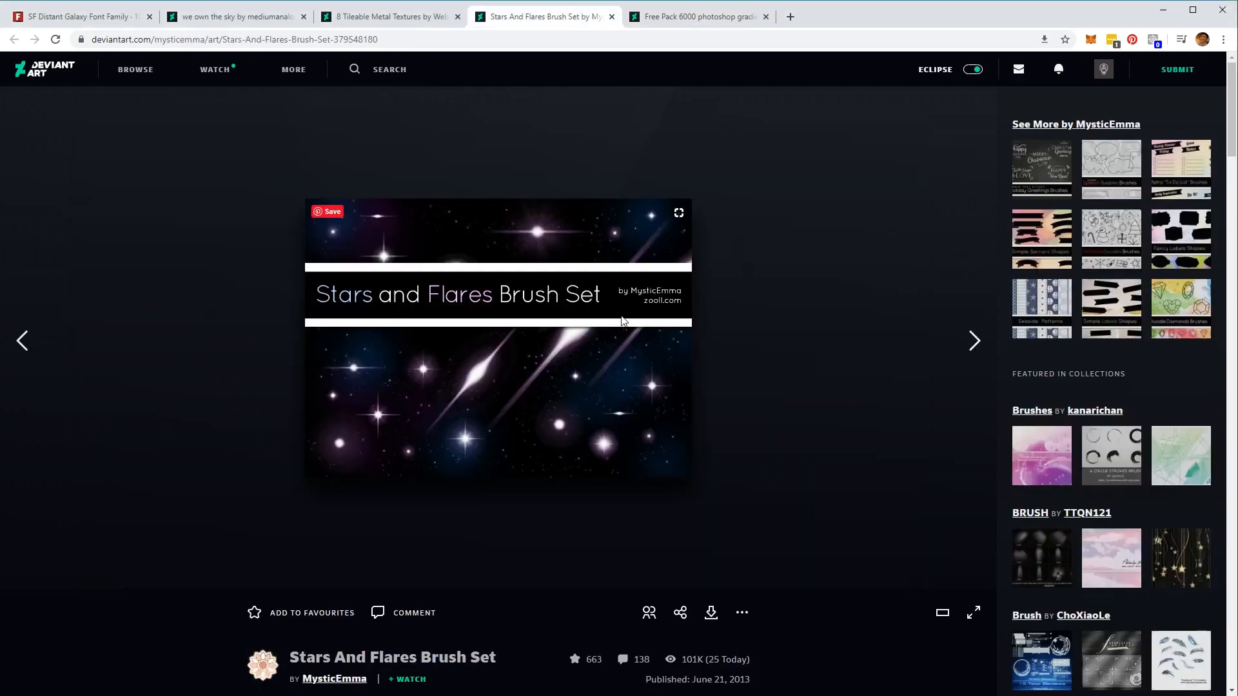
click(395, 18)
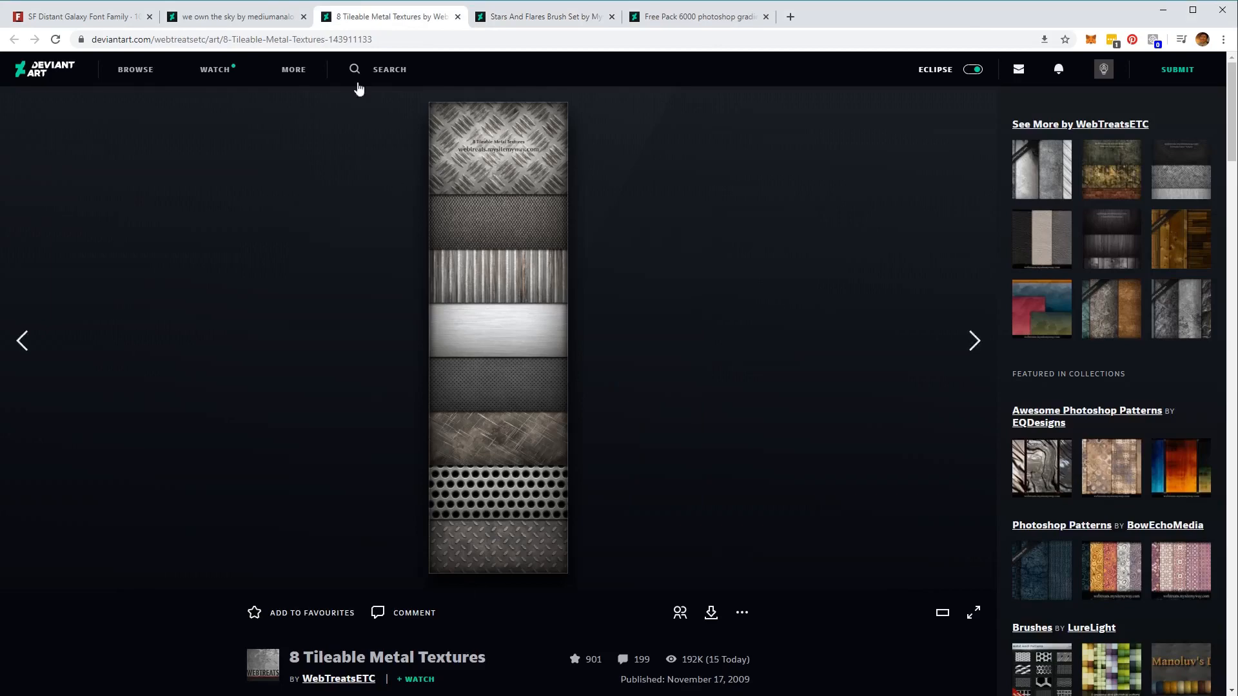
key(ctrl+shift+Tab)
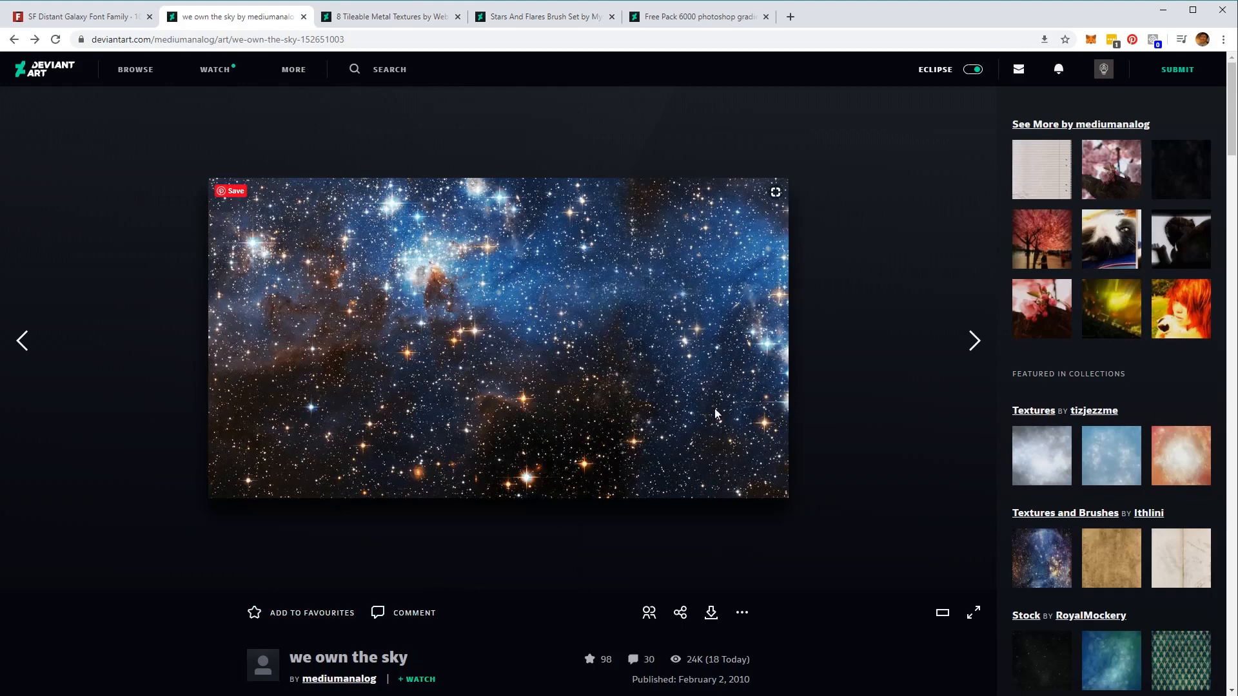
click(108, 18)
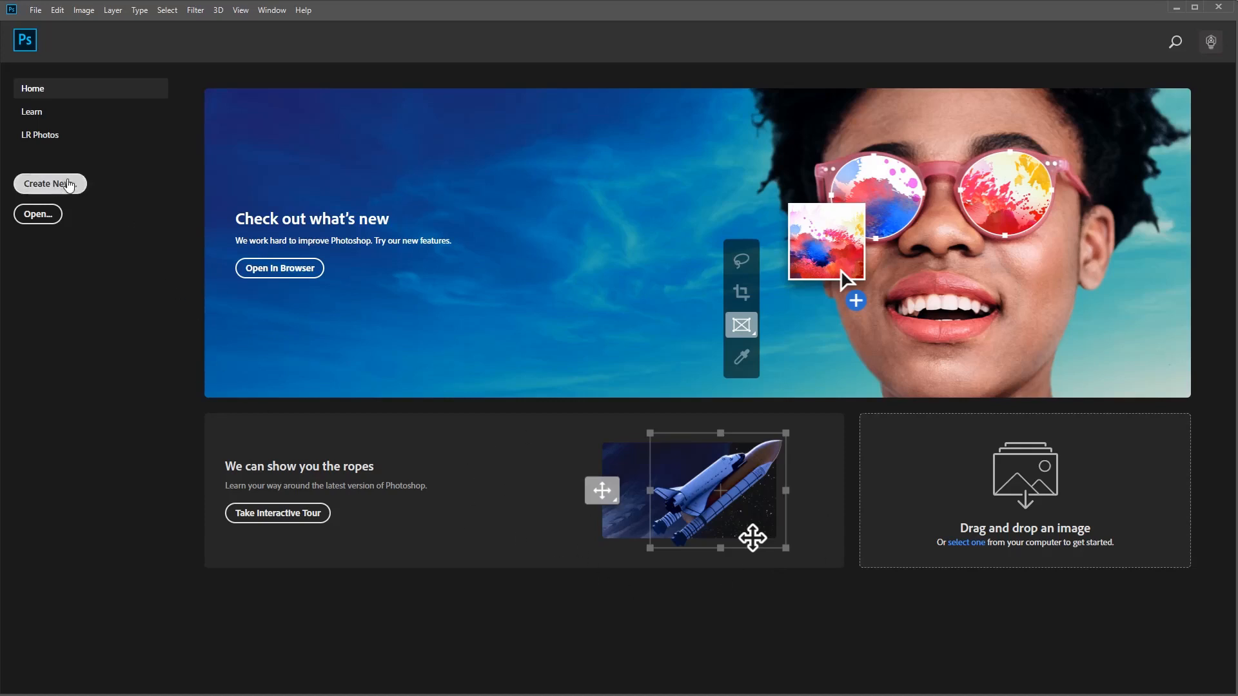
- Create a new 950 × 550 pixel RGB document with a white background, named "star wars effect"
click(75, 183)
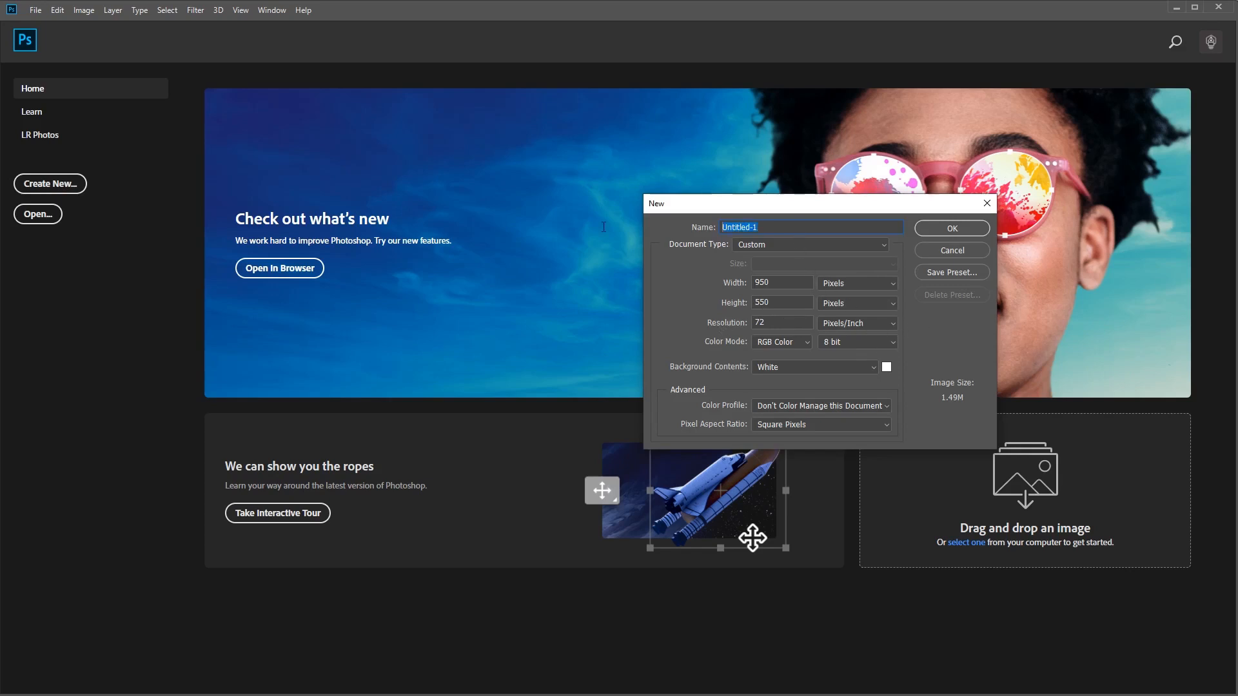
text(star wars effect)
click(953, 229)
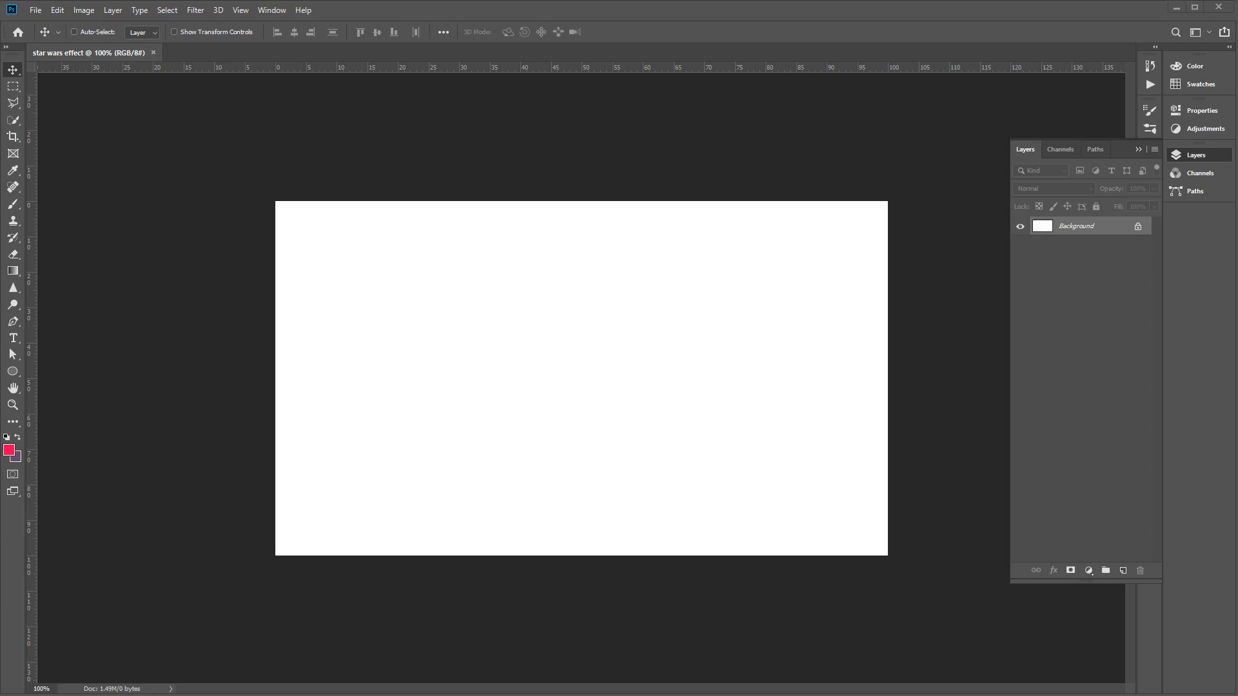
- Place the we_own_the_sky image in the document, scaled to about 53.7% and centred so it covers the whole canvas
drag(697, 551, 619, 348)
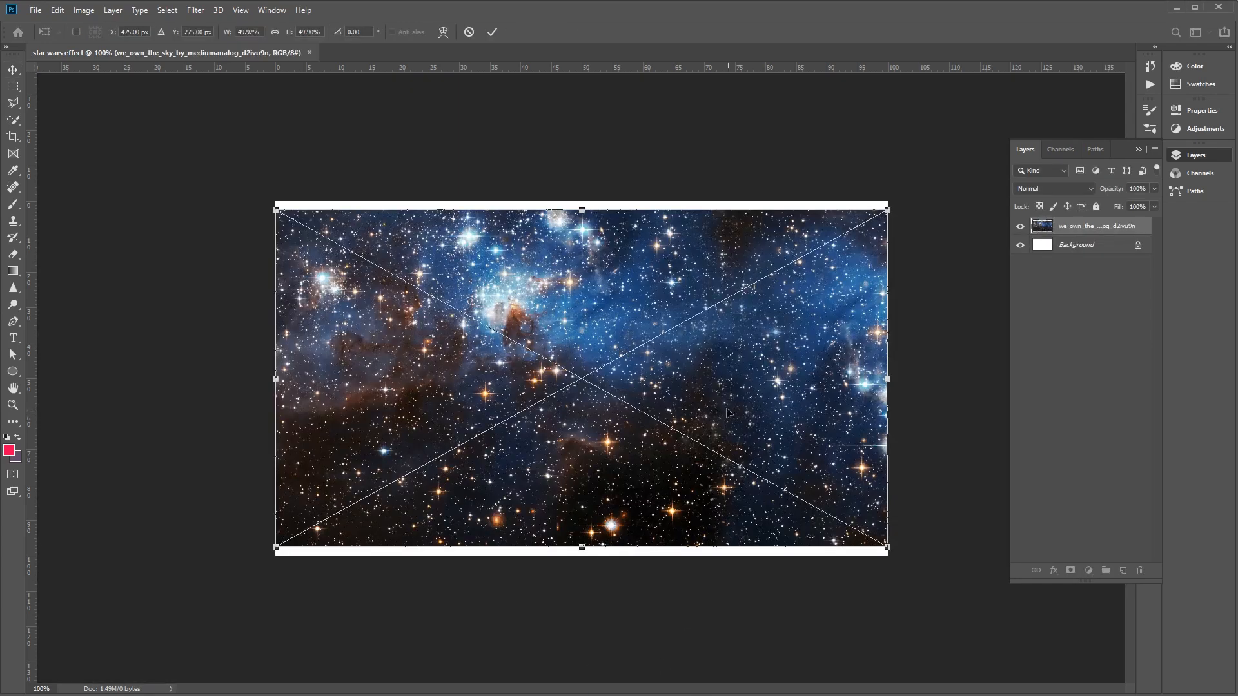
drag(276, 209, 230, 185)
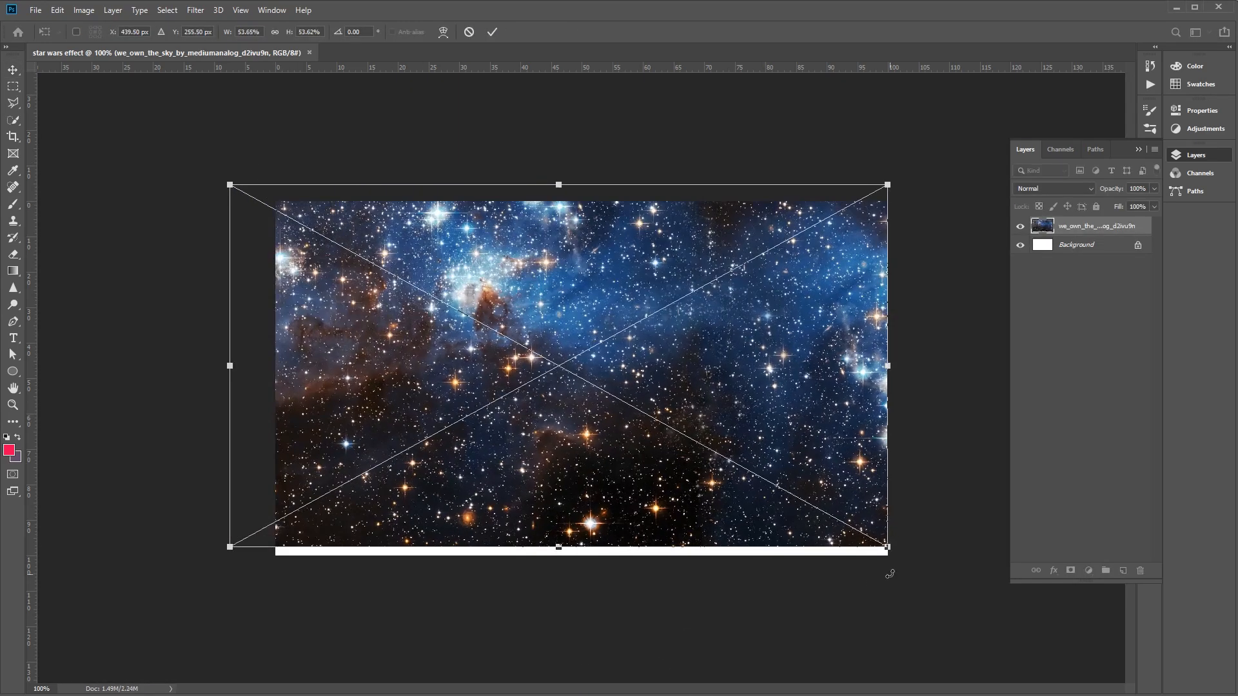
drag(887, 548, 964, 589)
mouse_move(760, 443)
mouse_down()
mouse_move(760, 429)
mouse_move(743, 430)
mouse_up()
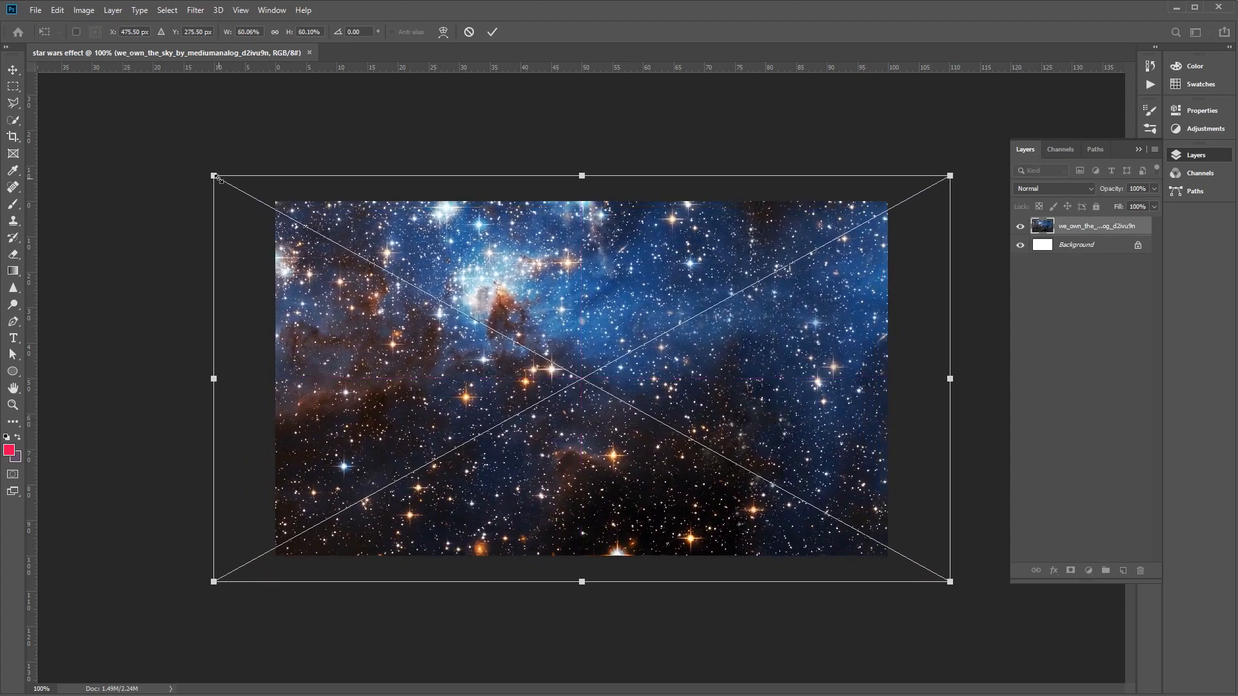
drag(214, 176, 250, 195)
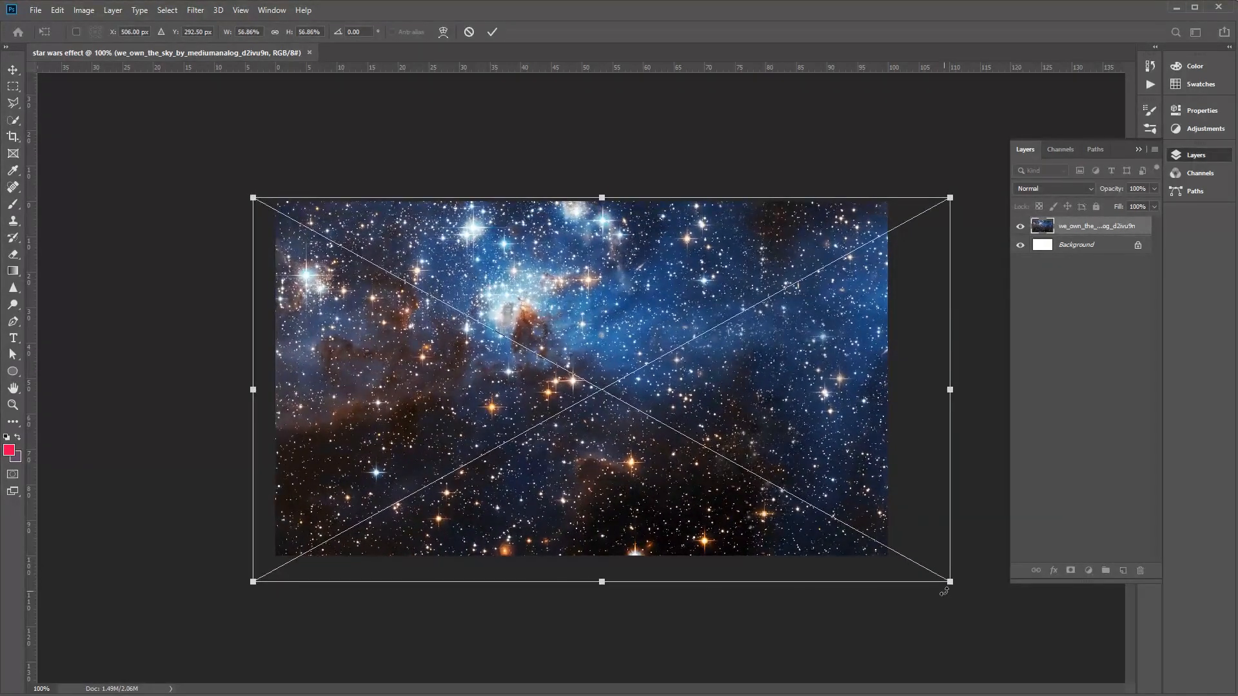
drag(950, 583, 911, 562)
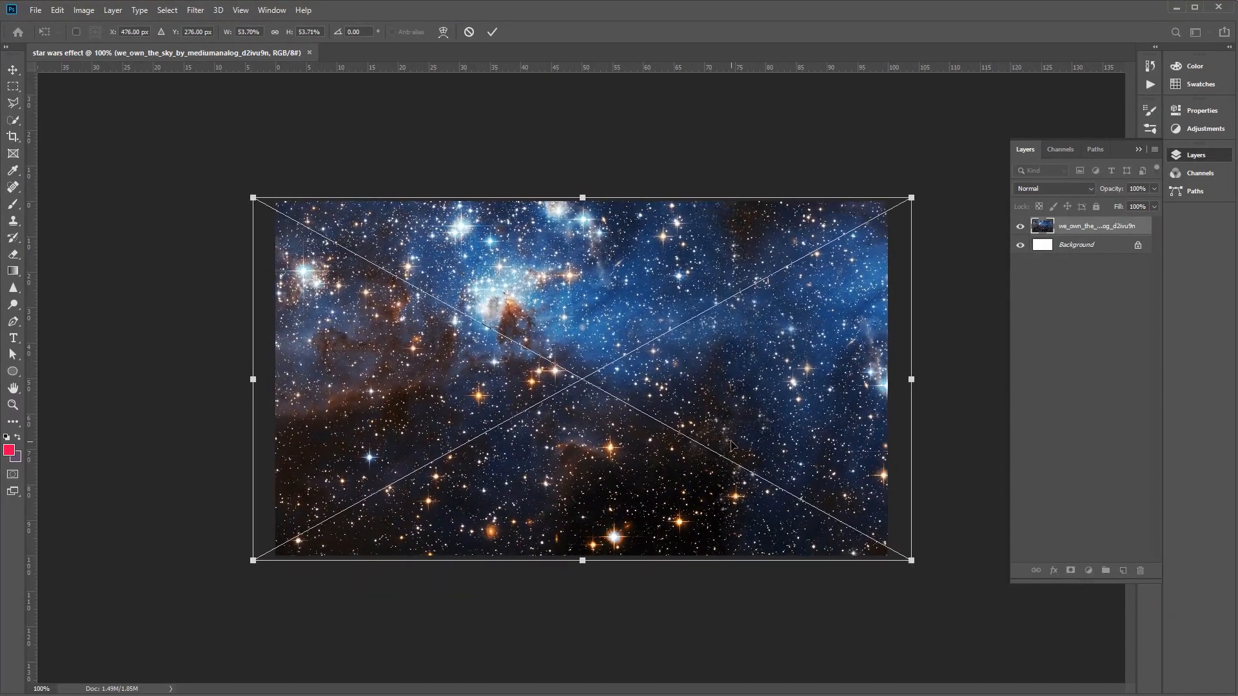
drag(729, 446, 728, 445)
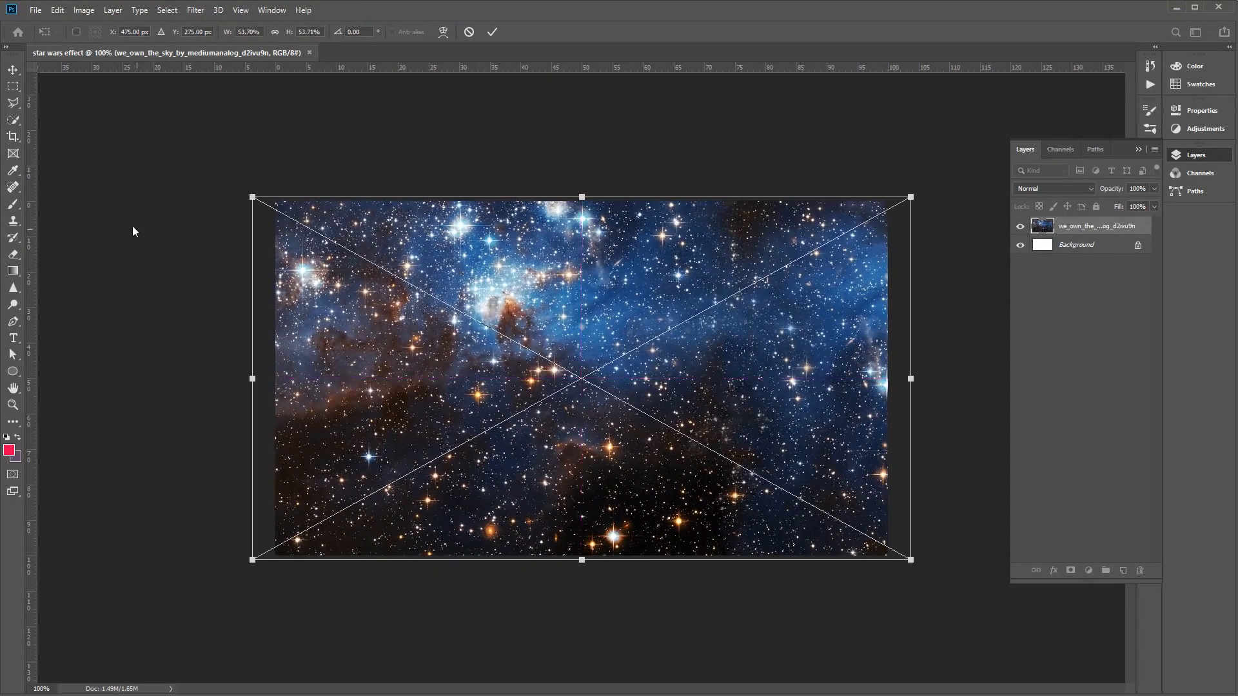
key(Return)
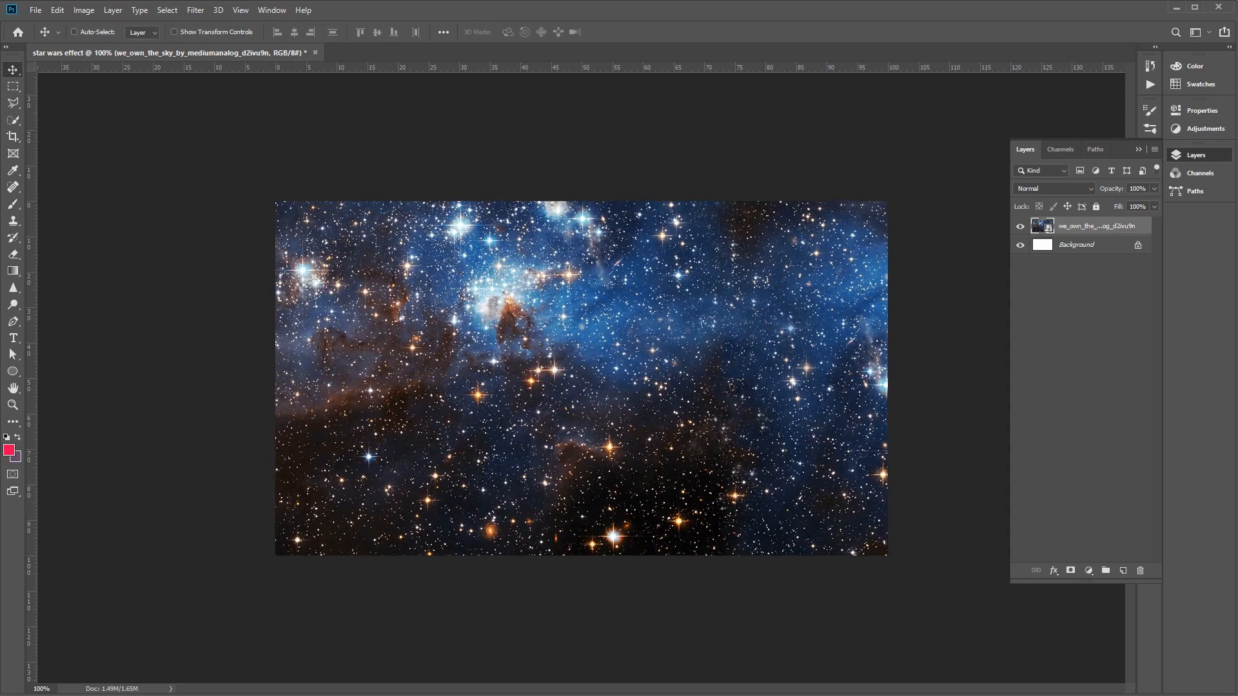
- Apply a Color Overlay to the sky image layer with Multiply blend mode, colour #a6a6a6 and 100% opacity
right_click(1096, 223)
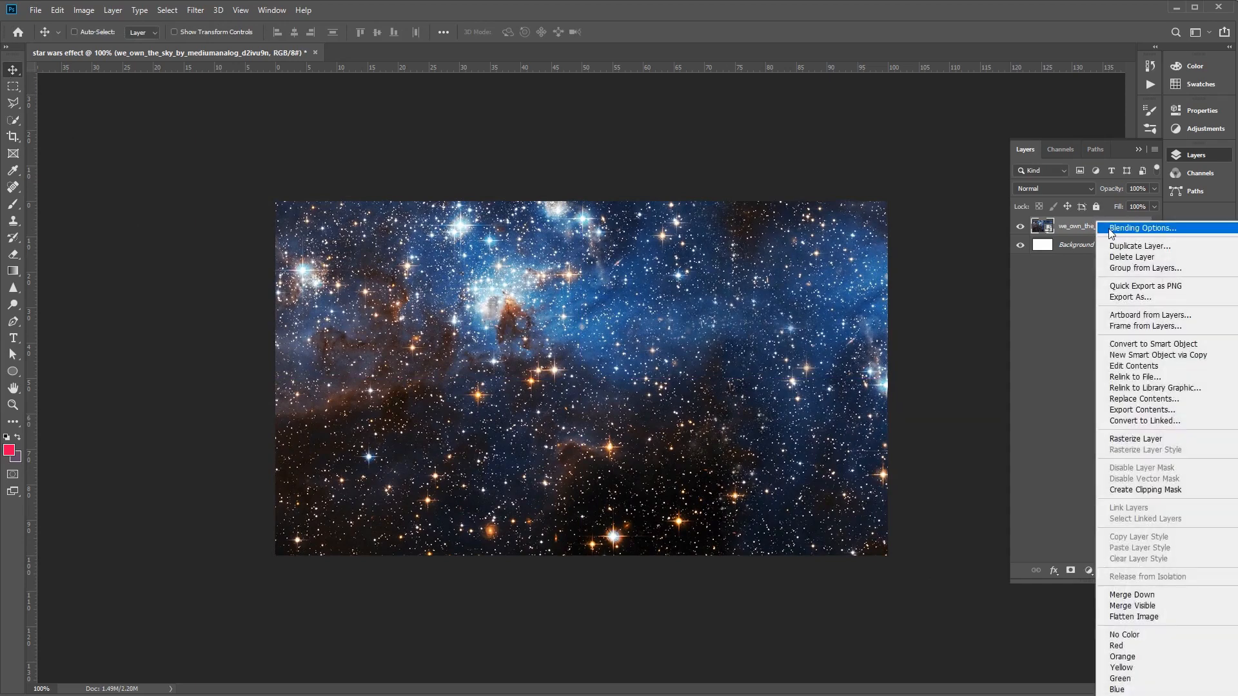
click(1112, 230)
drag(1012, 231, 690, 254)
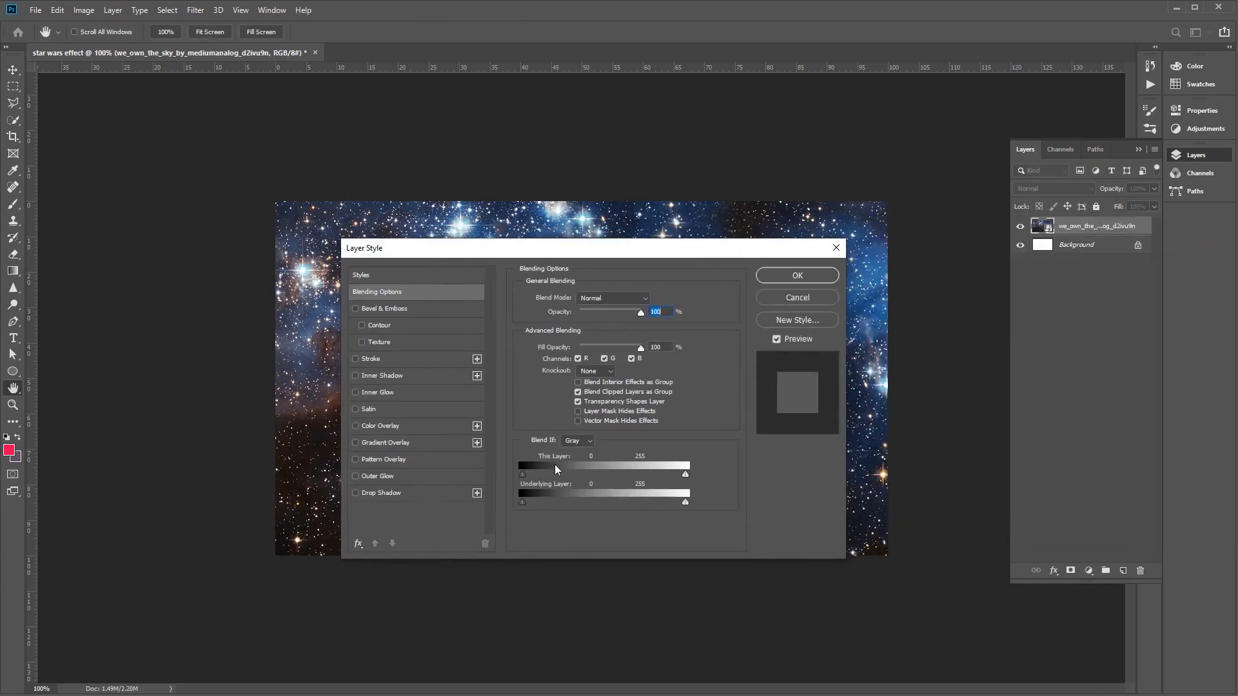
click(395, 425)
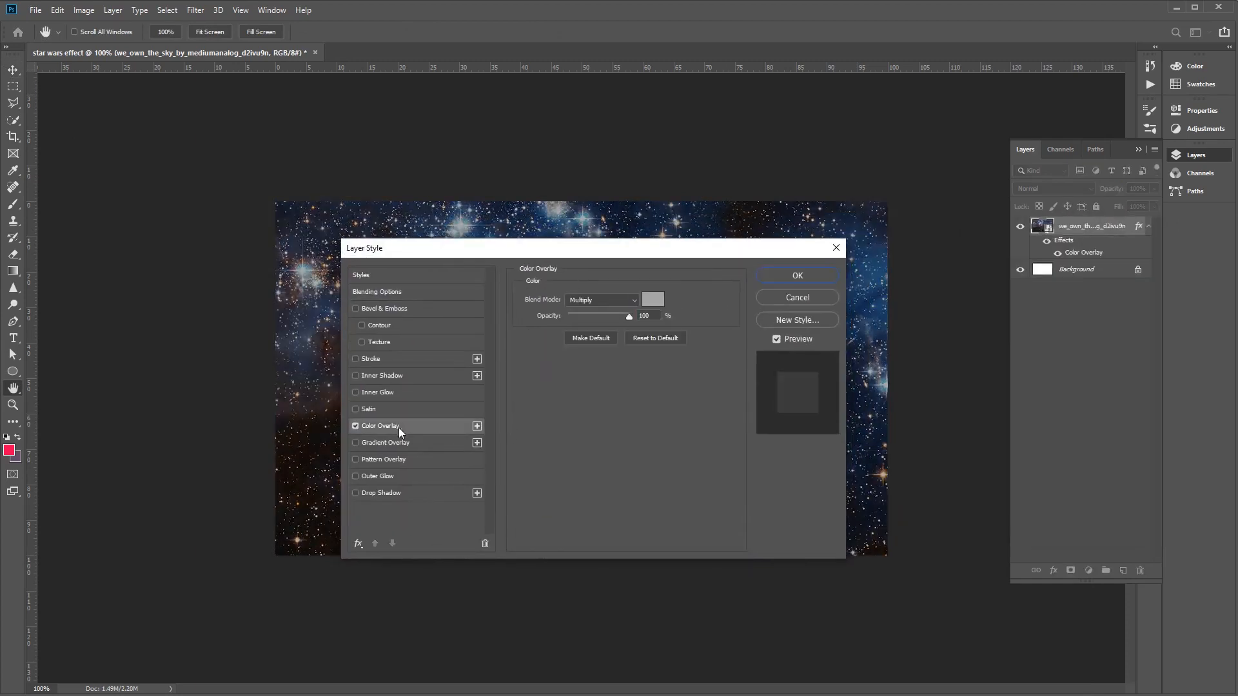
click(620, 299)
click(606, 348)
click(652, 300)
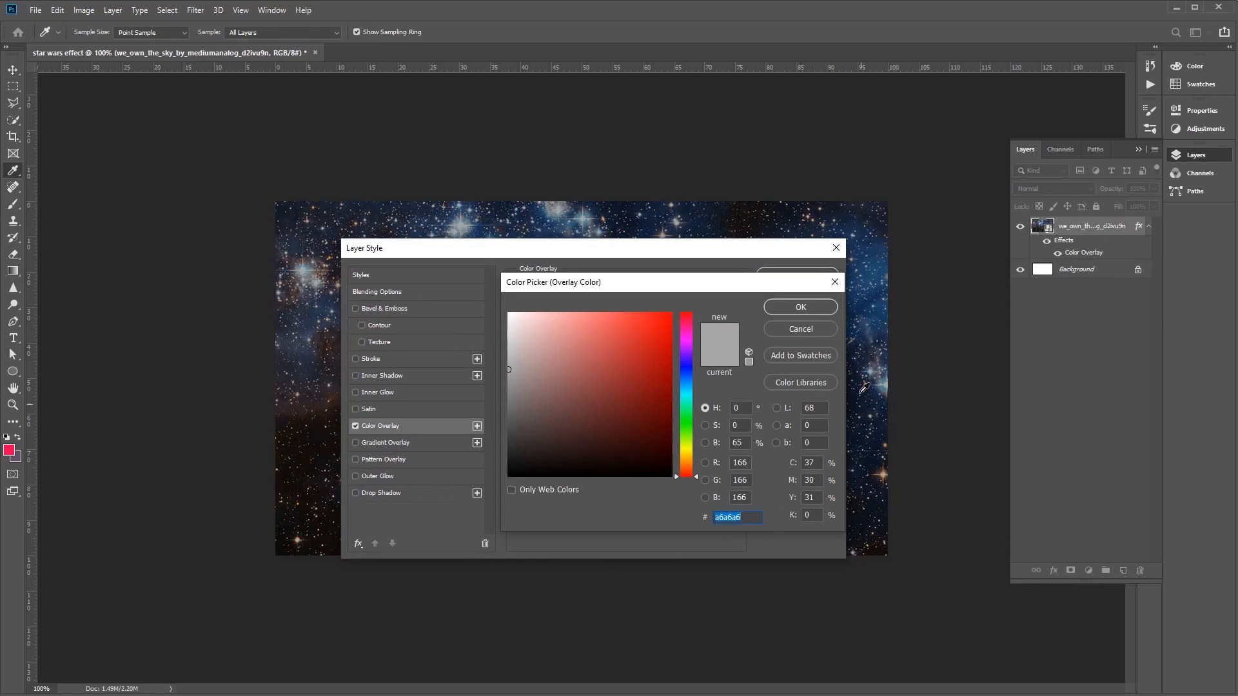
click(831, 308)
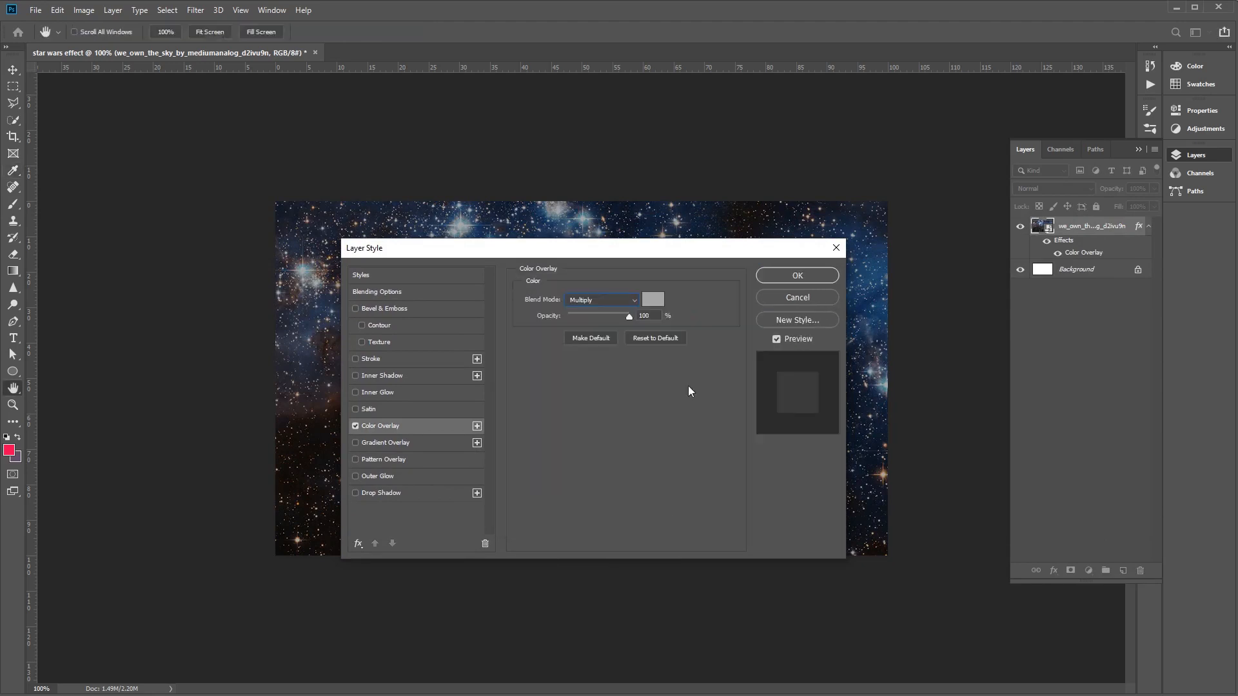
click(783, 276)
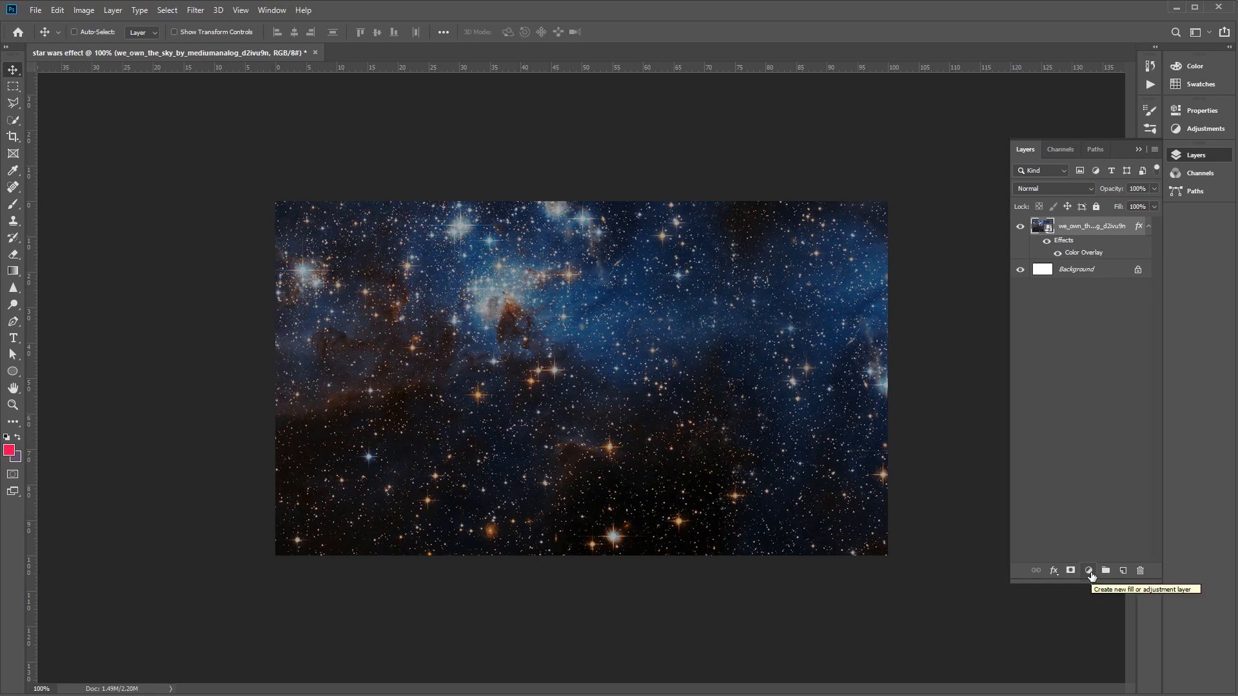
- Add a Solid Color fill layer in #fced82 above the sky image
click(1089, 572)
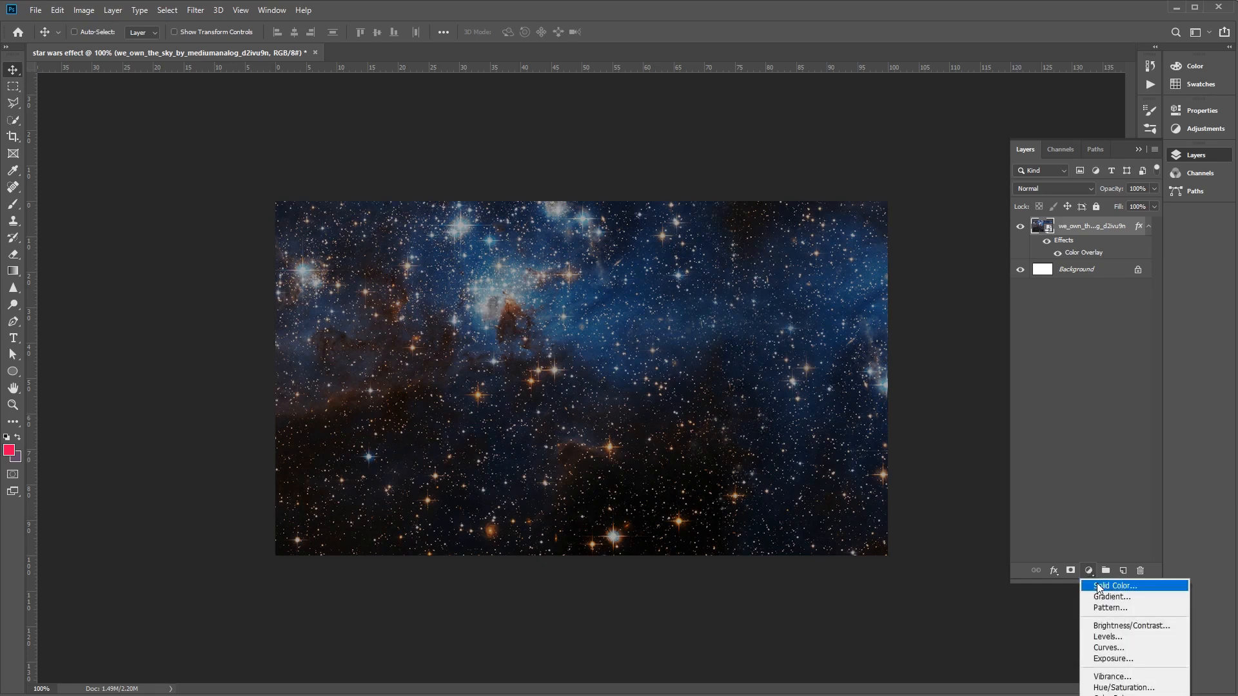
click(1098, 587)
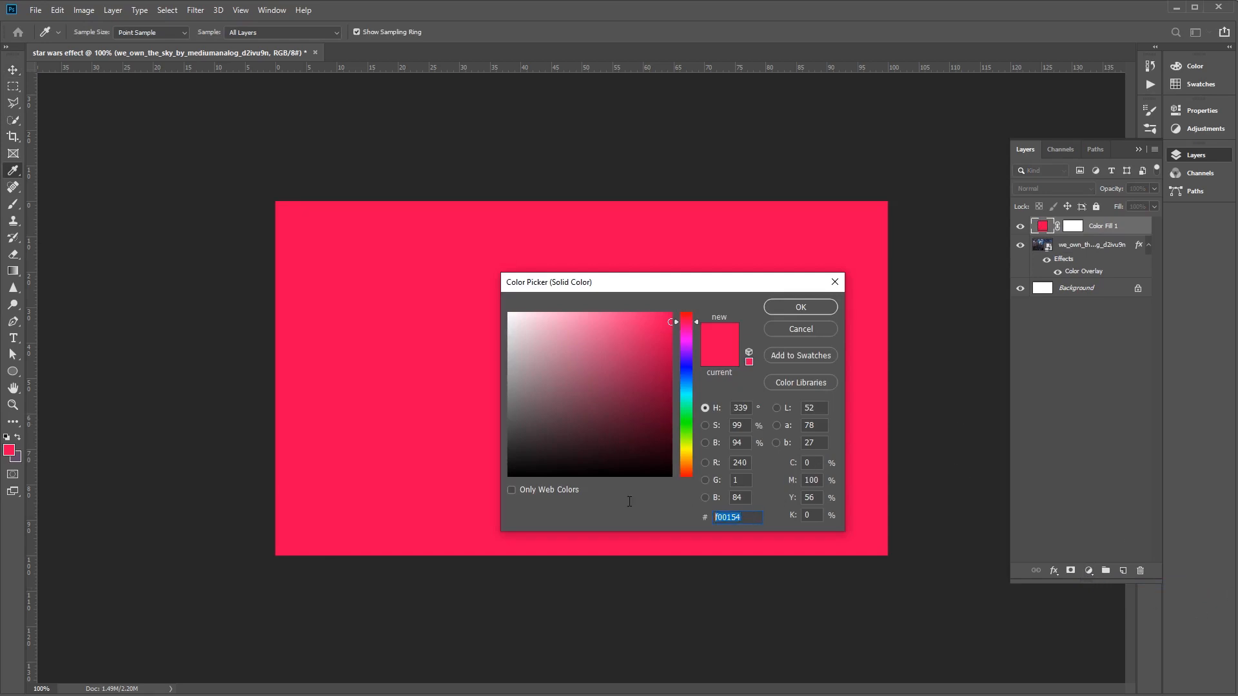
text(f)
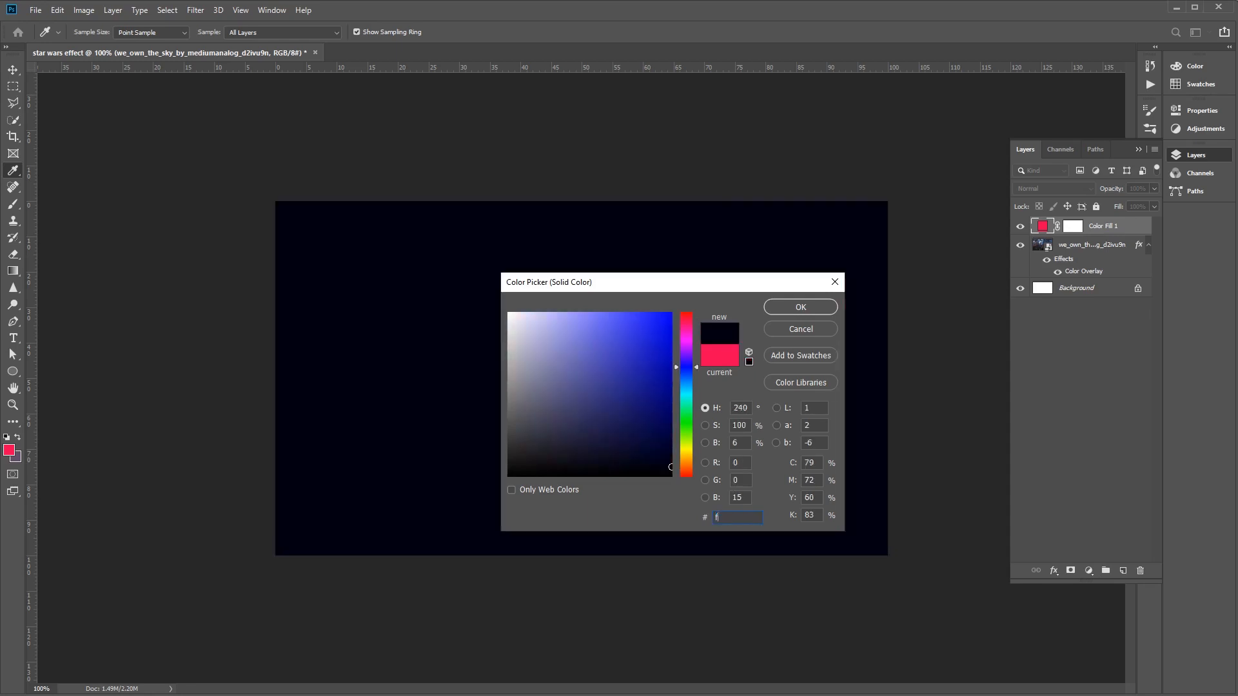
text(ced82)
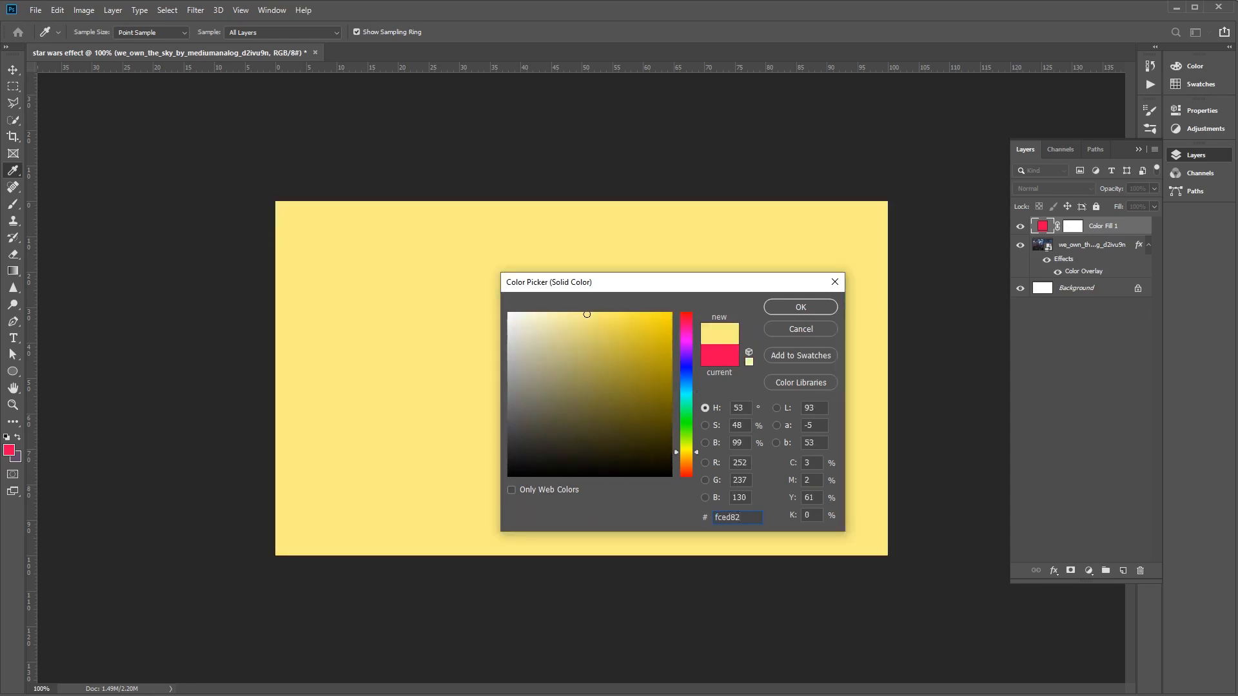
click(815, 307)
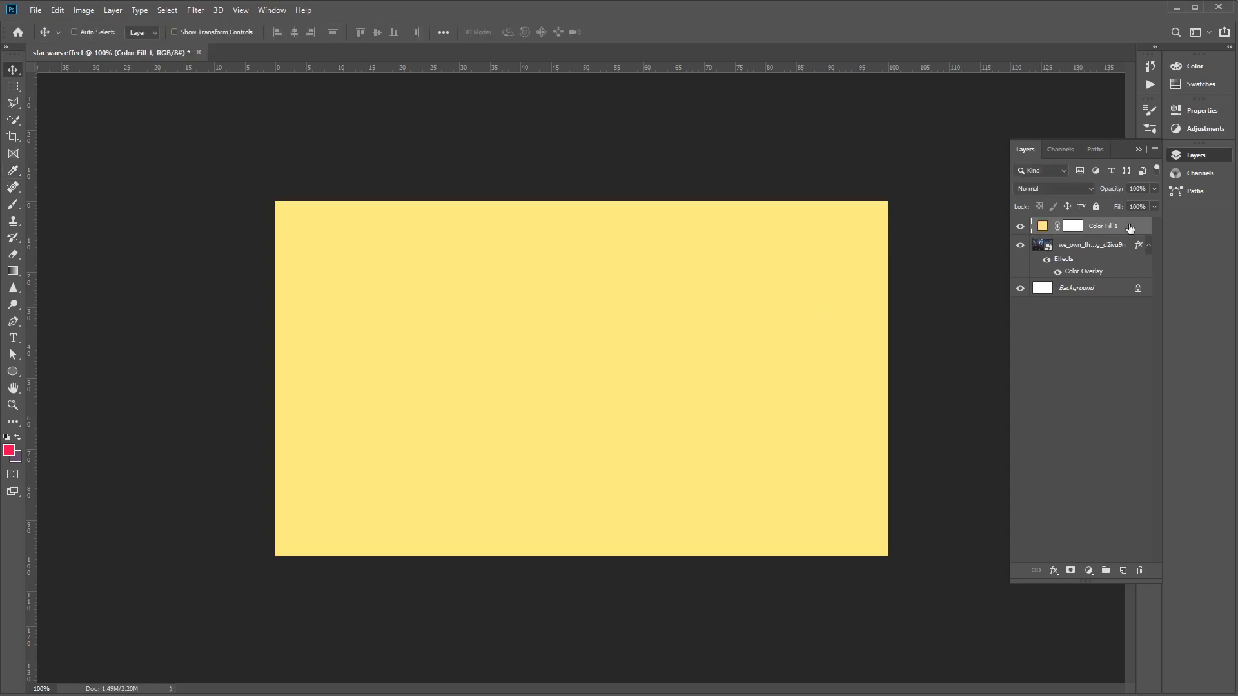
- Set the yellow fill layer's blend mode to Multiply and its opacity to 25%, leaving no layer selected
click(1080, 184)
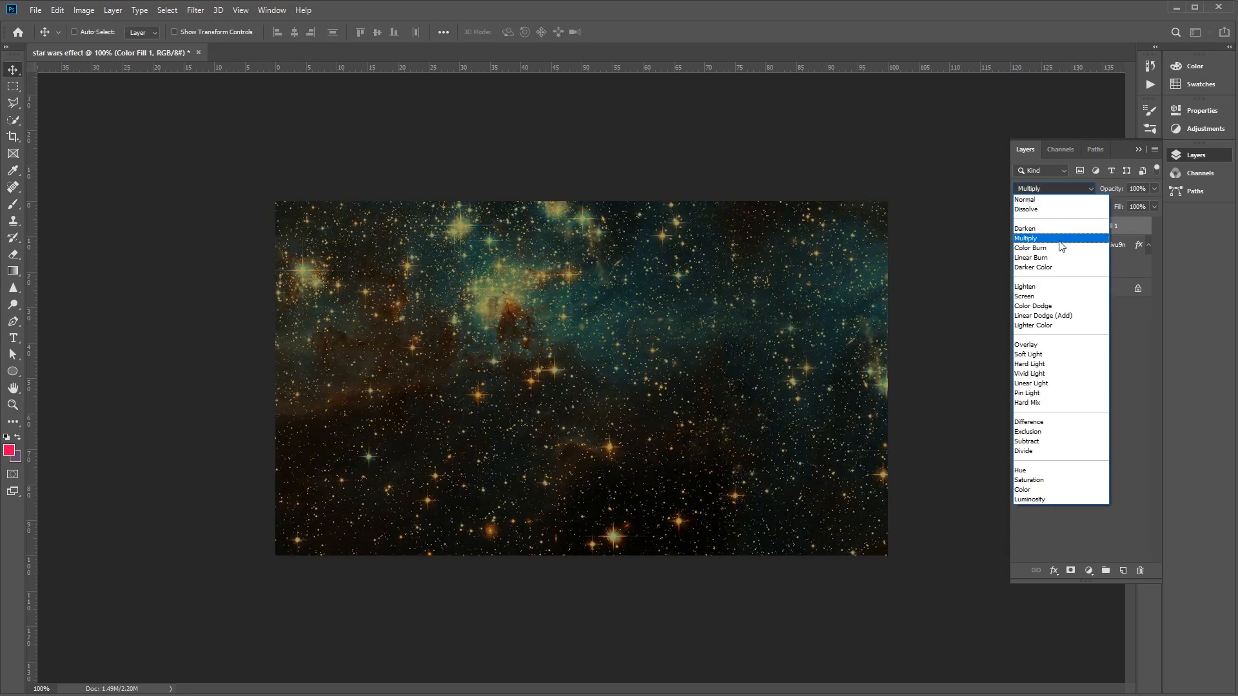
click(1061, 240)
click(1146, 188)
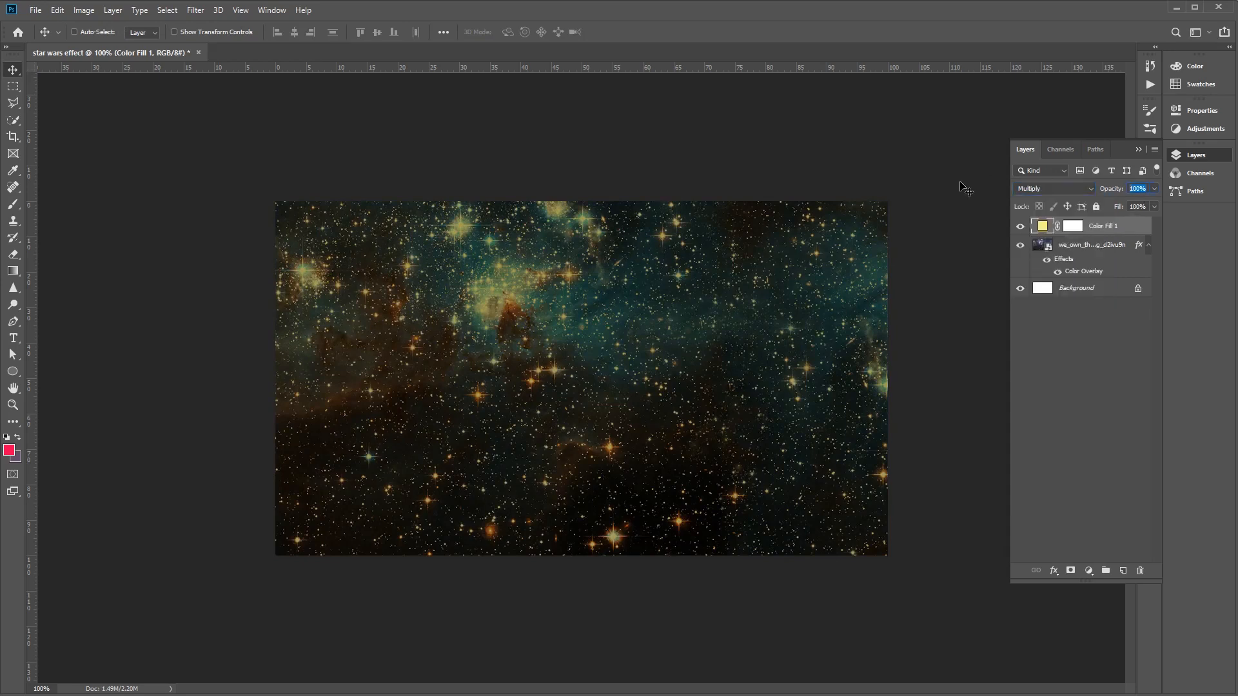
text(25)
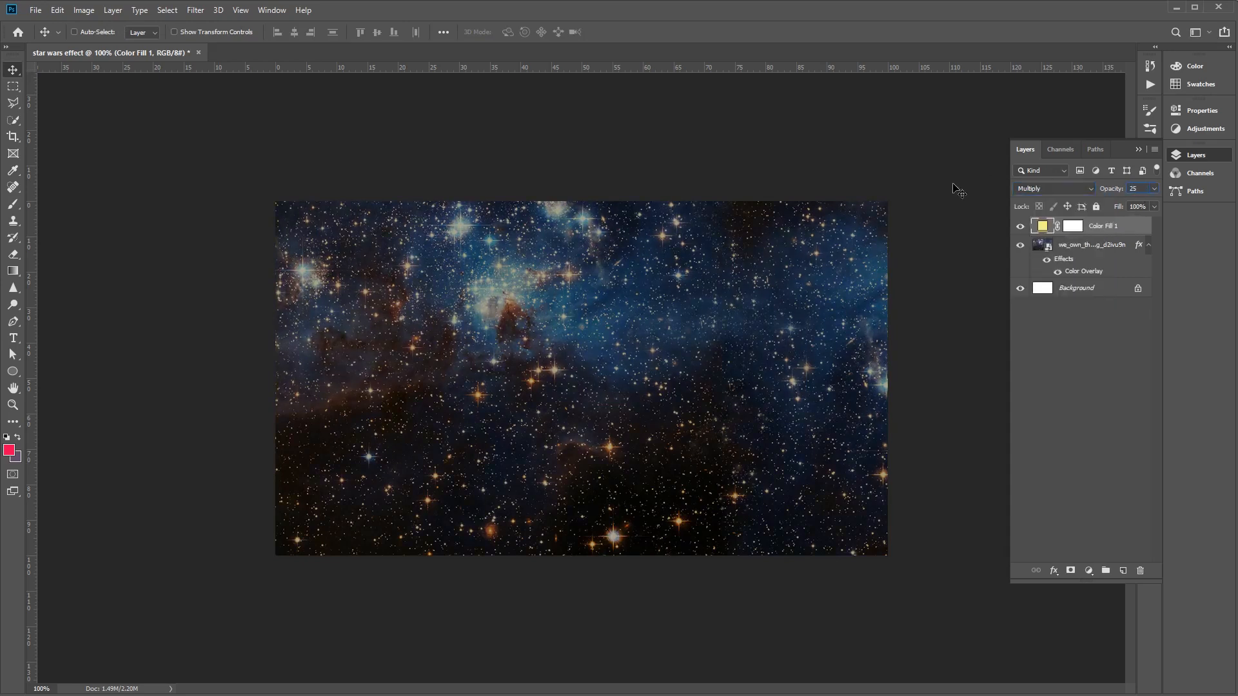
click(1057, 393)
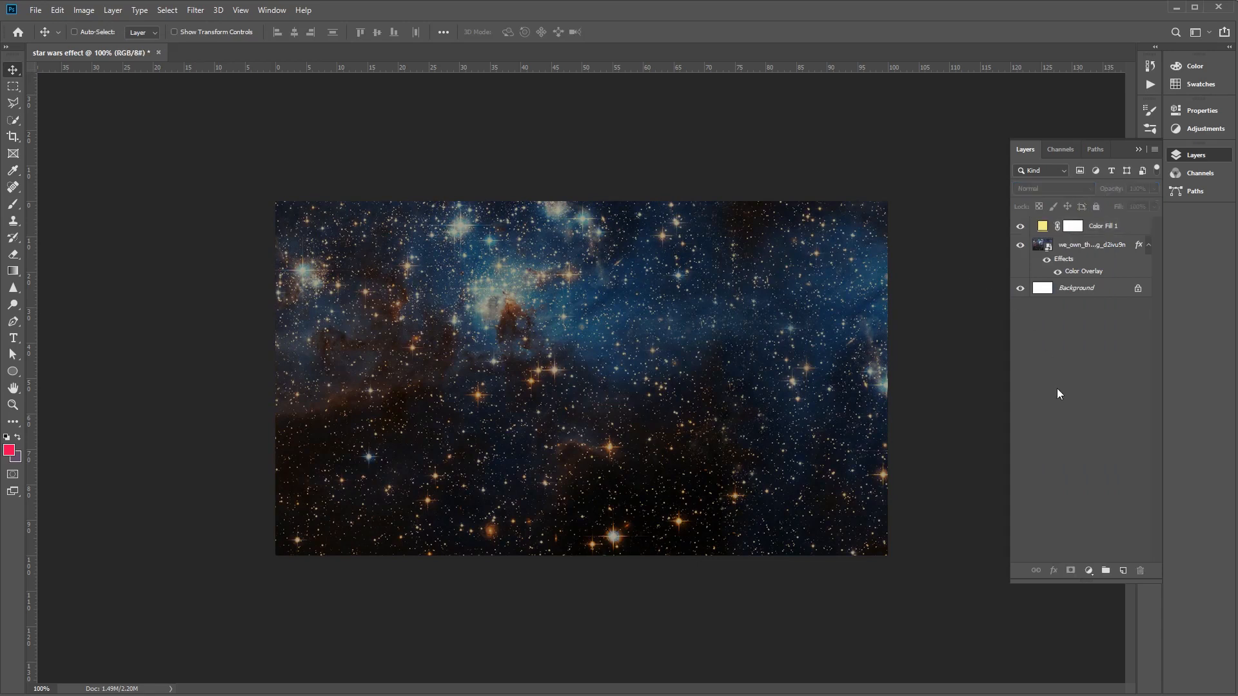
- Add centred two-line text "STAR WARS" over the sky in SF Distant Galaxy Regular, 200 px, colour #f2ece6
click(13, 339)
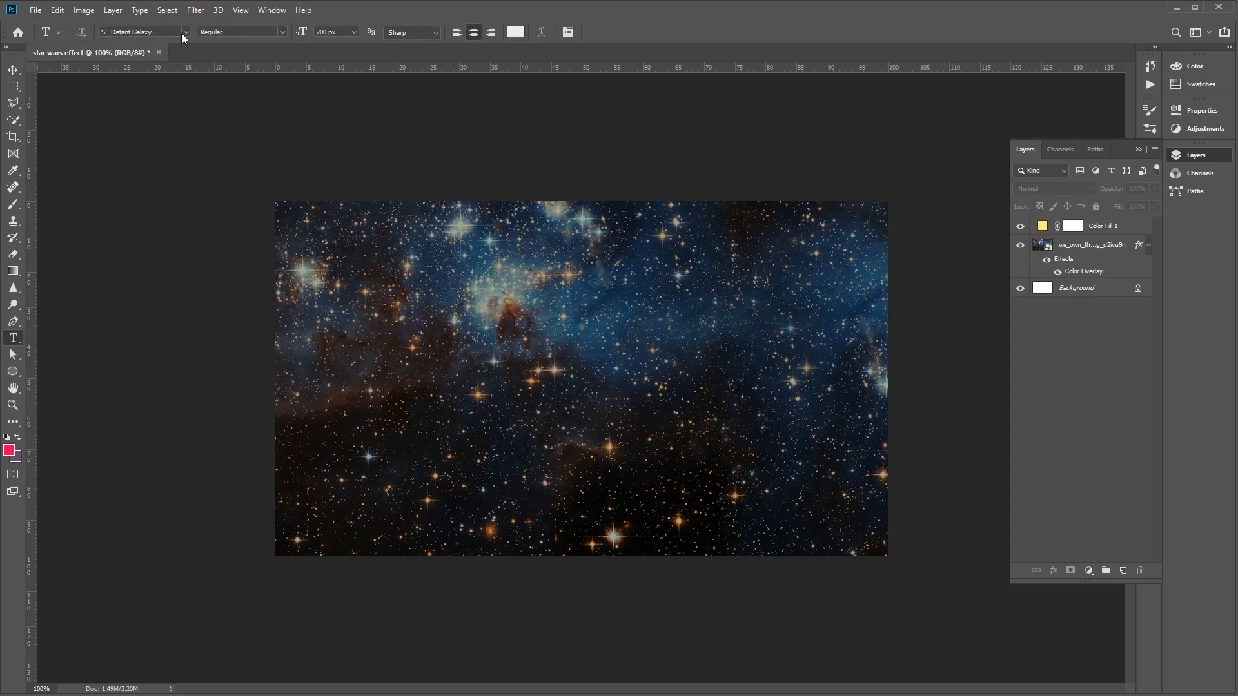
click(517, 33)
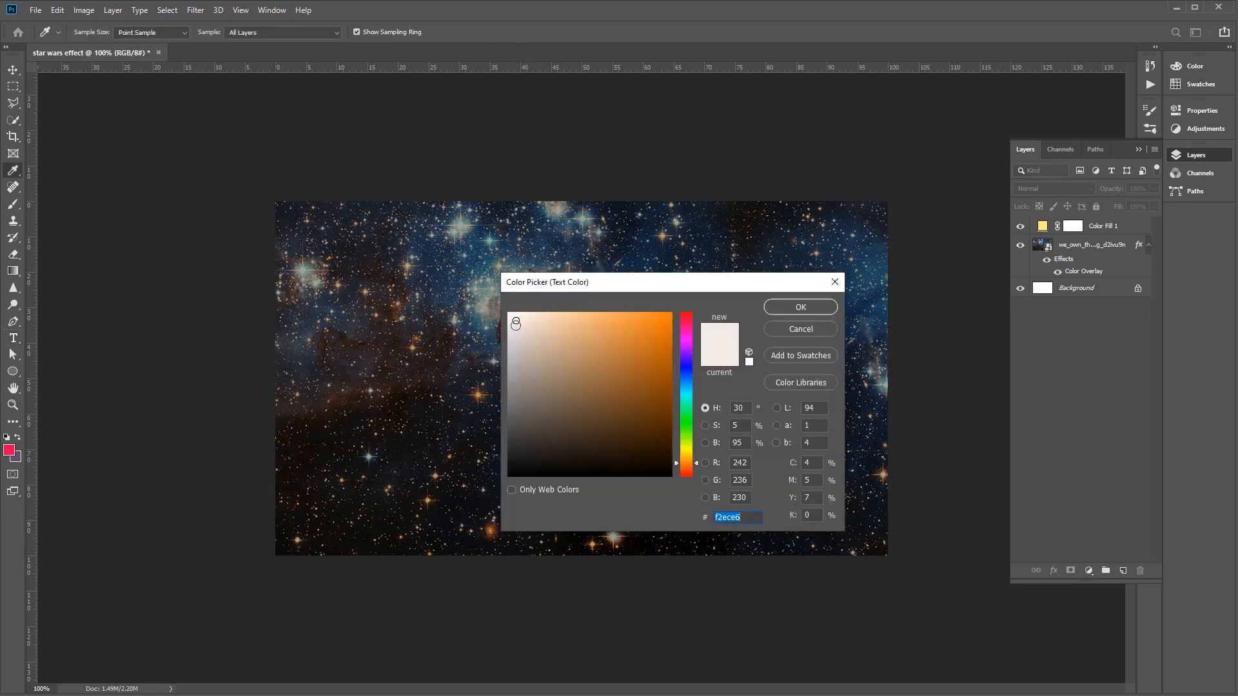
click(816, 307)
click(554, 369)
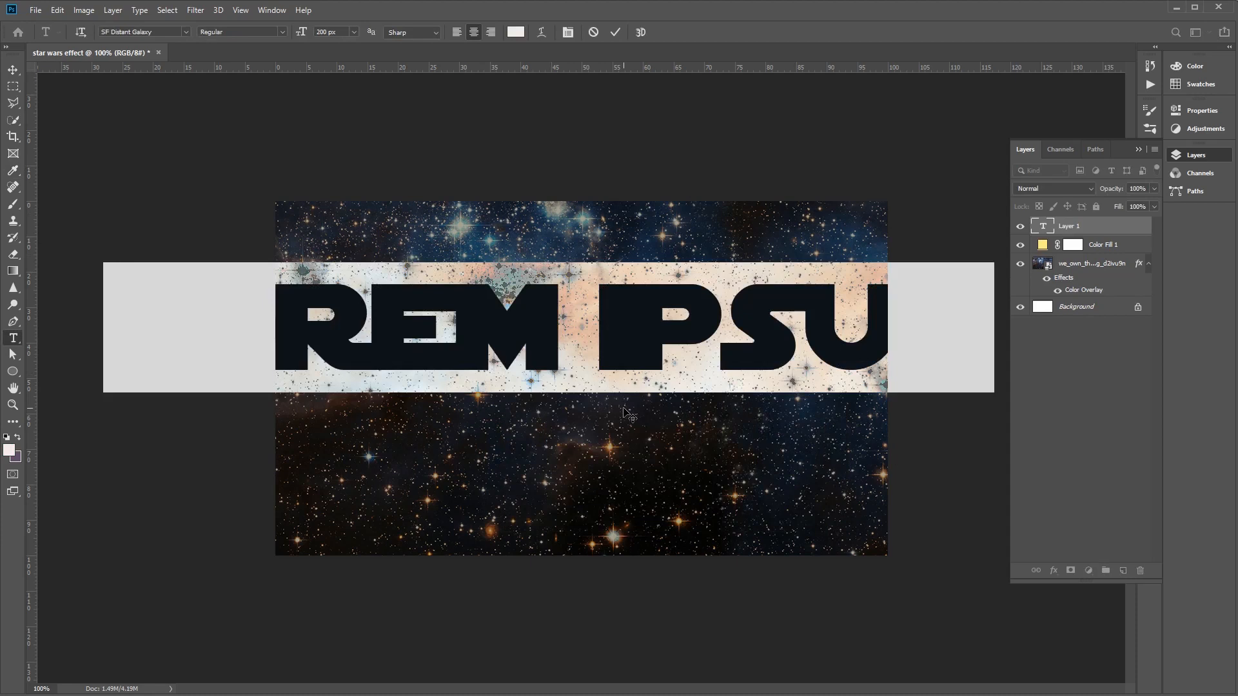
text(STA)
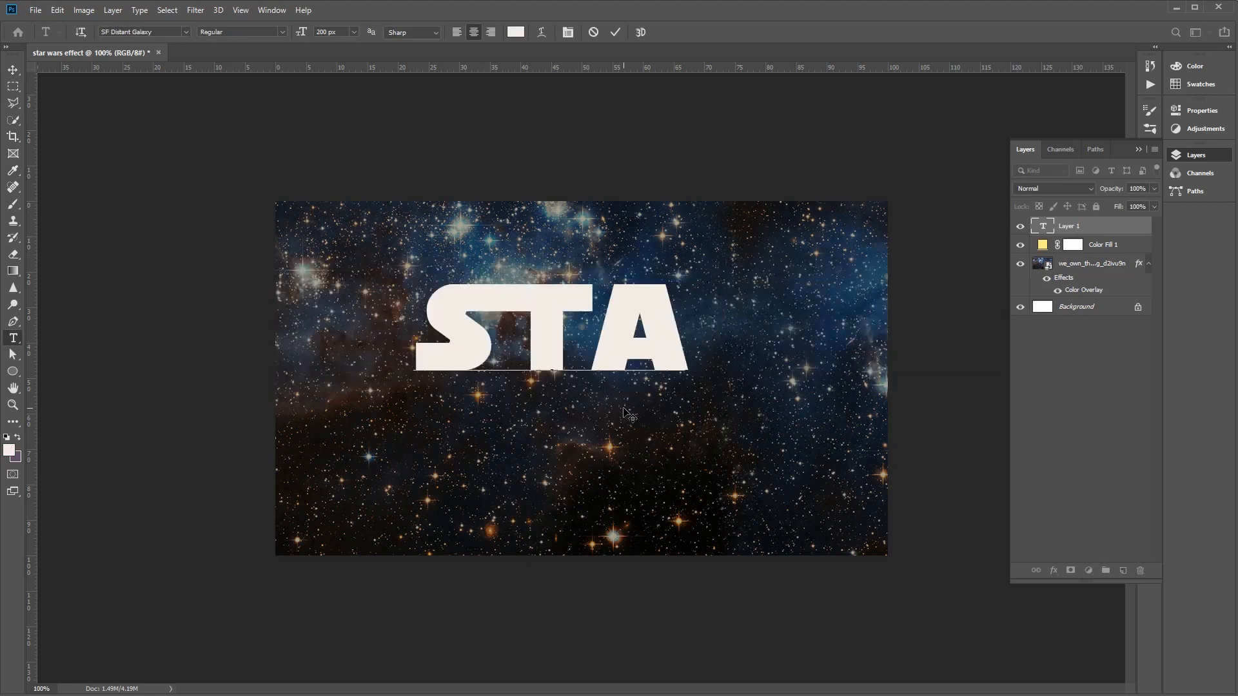
text(R)
key(Return)
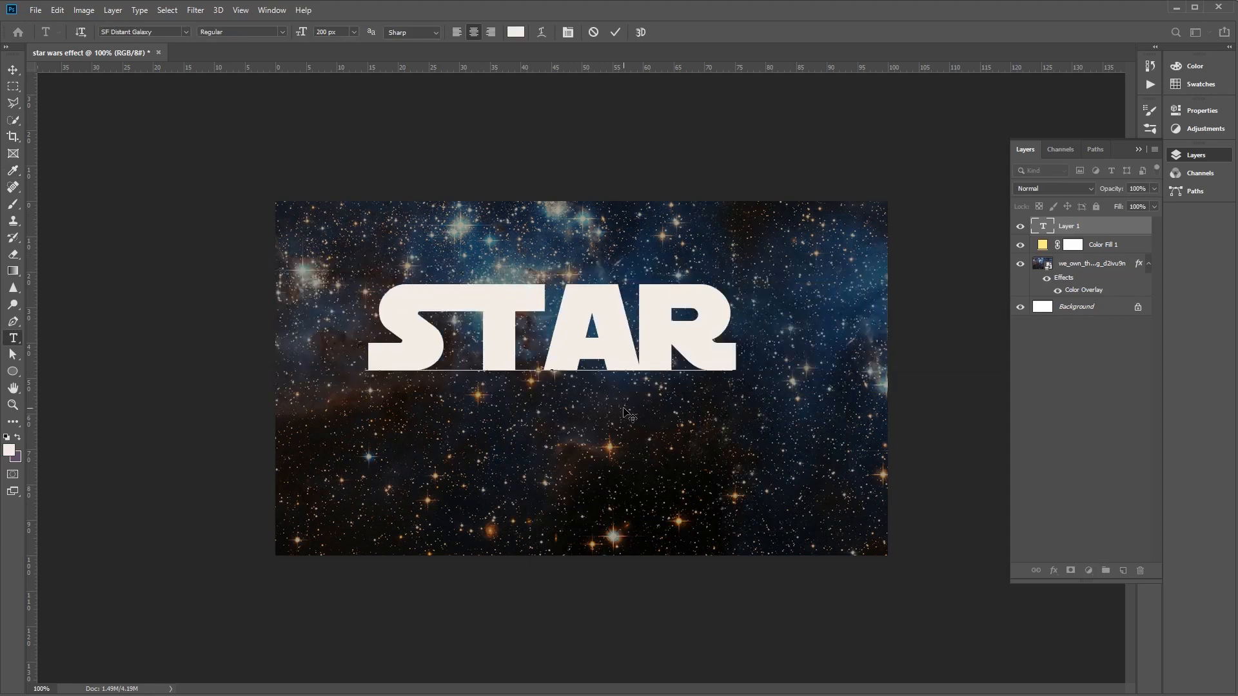
text(WARS)
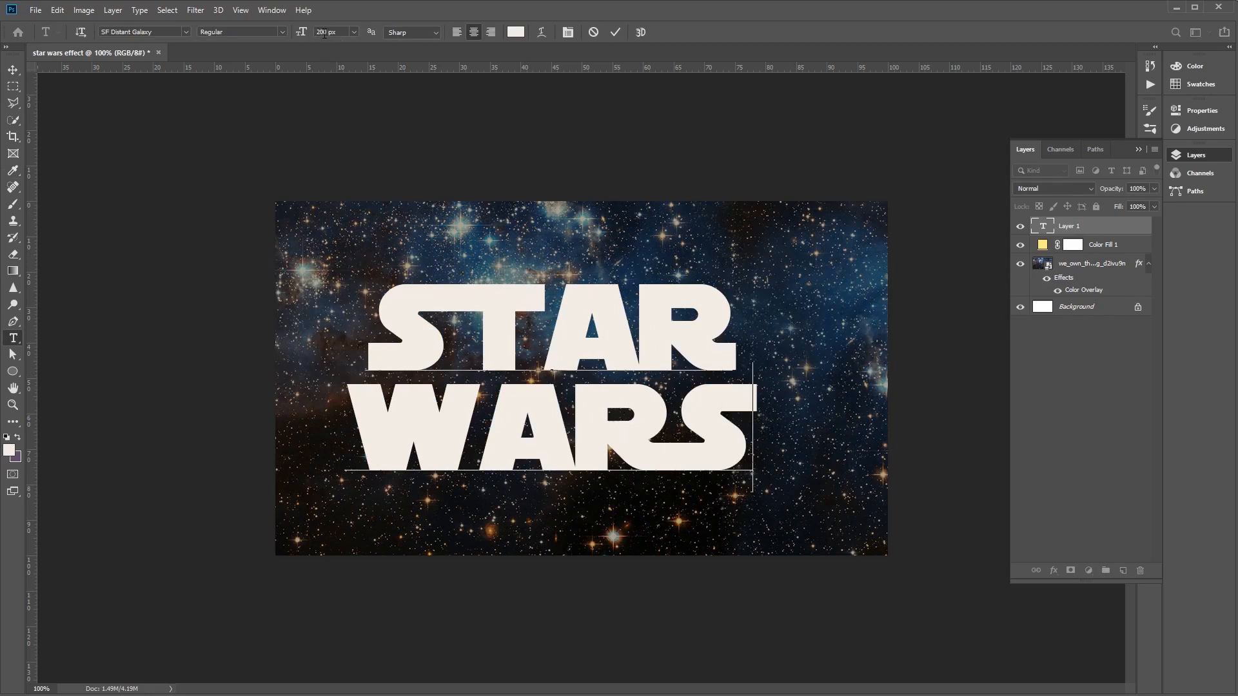
click(14, 70)
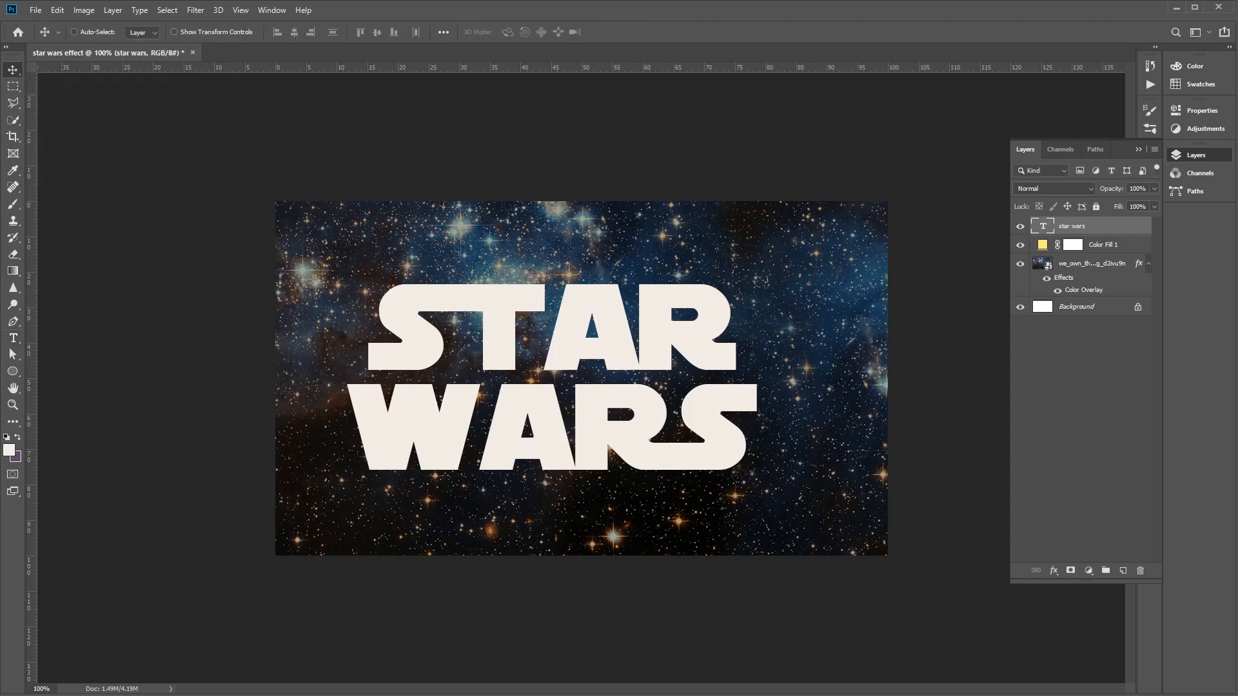
- Set the tracking of the STAR WARS text to 50
click(1190, 154)
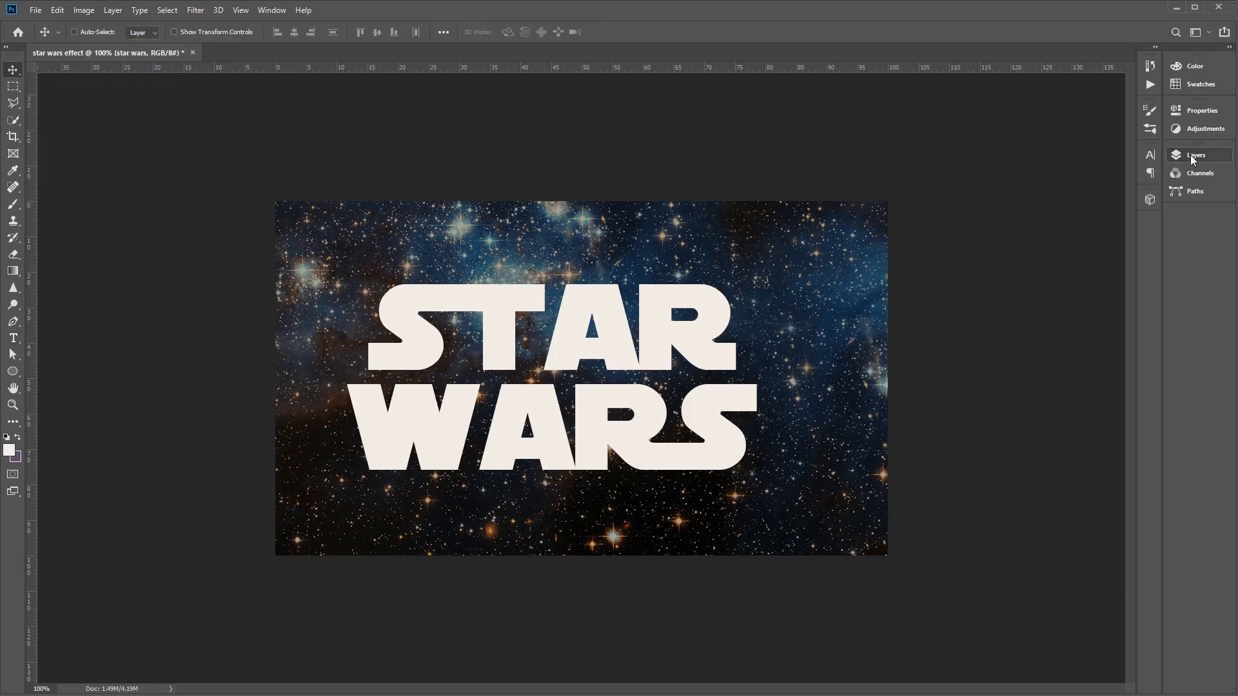
click(1153, 156)
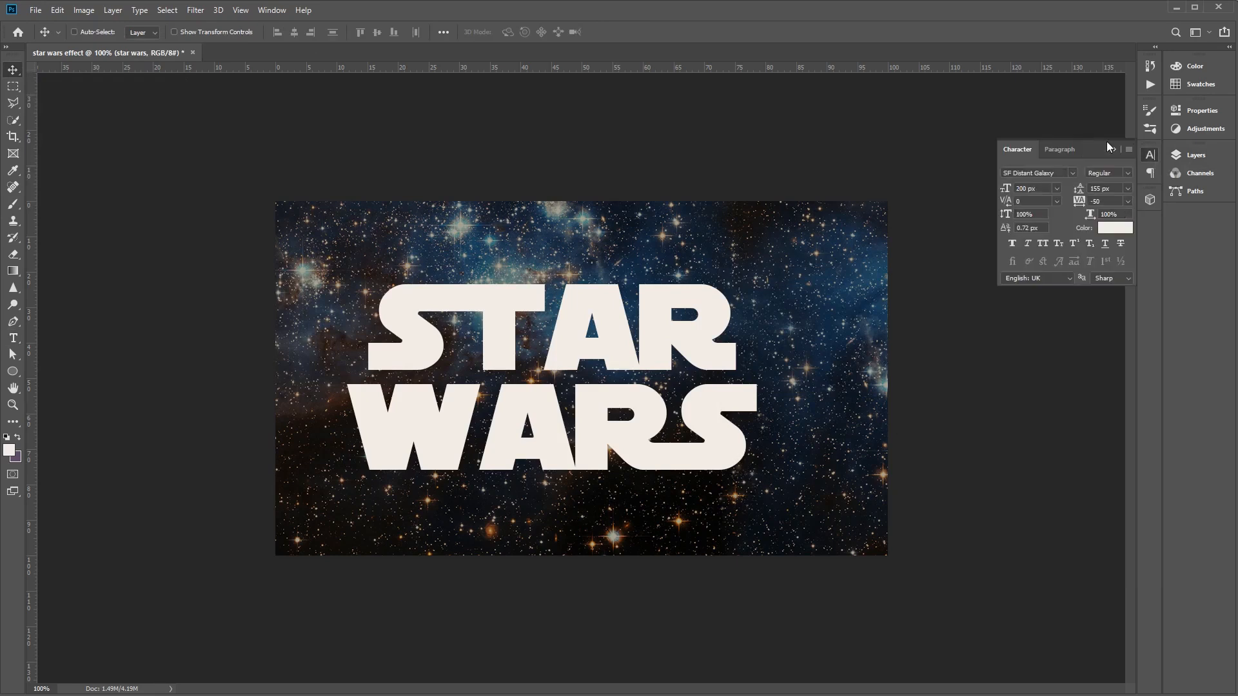
drag(1099, 145, 899, 331)
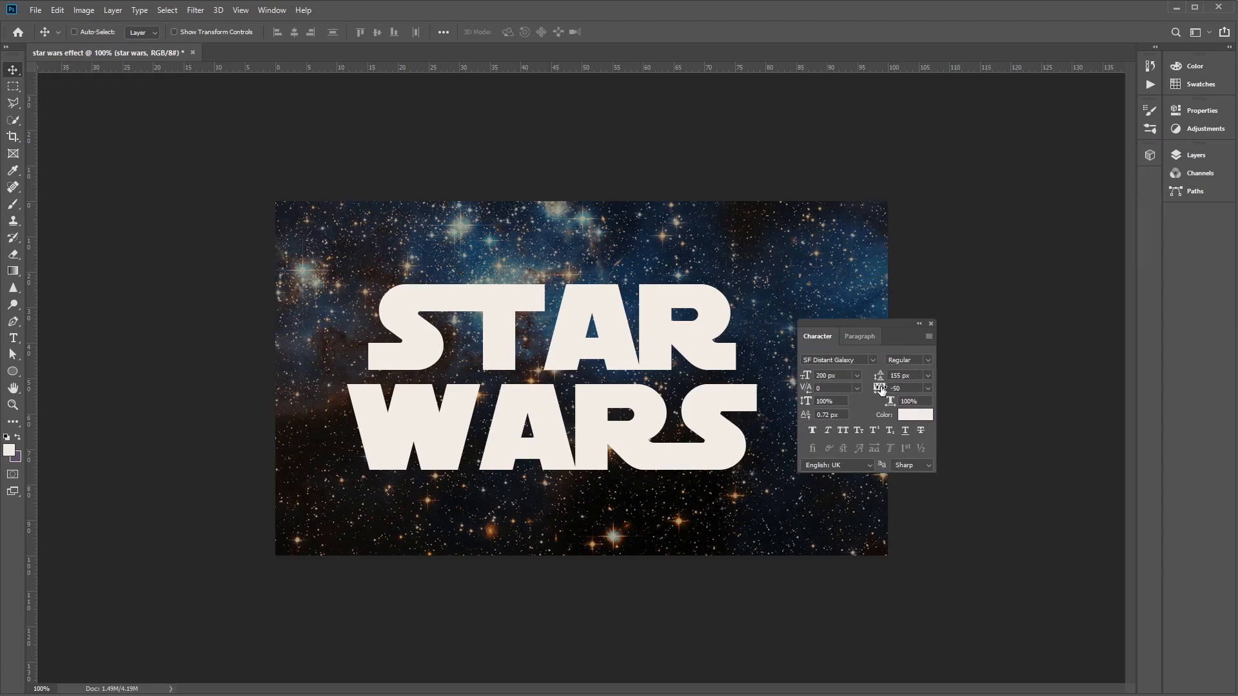
click(915, 389)
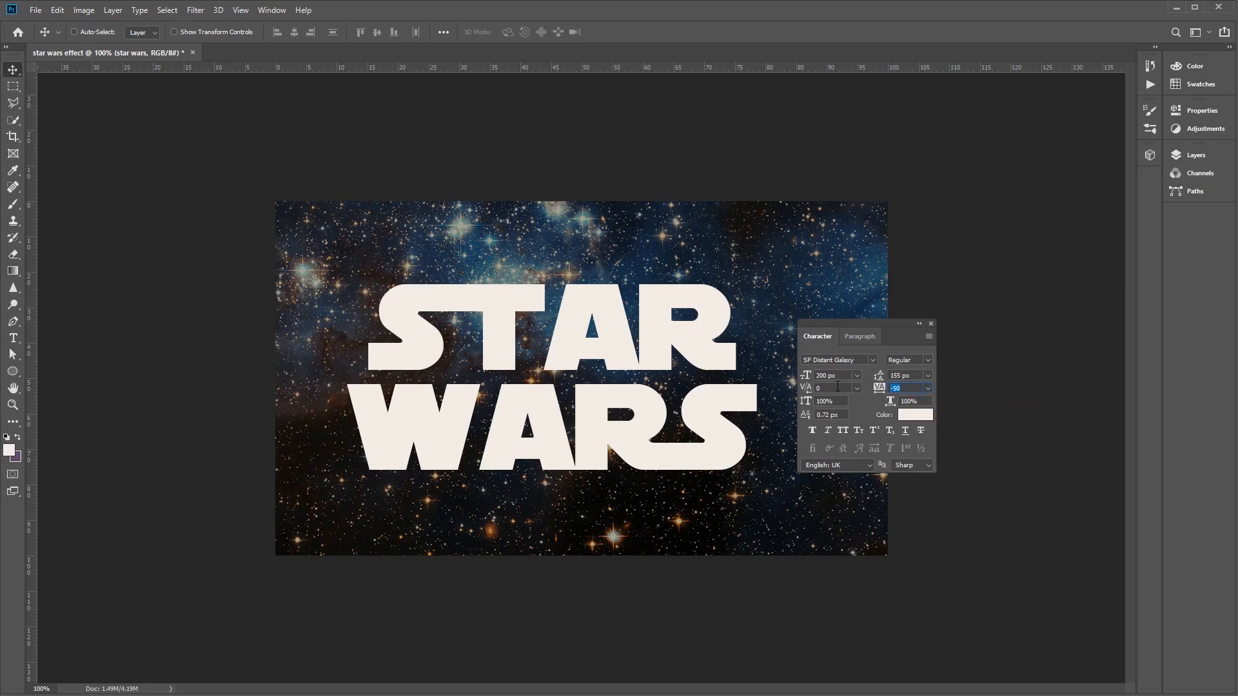
text(50)
key(Return)
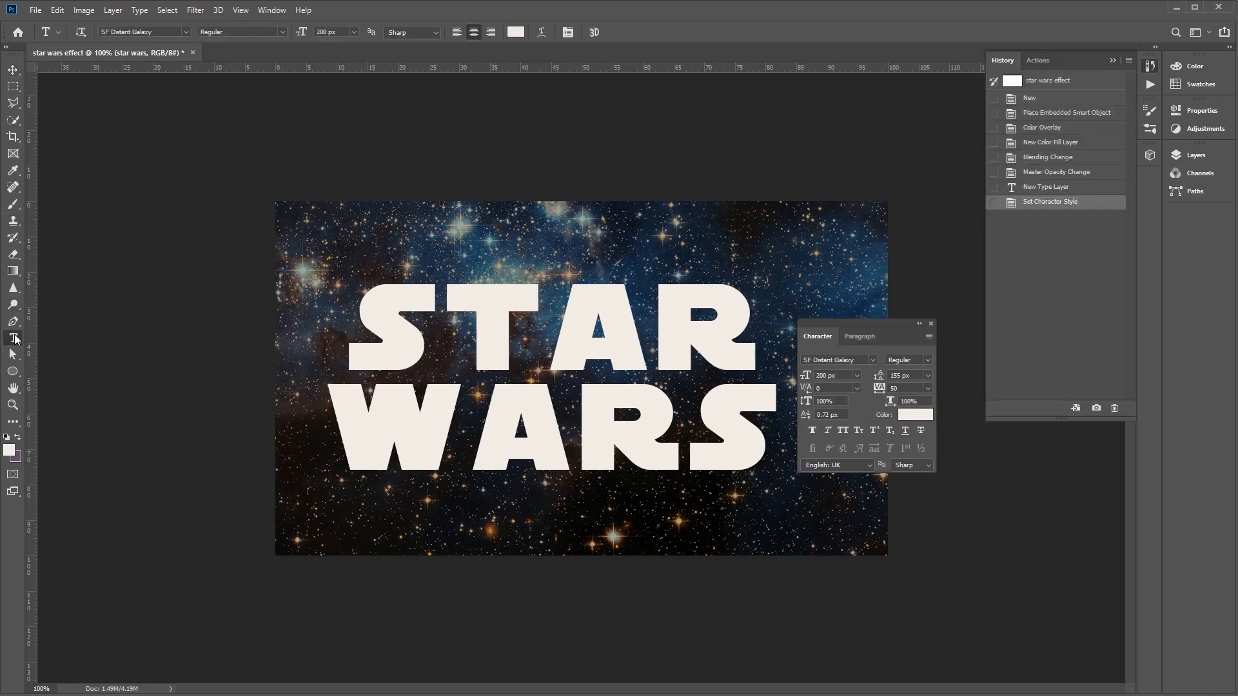
- In the word STAR, set the kerning between S and T to -50 and between A and R to 50
click(457, 316)
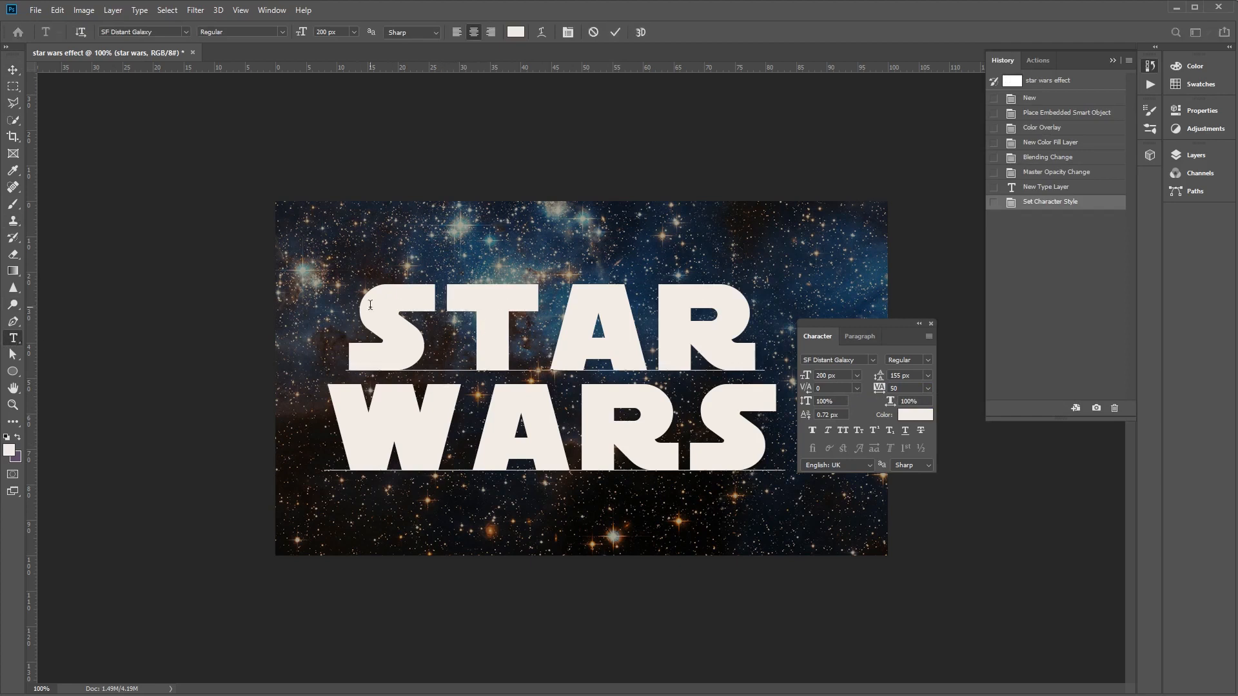
click(826, 386)
key(Return)
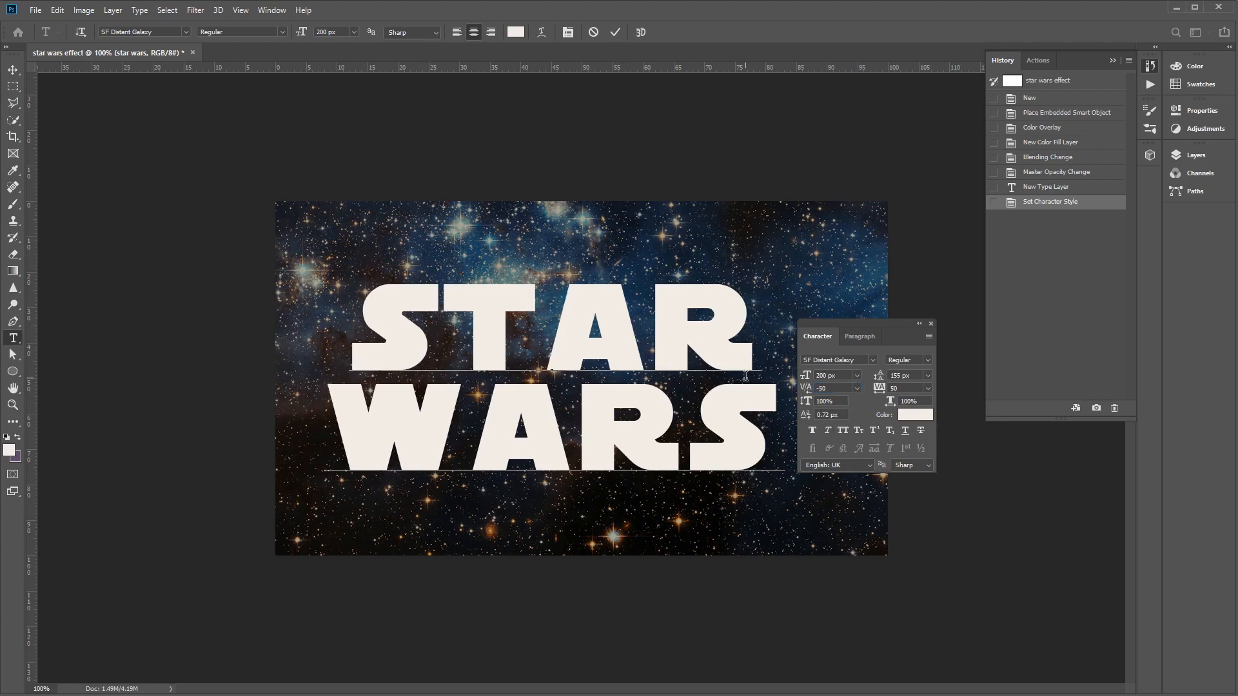
click(656, 334)
text(50)
key(Return)
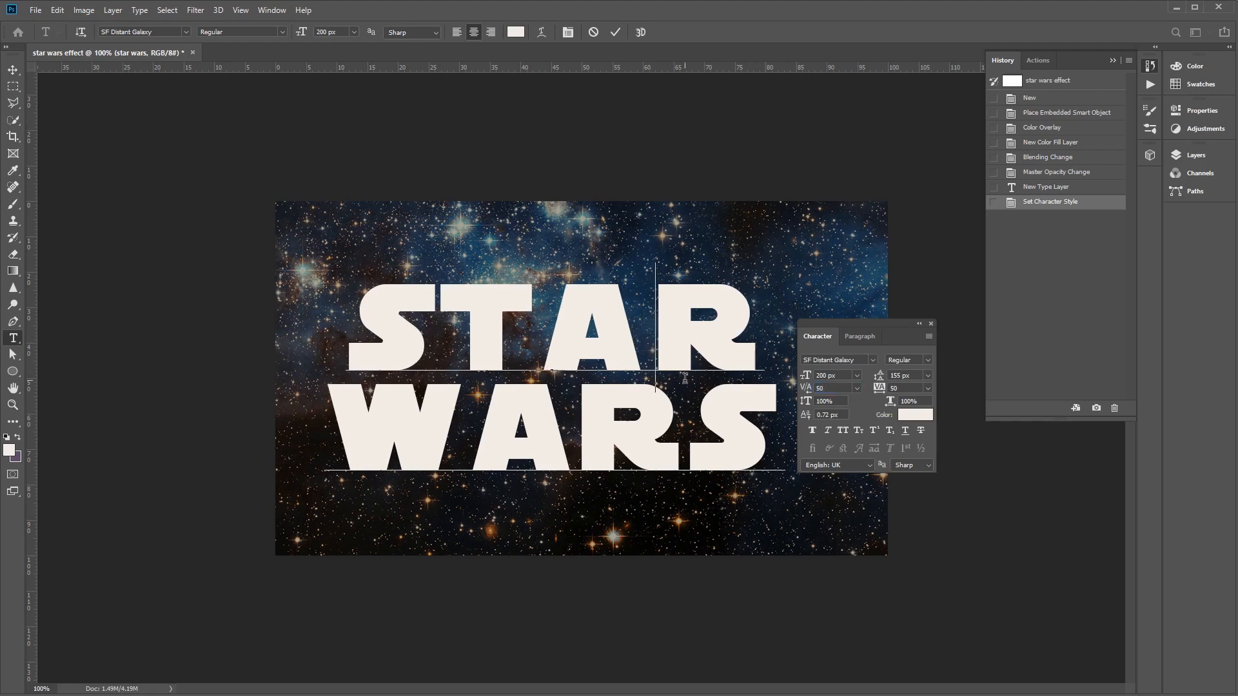
- In the word WARS, set the kerning between A and R to 50 and between R and S to -50, and commit the text
click(581, 419)
click(839, 389)
text(50)
key(Return)
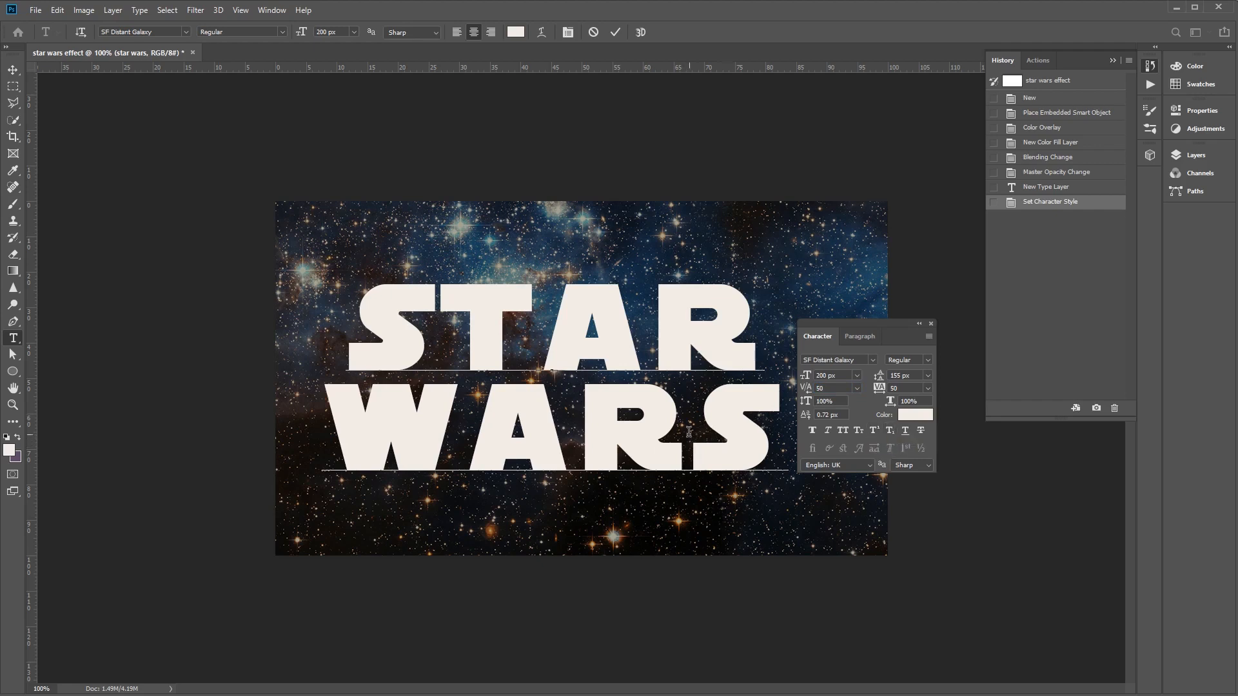
key(Right)
click(833, 388)
text(-50)
key(Return)
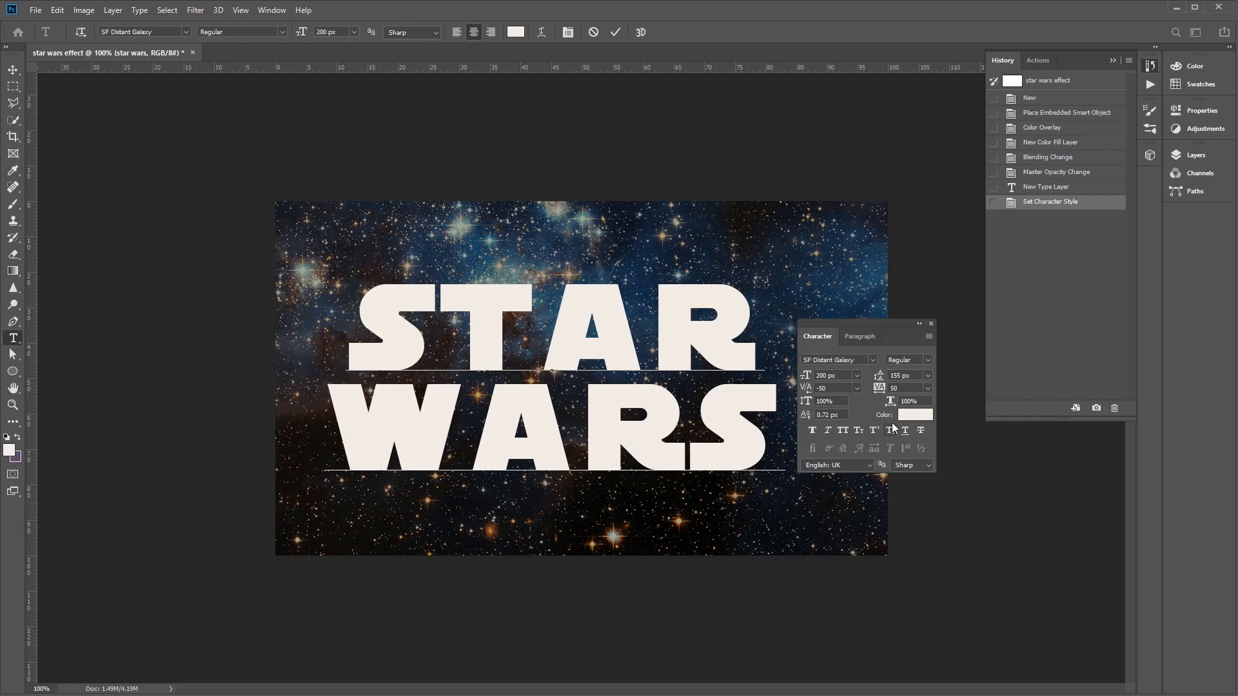
click(12, 69)
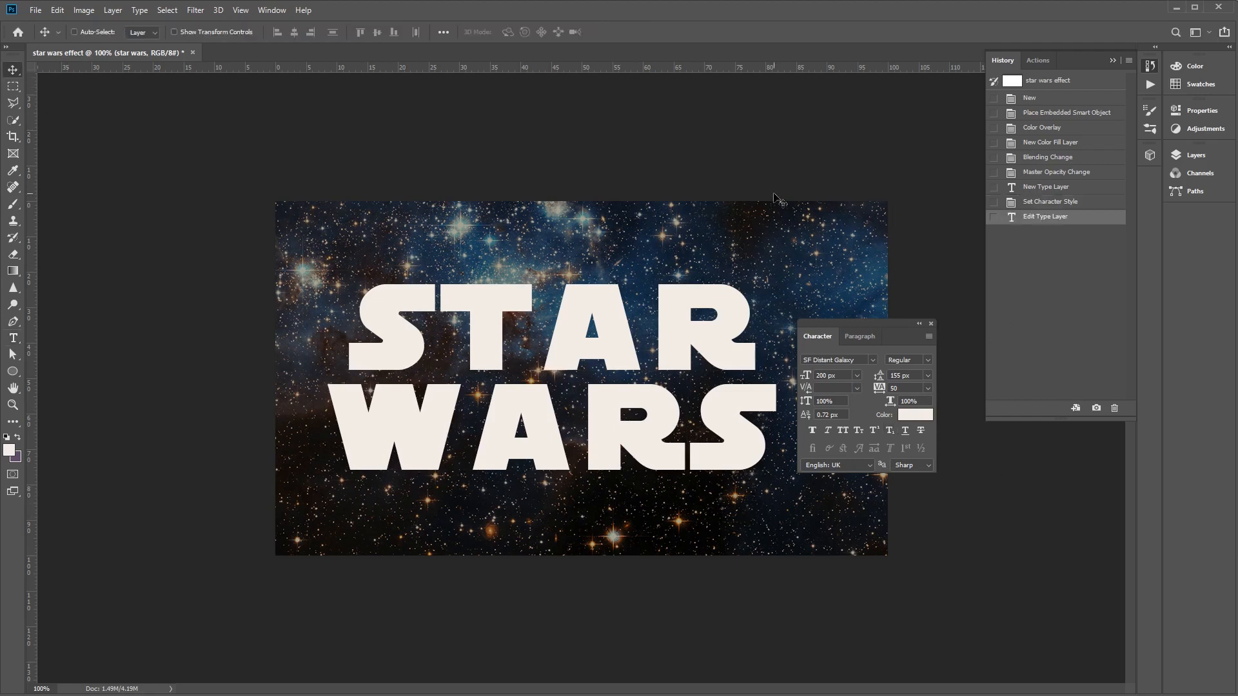
drag(843, 325, 1152, 180)
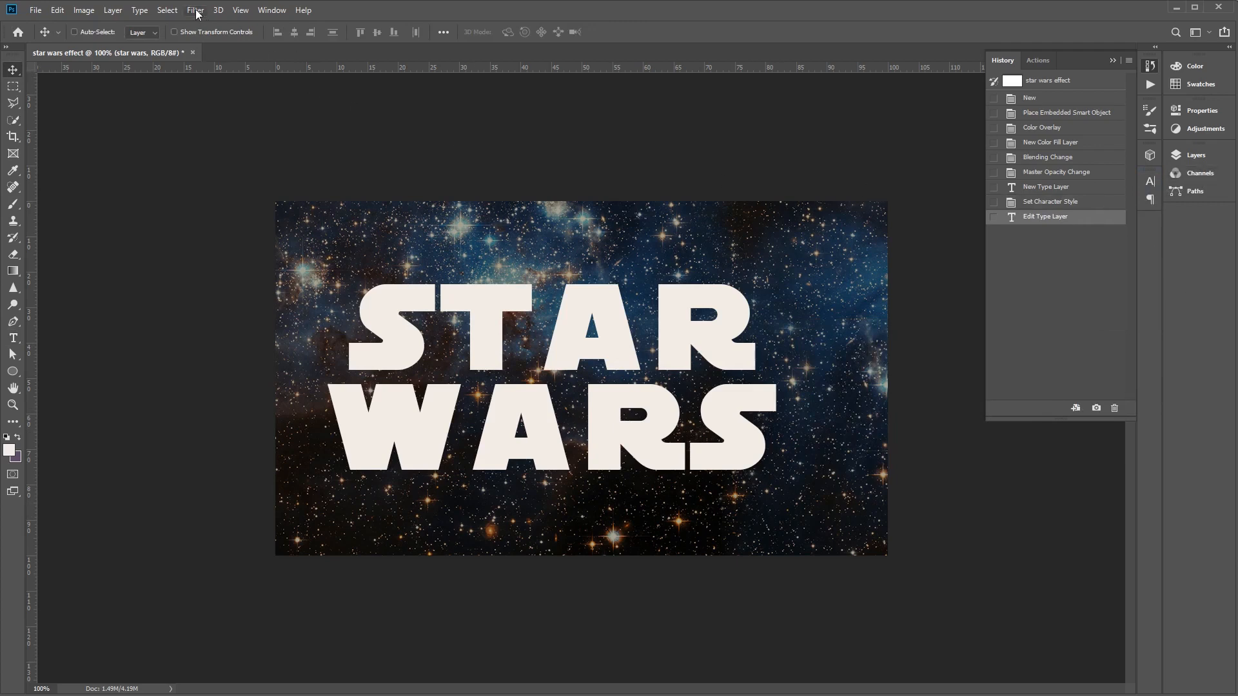
- Convert the star wars text layer to a shape
click(139, 11)
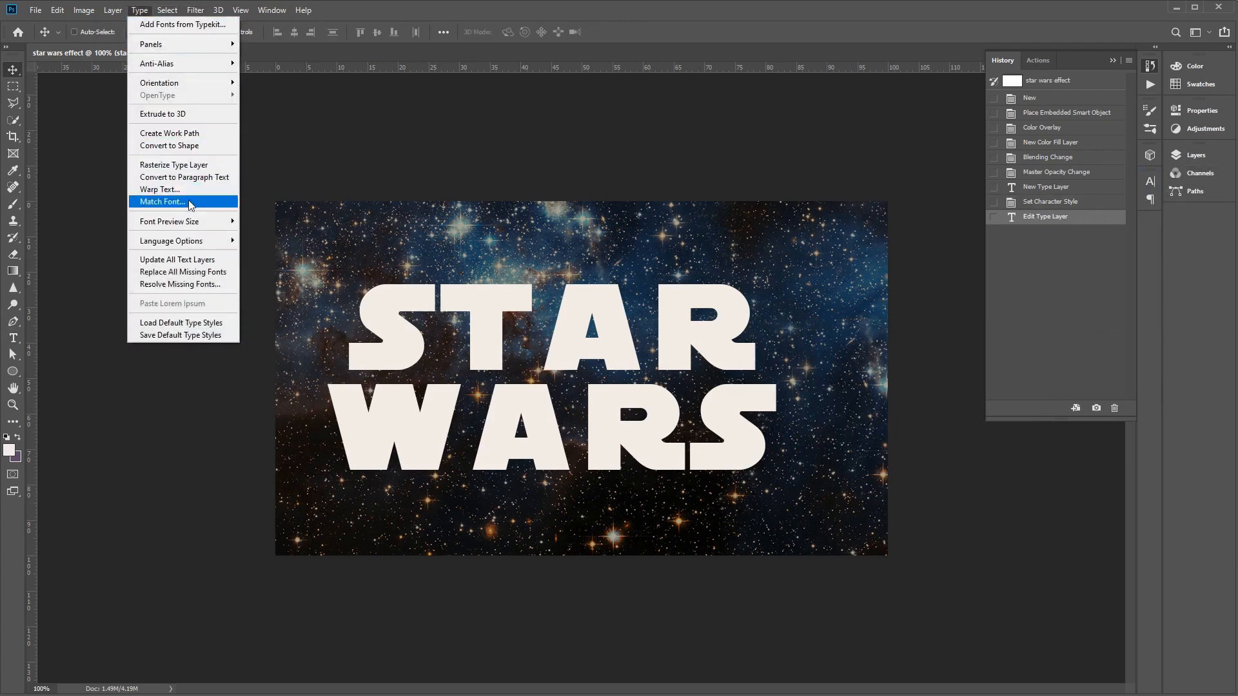
click(180, 146)
click(1186, 159)
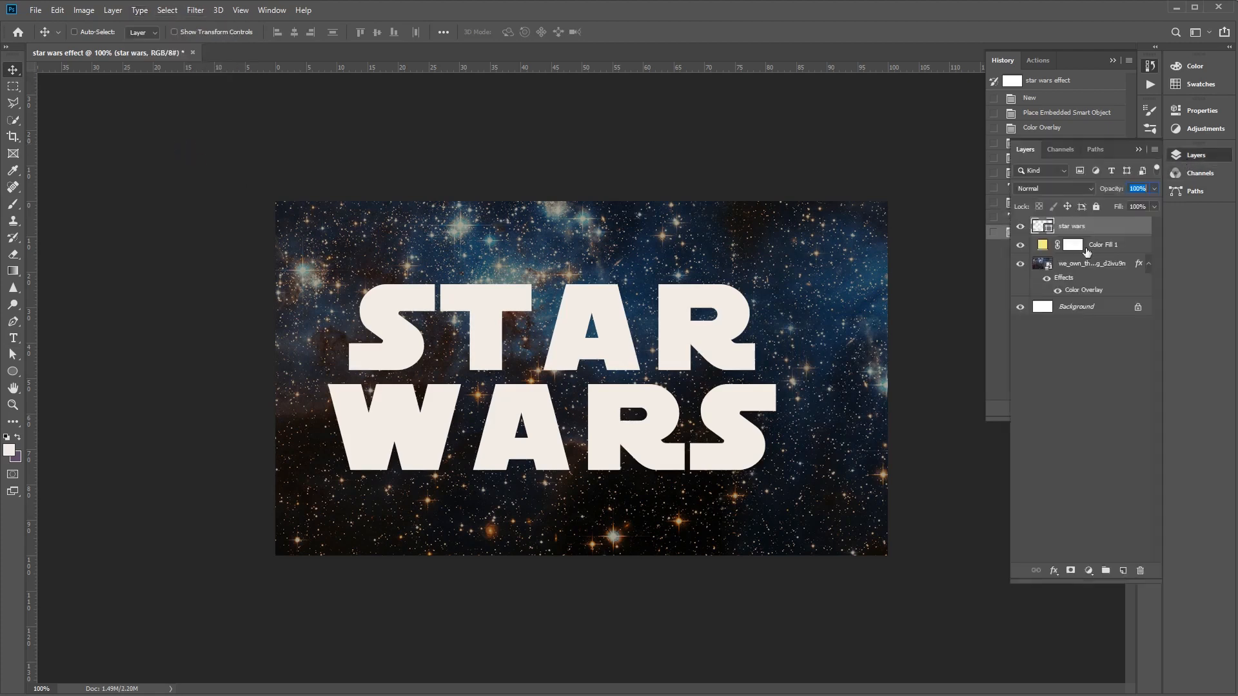
- Extend the end of the R's leg in STAR outward until it aligns with the edge of the S in WARS below
click(13, 356)
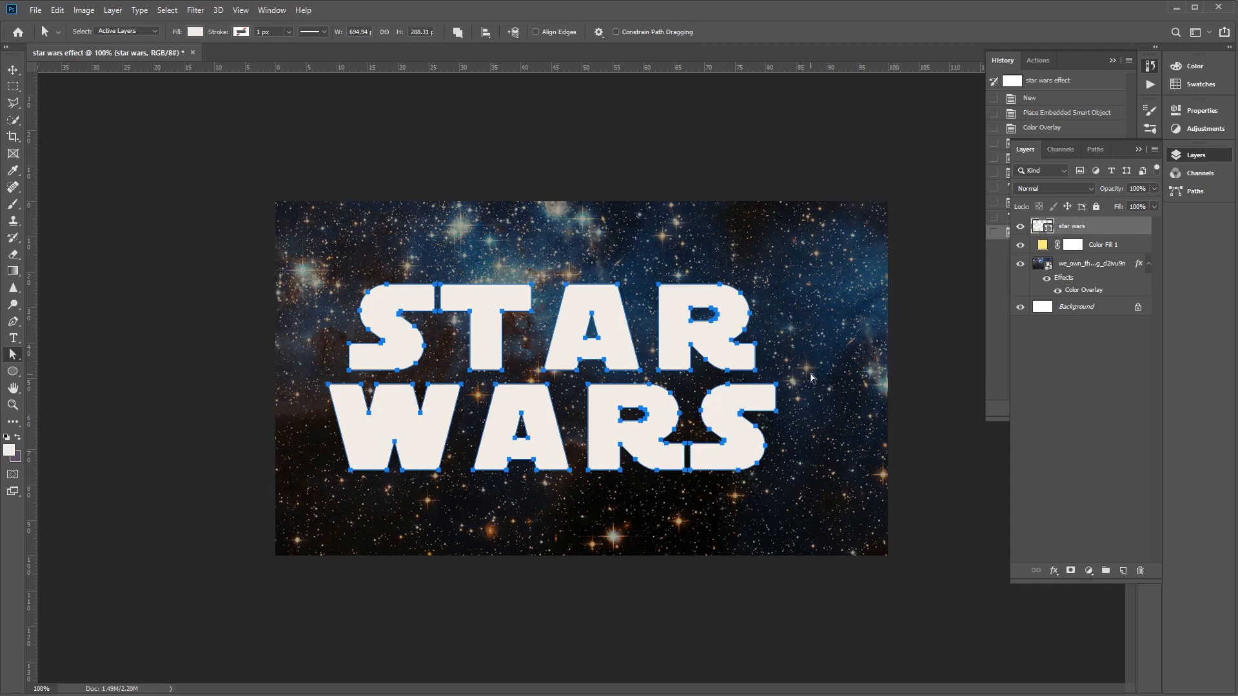
key(ctrl+plus)
key(ctrl+plus)
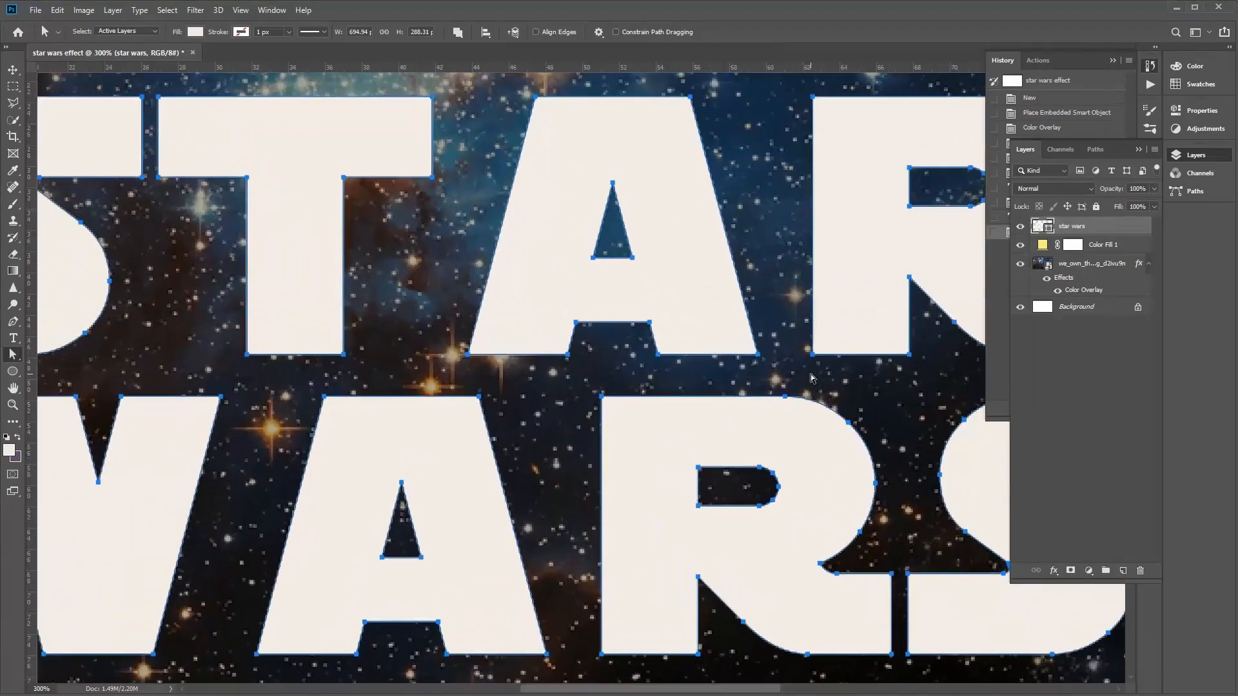
drag(783, 329, 335, 350)
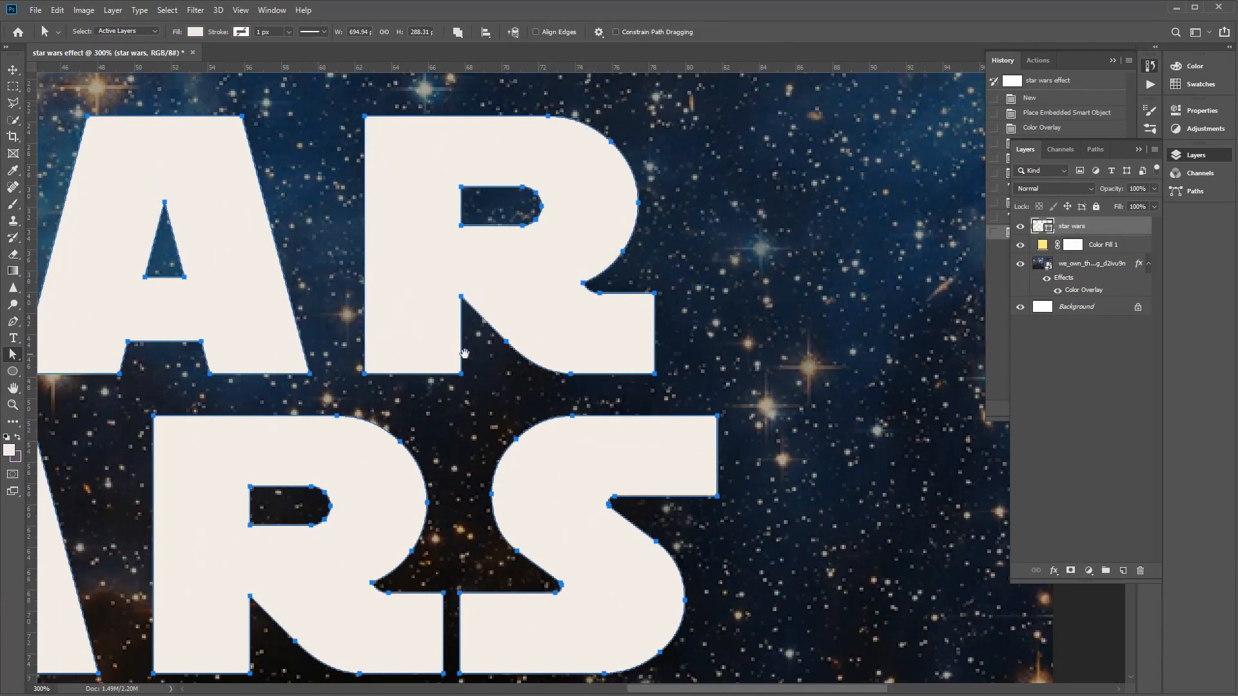
click(672, 285)
drag(668, 286, 643, 388)
drag(655, 296, 717, 295)
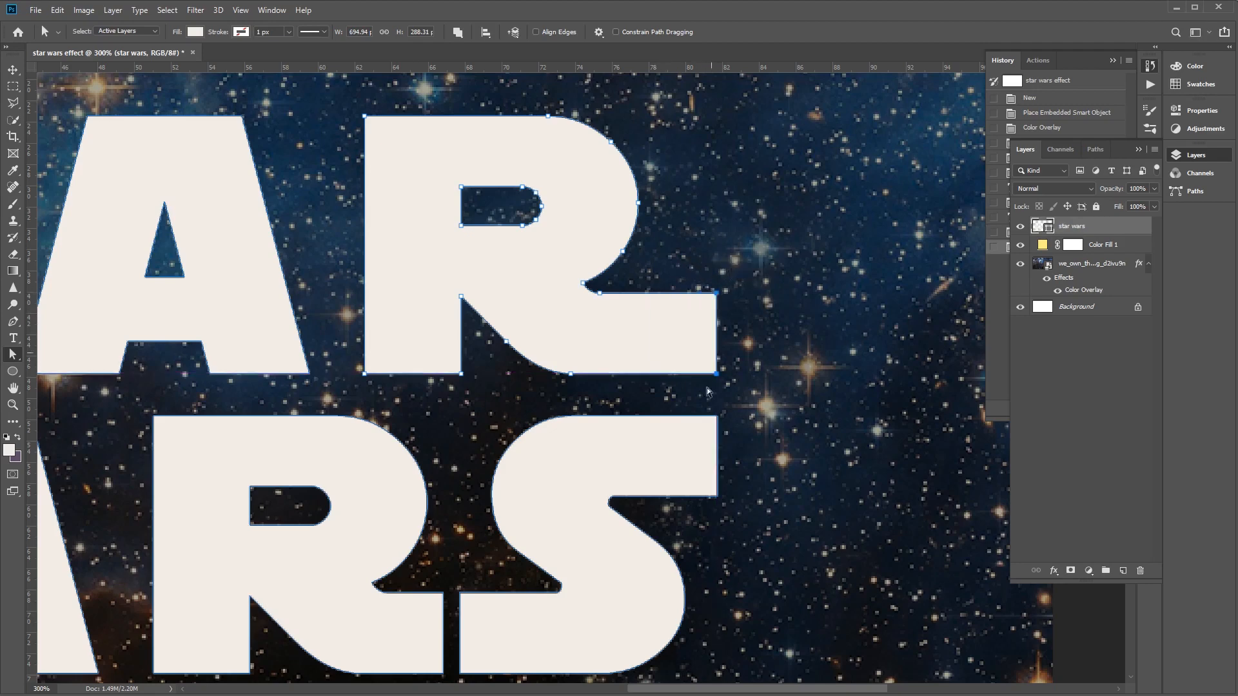
- Extend the end of the R's leg in WARS until it overlaps the lower arm of the S
drag(442, 587, 544, 559)
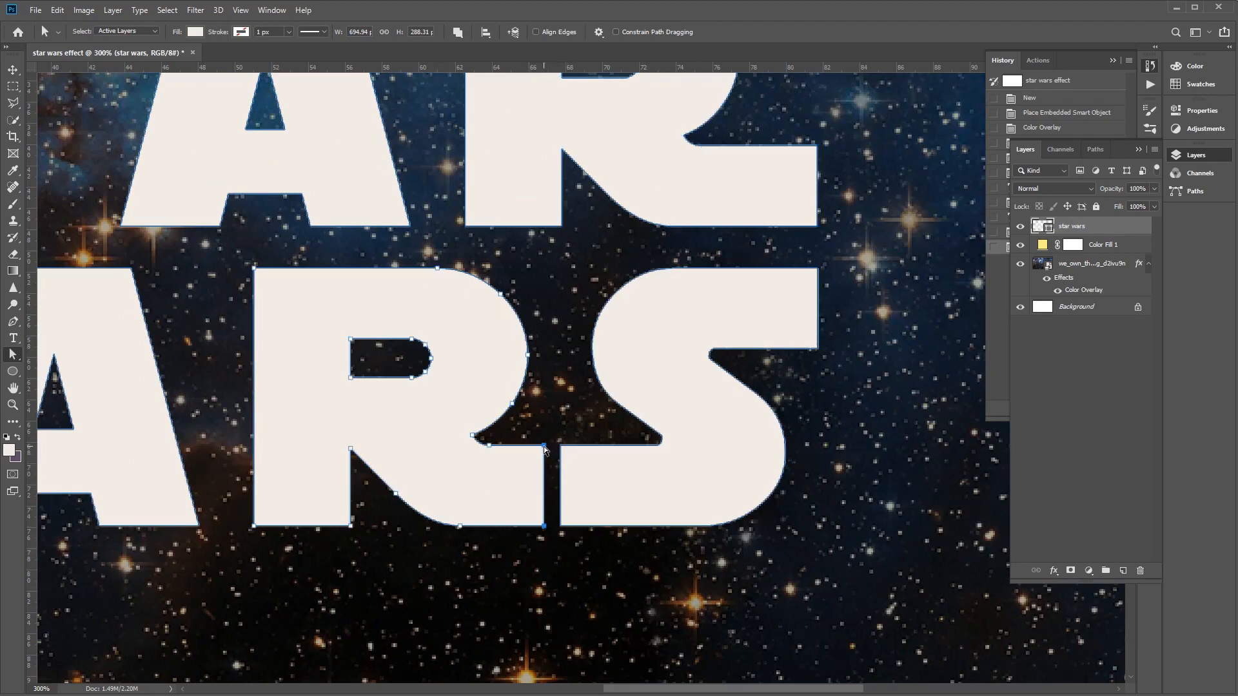
drag(545, 450, 572, 450)
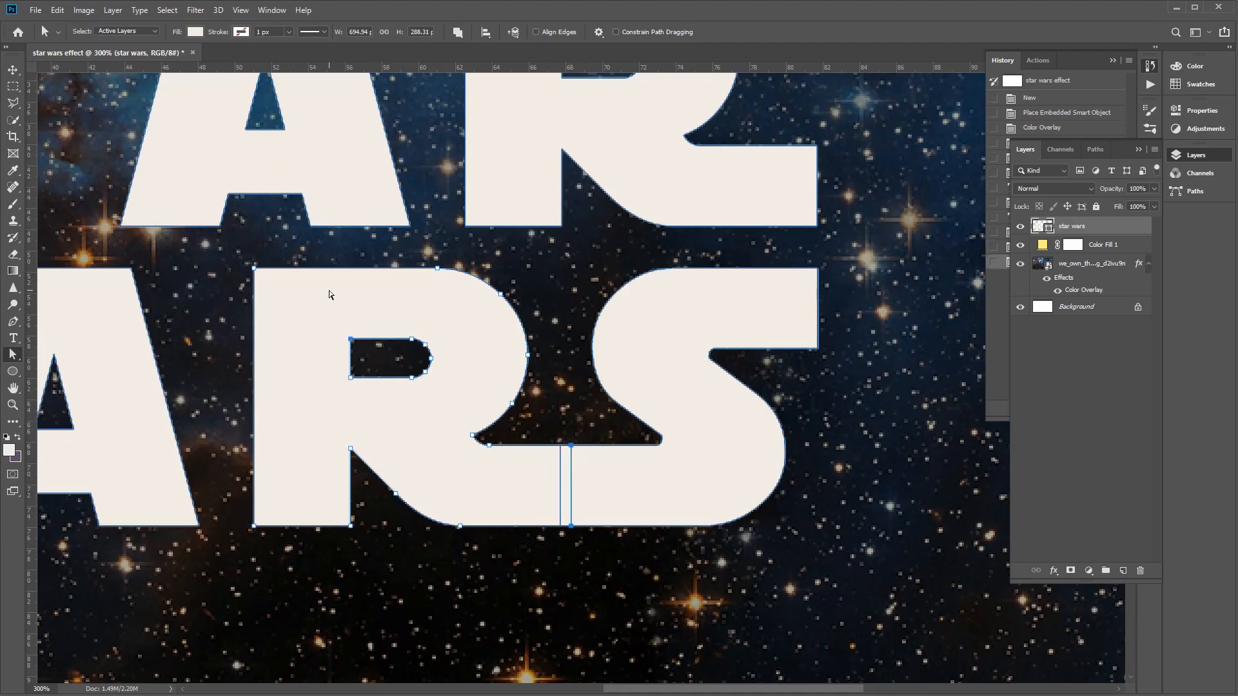
drag(338, 293, 829, 467)
- Extend the upper arm of the S in STAR into the T and its lower arm out to the W's outer edge
drag(242, 302, 432, 371)
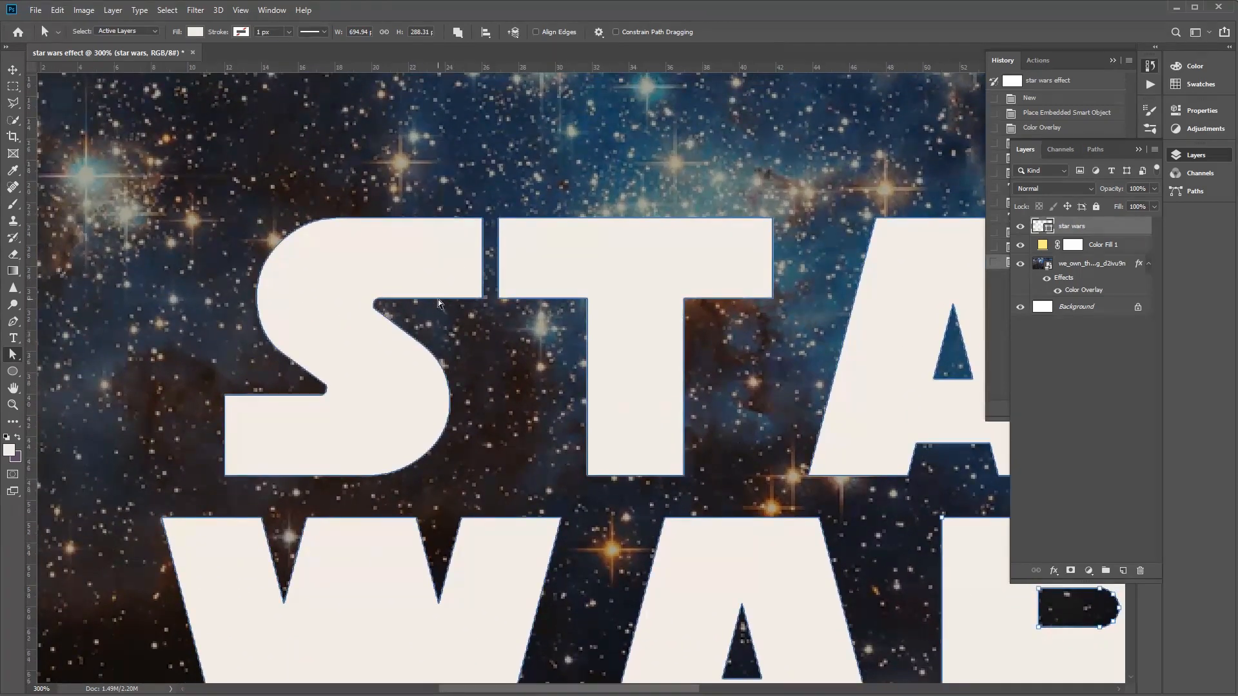
drag(490, 206, 524, 300)
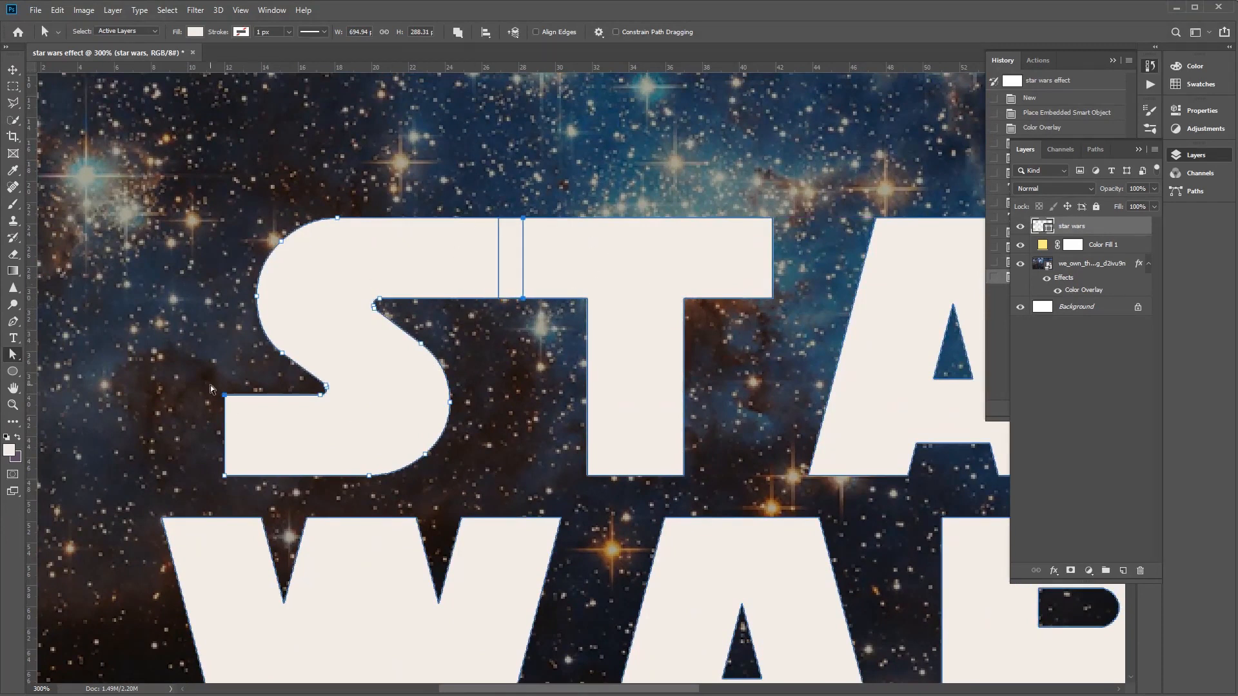
drag(167, 405, 366, 343)
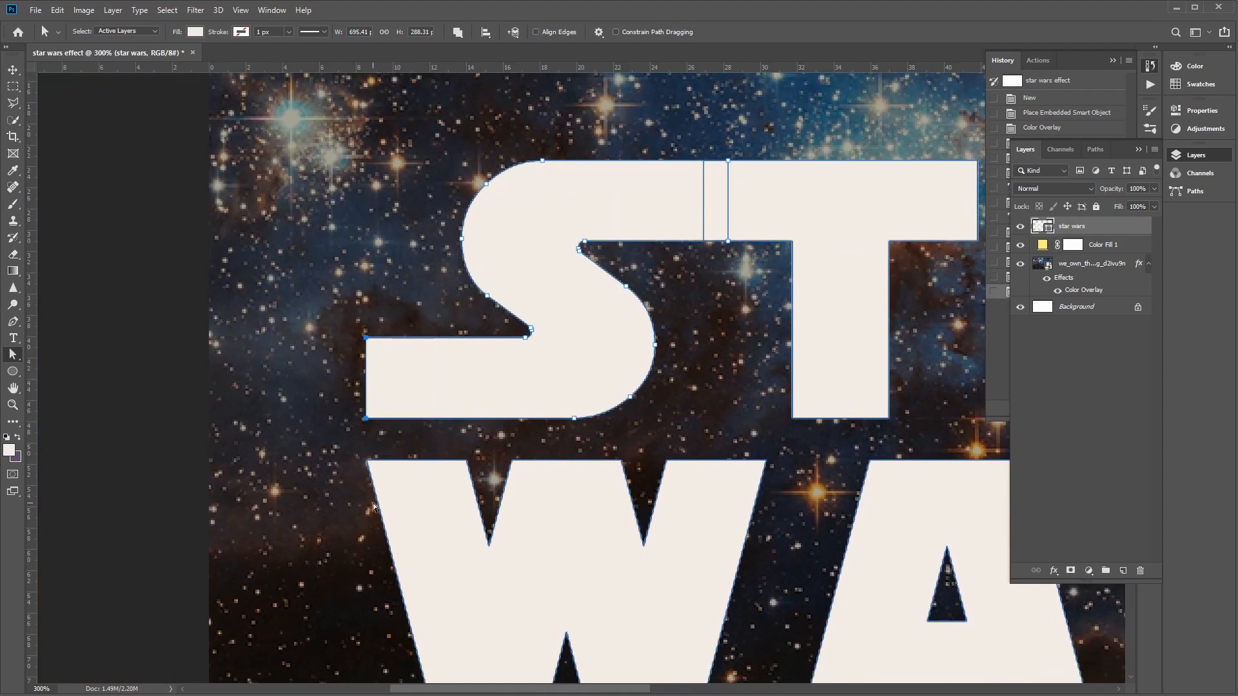
drag(787, 508, 674, 443)
drag(874, 504, 845, 487)
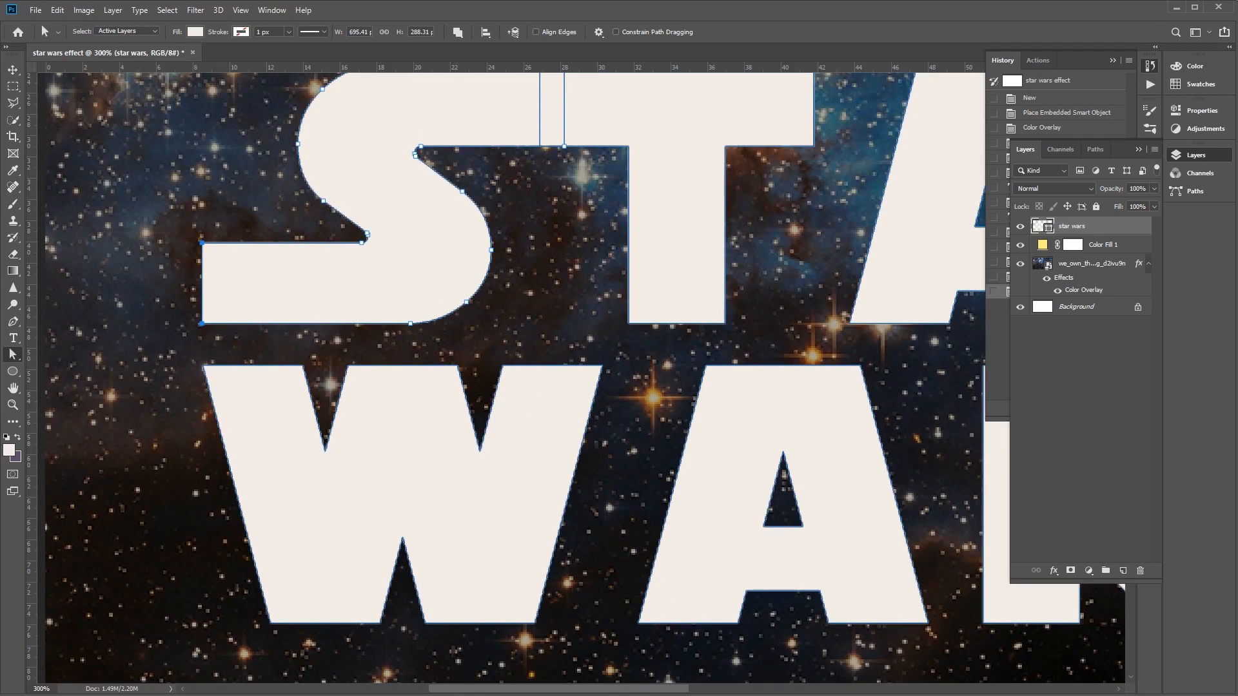
- Move the STAR WARS shape lettering to the centre of the canvas
key(v)
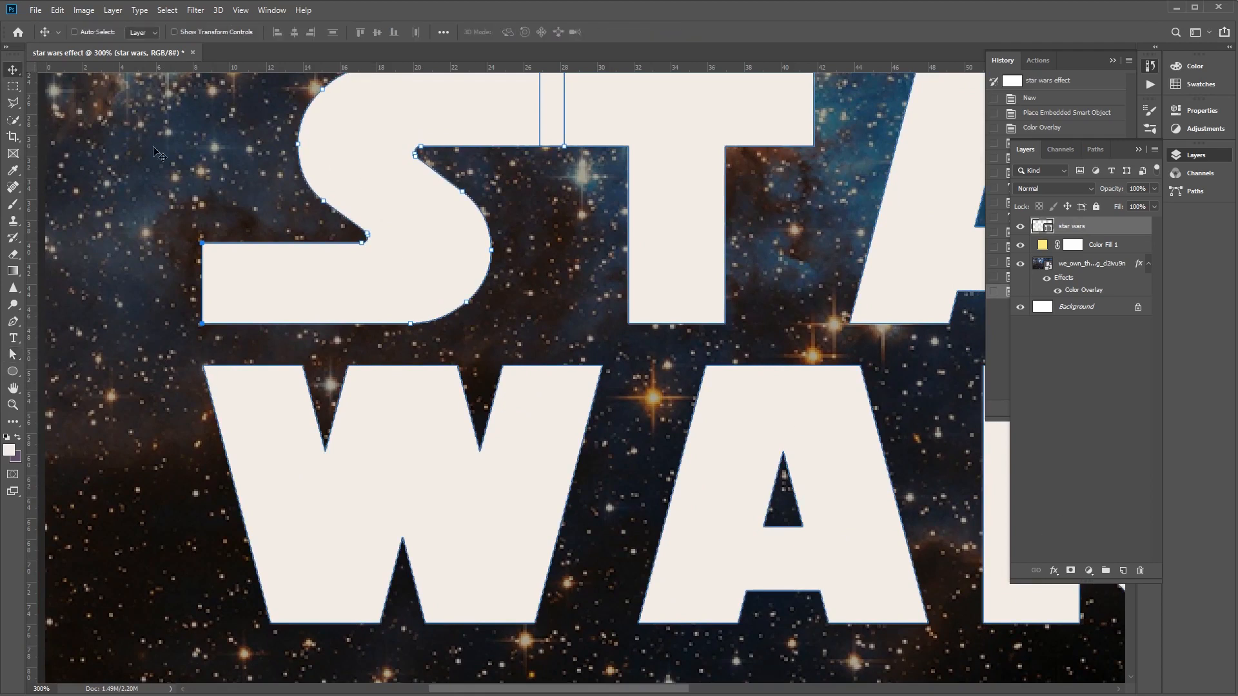
key(ctrl+1)
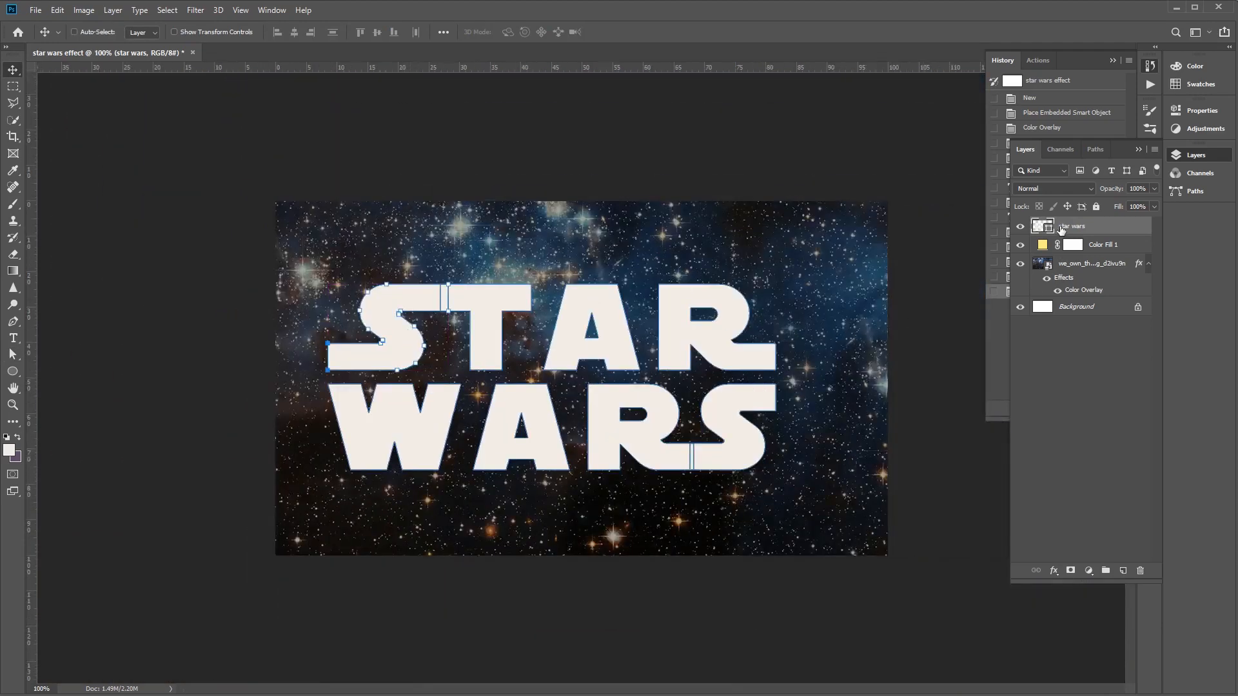
drag(500, 366, 534, 369)
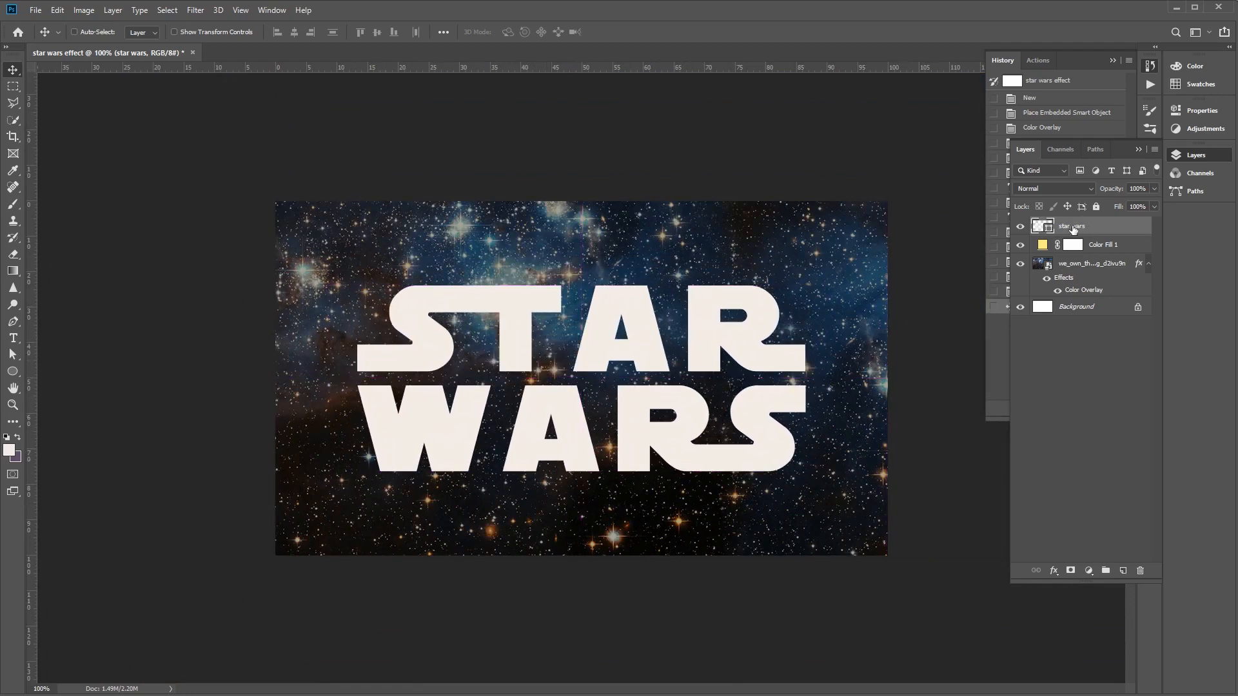
click(1154, 71)
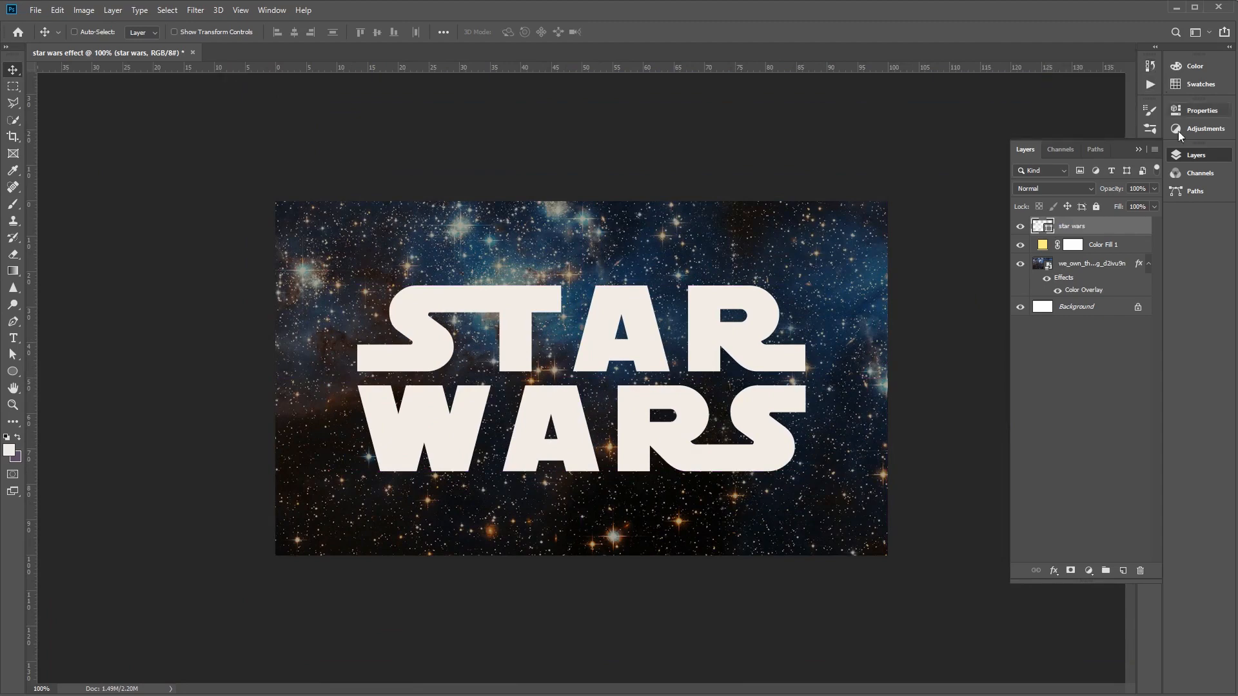
- Duplicate the star wars shape layer as "star wars 02" and hide the original layer
right_click(1067, 227)
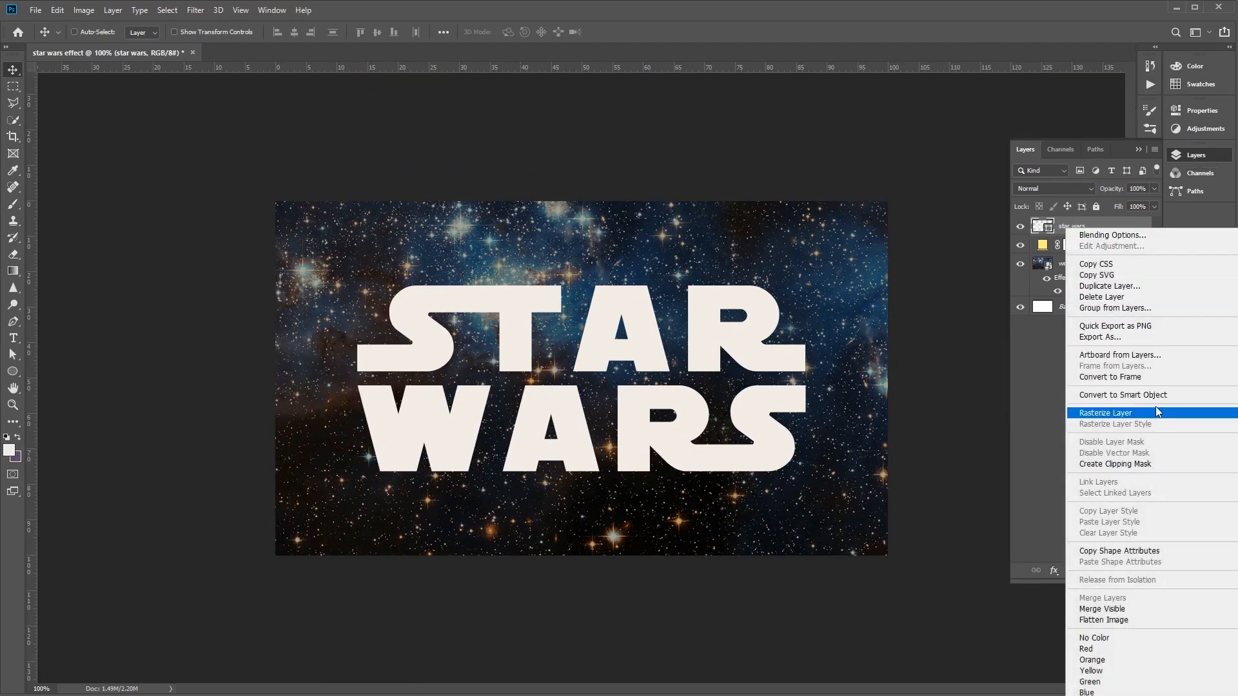
click(1135, 287)
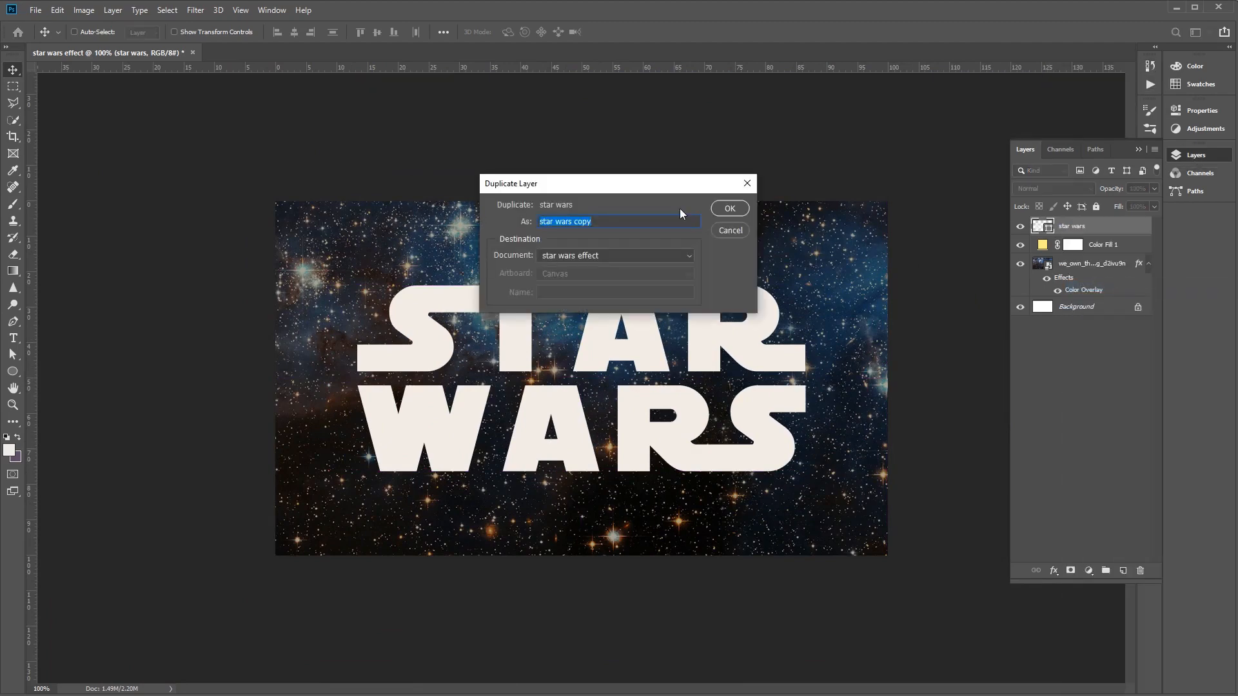
double_click(579, 224)
text(02)
key(Return)
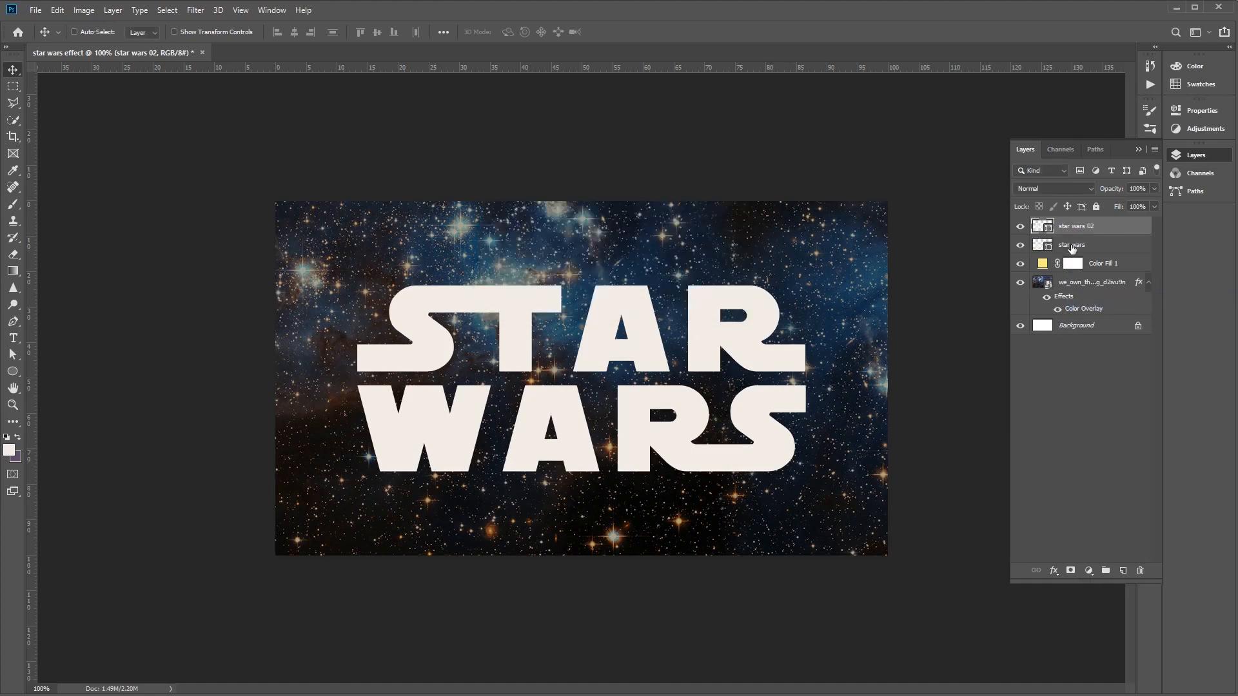
click(1020, 246)
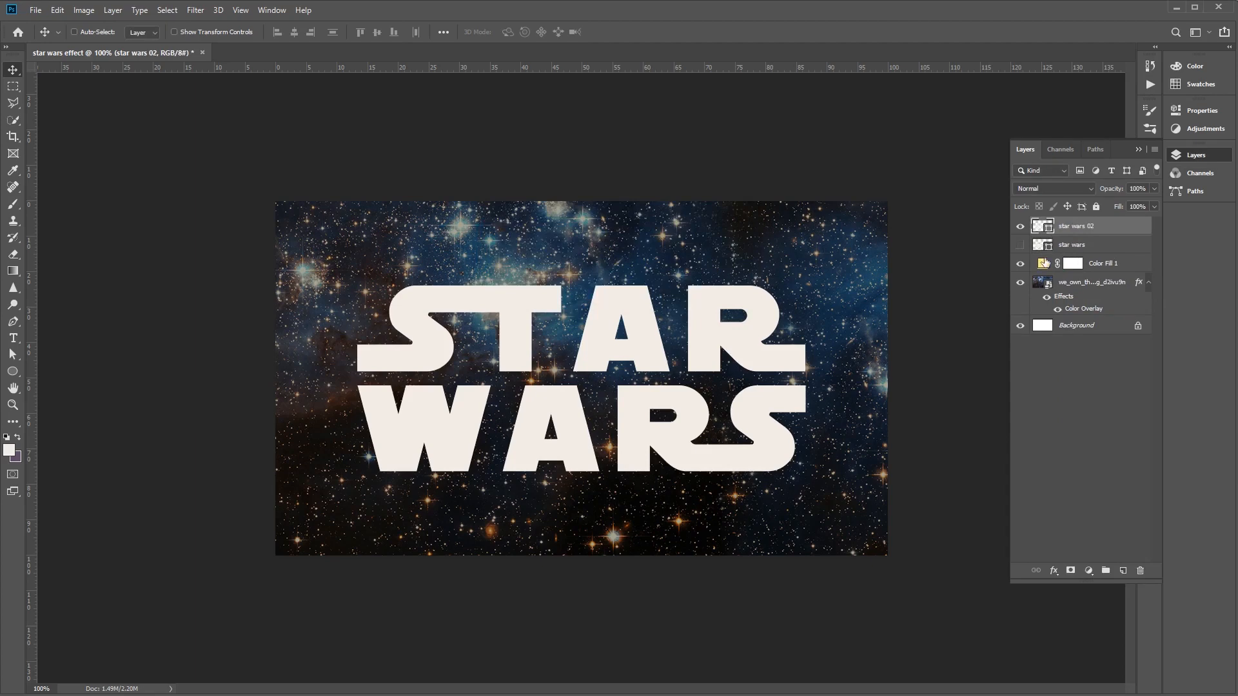
- Set the star wars 02 layer's general blending opacity to 0% in its layer style
right_click(1083, 230)
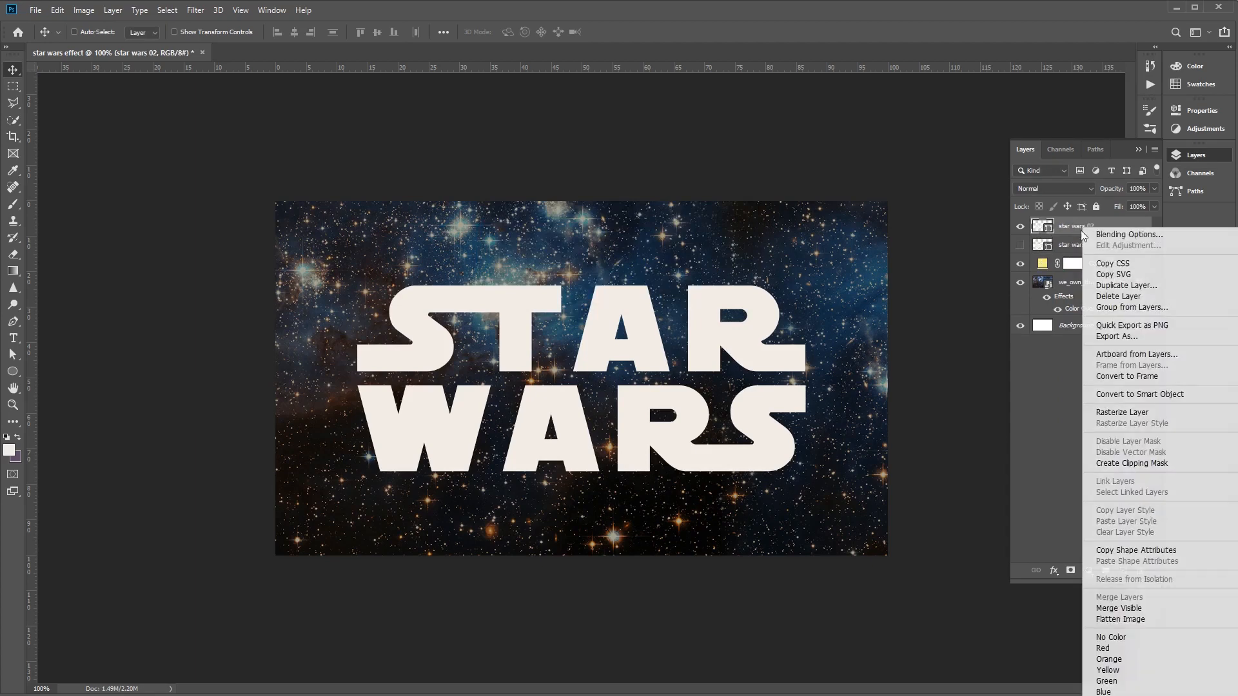
click(1114, 236)
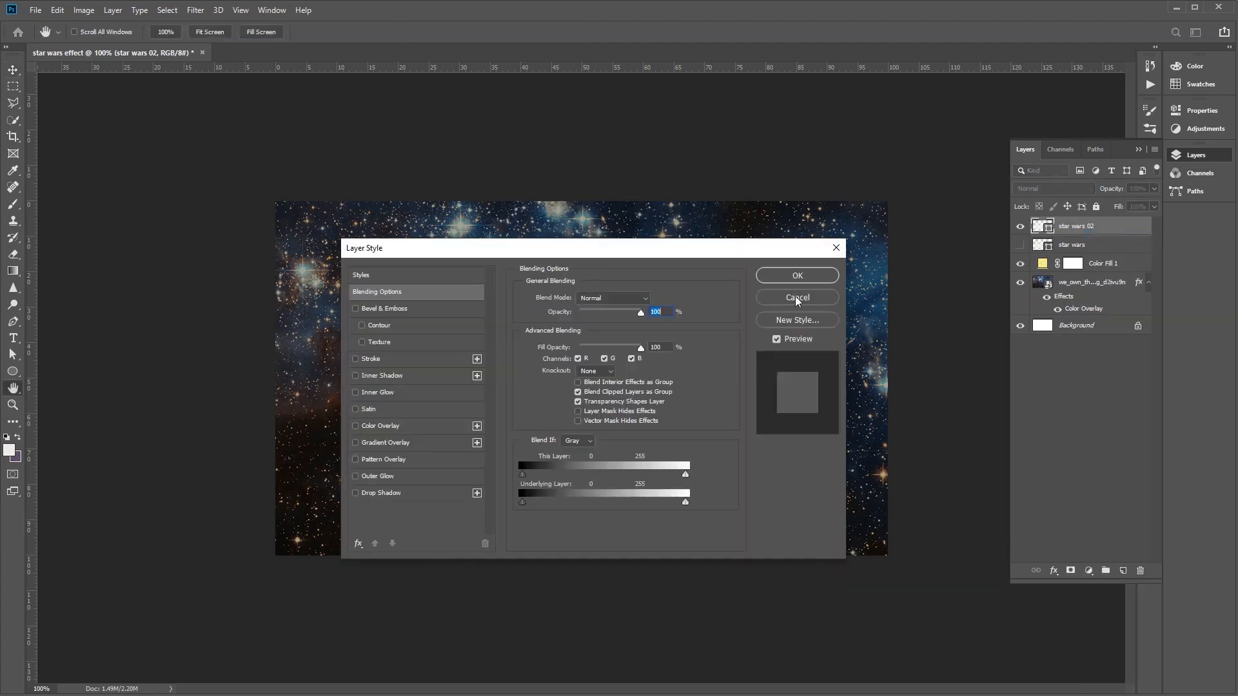
drag(640, 314, 494, 319)
click(770, 281)
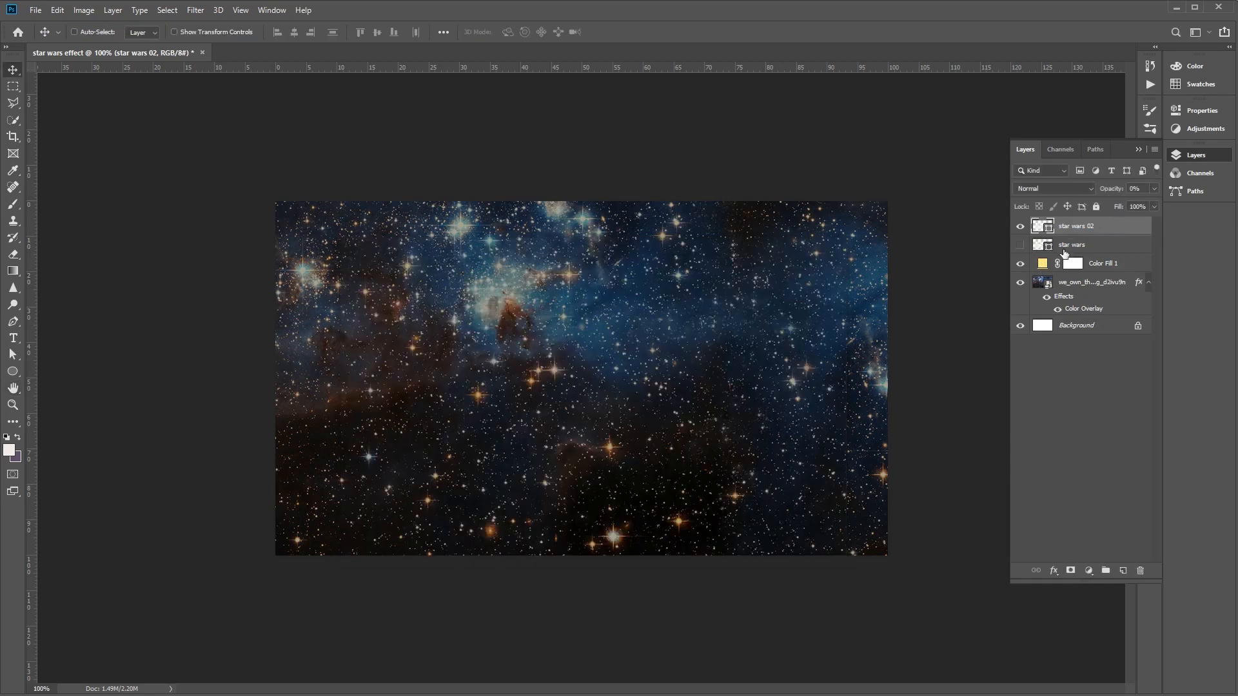
- Duplicate the star wars 02 layer as "star wars 03" in the same document
right_click(1084, 227)
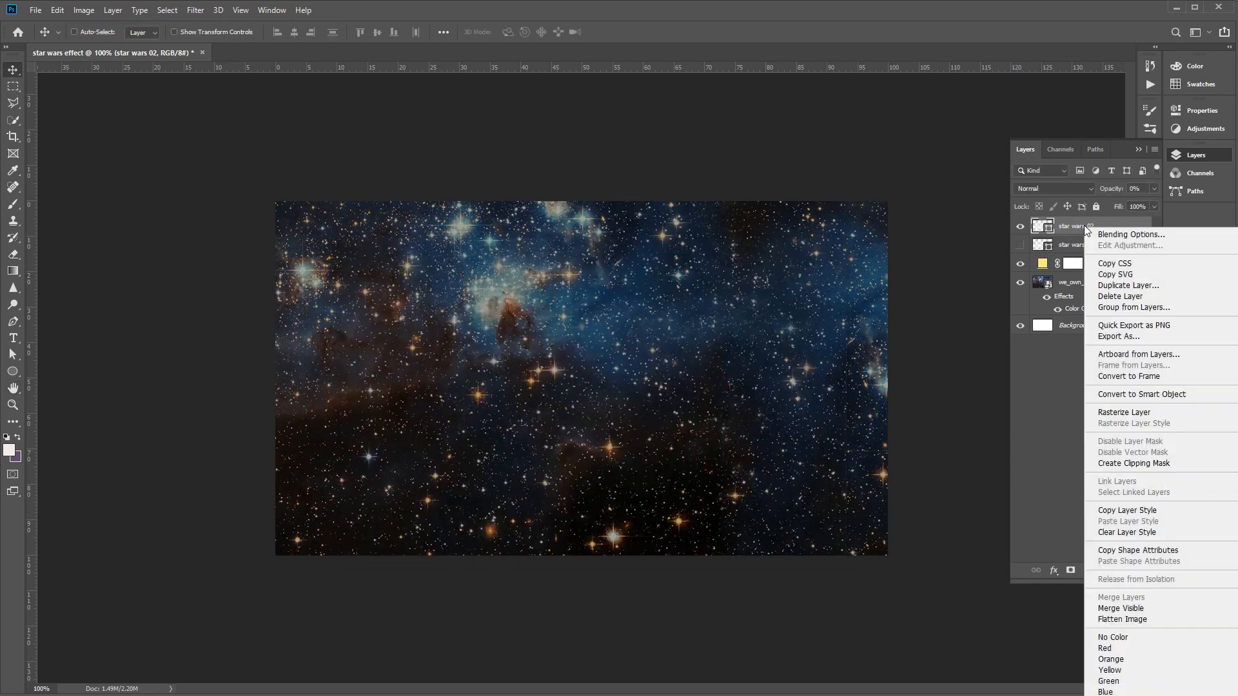
click(1137, 286)
drag(574, 221, 664, 220)
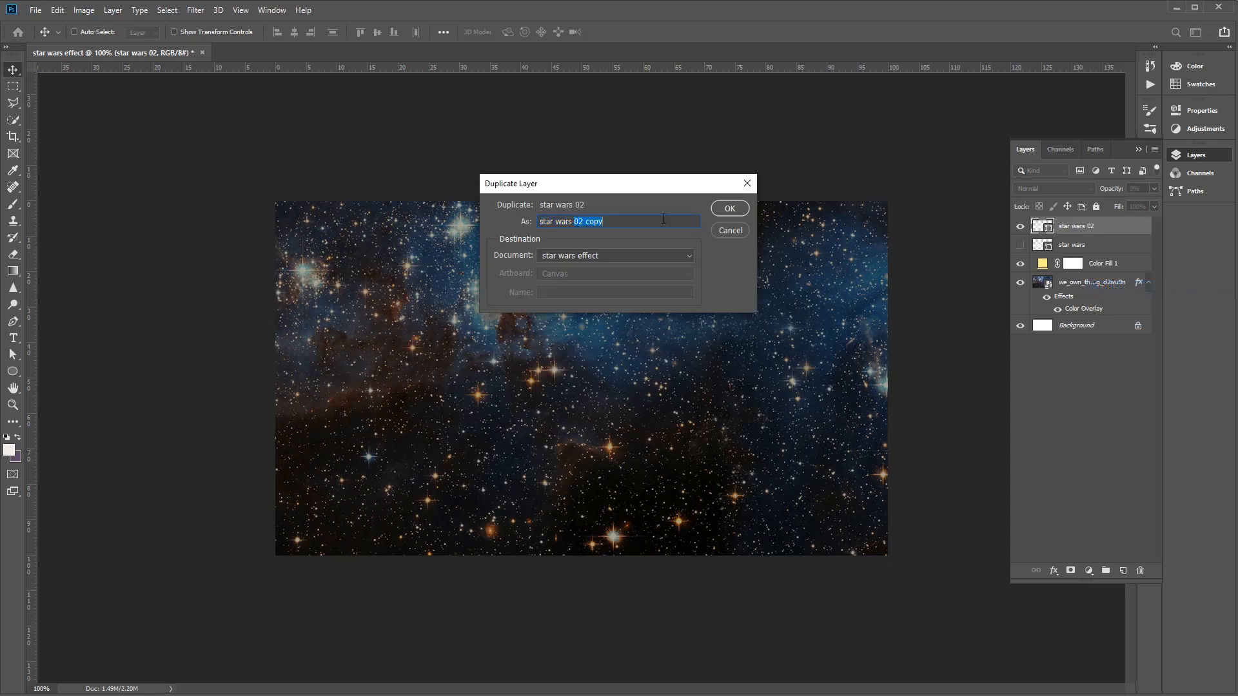
text(03)
key(Return)
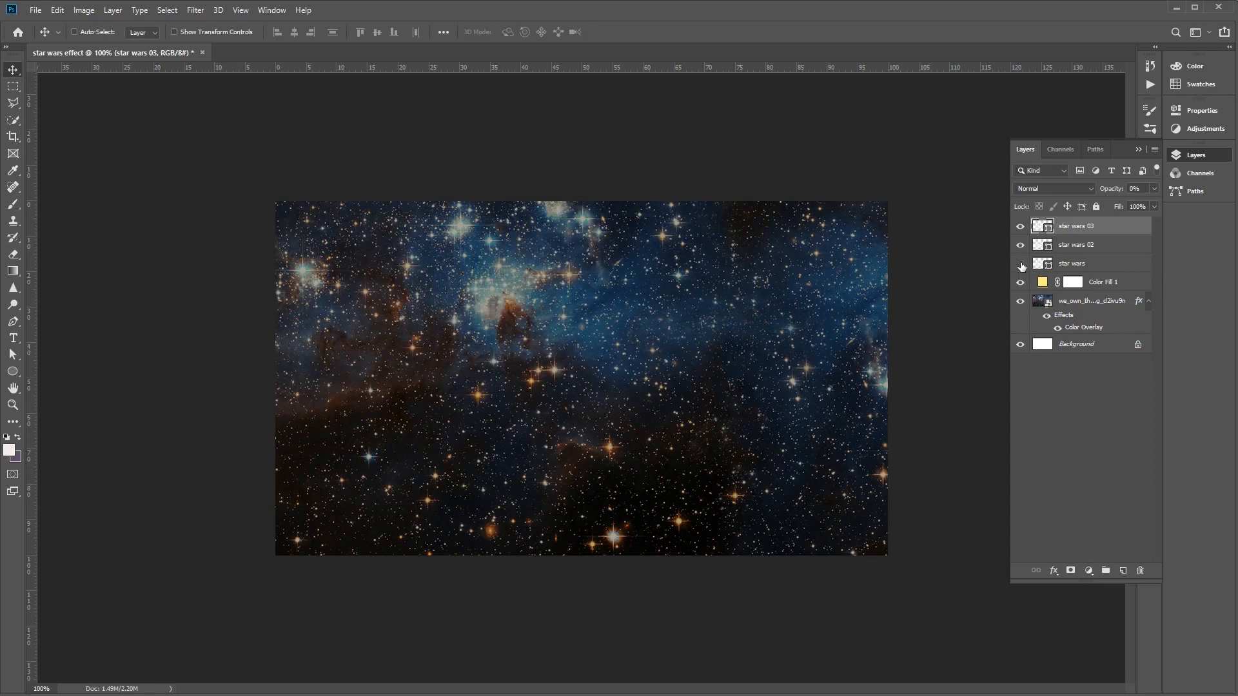
- Rename the original star wars layer "star wars 01" and make it visible
click(1121, 271)
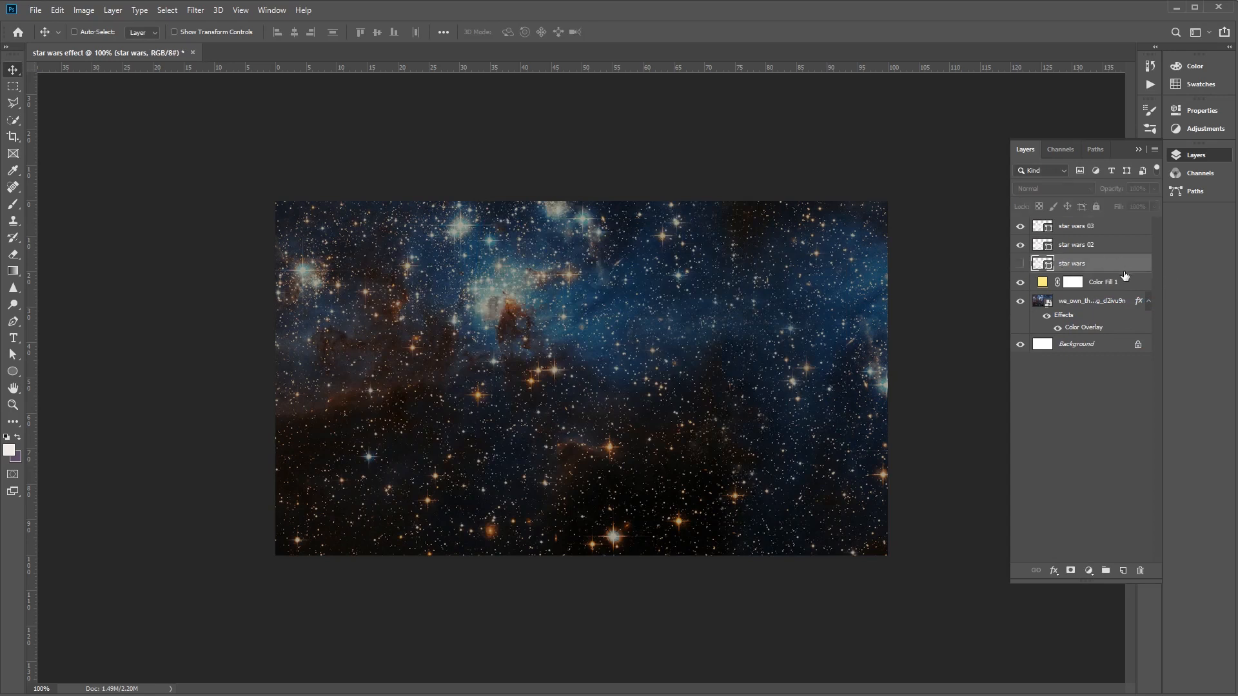
double_click(1073, 264)
text(01)
key(Return)
click(1021, 265)
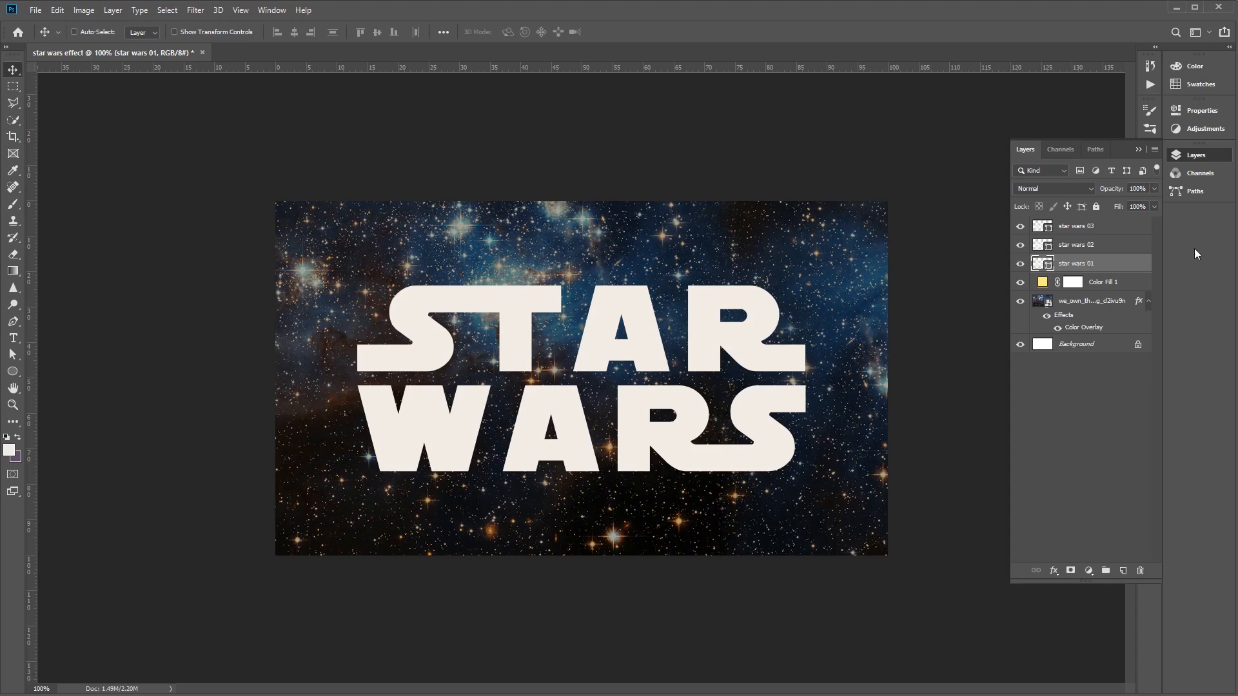
- Add a Bevel & Emboss effect with the Stroke Emboss style to the star wars 01 layer
right_click(1090, 266)
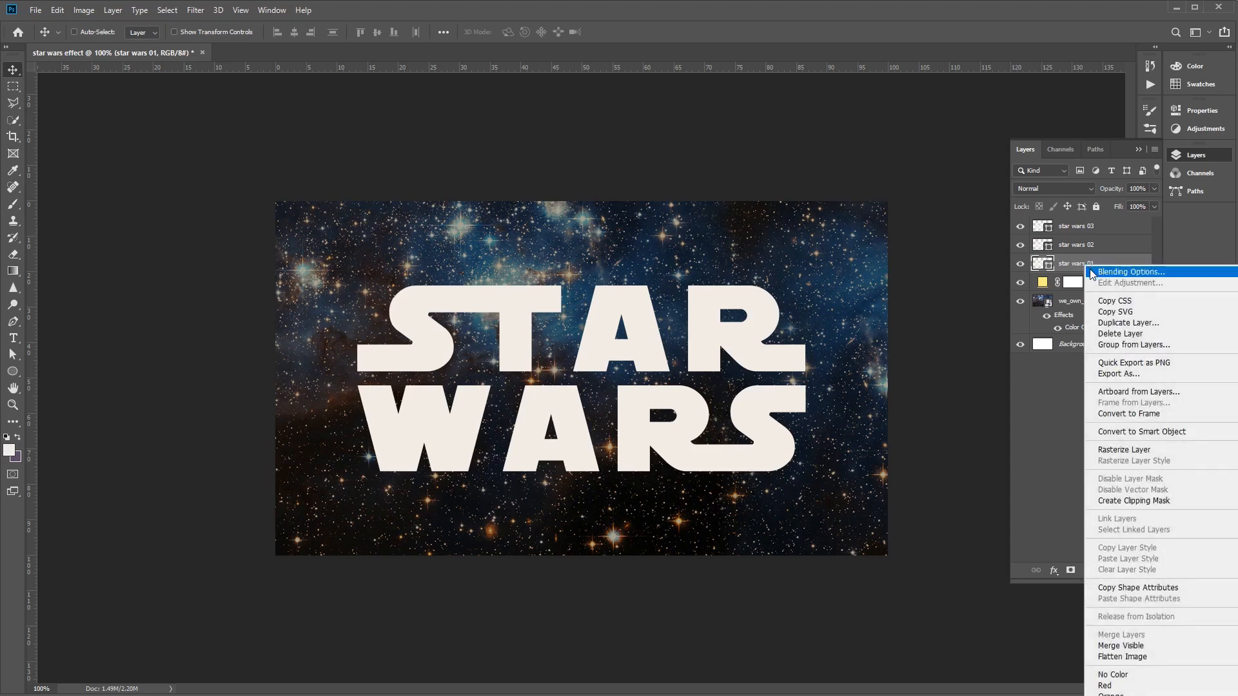
click(1092, 272)
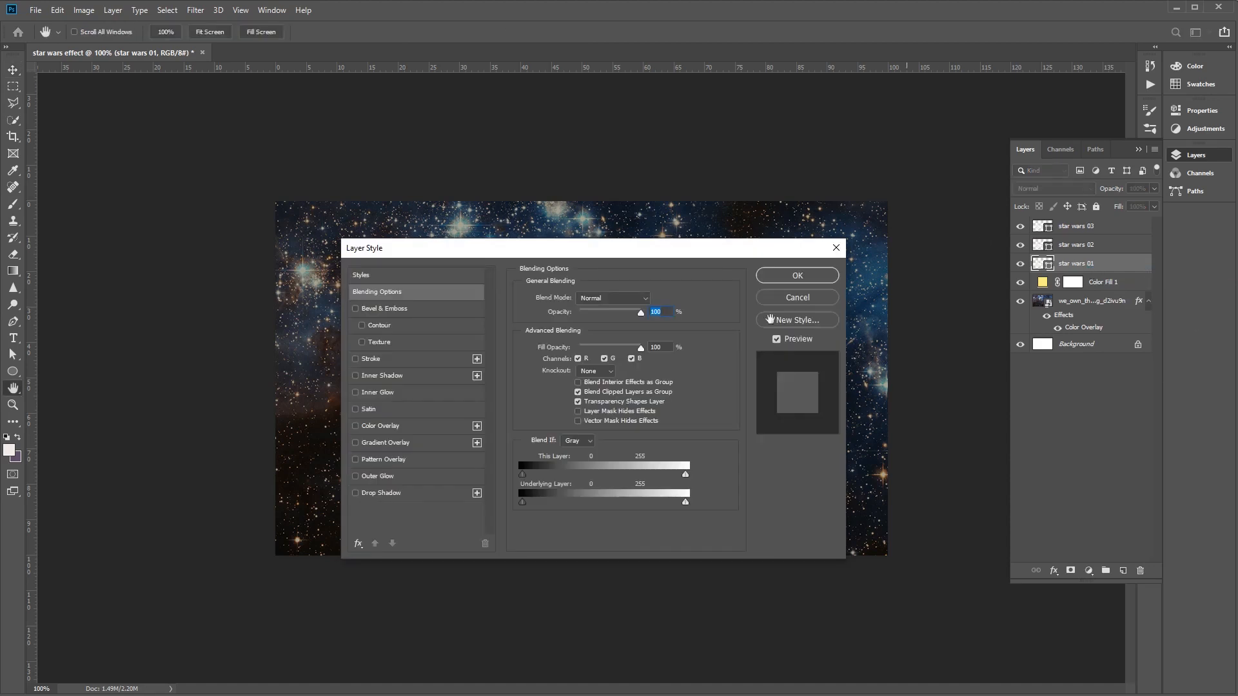
click(366, 309)
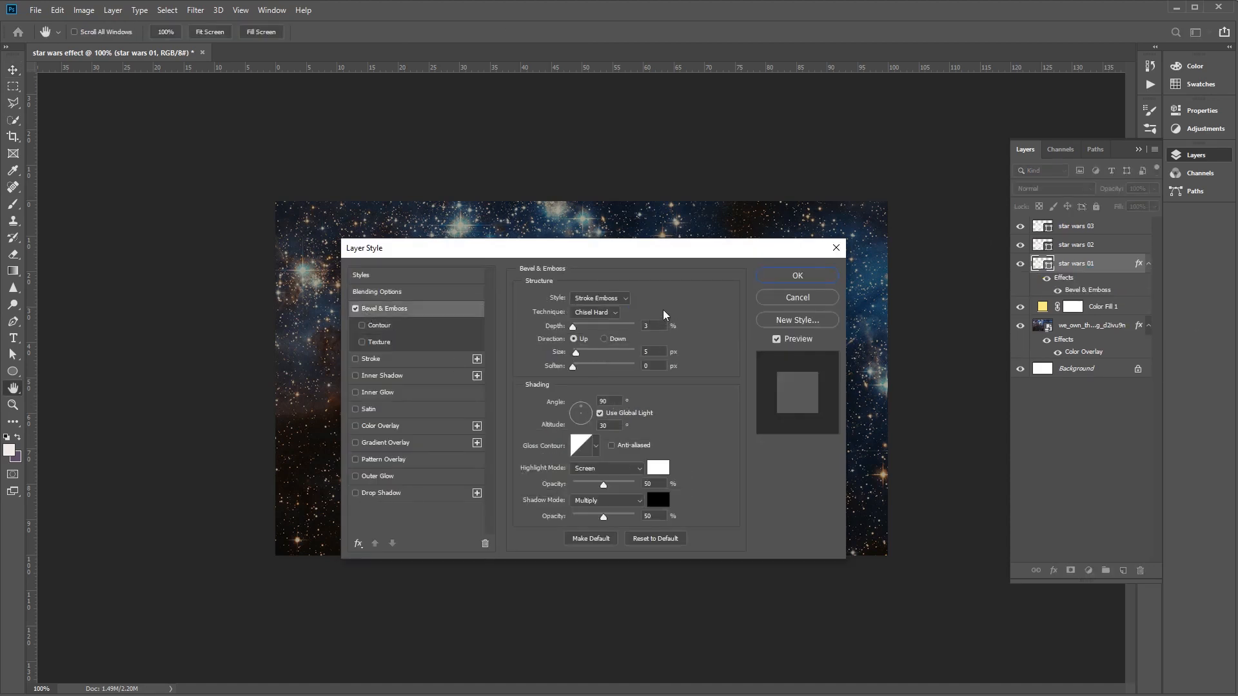
click(625, 304)
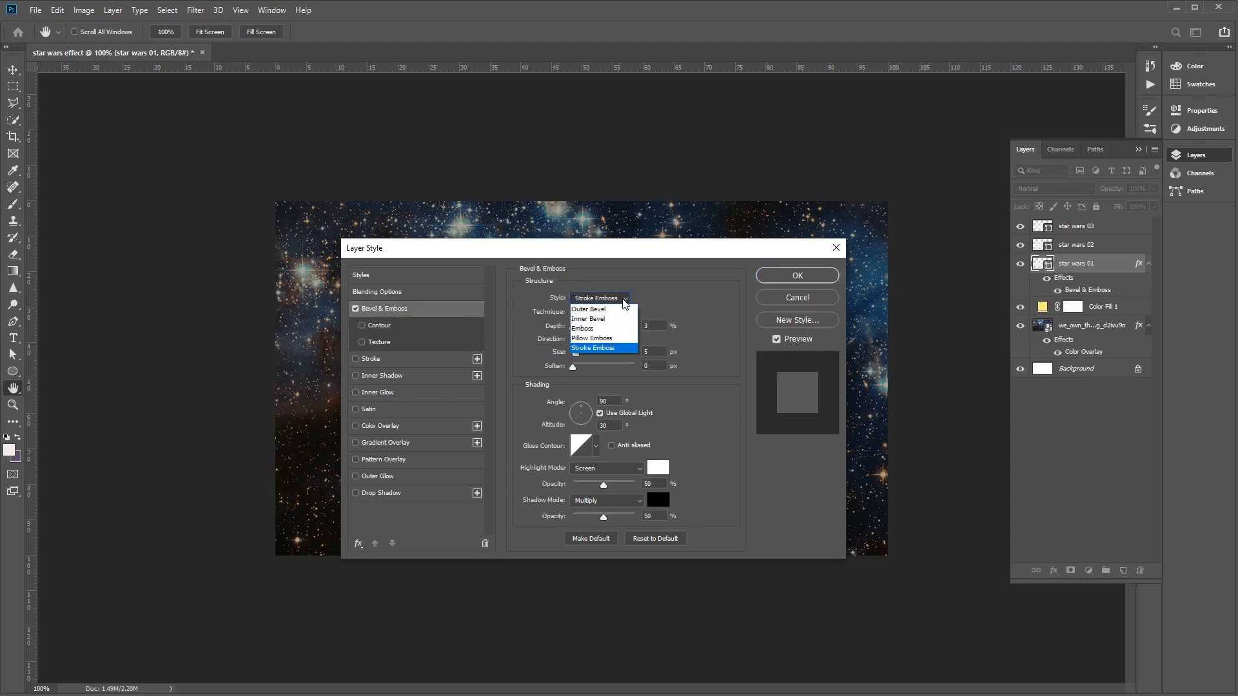
click(611, 349)
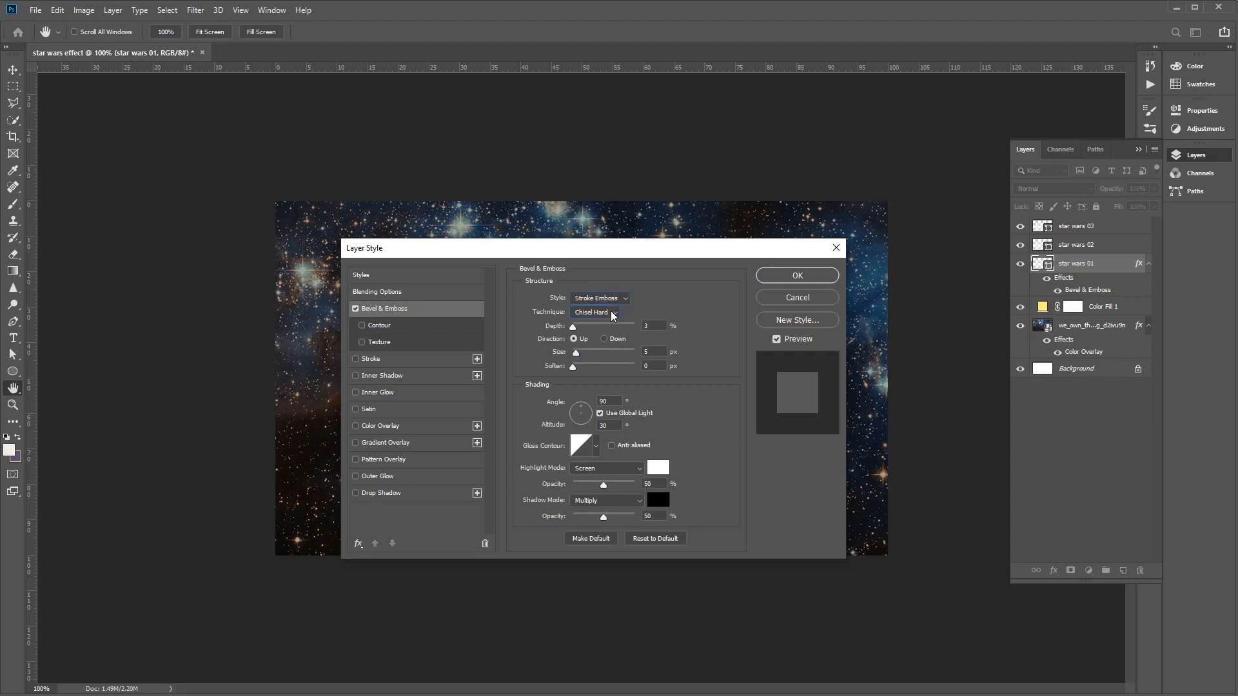
- Set the bevel's technique to Smooth, depth to 100% and size to 3 px, and move the dialog off the lettering
click(612, 315)
click(608, 324)
drag(652, 326, 544, 317)
text(100)
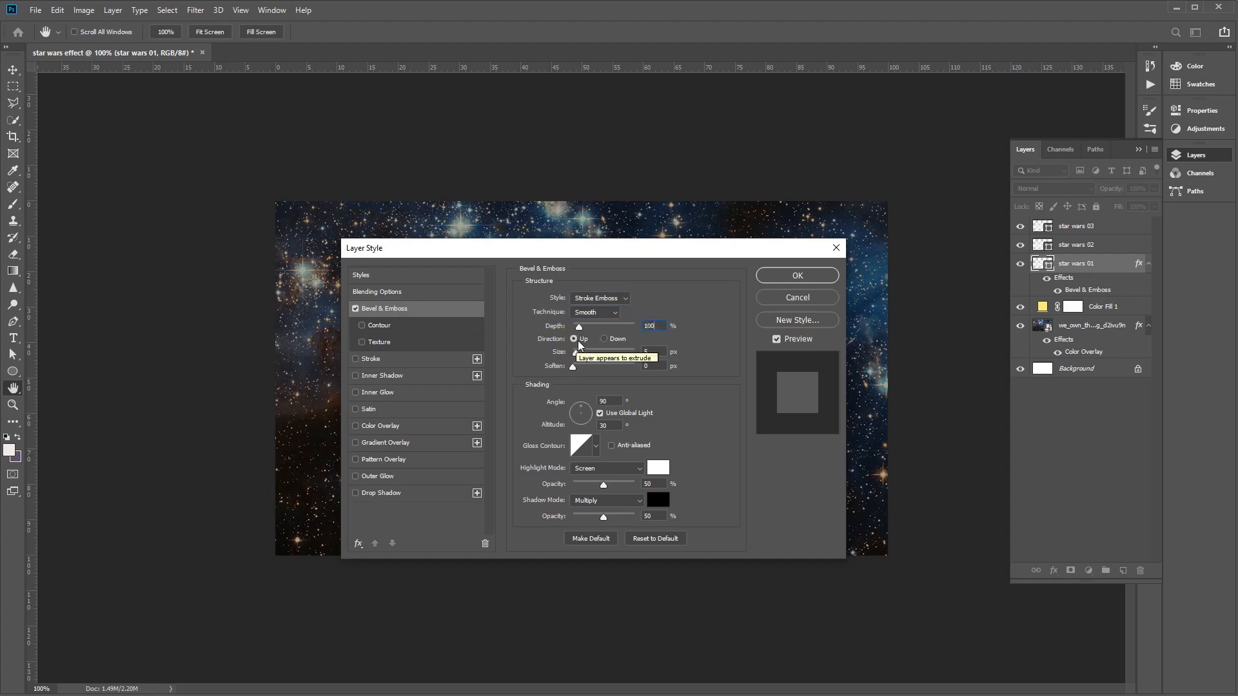
key(Tab)
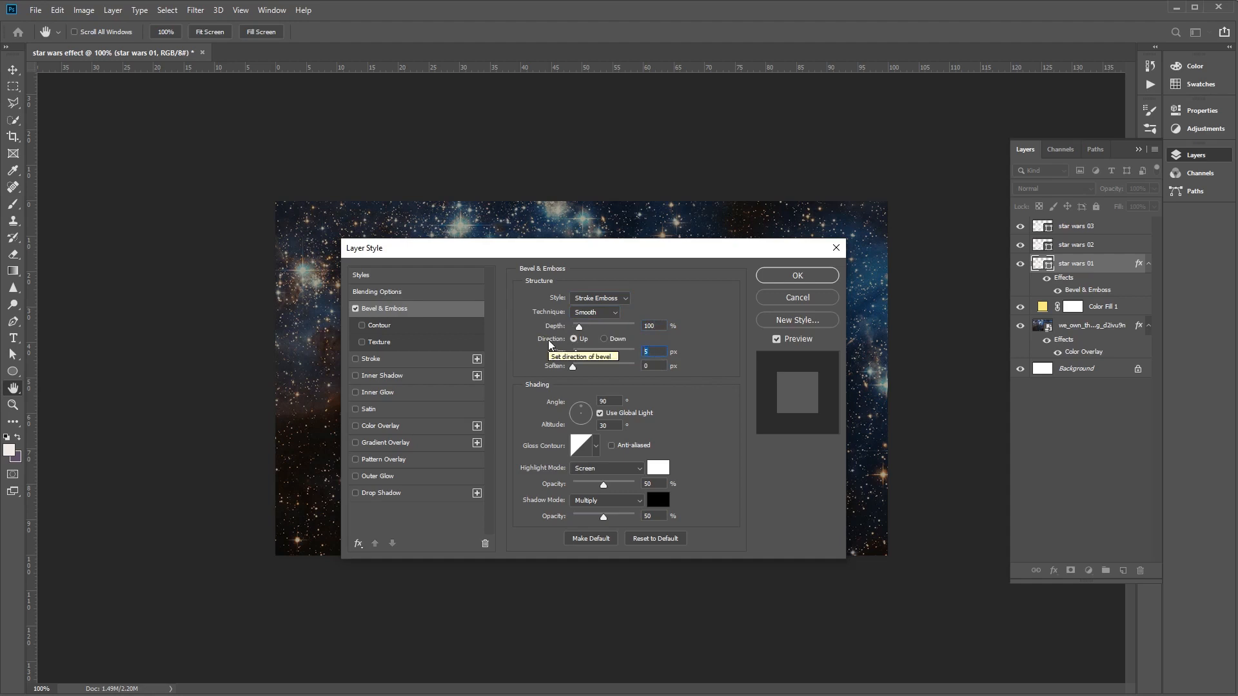
text(3)
drag(656, 252, 682, 359)
drag(585, 364, 789, 241)
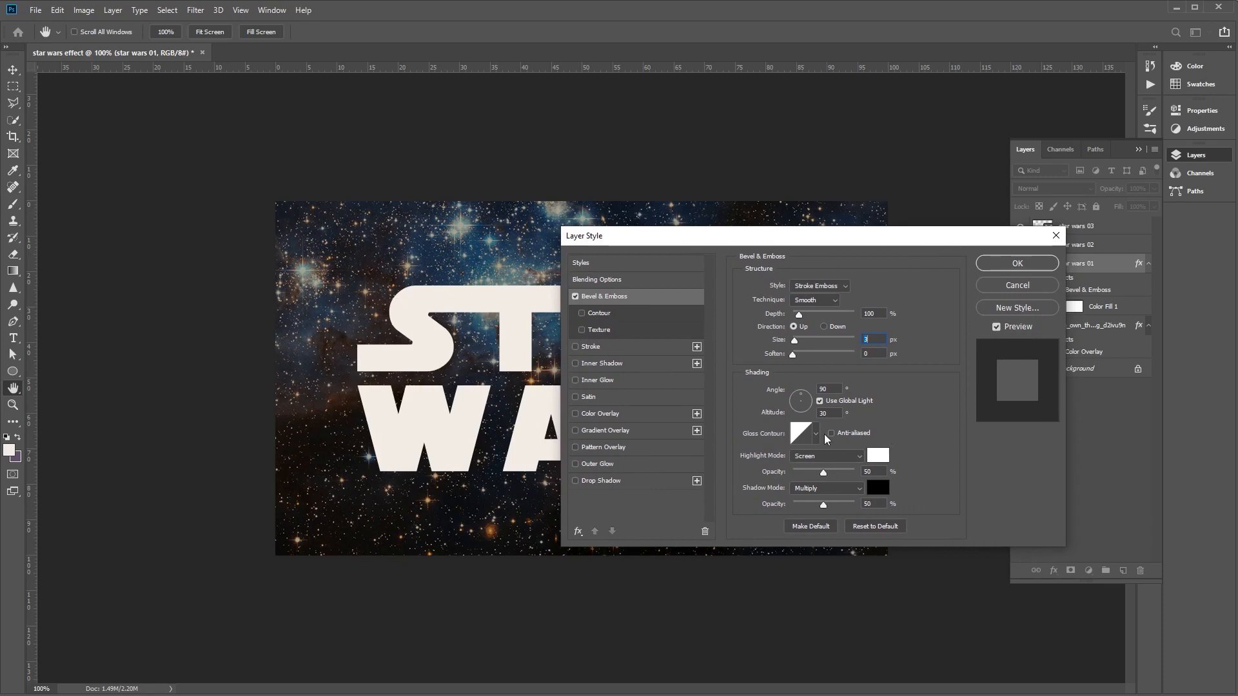
- Set the bevel's shading angle to 120° and its gloss contour to an anti-aliased Guassian - Inverse
drag(832, 391, 750, 389)
text(120)
click(816, 434)
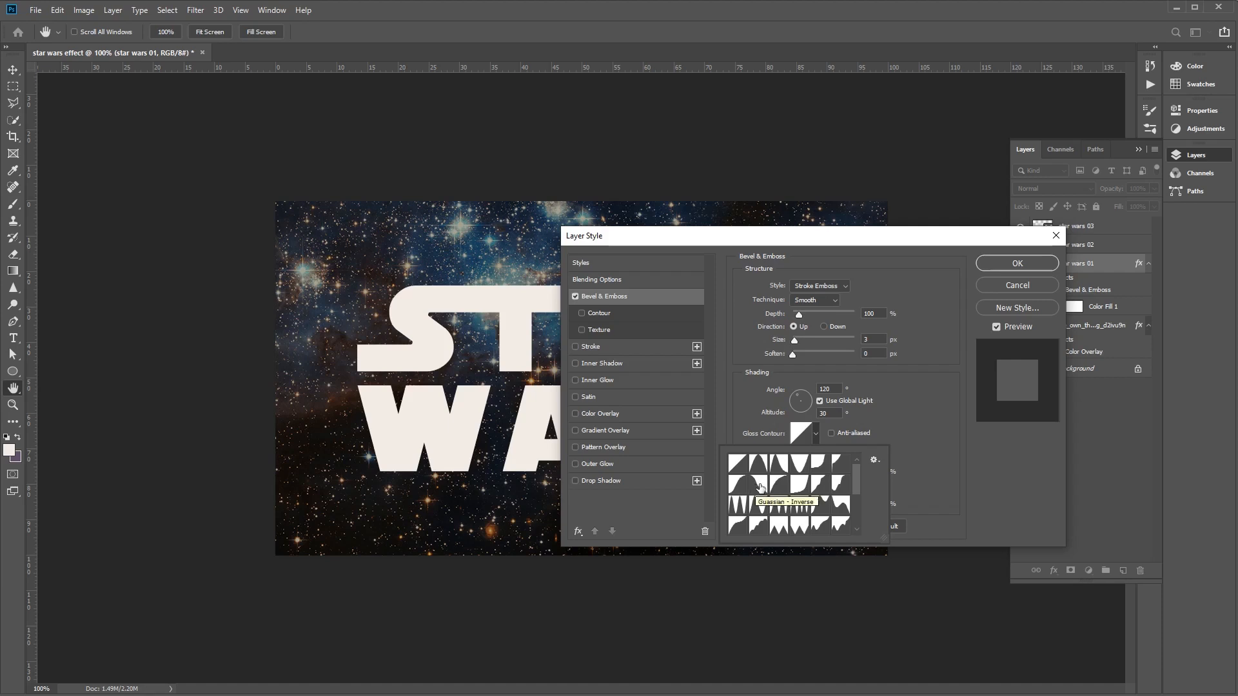
click(759, 487)
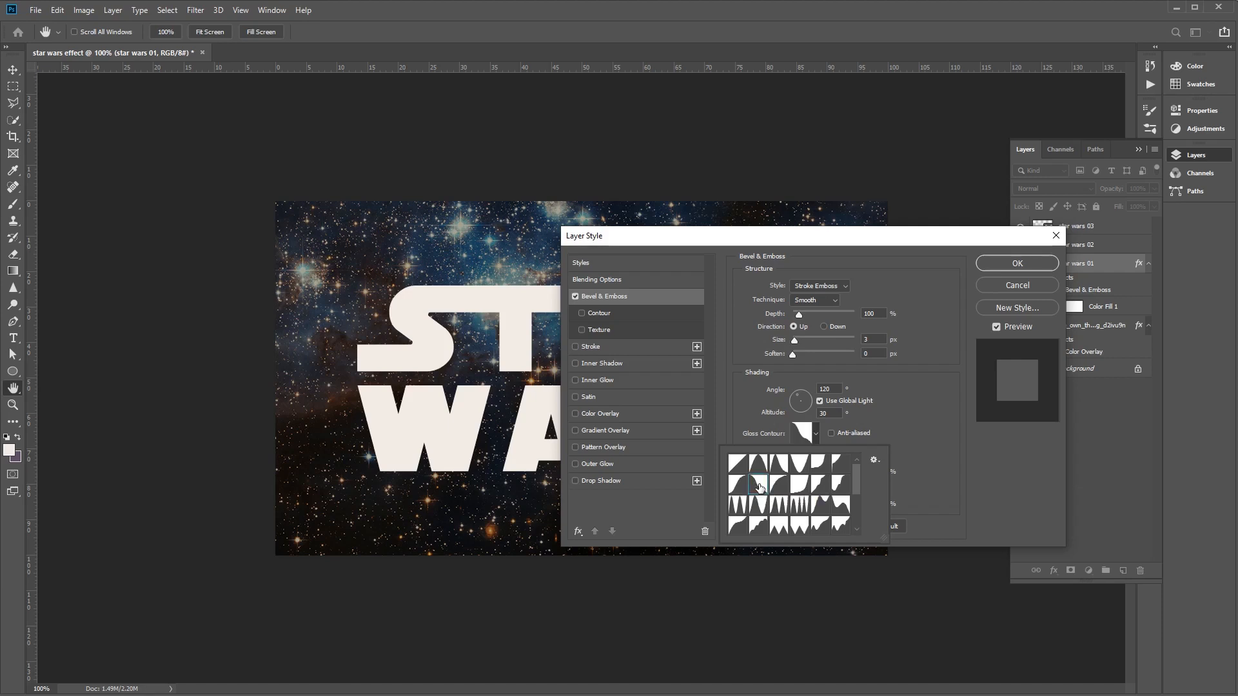
click(915, 433)
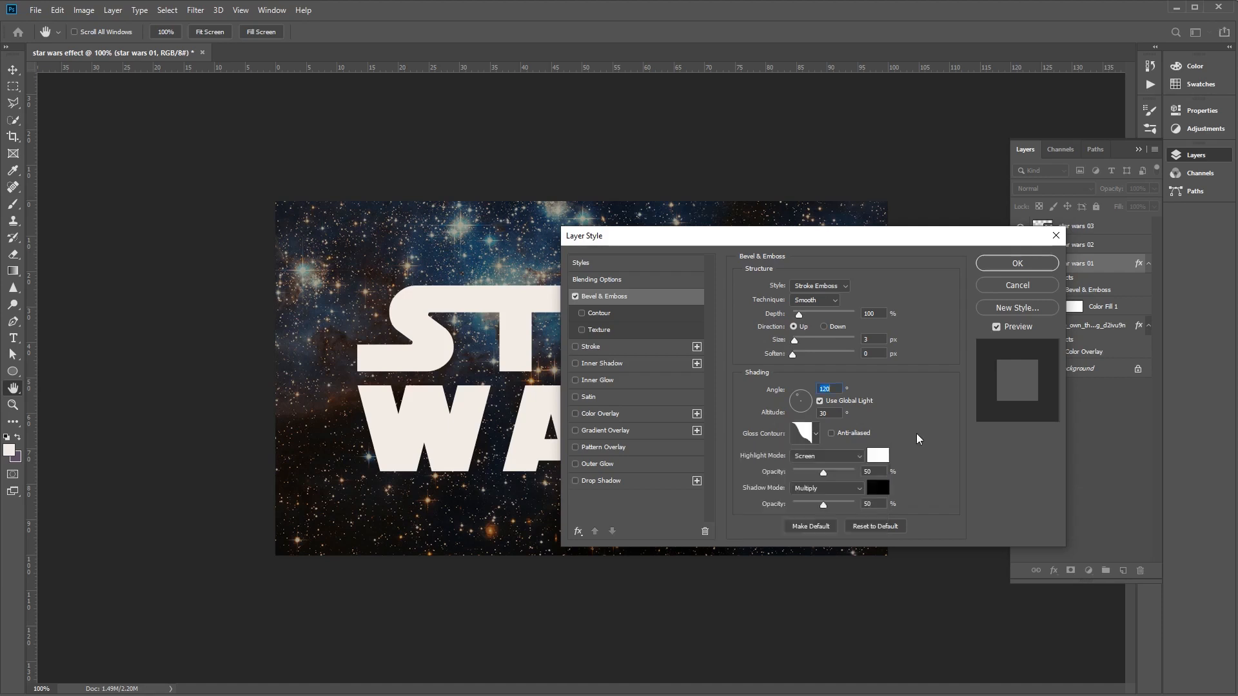
click(830, 434)
- Set the bevel's highlight mode to Vivid Light with a higher opacity, and its shadow opacity to 75%
click(847, 455)
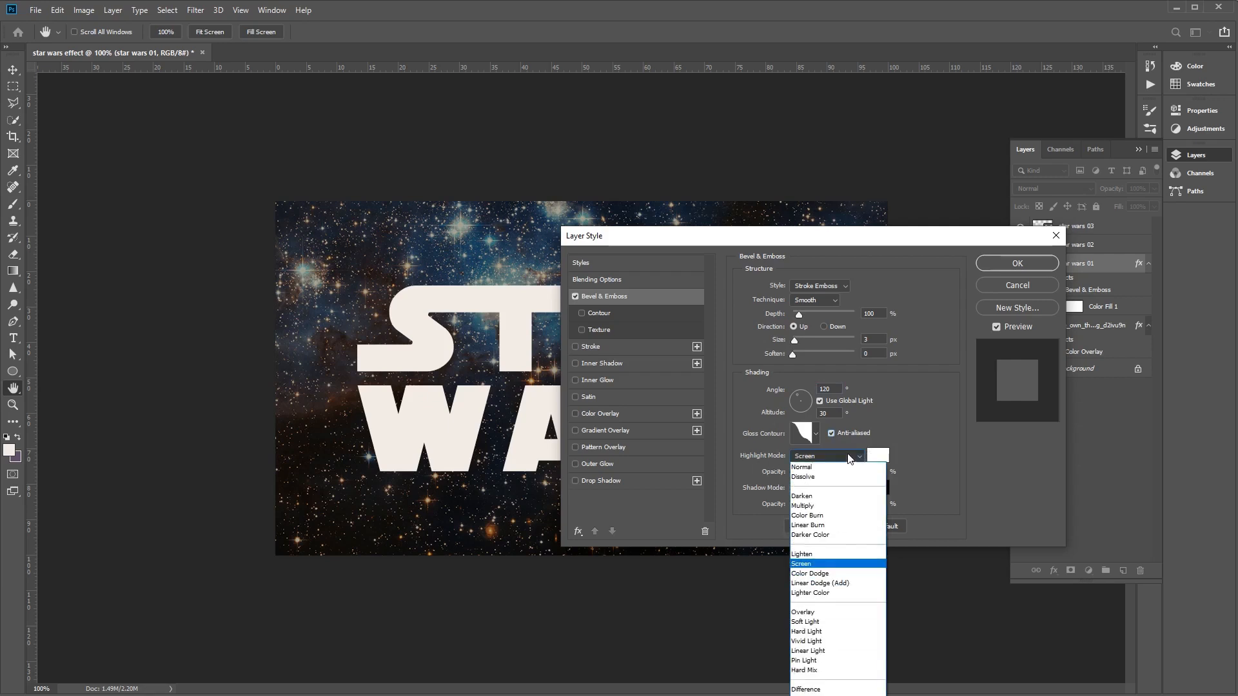
click(842, 641)
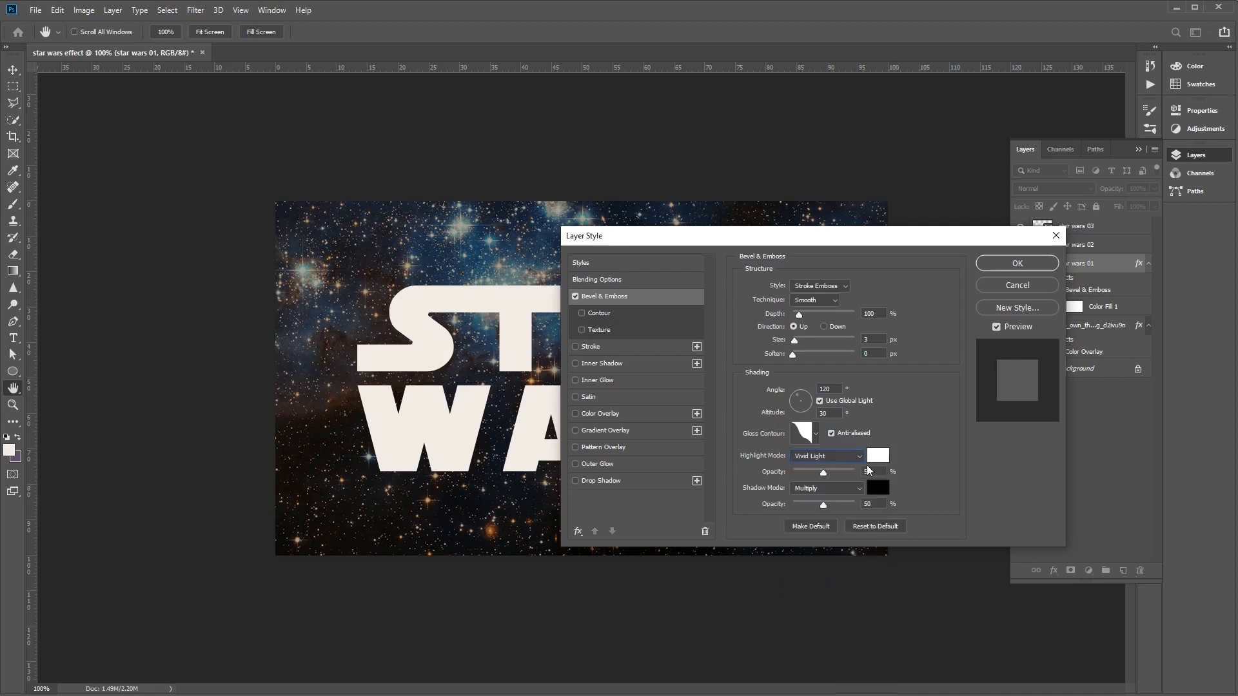
drag(824, 473, 839, 473)
double_click(871, 504)
text(75)
- Enable the bevel's Contour option with anti-aliasing and the Rolling Slope - Descending contour
click(604, 312)
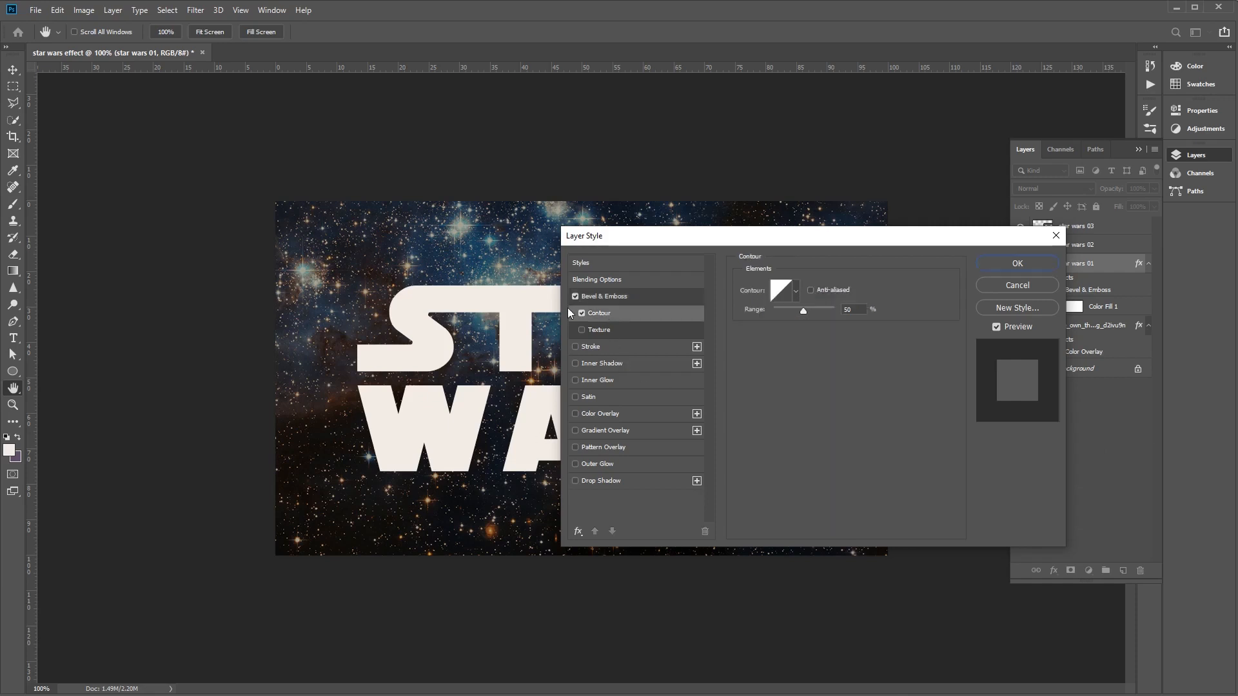
click(811, 290)
click(798, 296)
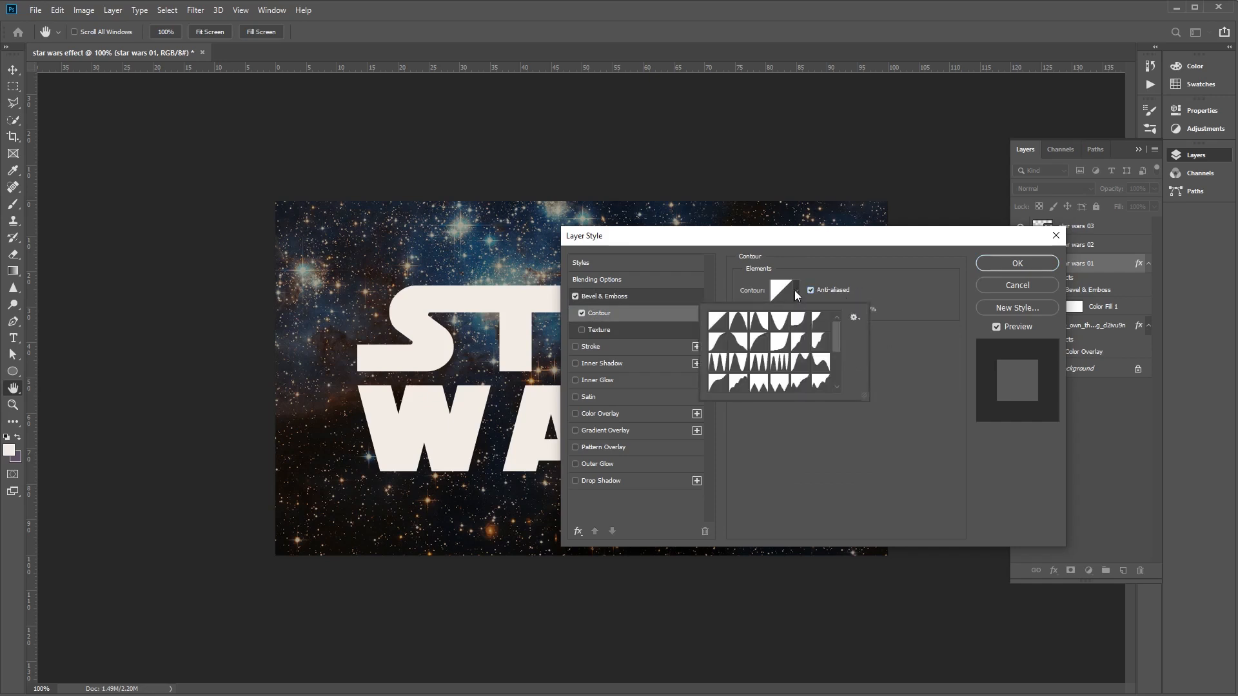
click(826, 366)
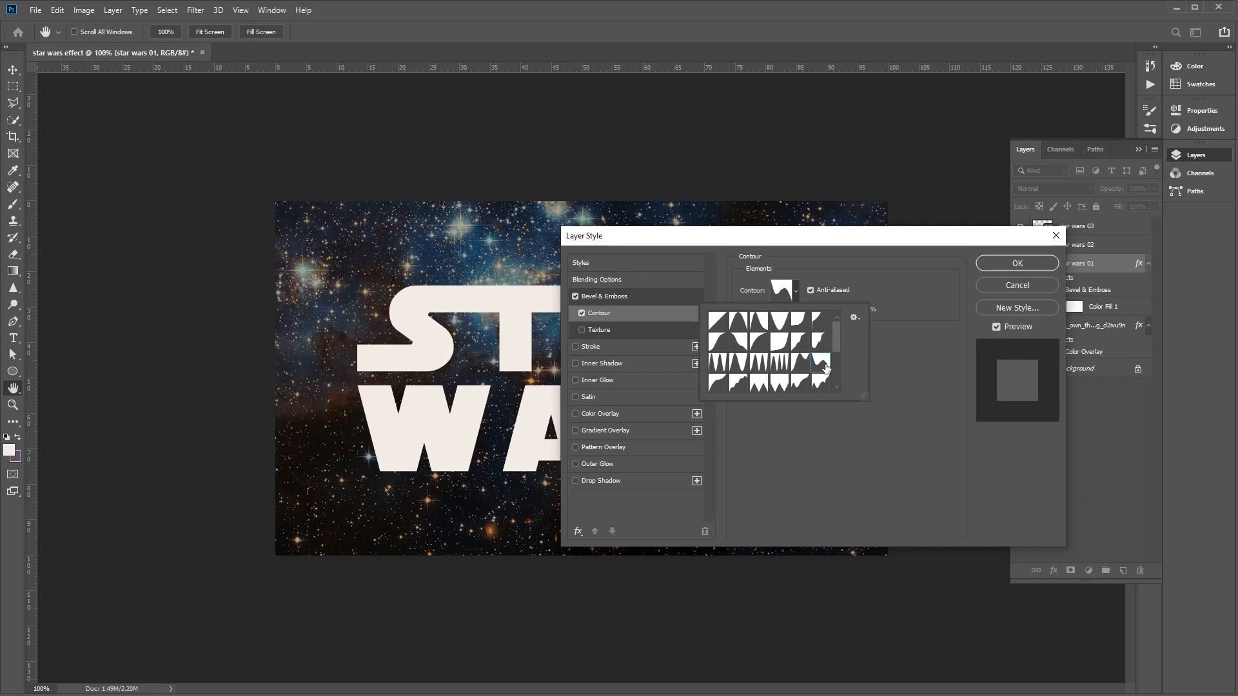
click(923, 324)
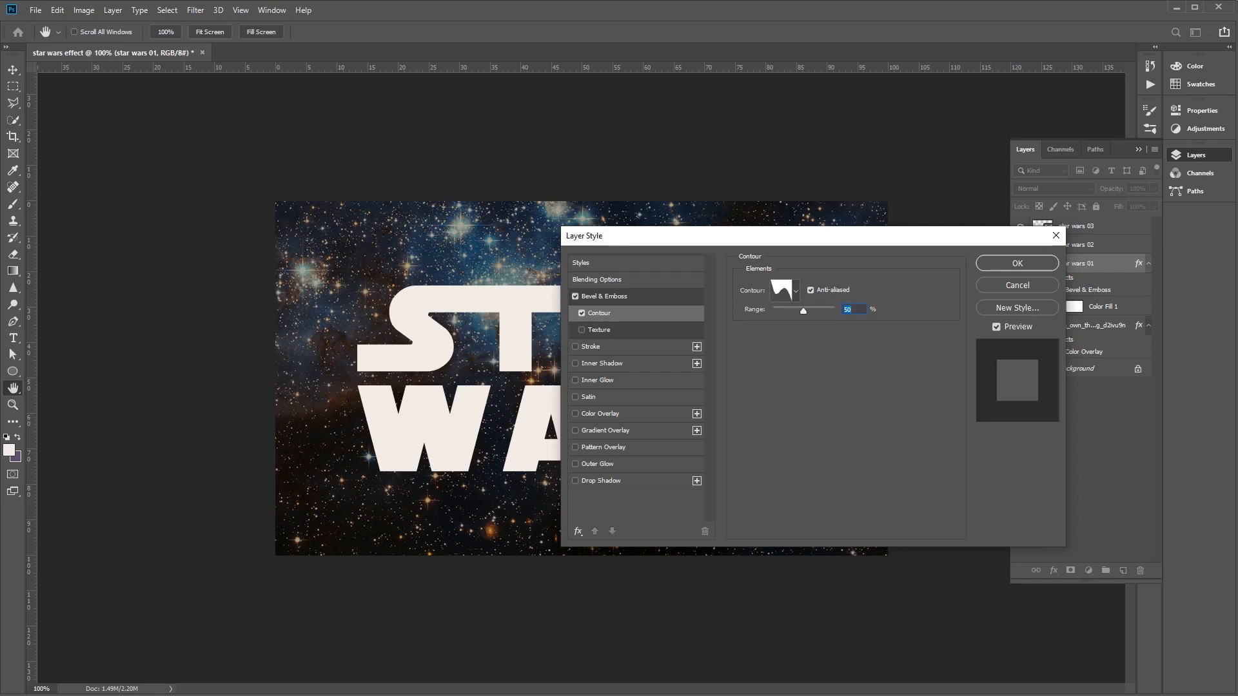
- Add a 10 px Center-positioned stroke with a Gradient fill type and open its gradient for editing
click(584, 349)
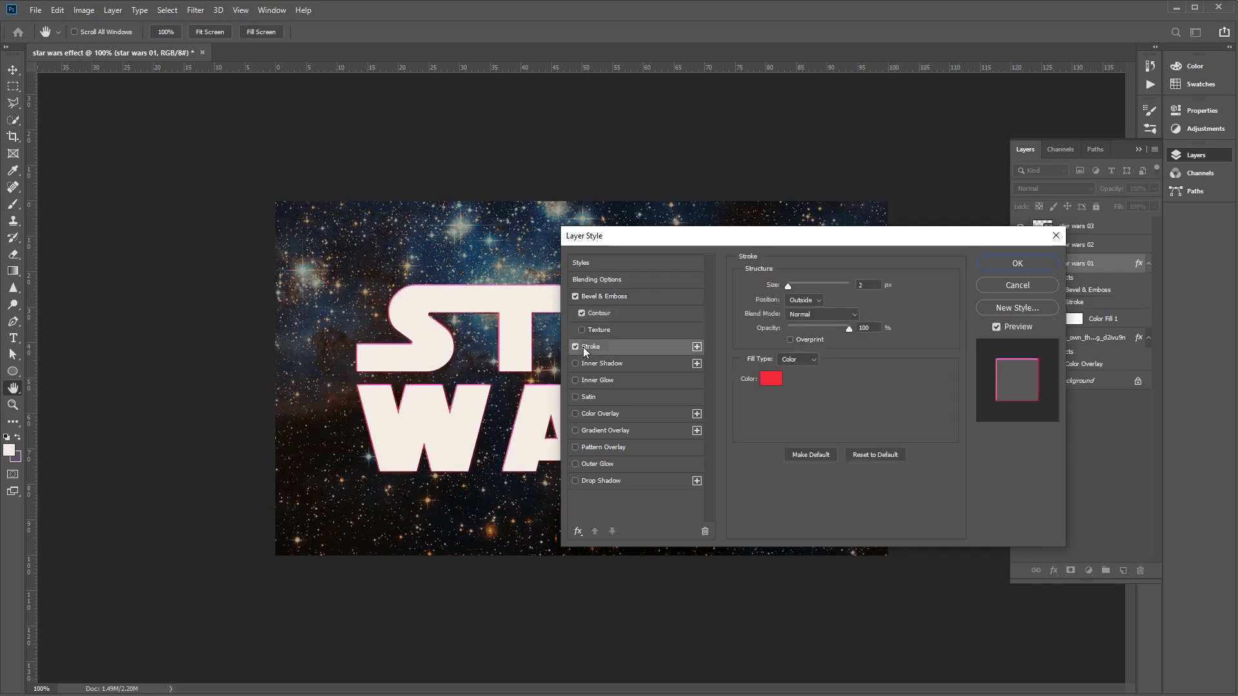
click(880, 285)
text(10)
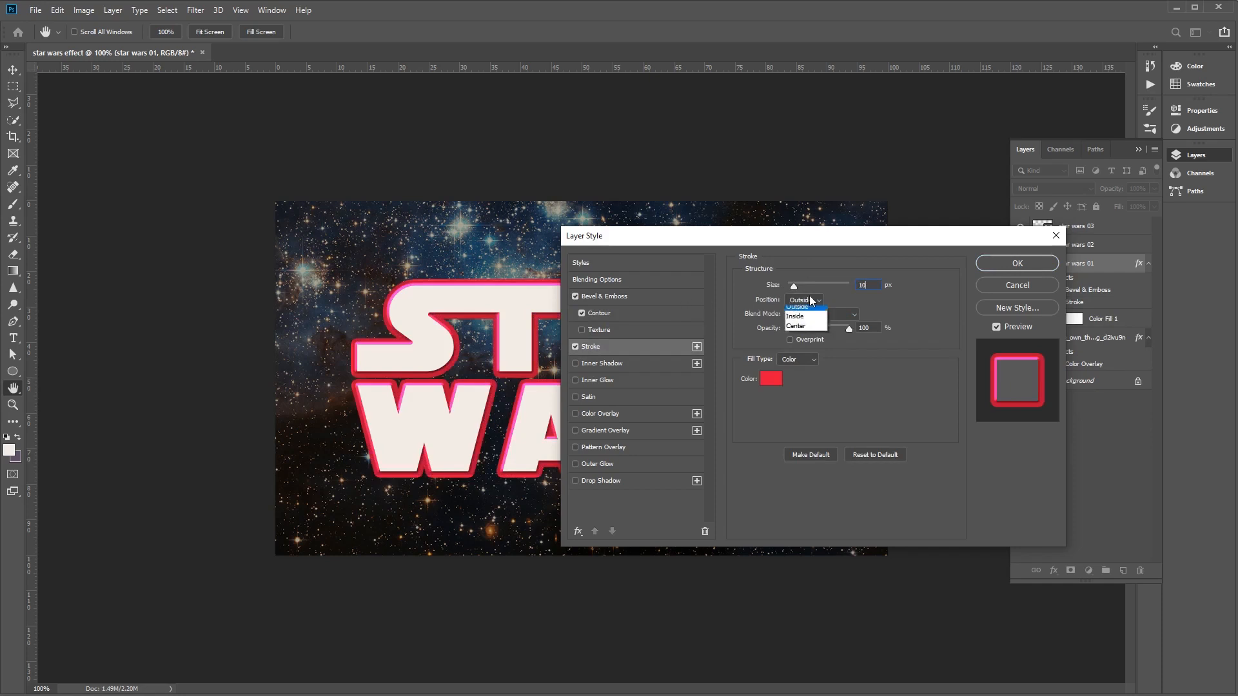
click(797, 326)
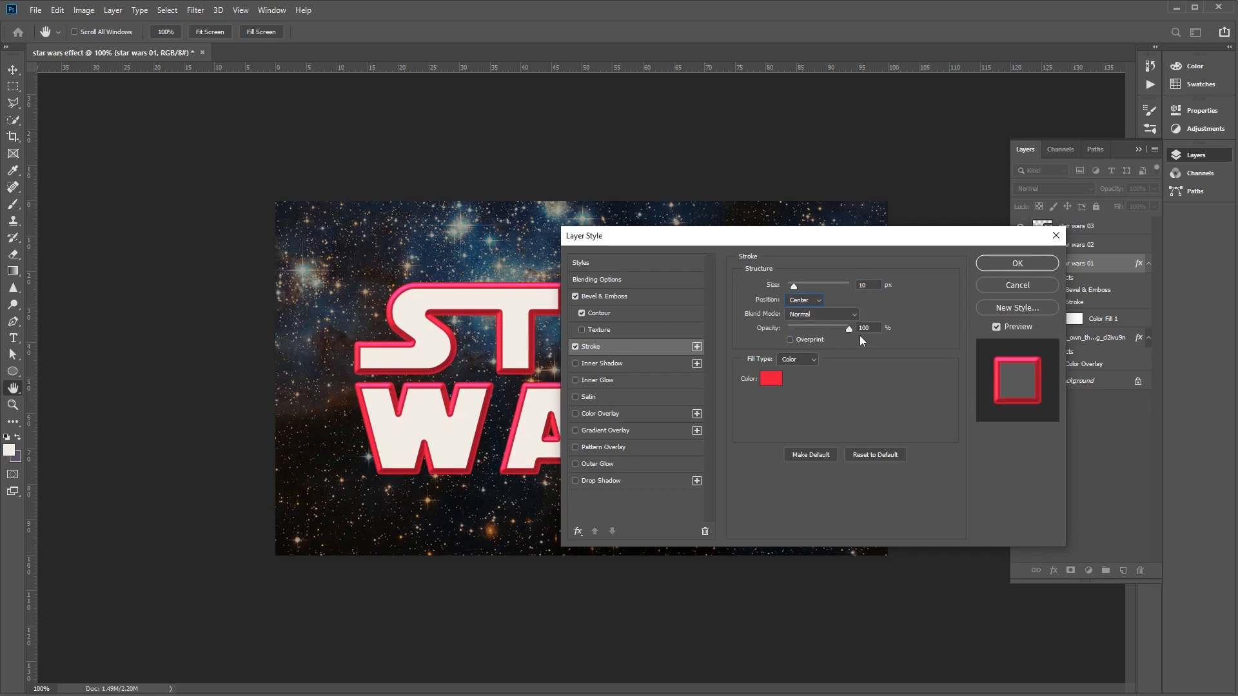
click(801, 359)
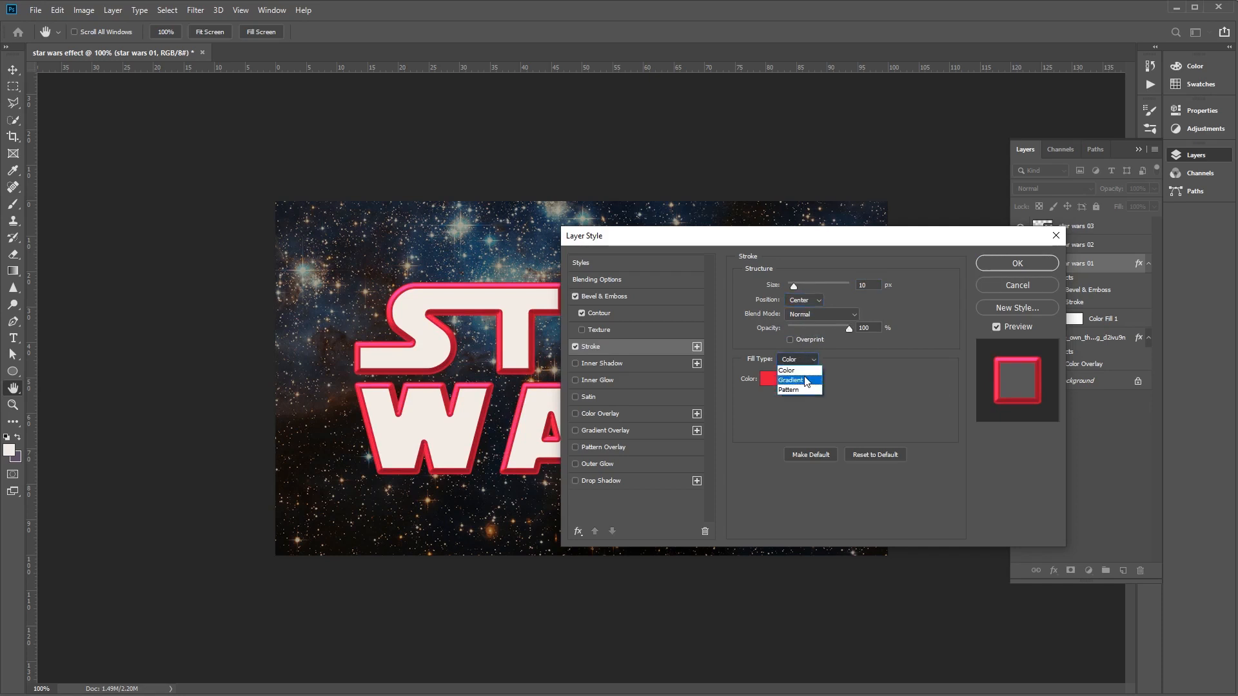
click(806, 381)
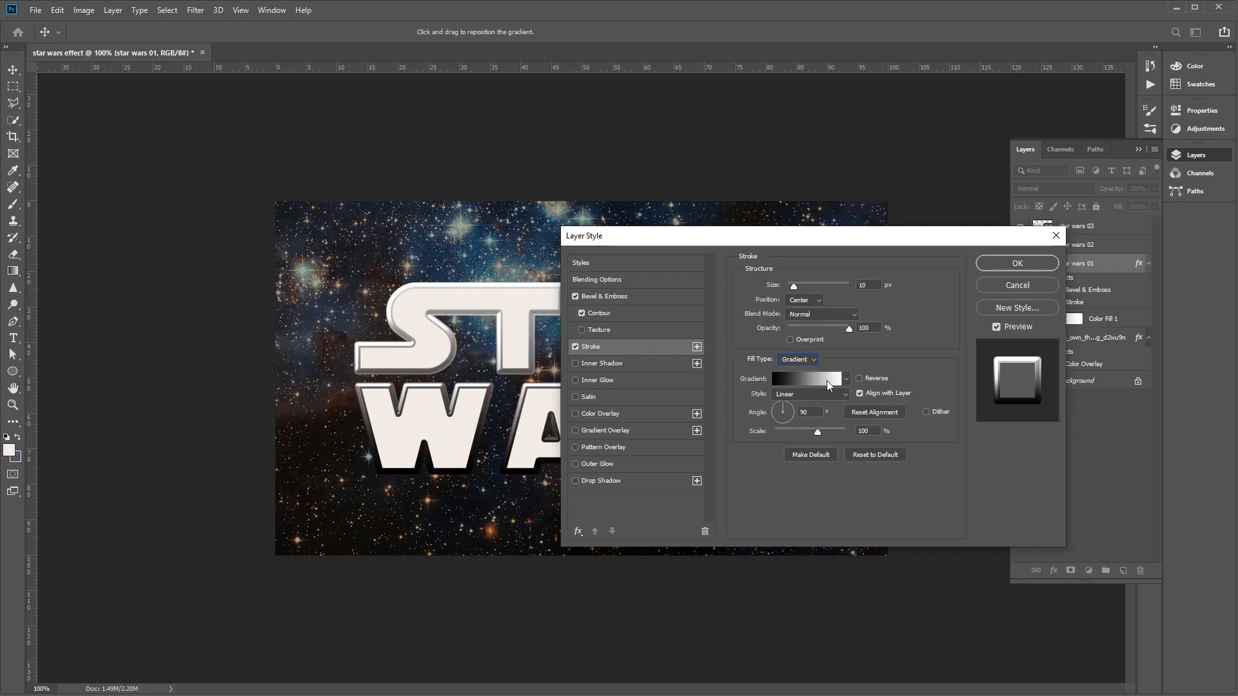
click(793, 381)
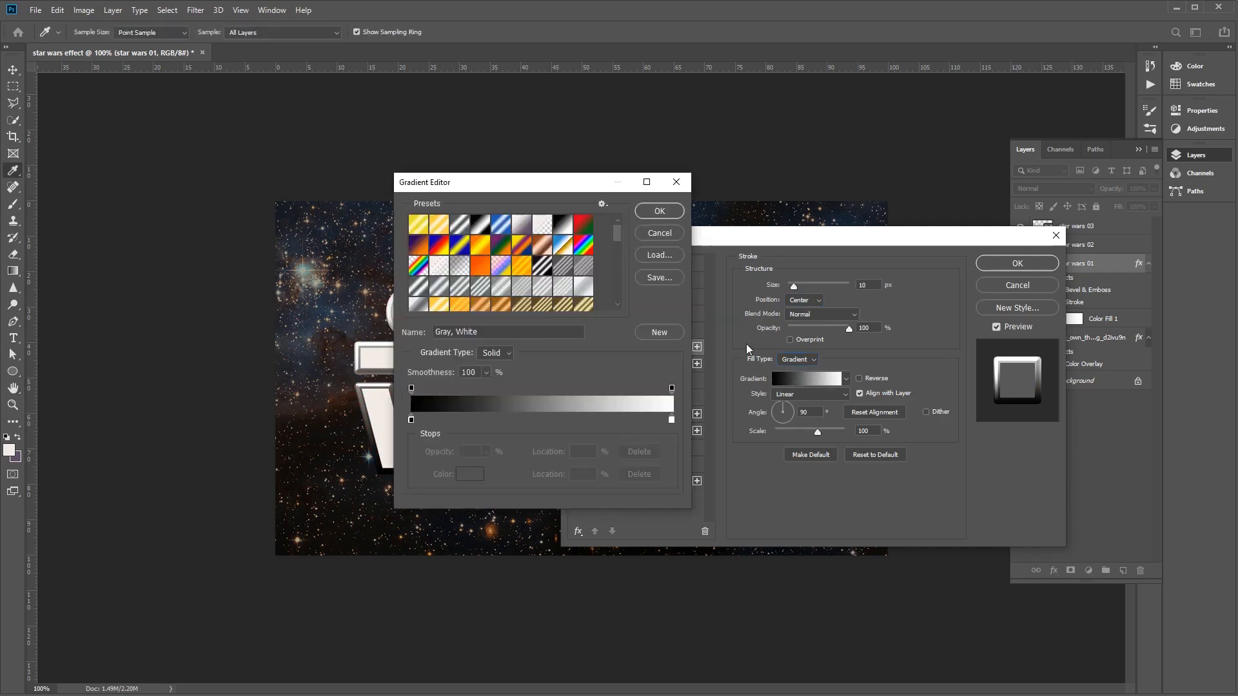
click(663, 254)
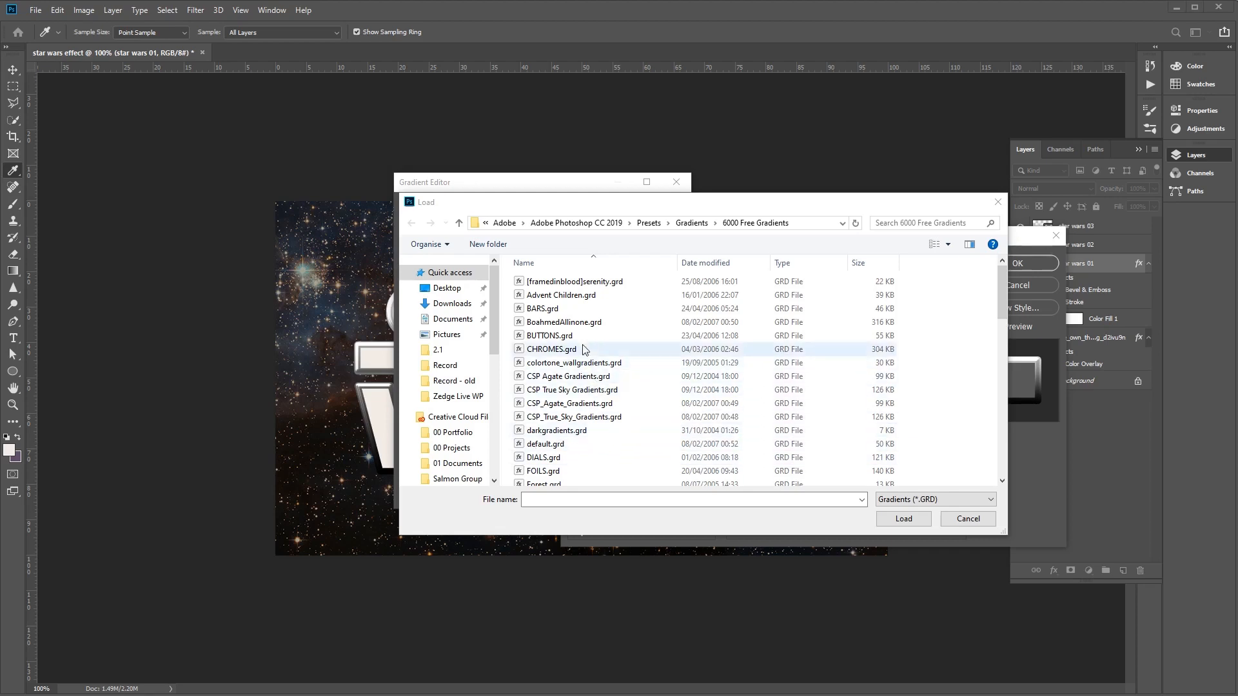
scroll(613, 409, down, 1)
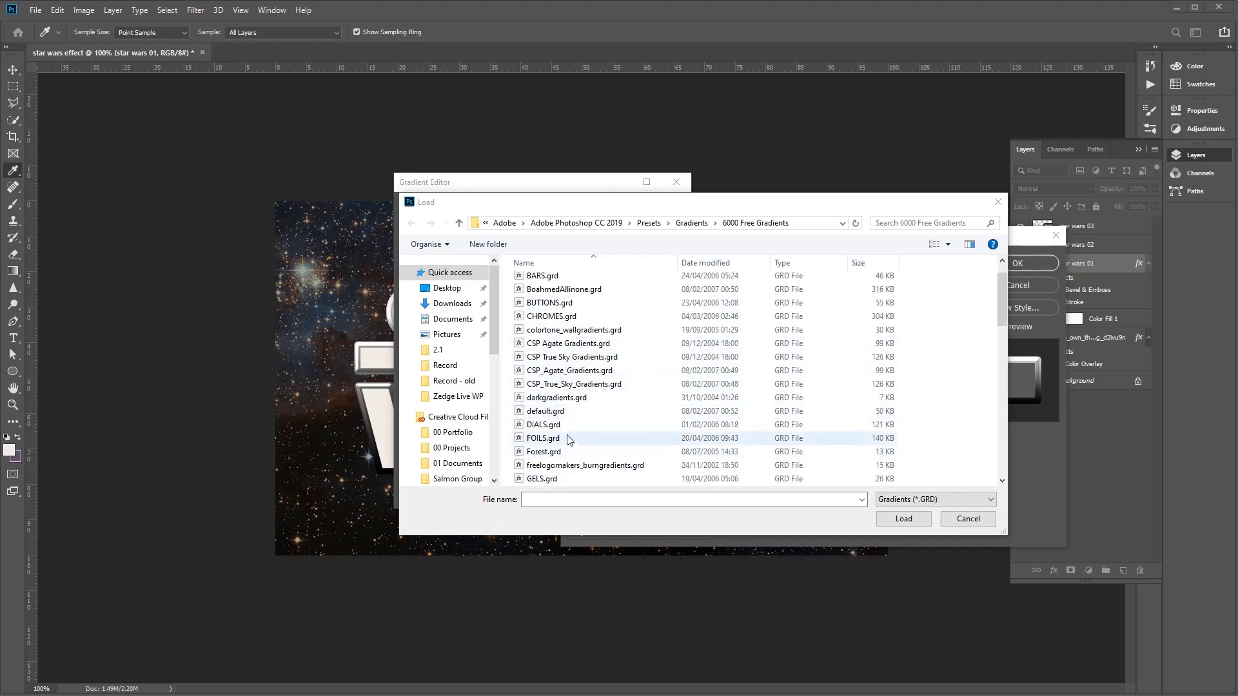
click(567, 426)
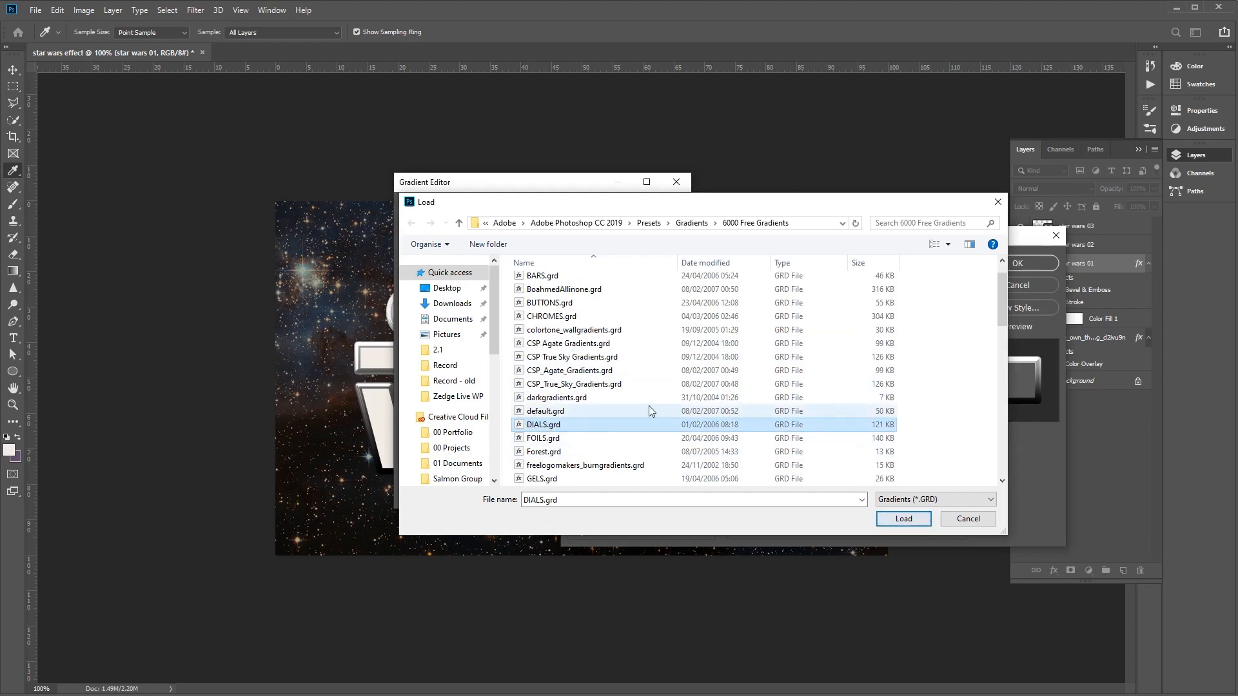
click(571, 316)
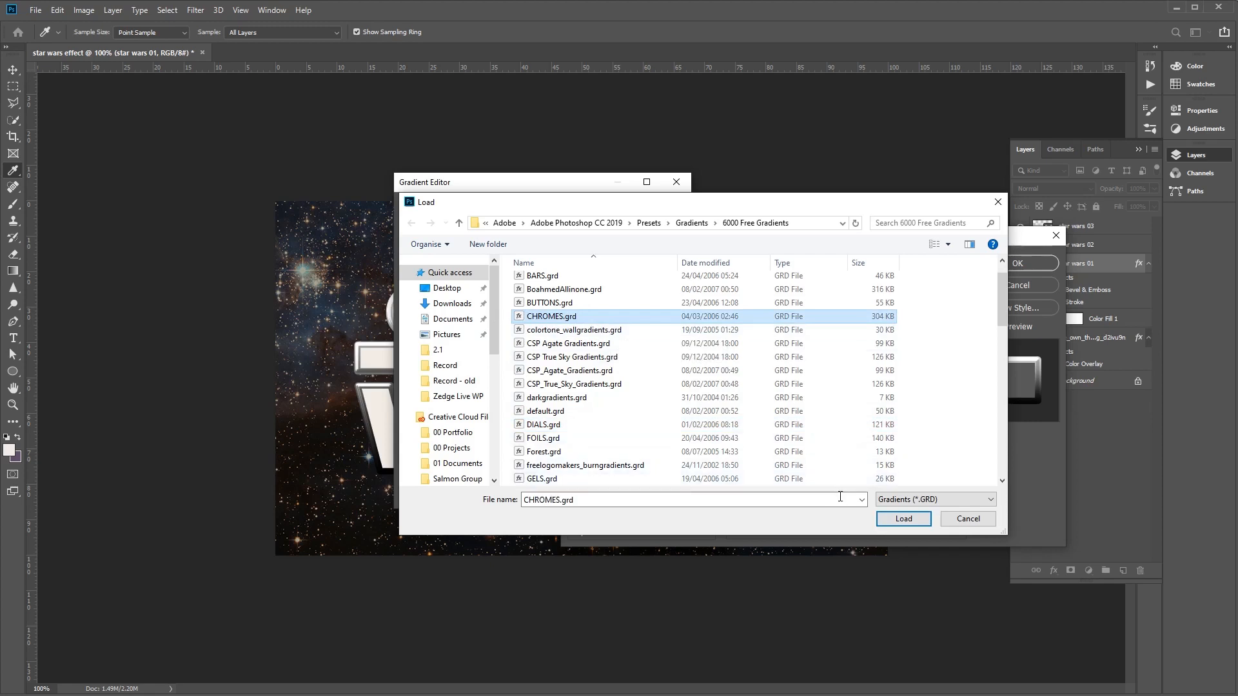
click(998, 203)
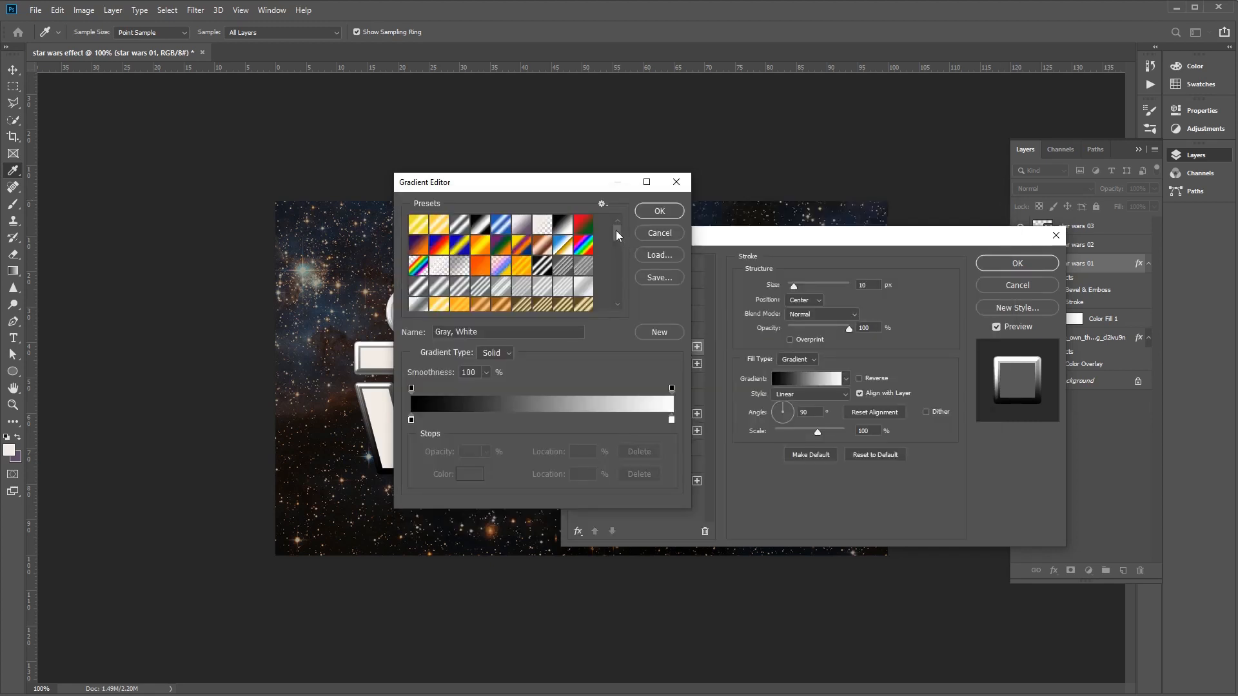
- Apply the Golden Dial Top X11 preset to the stroke's gradient and accept it
mouse_move(619, 232)
mouse_down()
mouse_move(627, 314)
mouse_move(630, 221)
mouse_up()
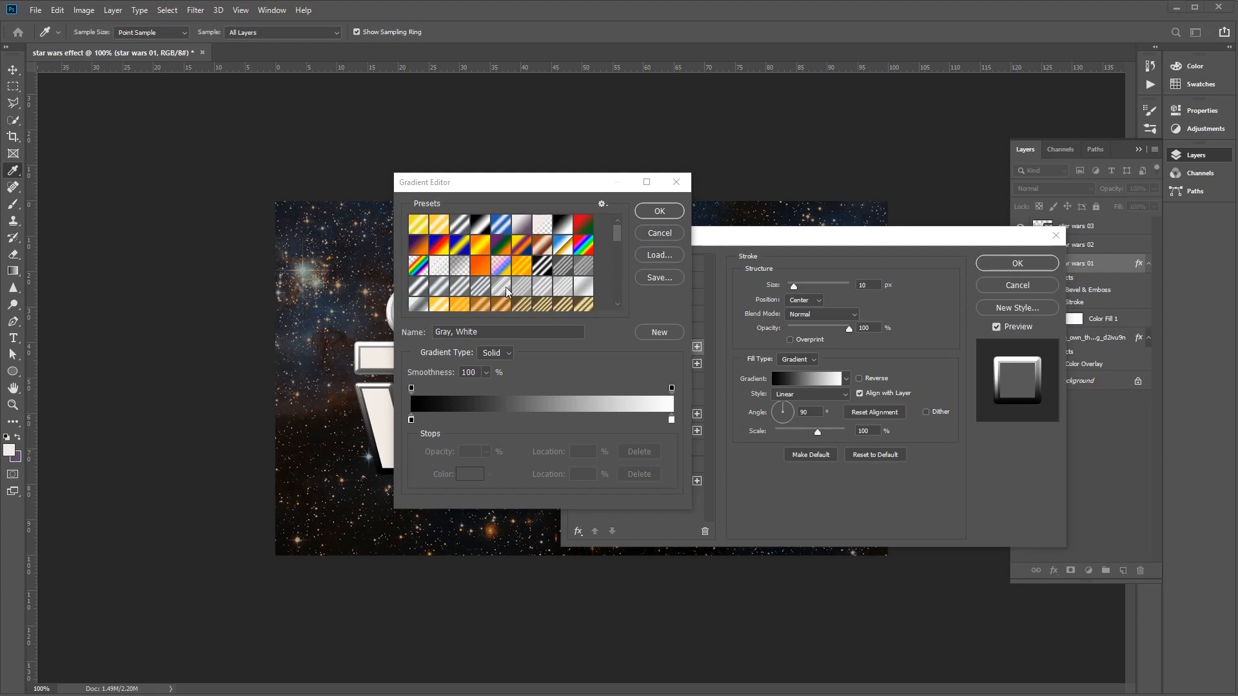
click(617, 234)
drag(617, 233, 618, 250)
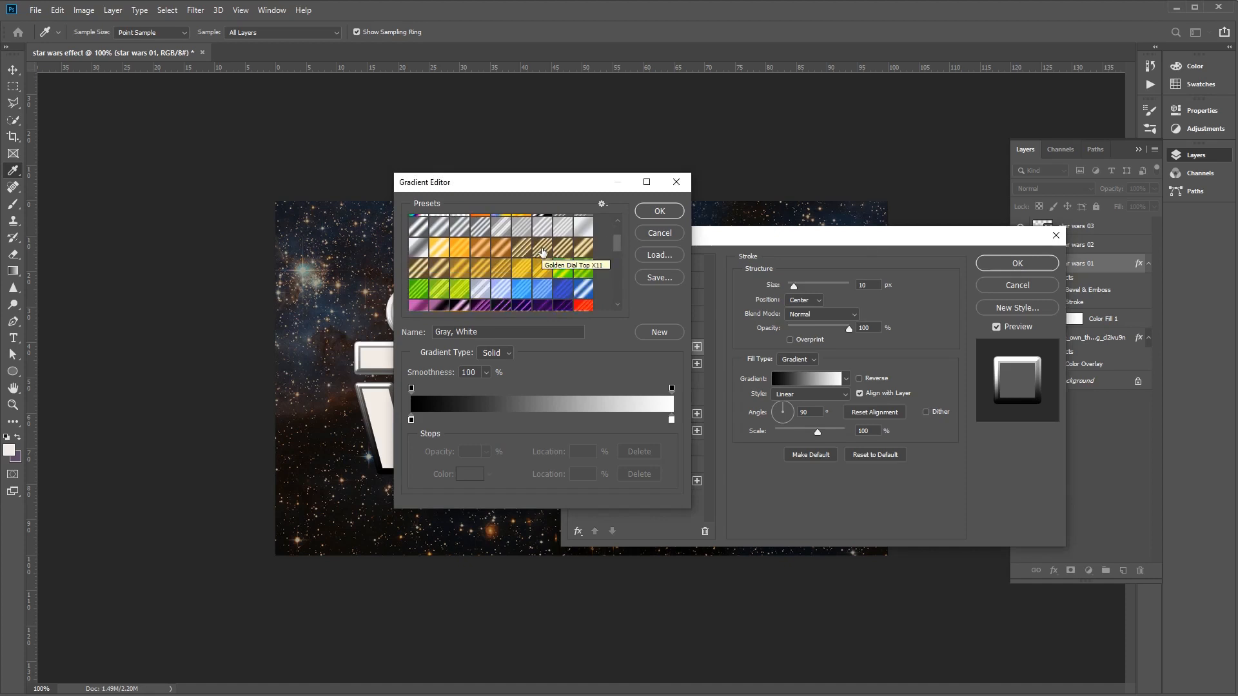
click(543, 252)
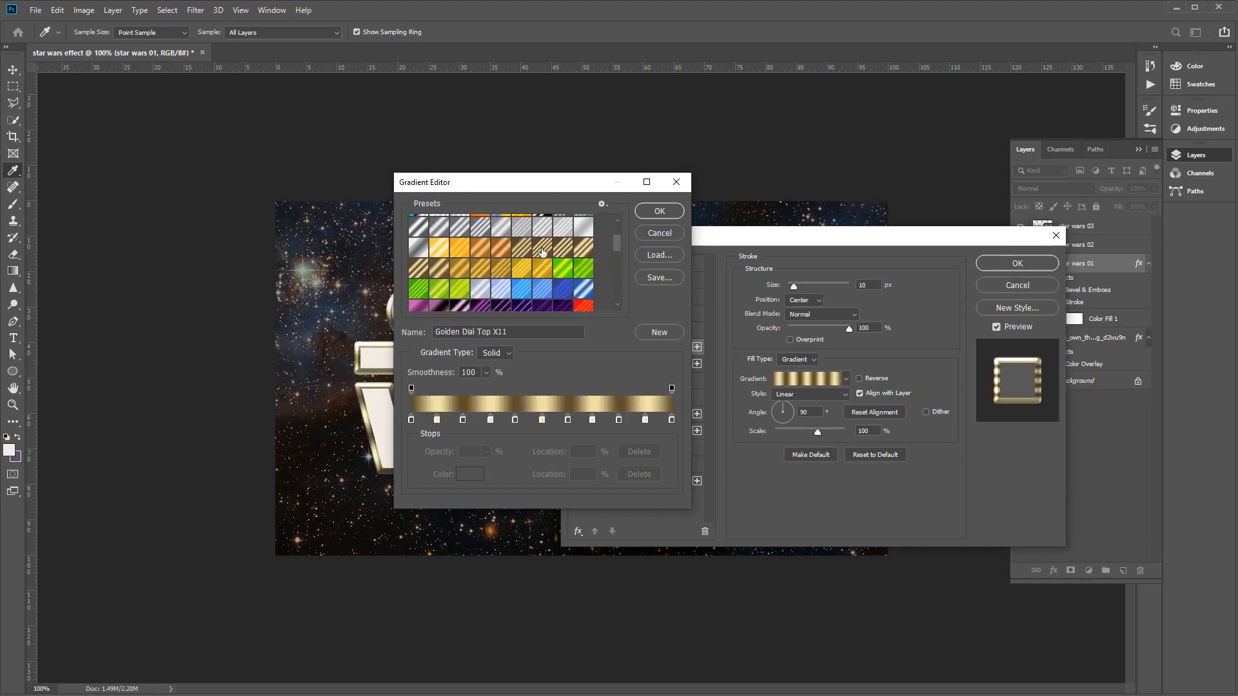
click(660, 213)
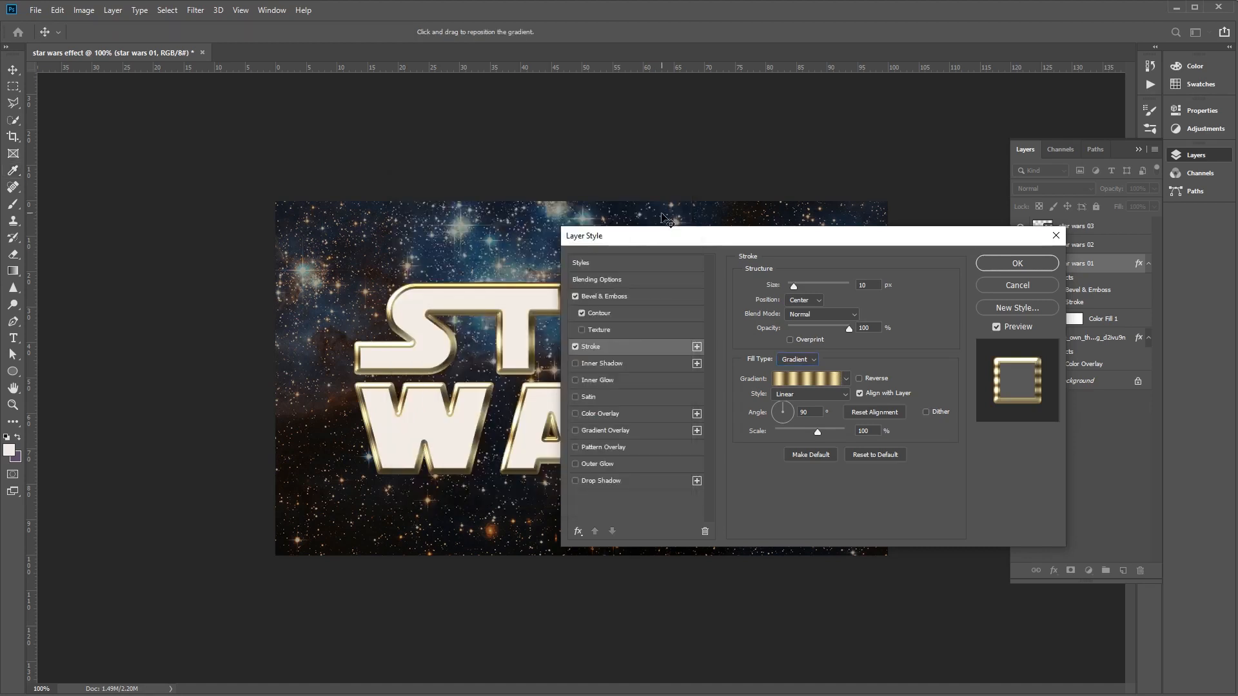
- Reopen the stroke gradient and recolor its first light gold stop to e1ca71, copying the hex code for reuse
click(818, 378)
drag(549, 191, 614, 220)
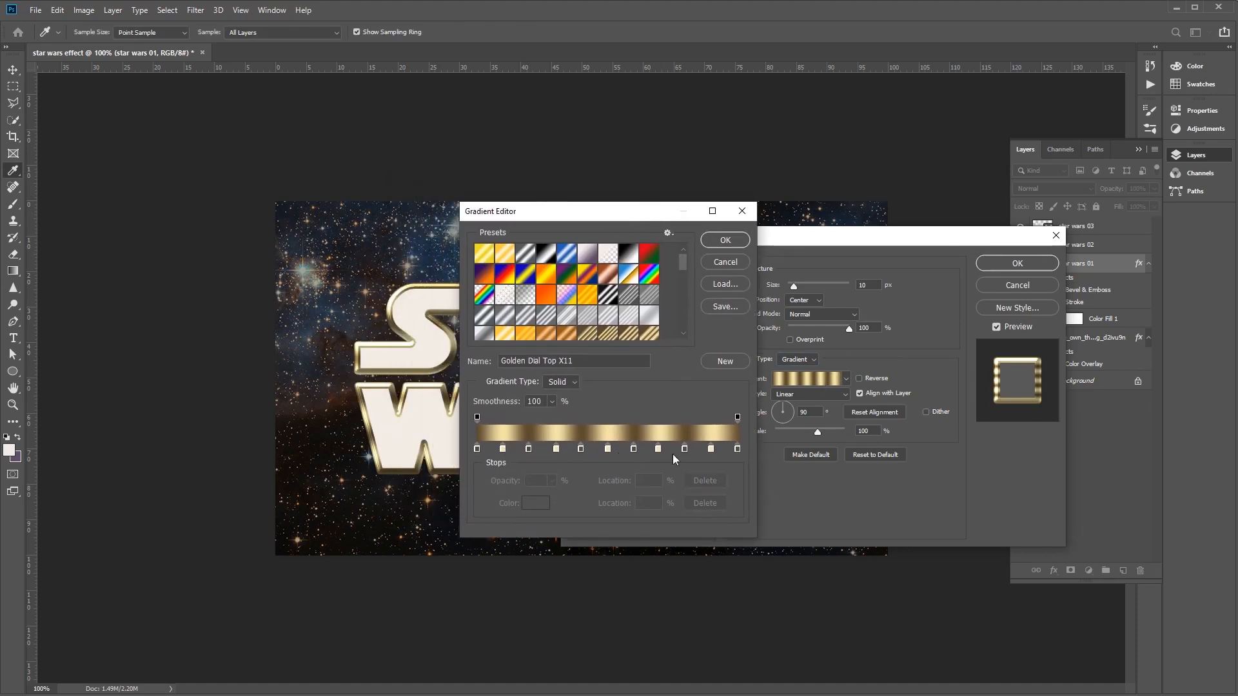
click(503, 449)
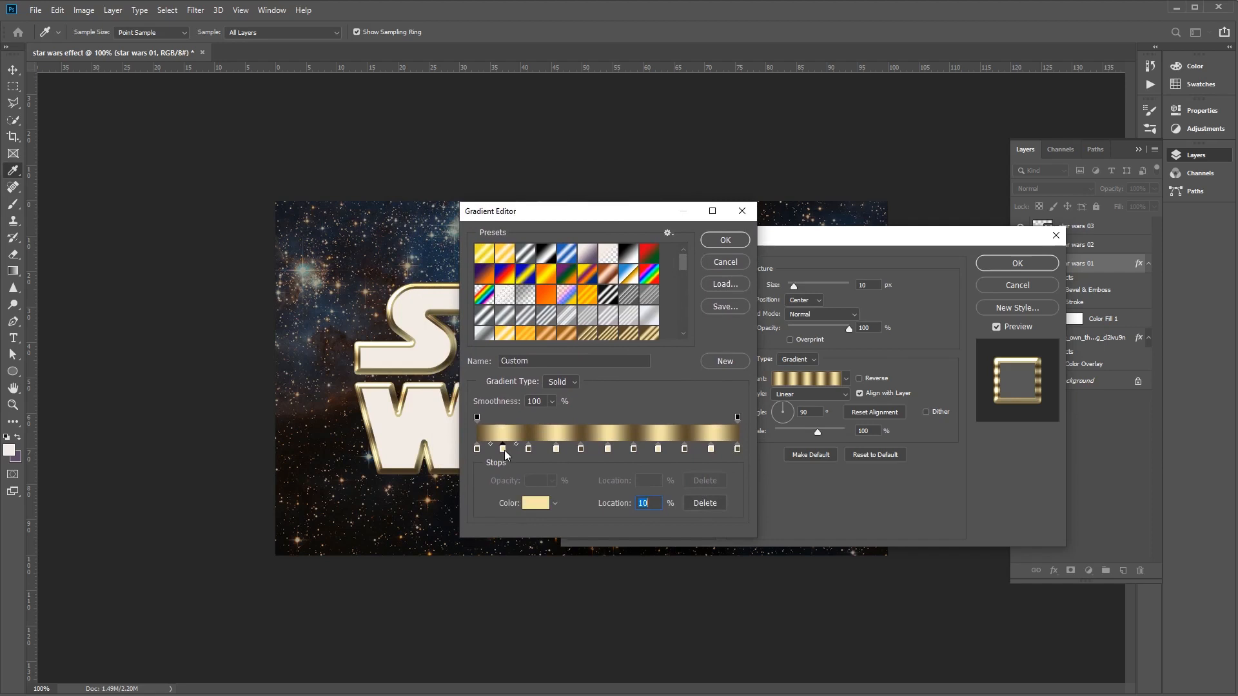
click(536, 506)
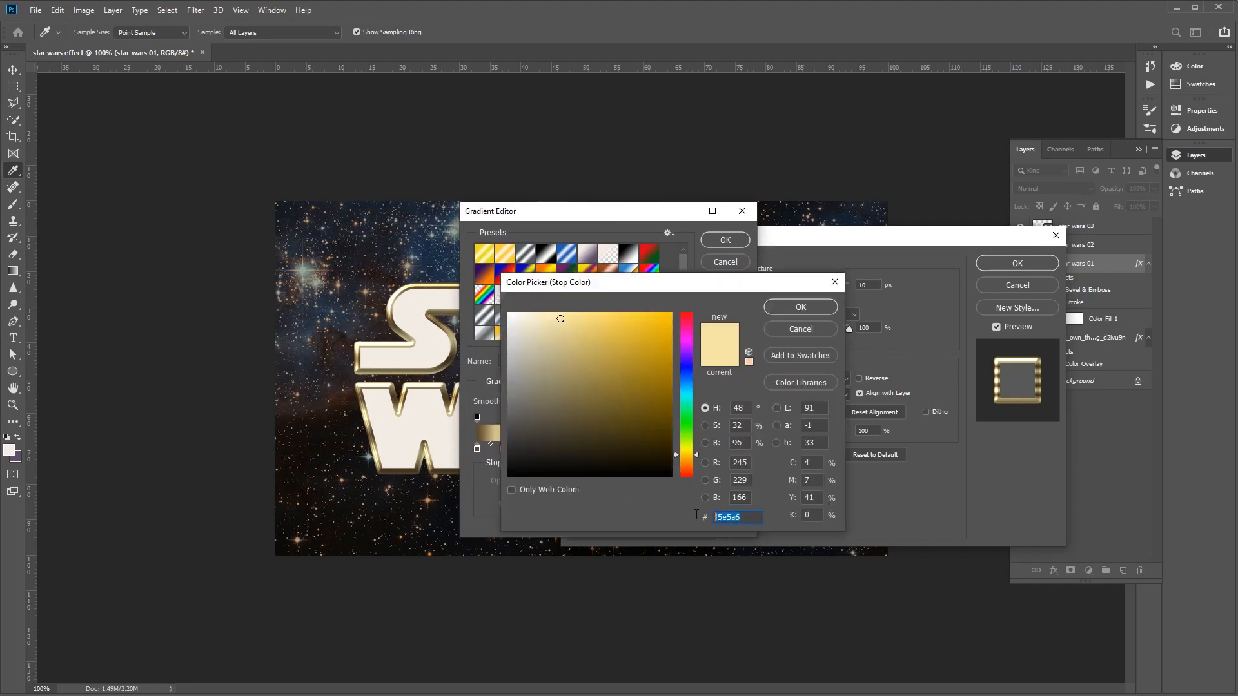
text(e)
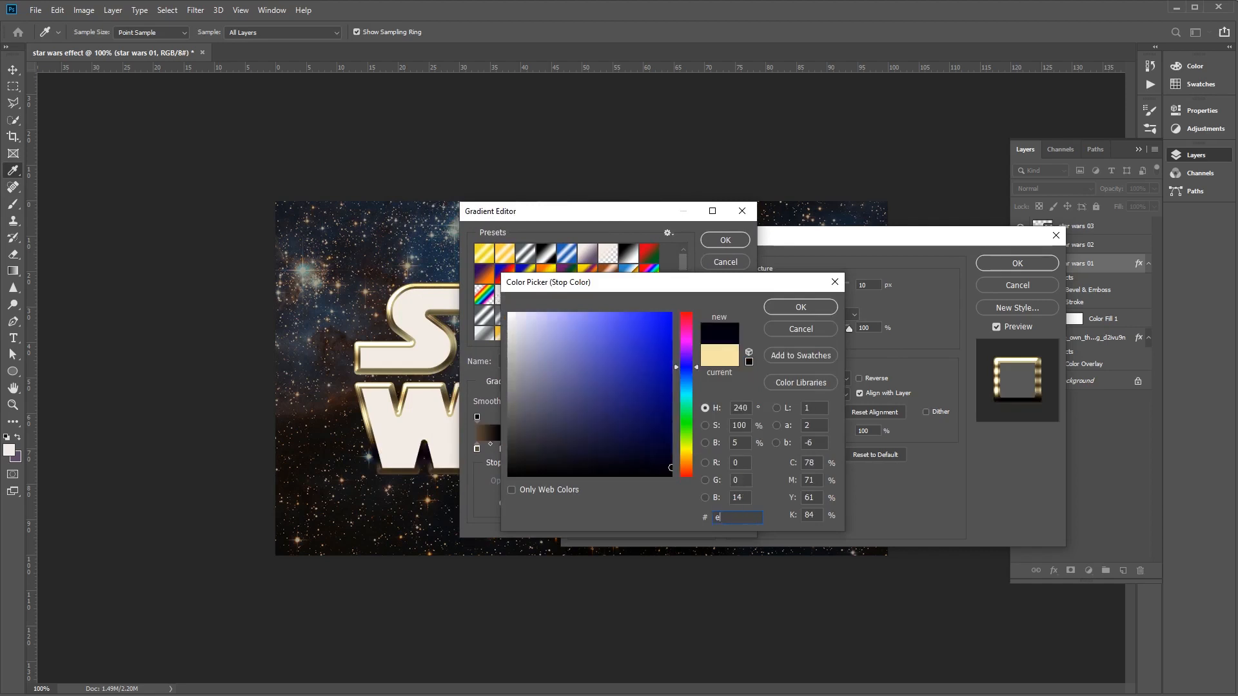
text(1ca)
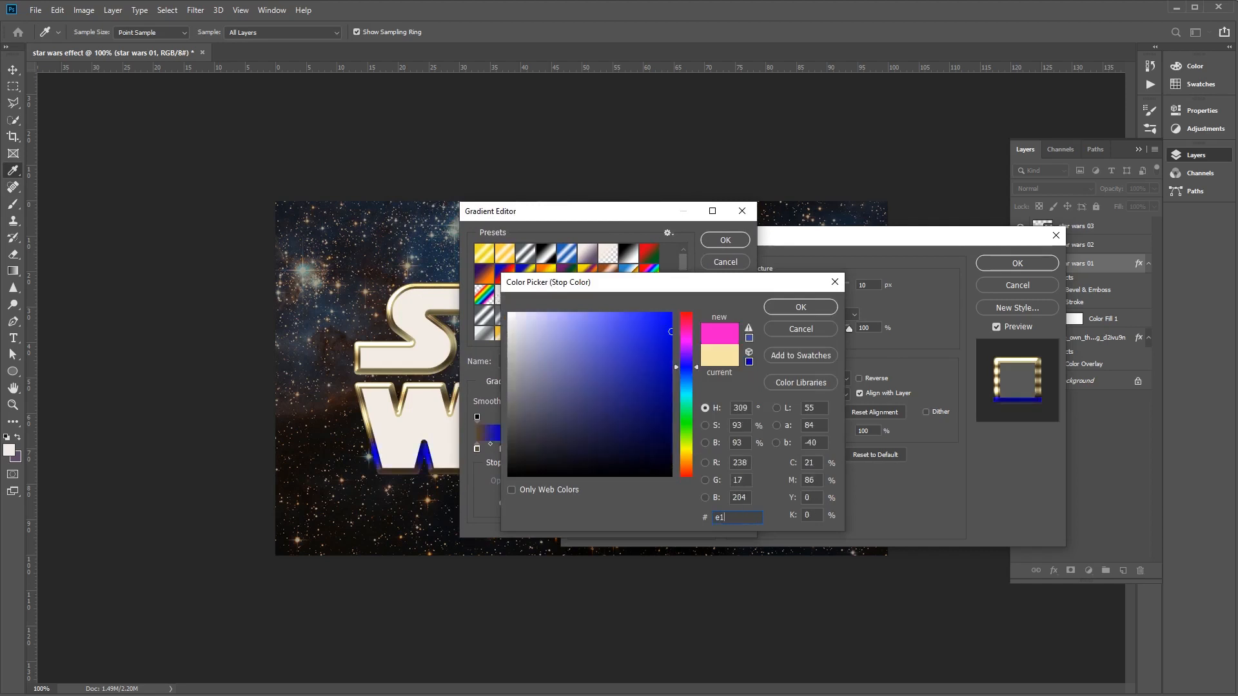
text(71)
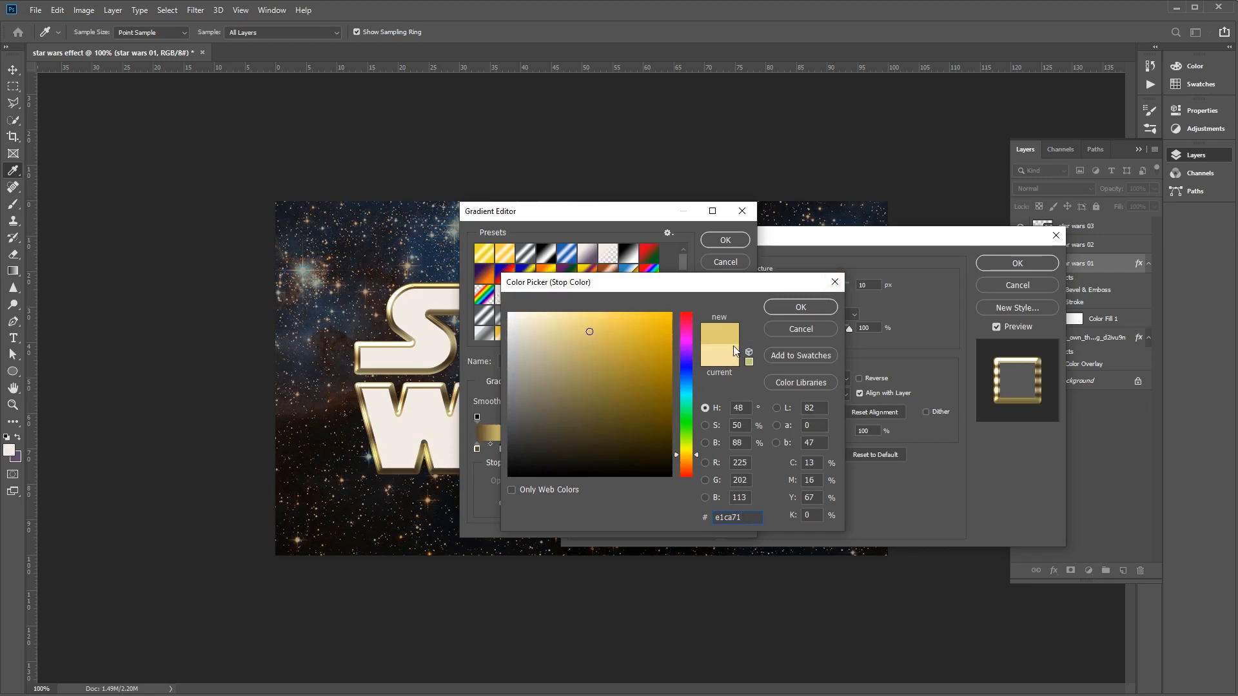
drag(747, 518, 713, 517)
key(ctrl+c)
click(788, 307)
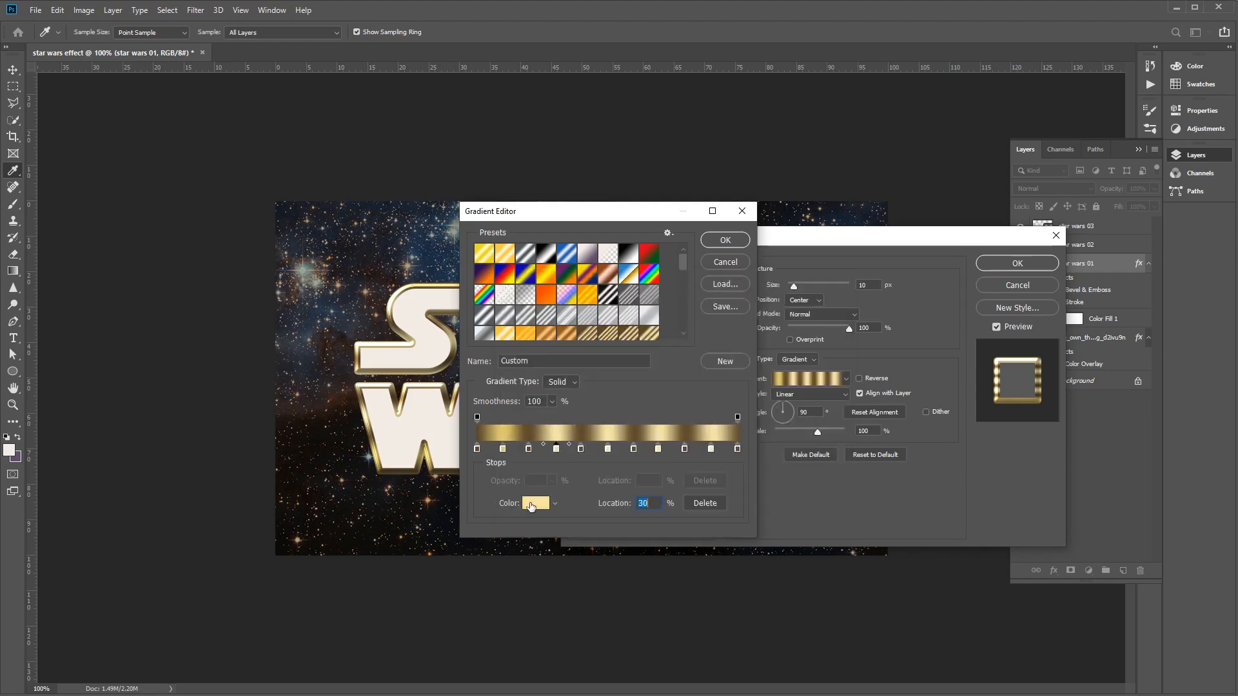
- Recolor the stroke gradient's light stops at 30% and 50% to e1ca71
click(532, 507)
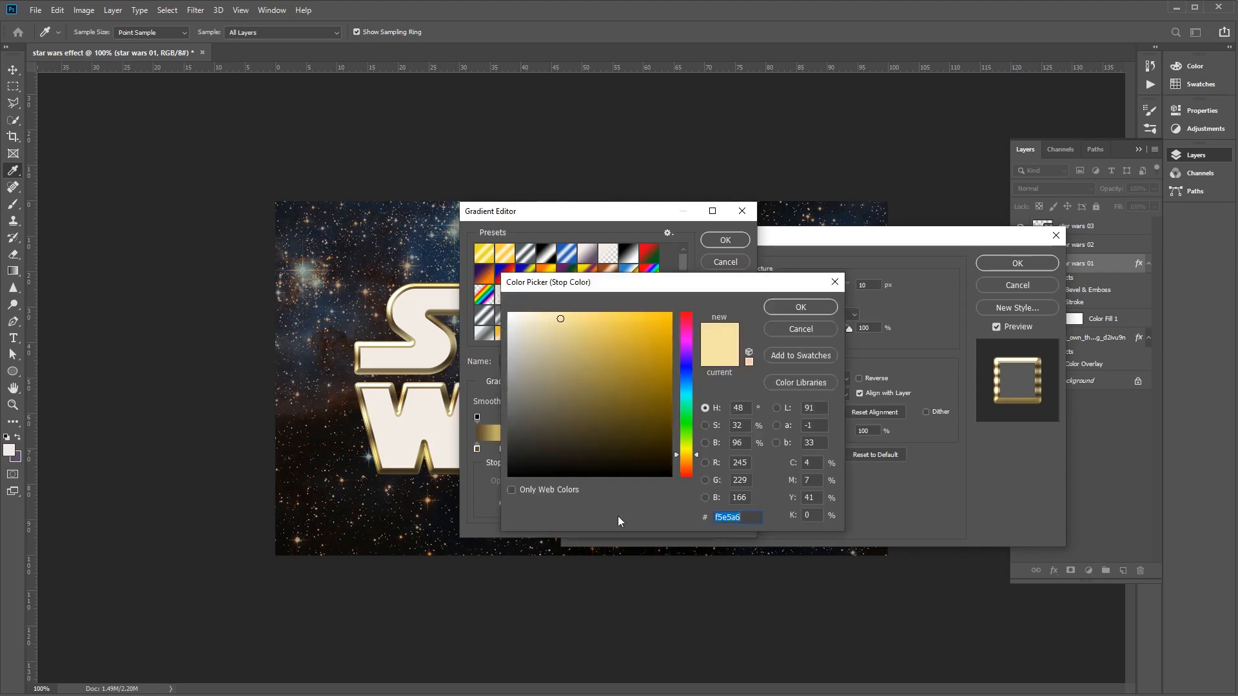
click(801, 307)
click(608, 449)
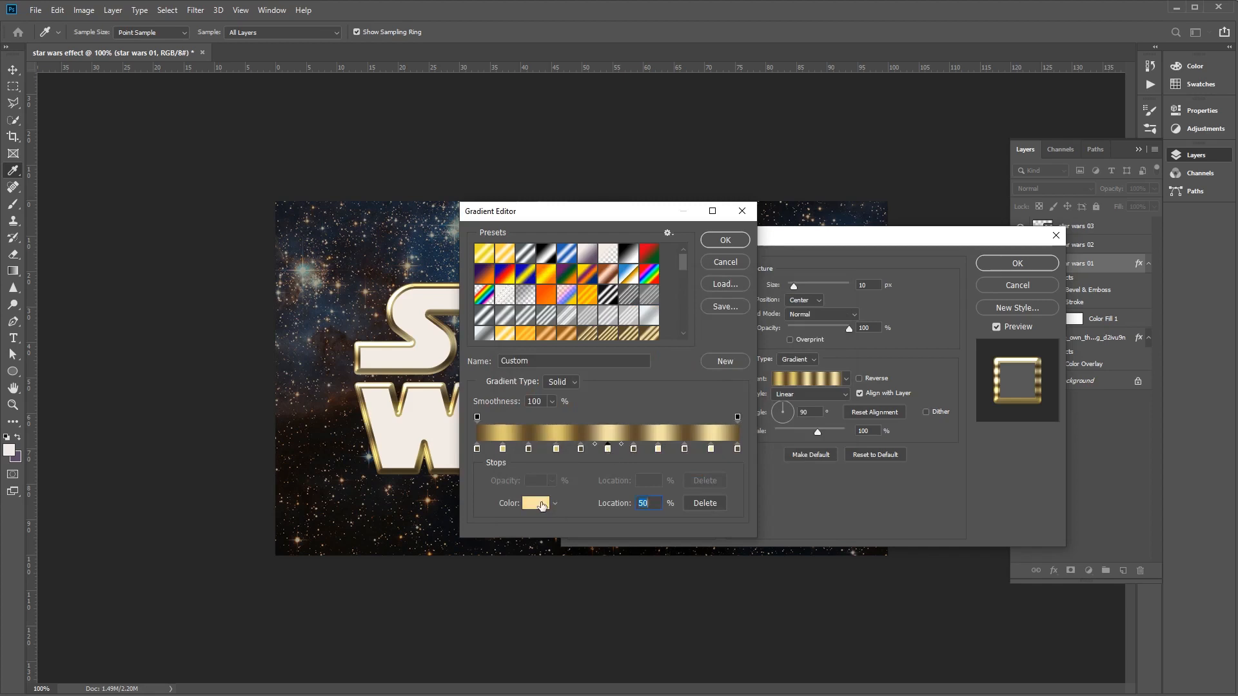
click(535, 503)
key(ctrl+v)
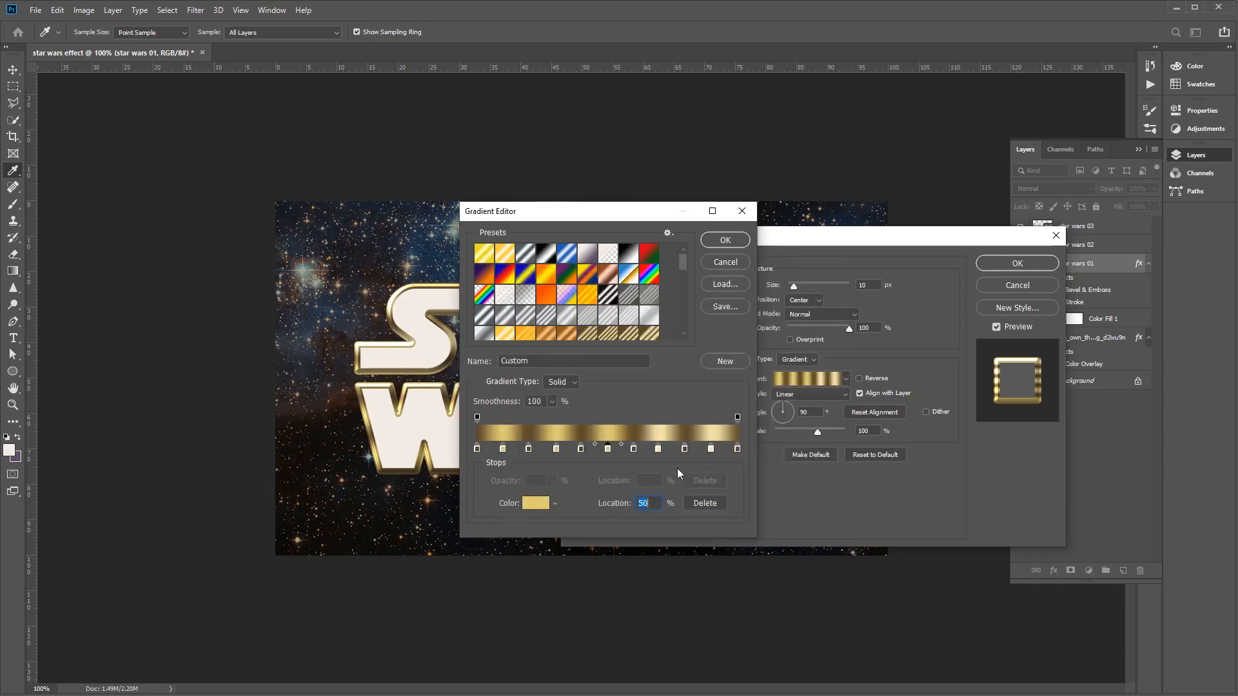
- Recolor the last two light gold stops of the stroke gradient to e1ca71 and accept the gradient
click(658, 449)
click(535, 503)
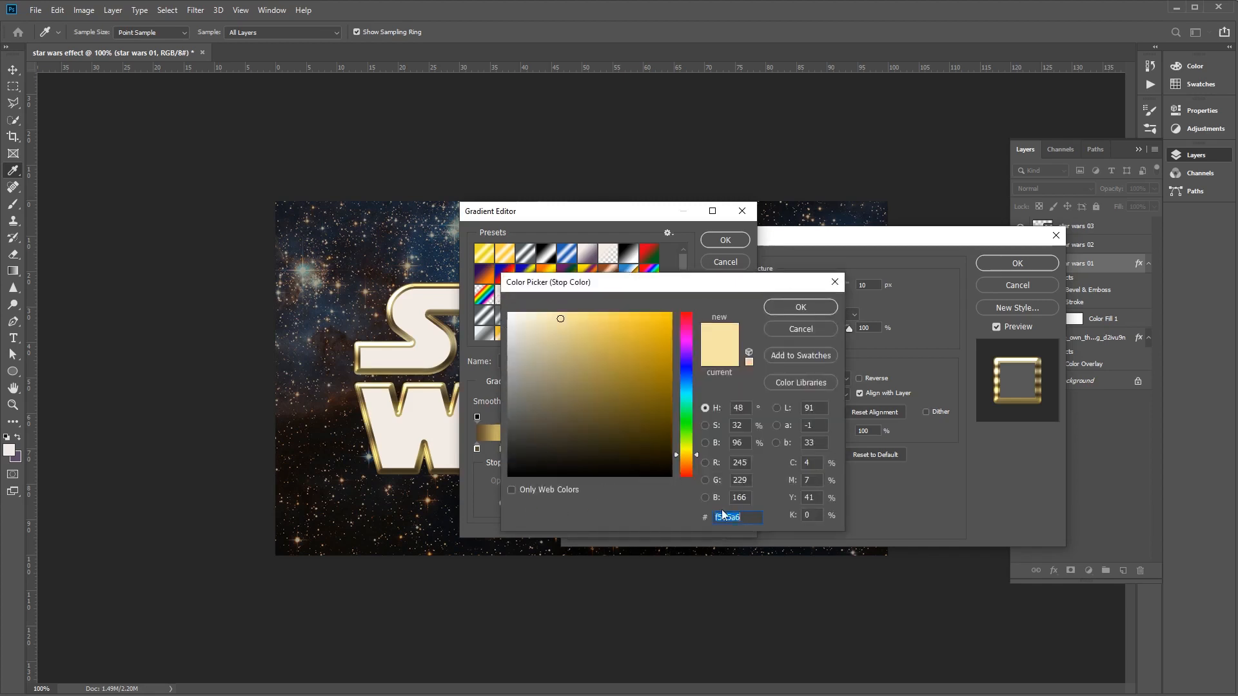
key(ctrl+v)
click(801, 308)
click(716, 452)
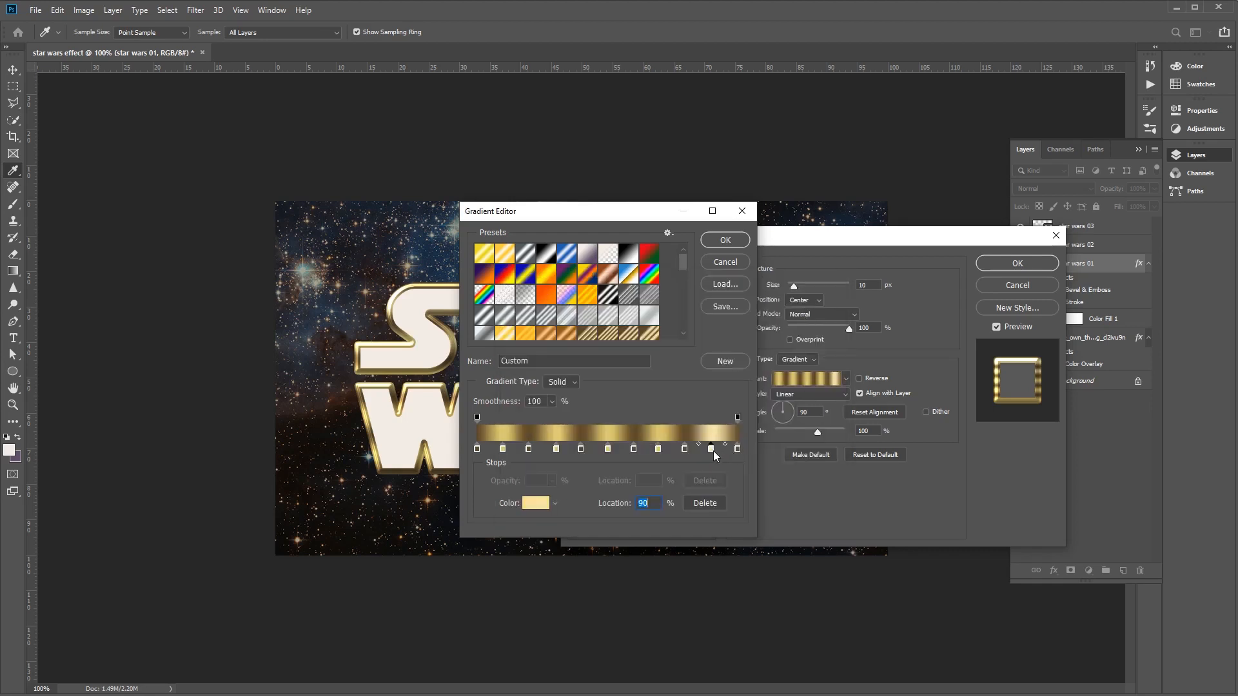
click(540, 508)
key(ctrl+v)
click(801, 309)
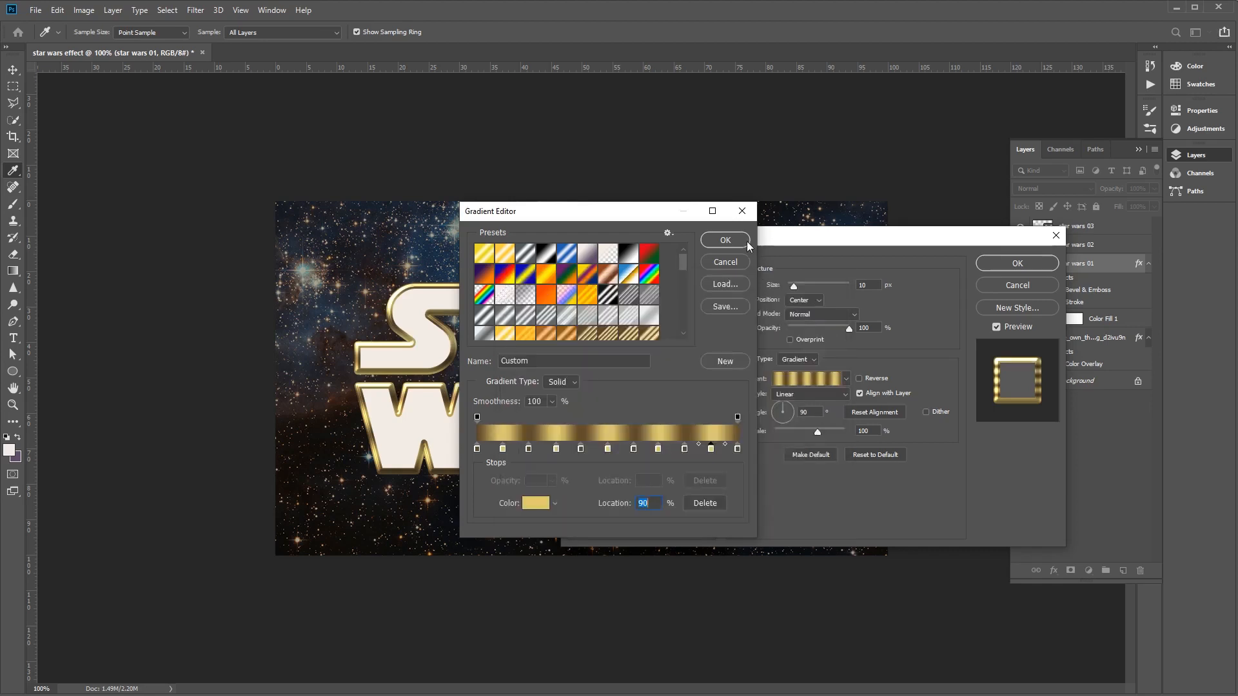
click(725, 240)
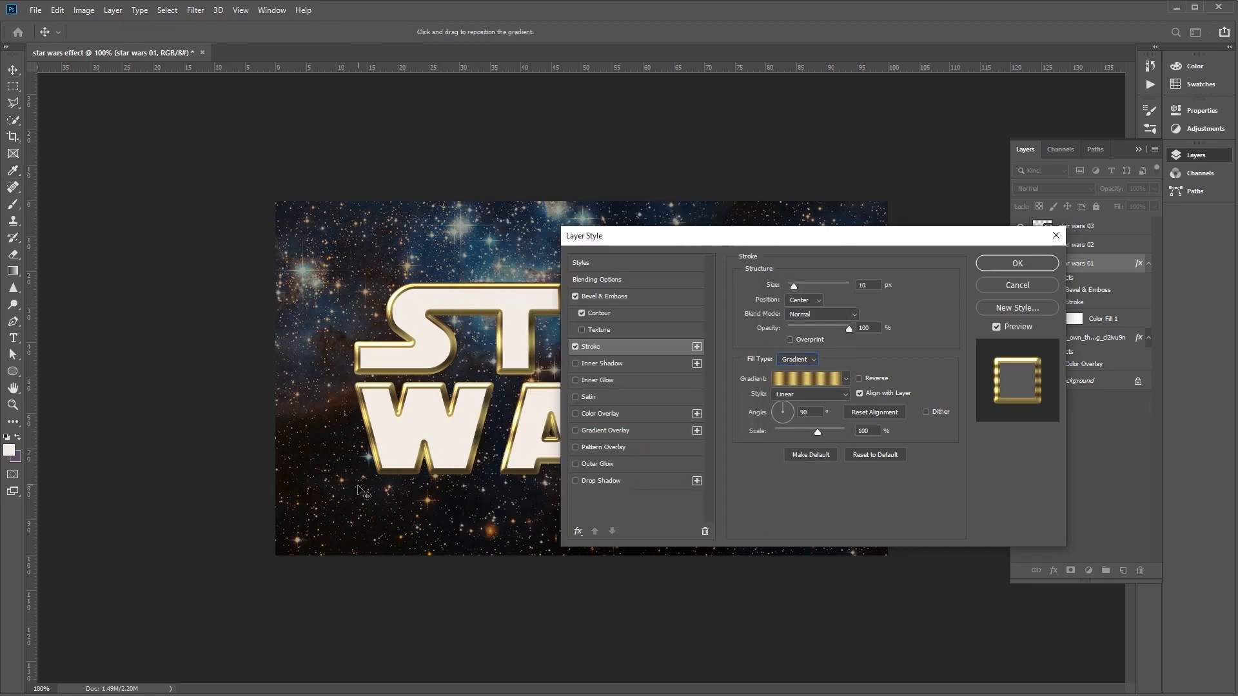
click(575, 346)
mouse_move(661, 234)
mouse_down()
mouse_move(767, 242)
mouse_move(673, 240)
mouse_up()
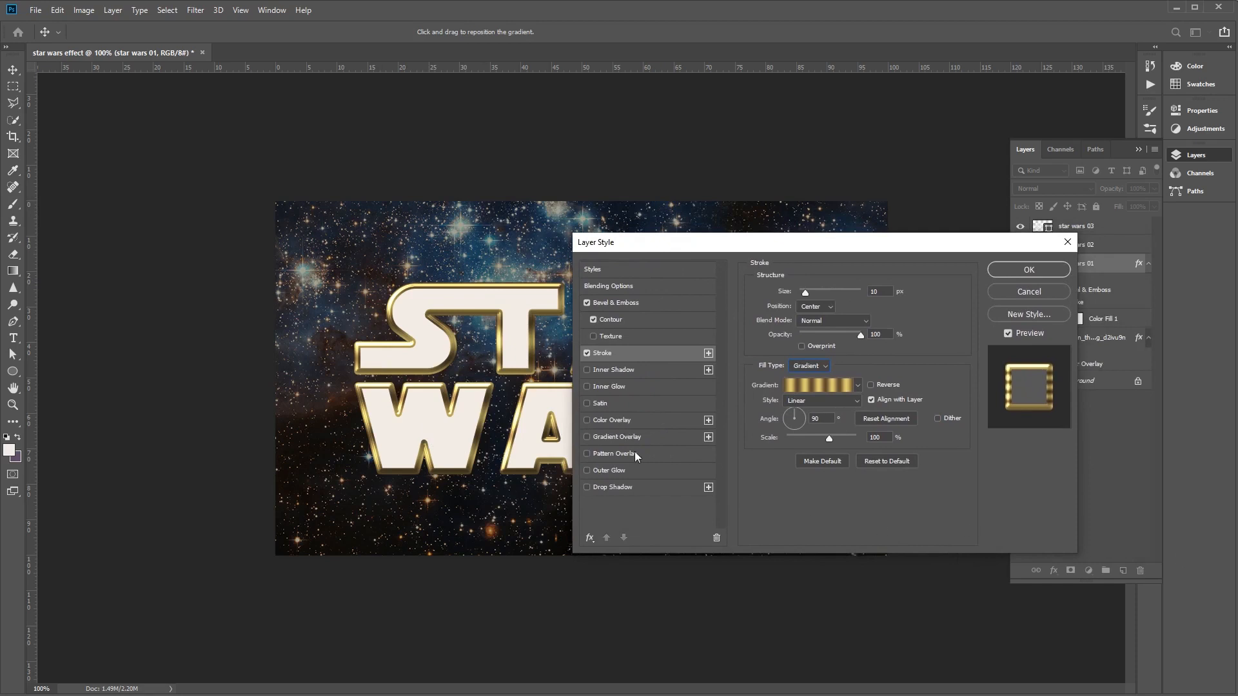
- Enable the Inner Shadow effect and set its color to black
click(613, 371)
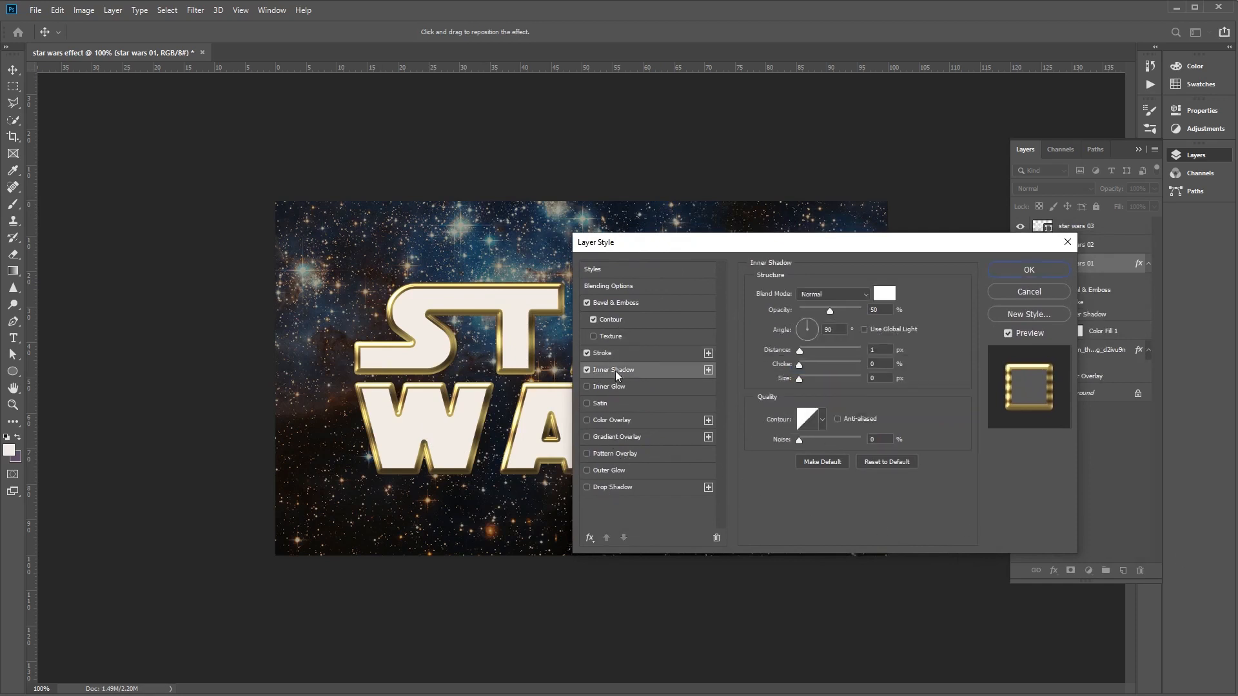
click(884, 294)
click(567, 387)
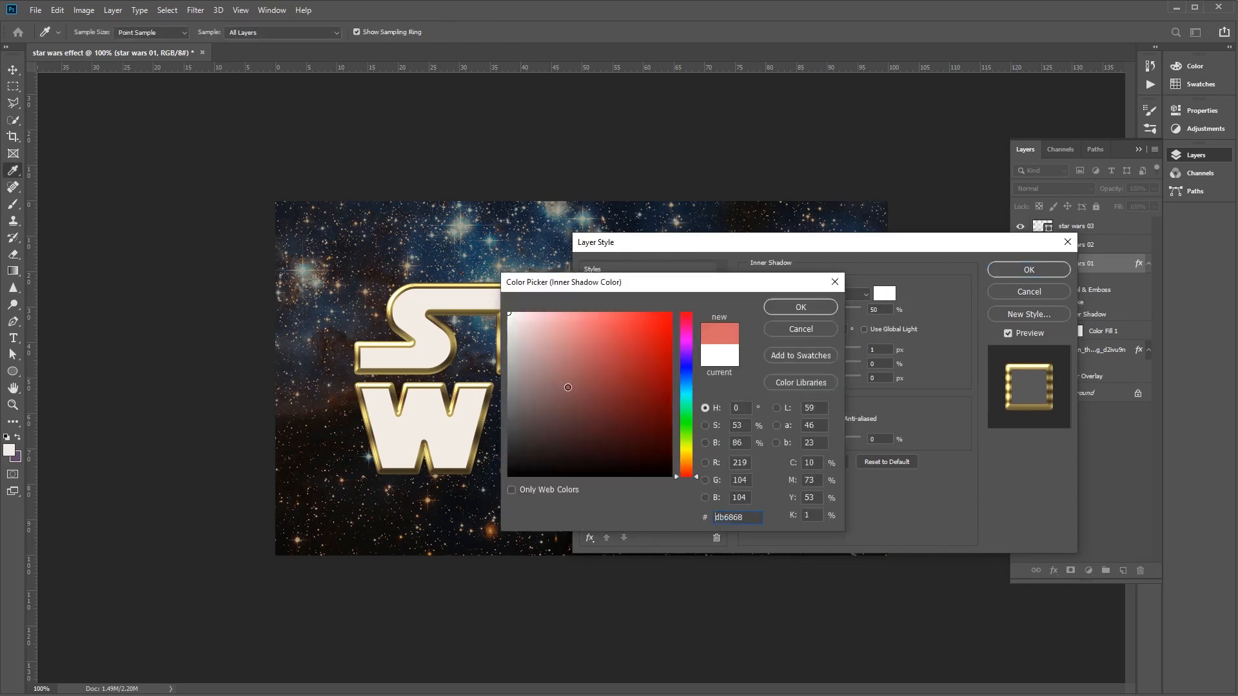
drag(568, 386, 508, 476)
click(822, 308)
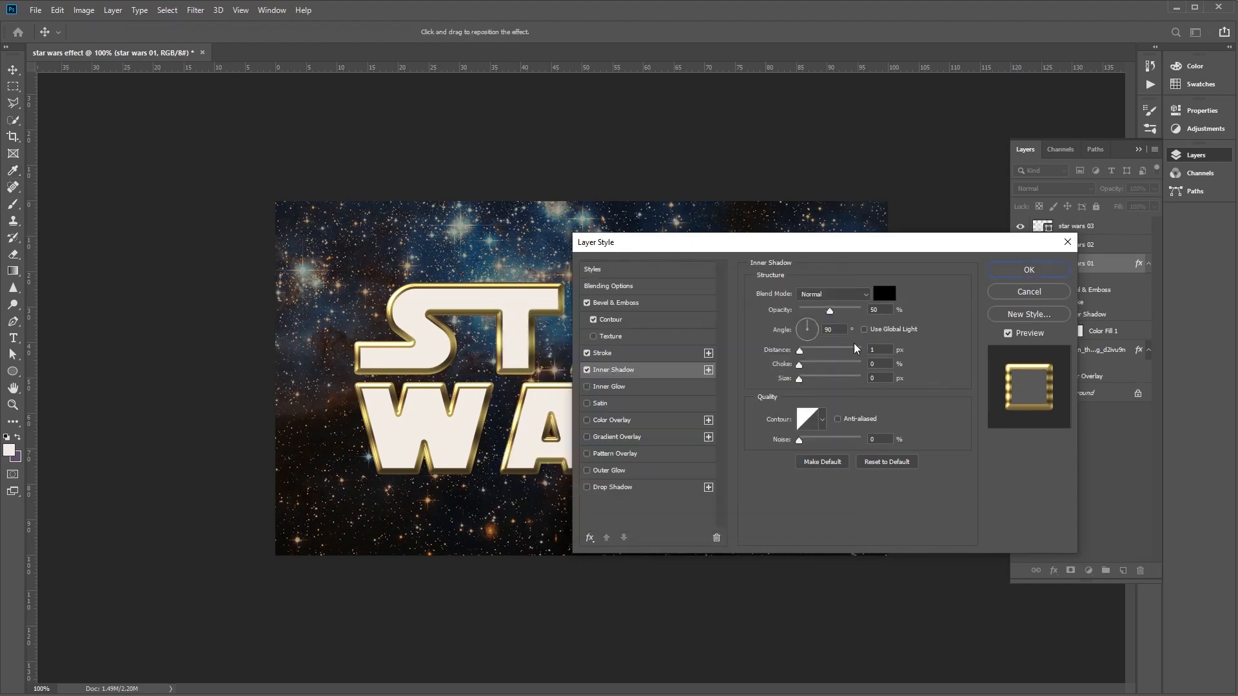
- Set the inner shadow's angle to 120°, toggle Use Global Light, and set its size to 1 px
click(833, 329)
text(120)
click(865, 330)
text(0)
click(885, 379)
text(1)
- Enable Gradient Overlay and edit its gradient, moving the gray starting stop to 5% and recoloring it to ede1b1
click(636, 438)
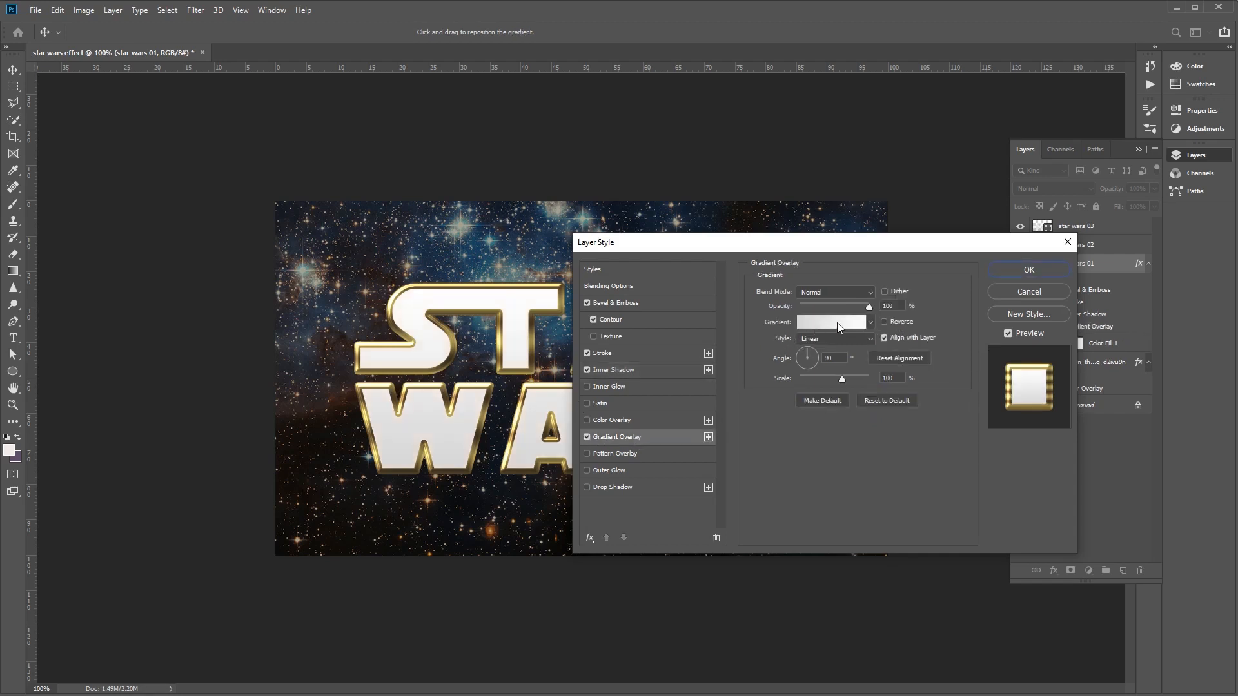
click(836, 322)
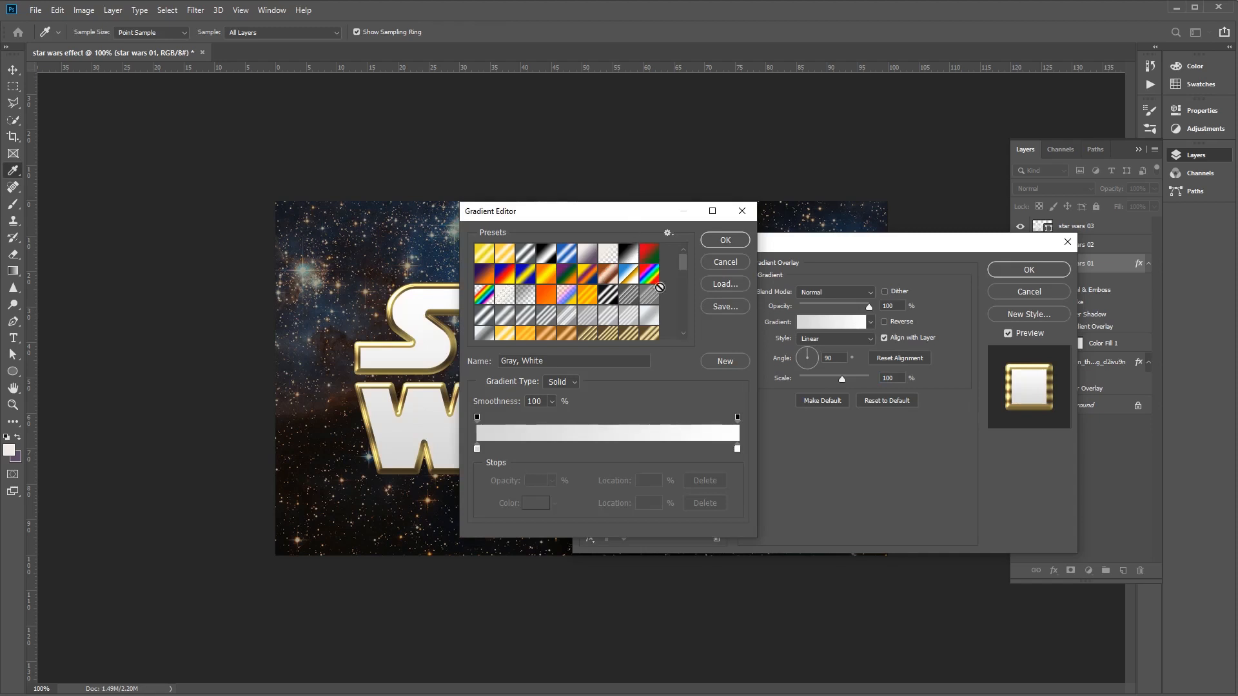
click(477, 450)
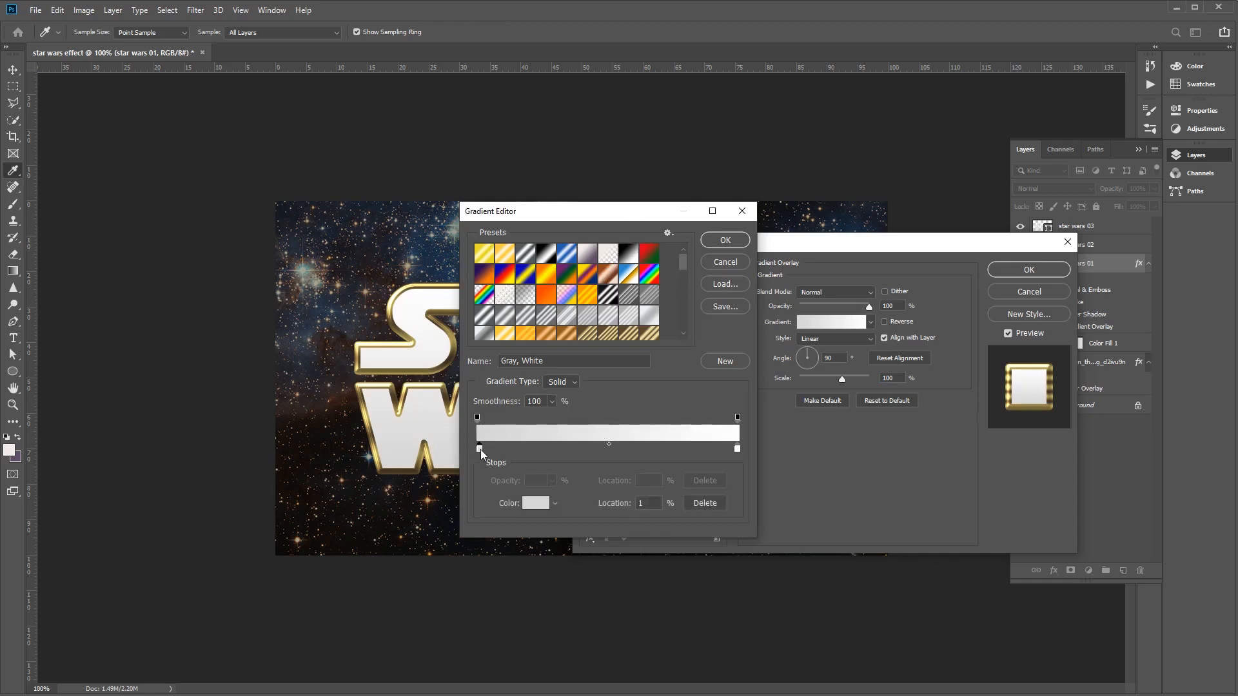
drag(489, 450, 490, 451)
click(536, 503)
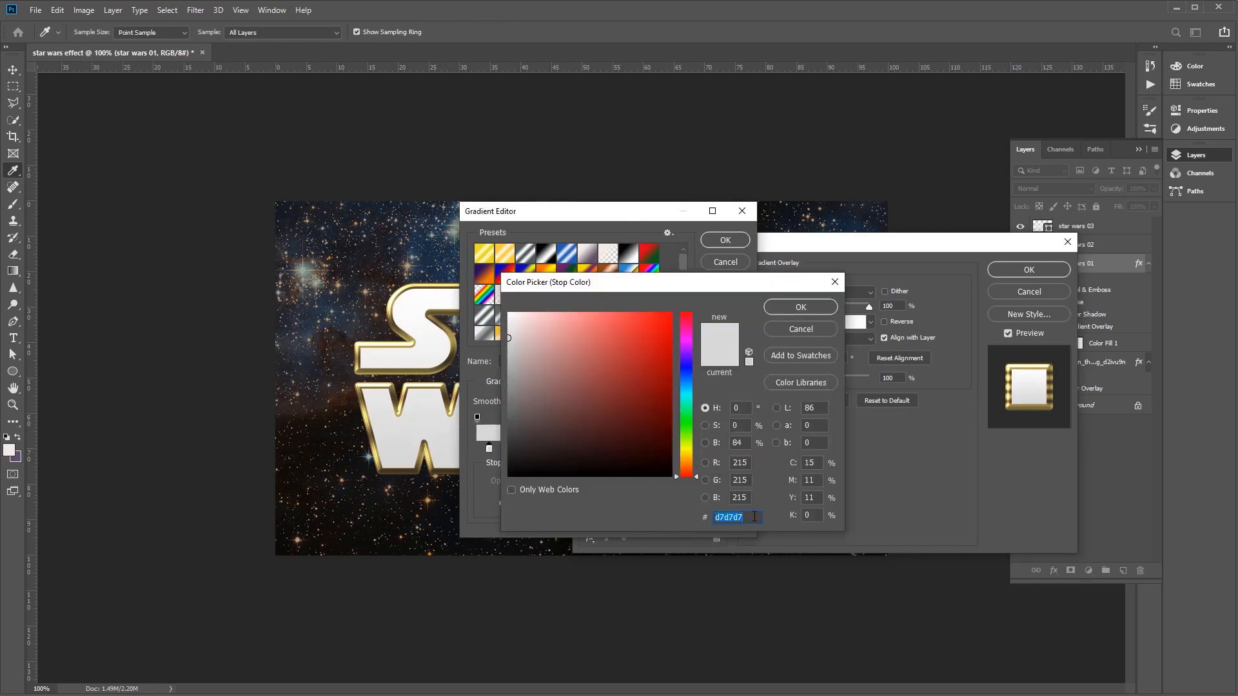
text(ede)
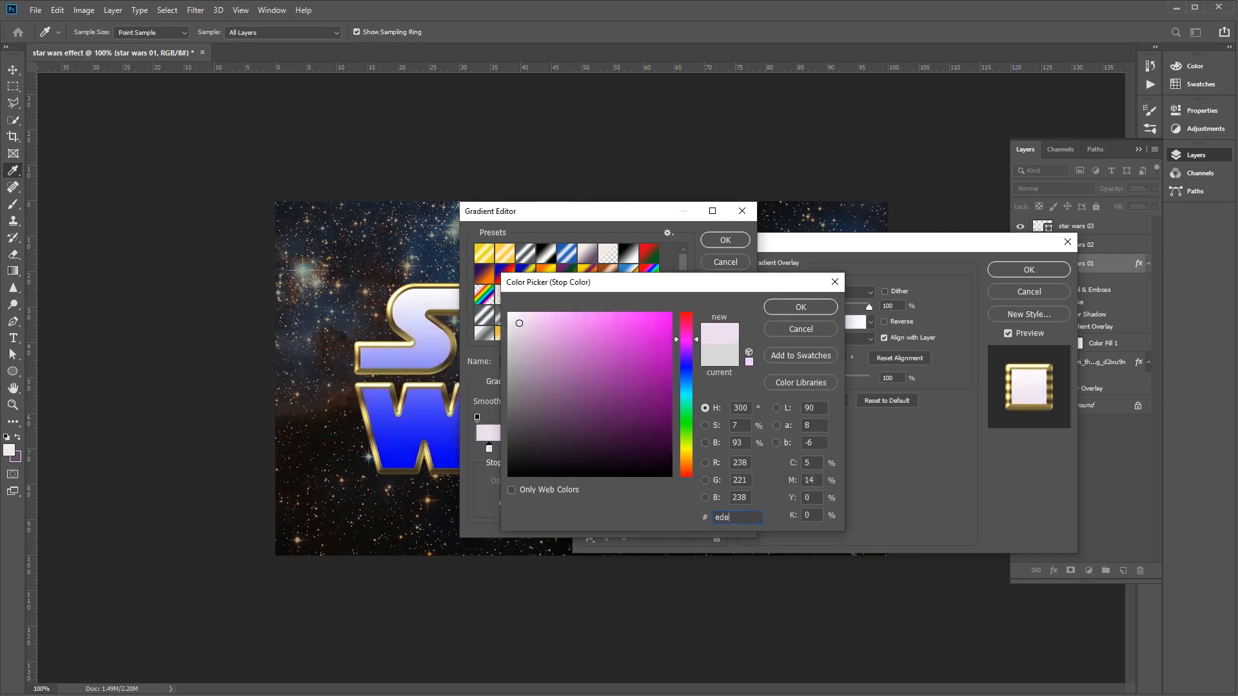
text(1b1)
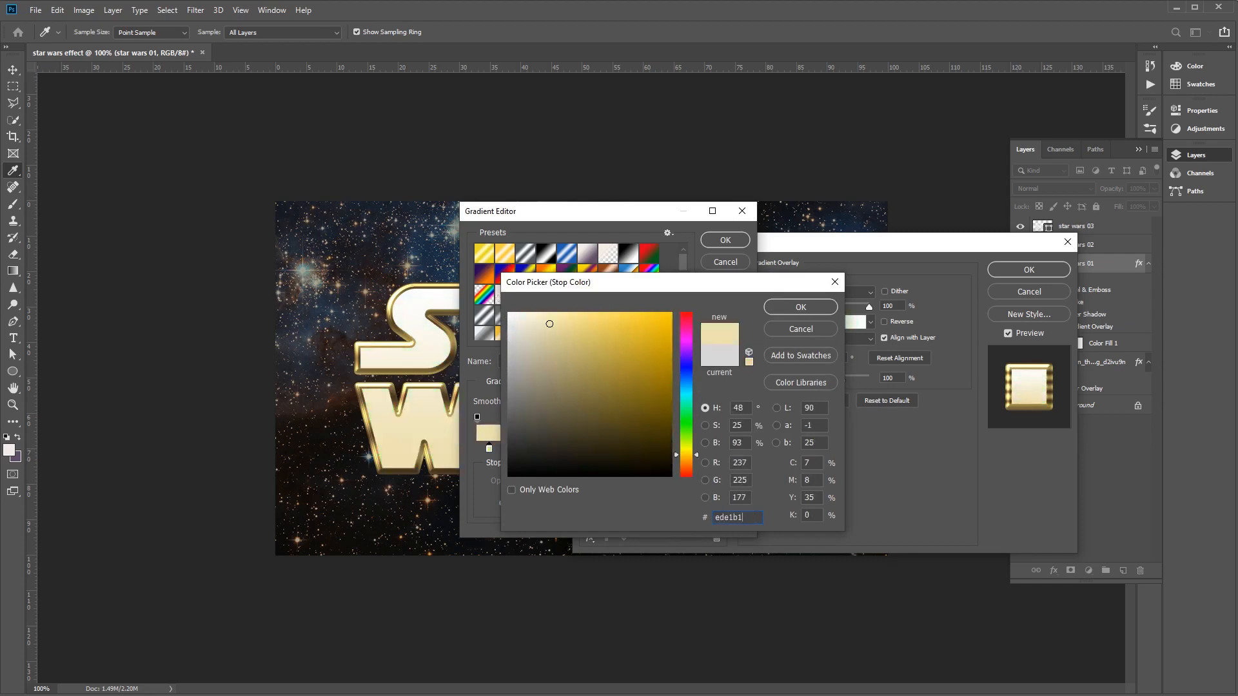
click(794, 309)
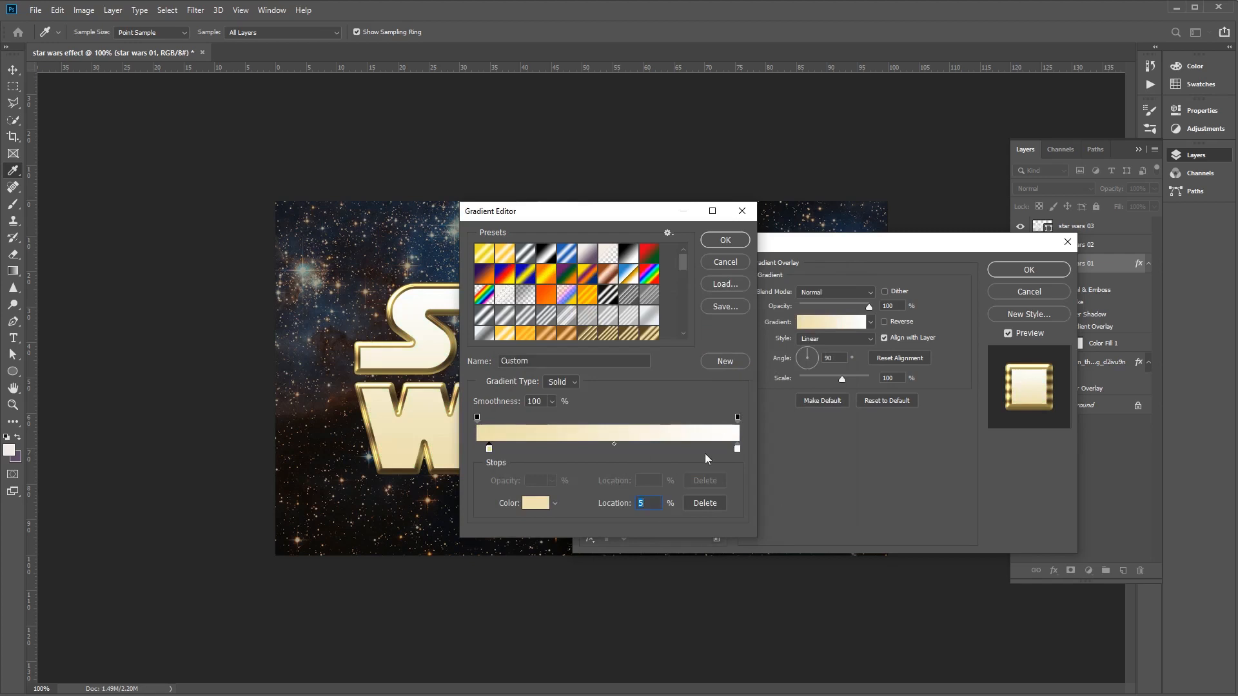
- Add a color stop at 75% in the overlay gradient and set its color to ecd98f
click(649, 450)
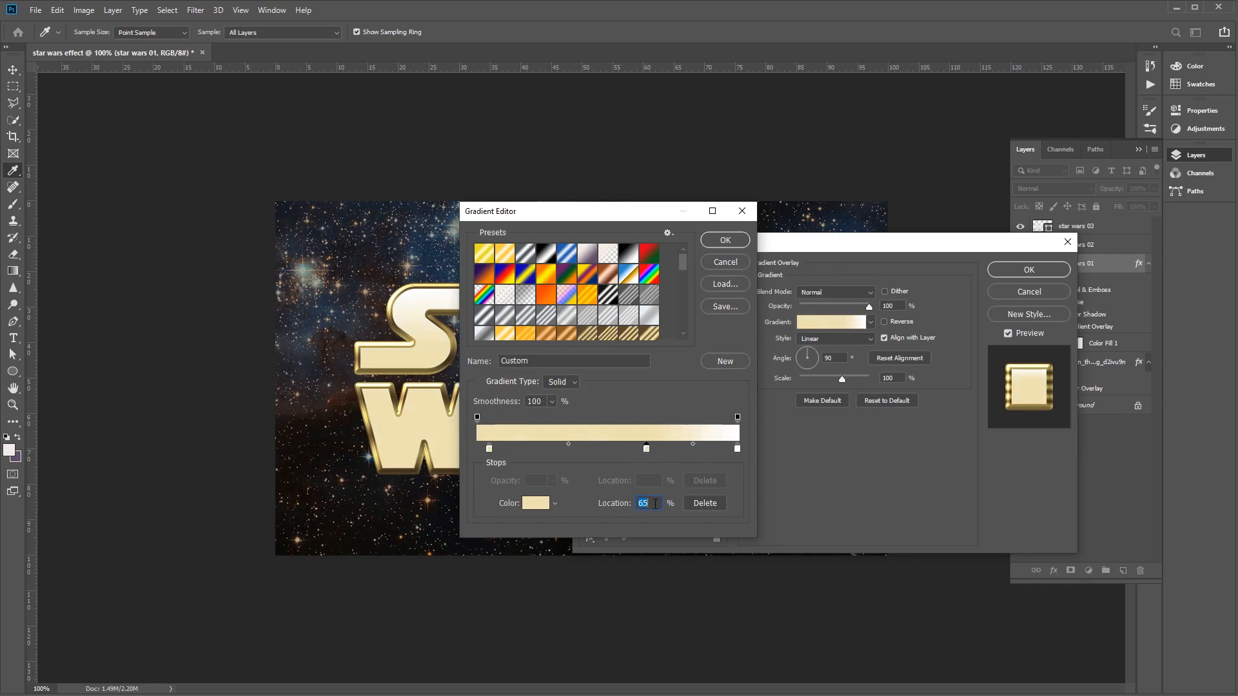
text(75)
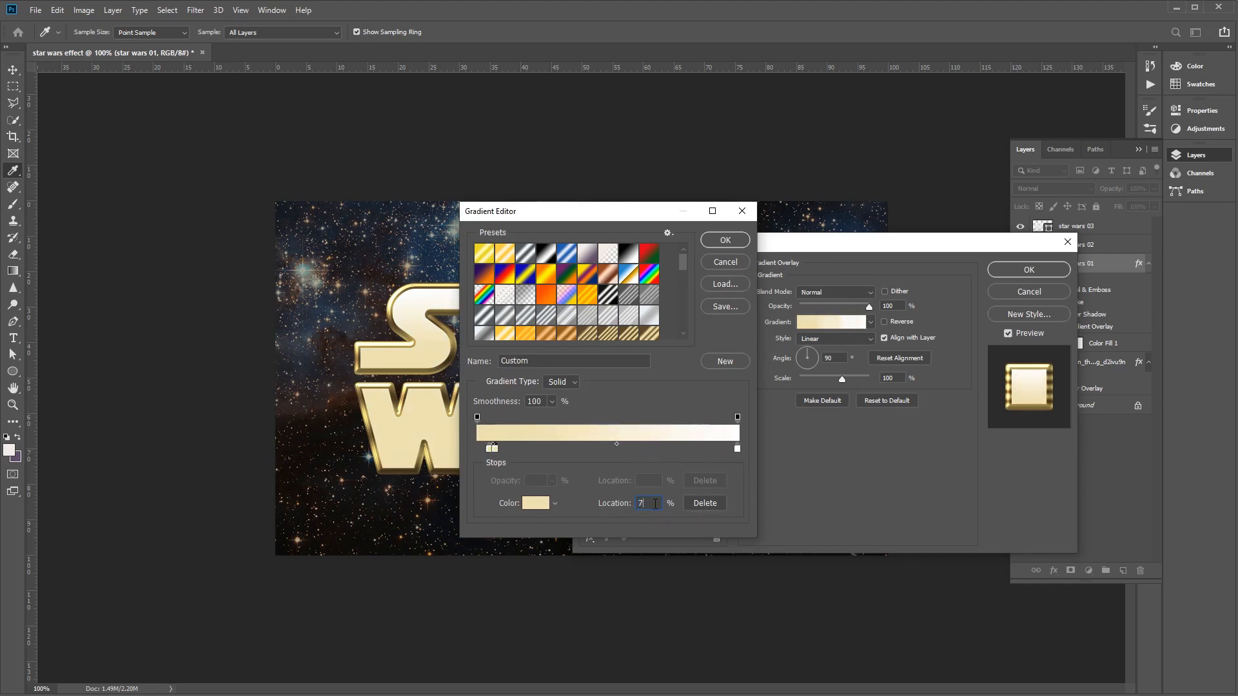
click(545, 510)
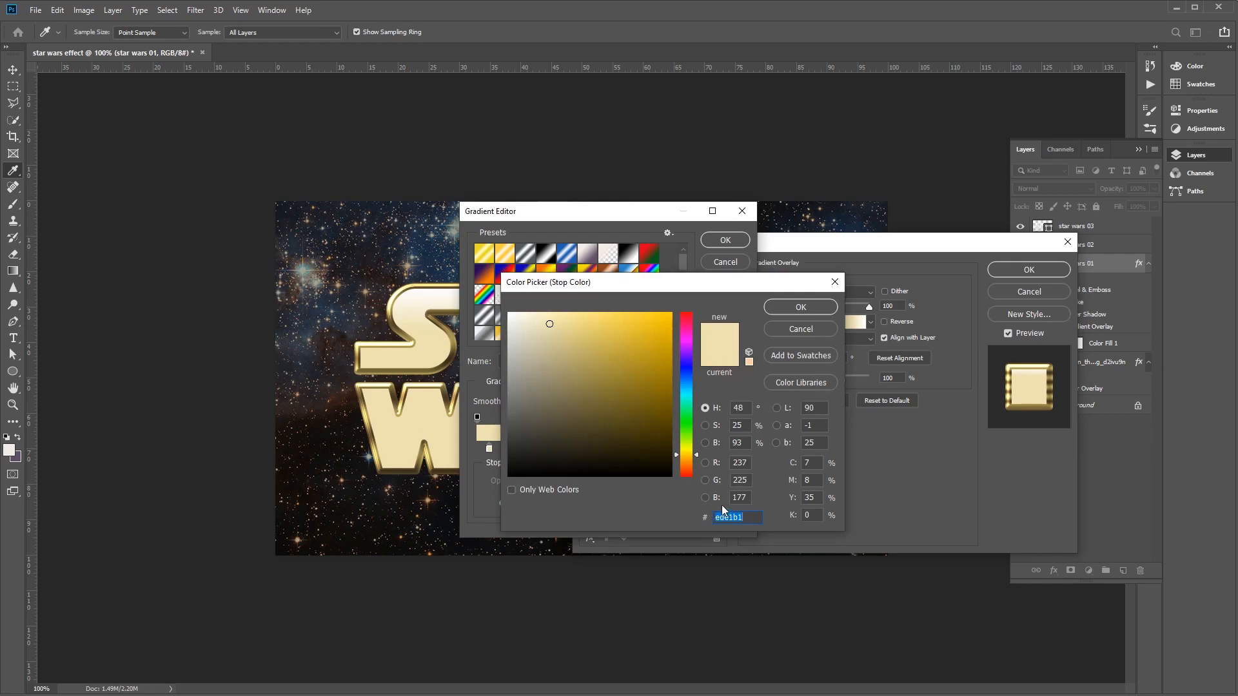
text(ecd)
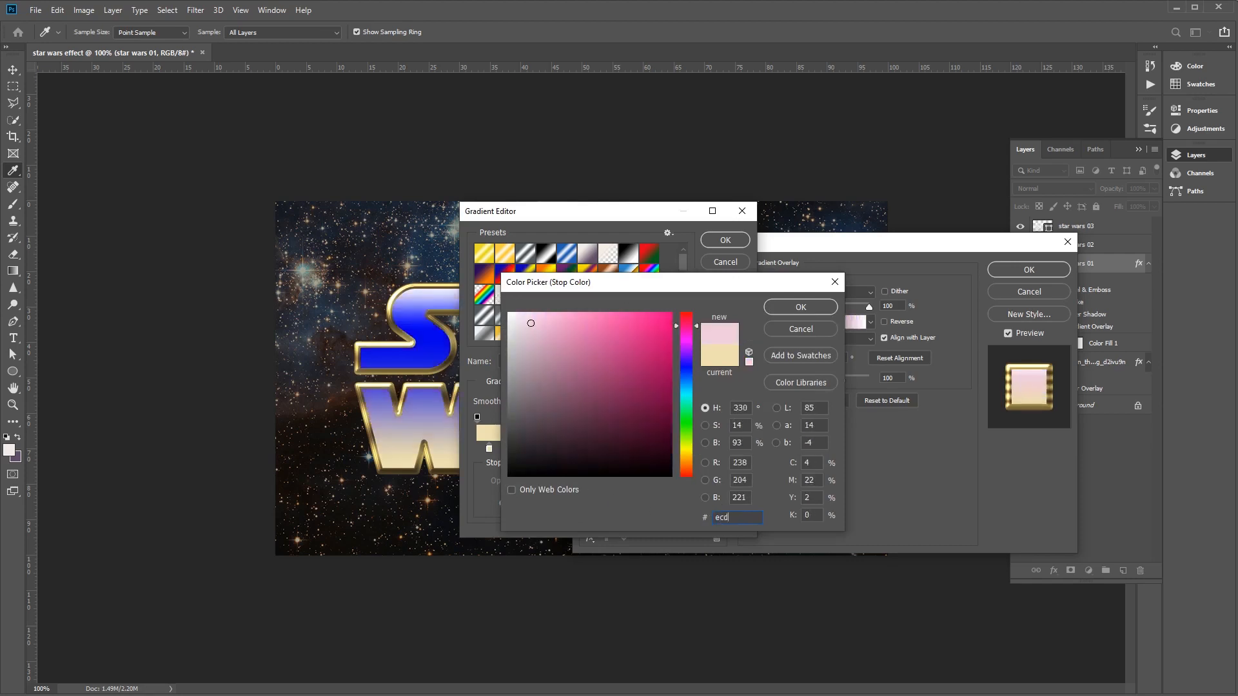
text(98f)
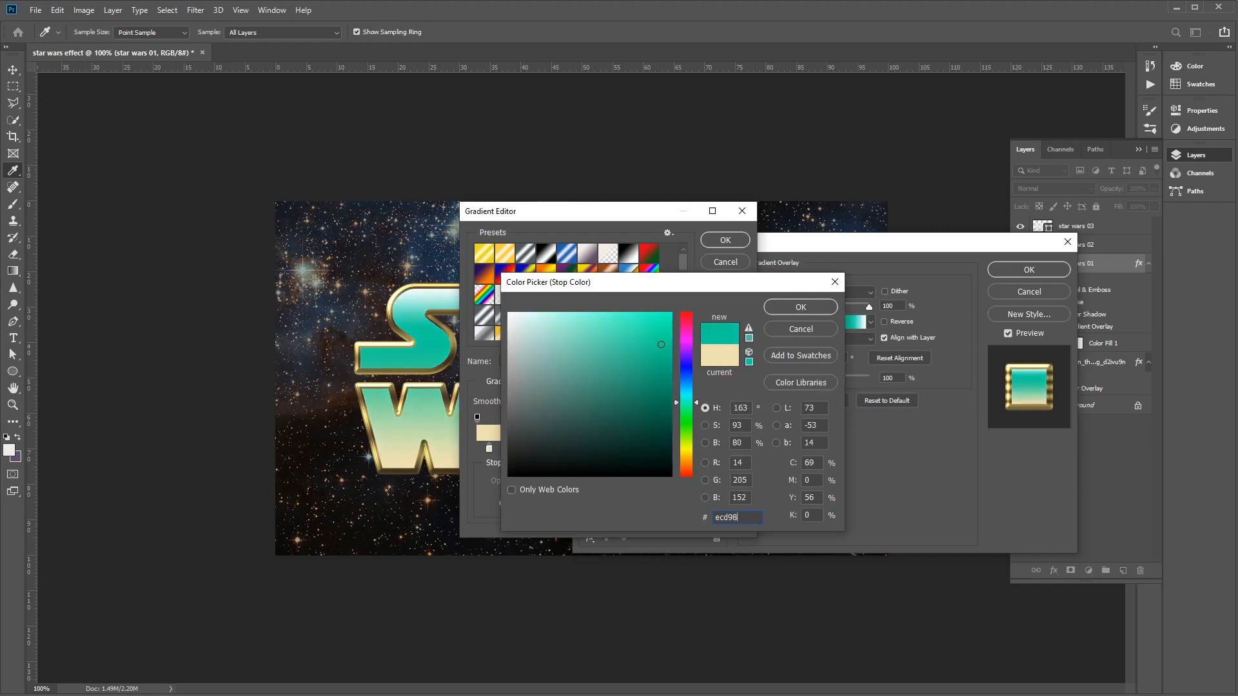
click(791, 305)
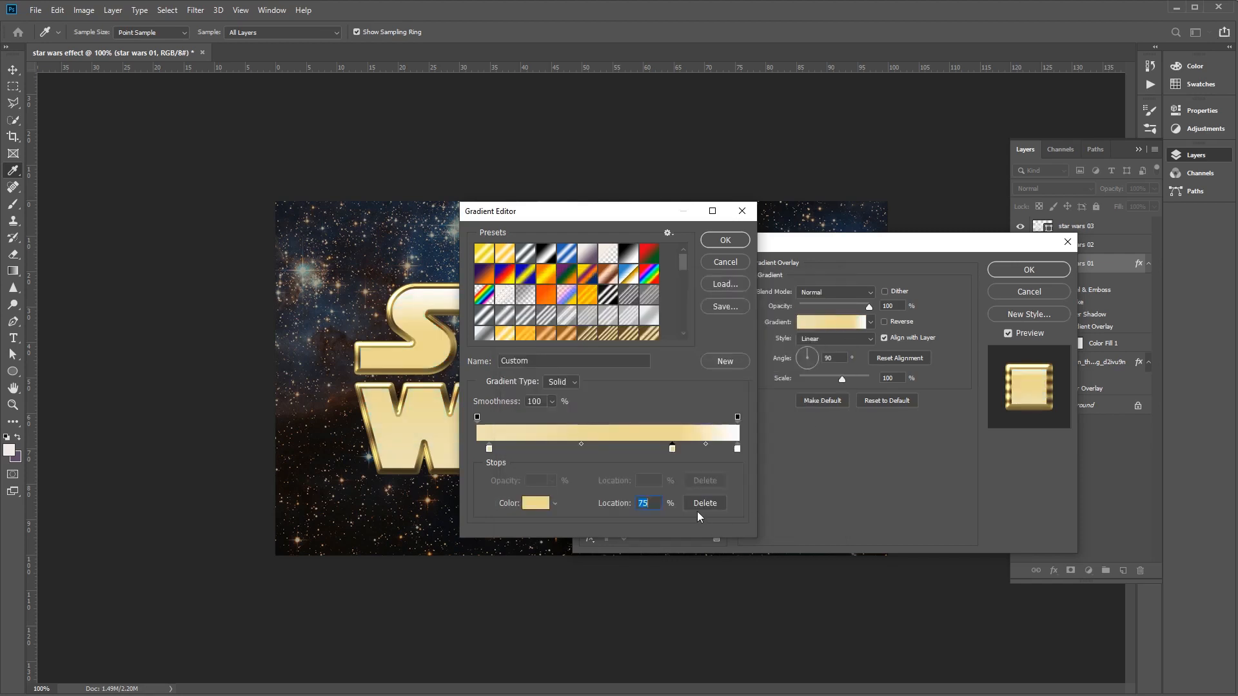
- Add another color stop at 88% in the overlay gradient and set its color to e1ca71
click(717, 450)
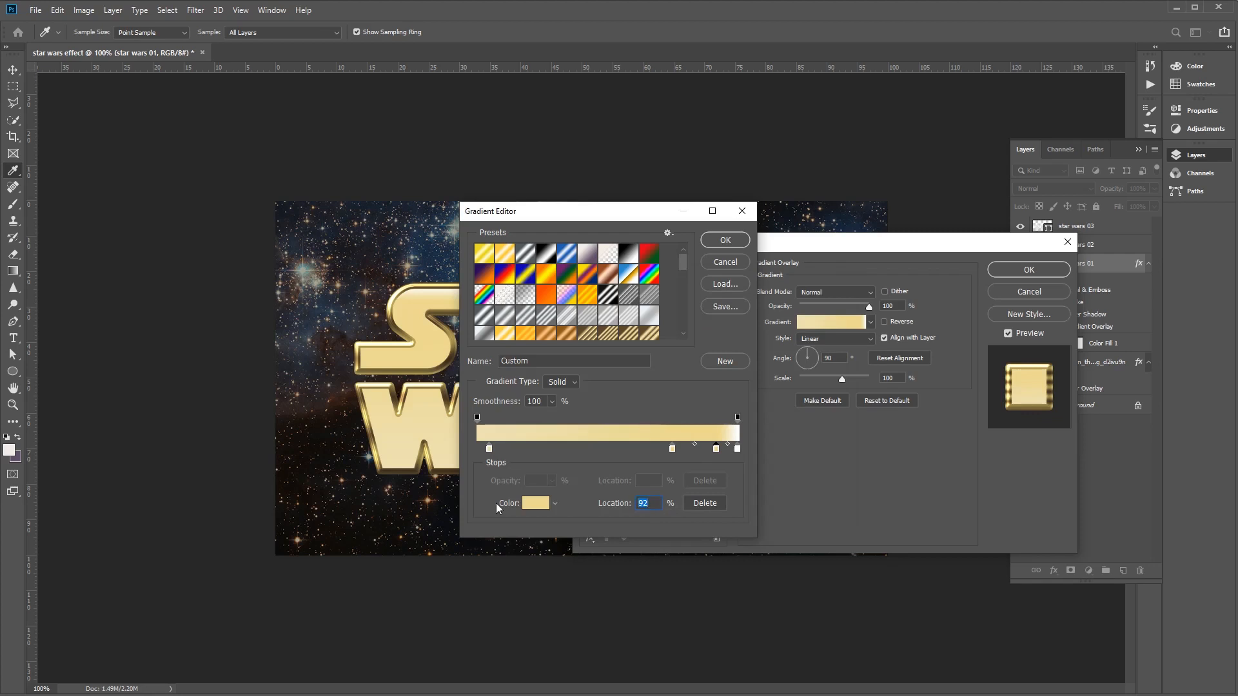
text(88)
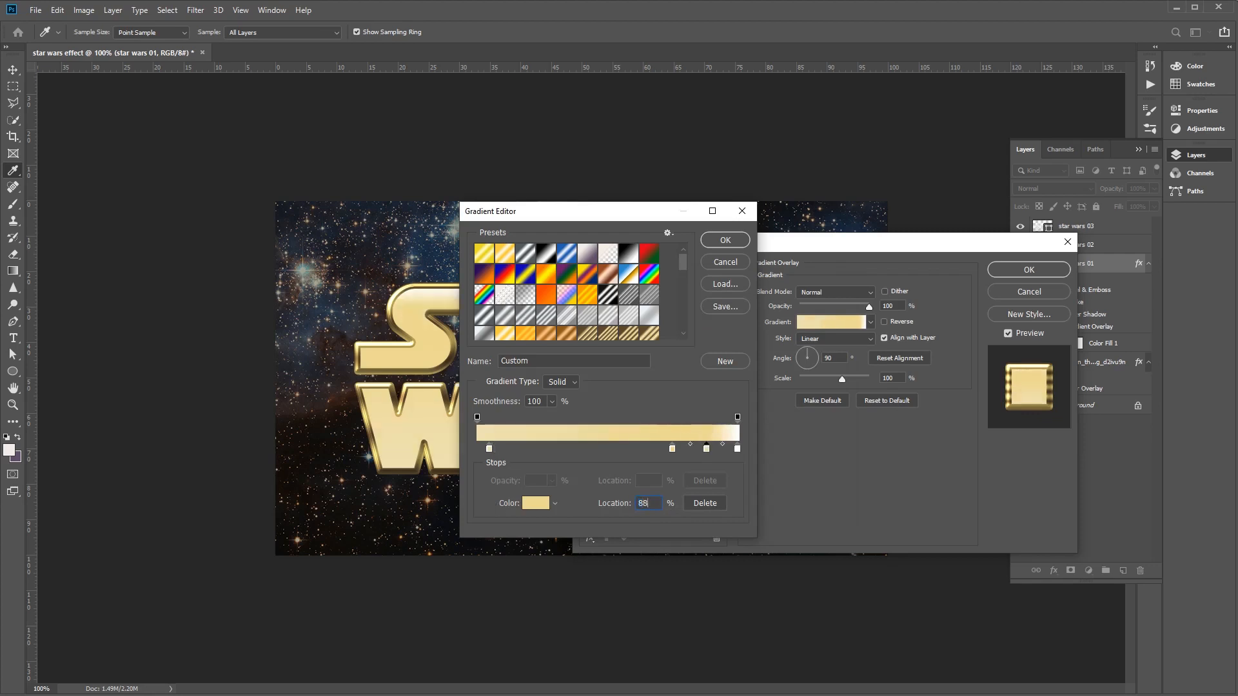
click(537, 503)
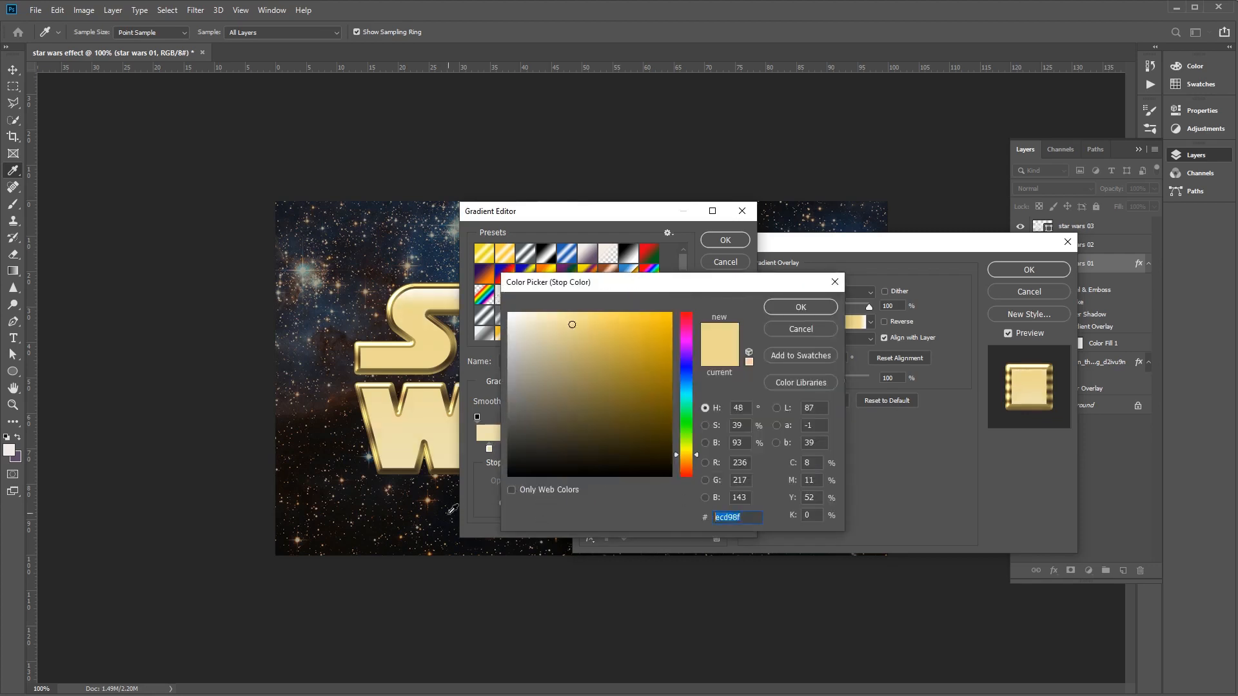
text(e1)
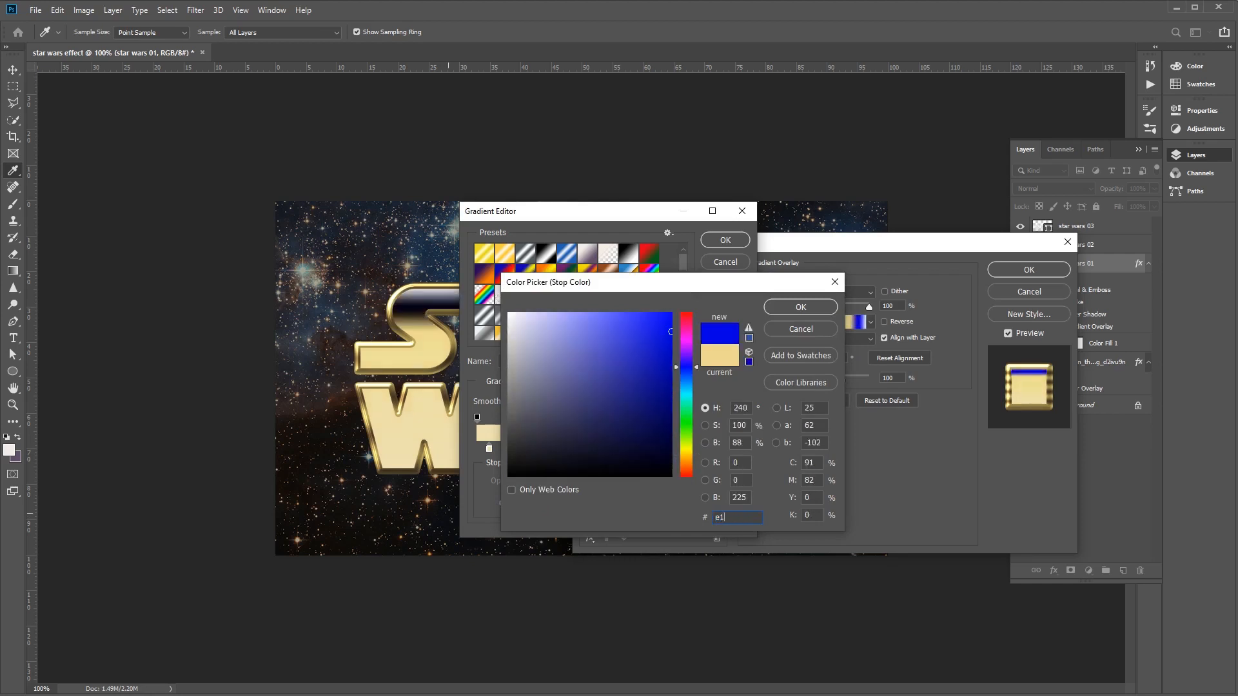
text(ca71)
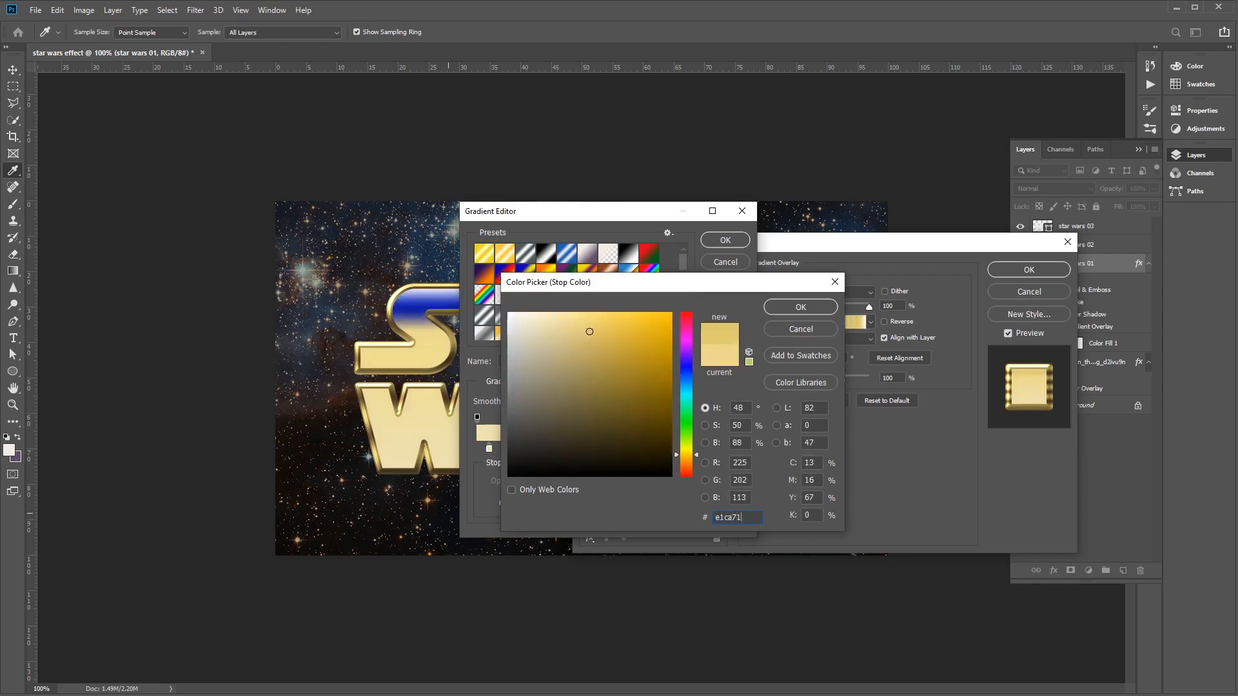
click(805, 307)
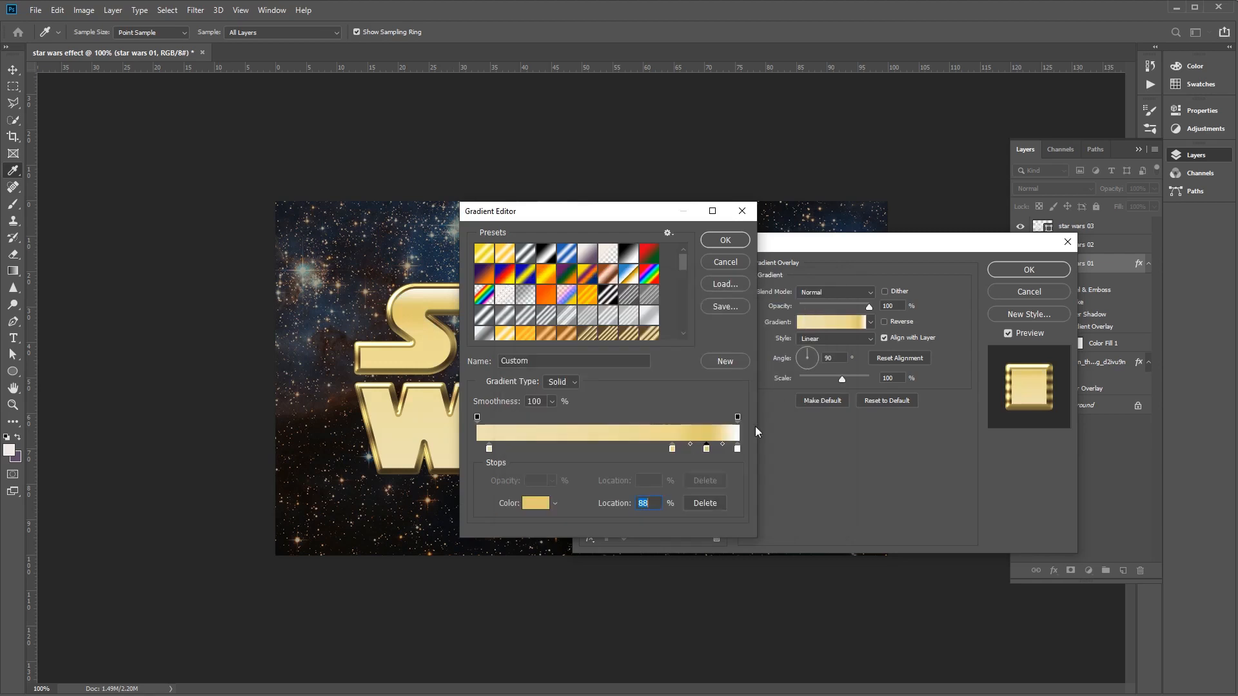
- Recolor the overlay gradient's white end stop to be8936 and apply the layer style to star wars 01
click(738, 450)
click(537, 505)
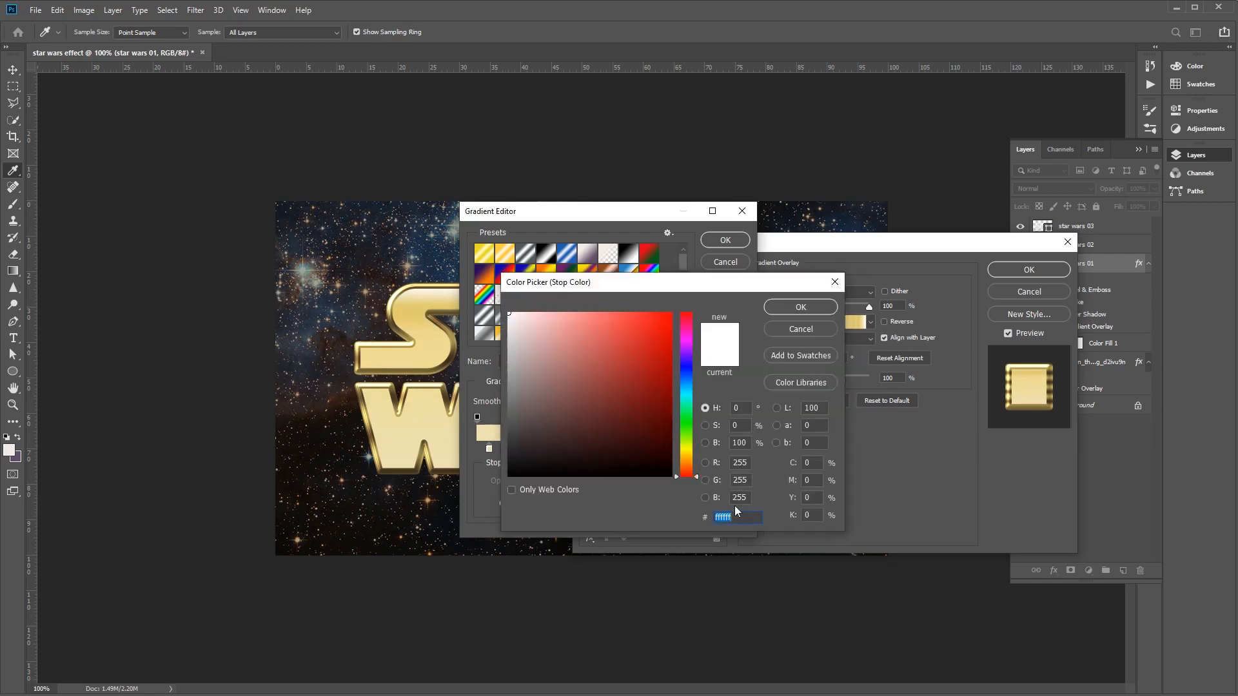
text(b)
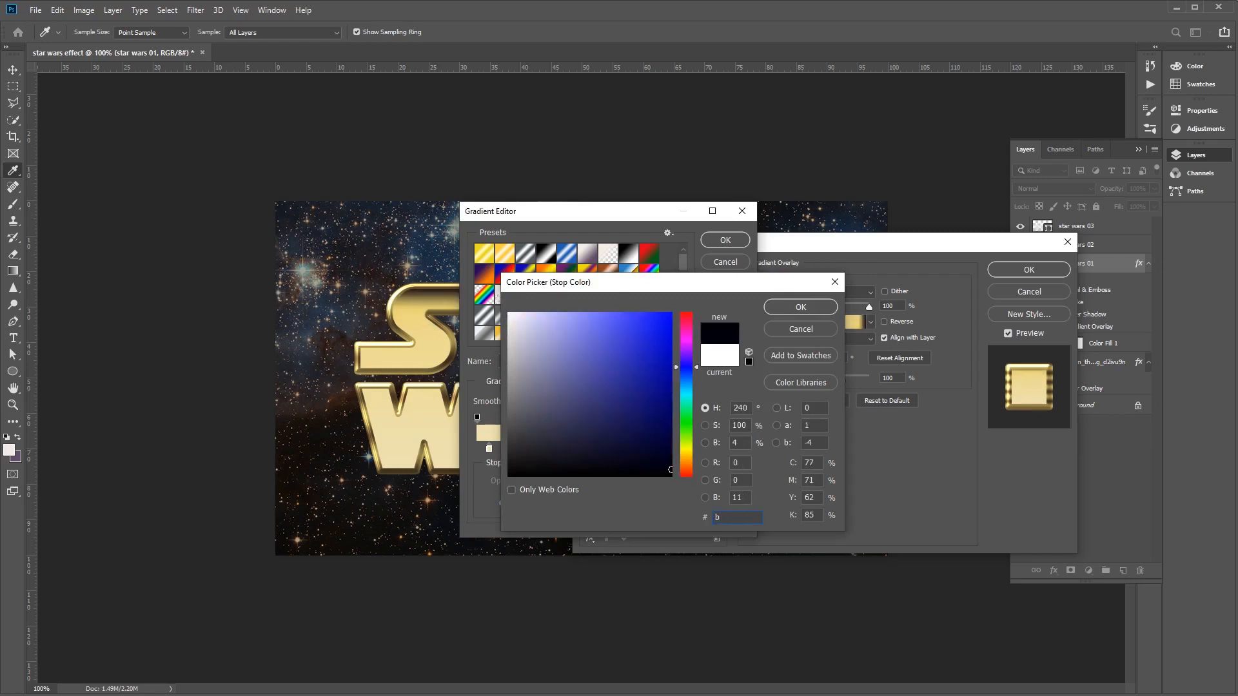
text(e8)
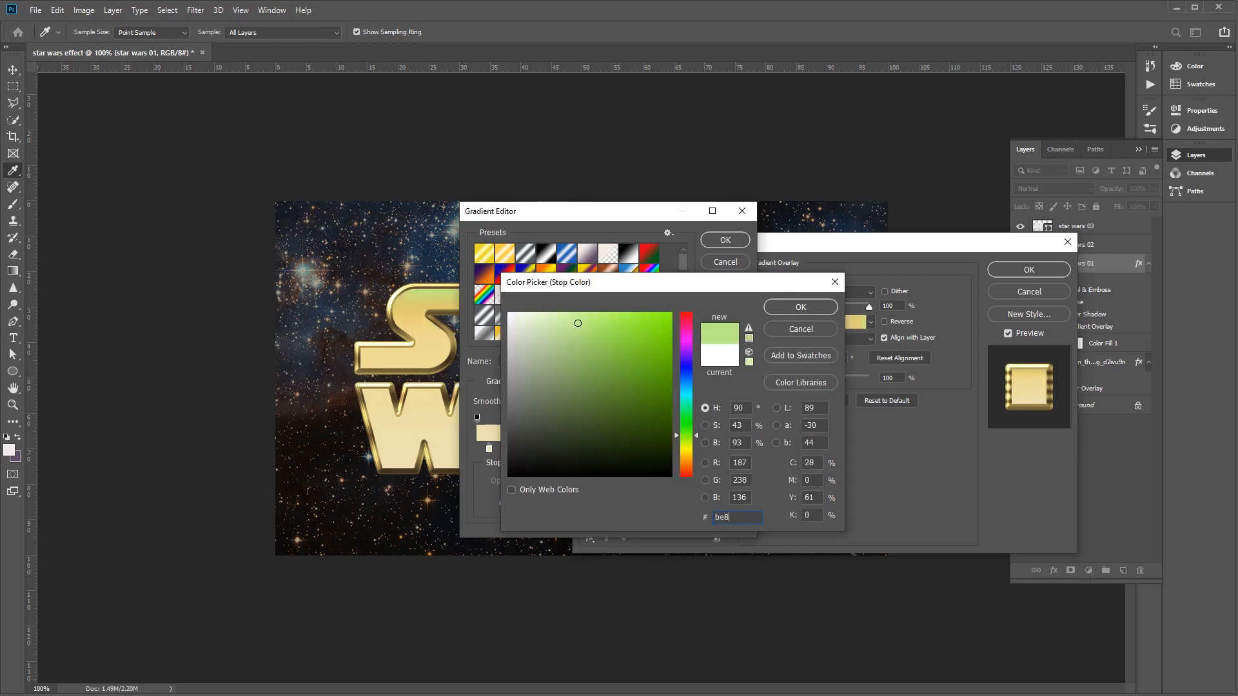
text(936)
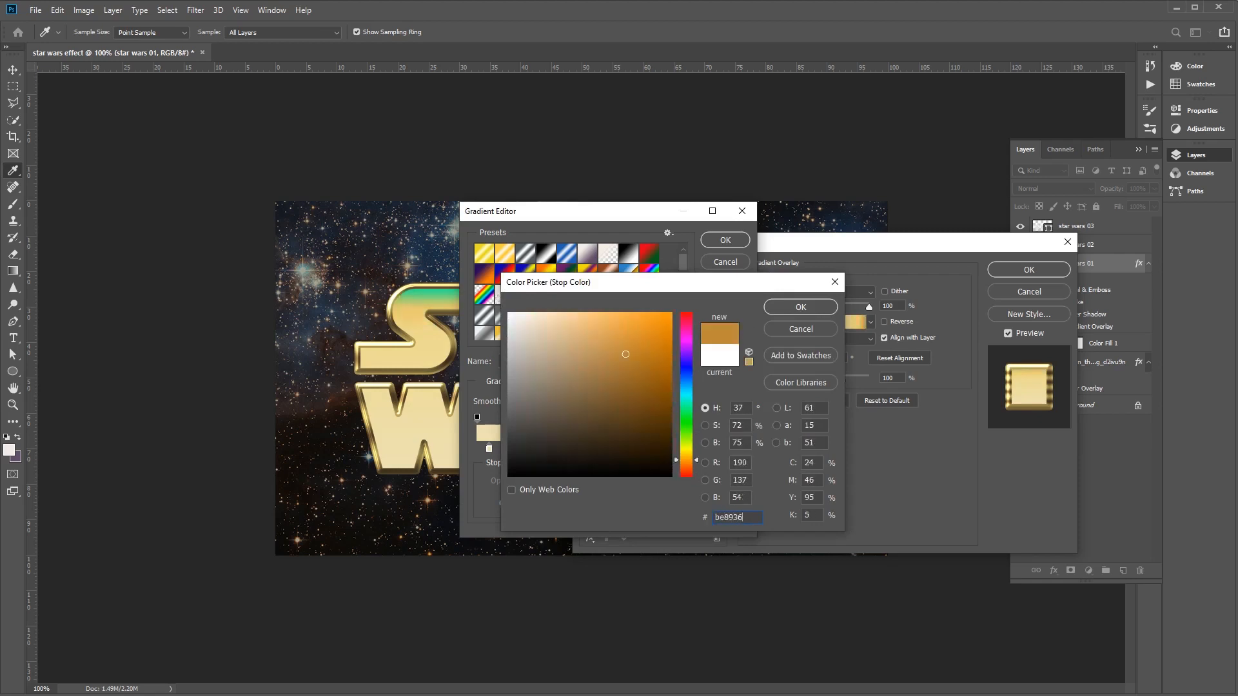
click(801, 308)
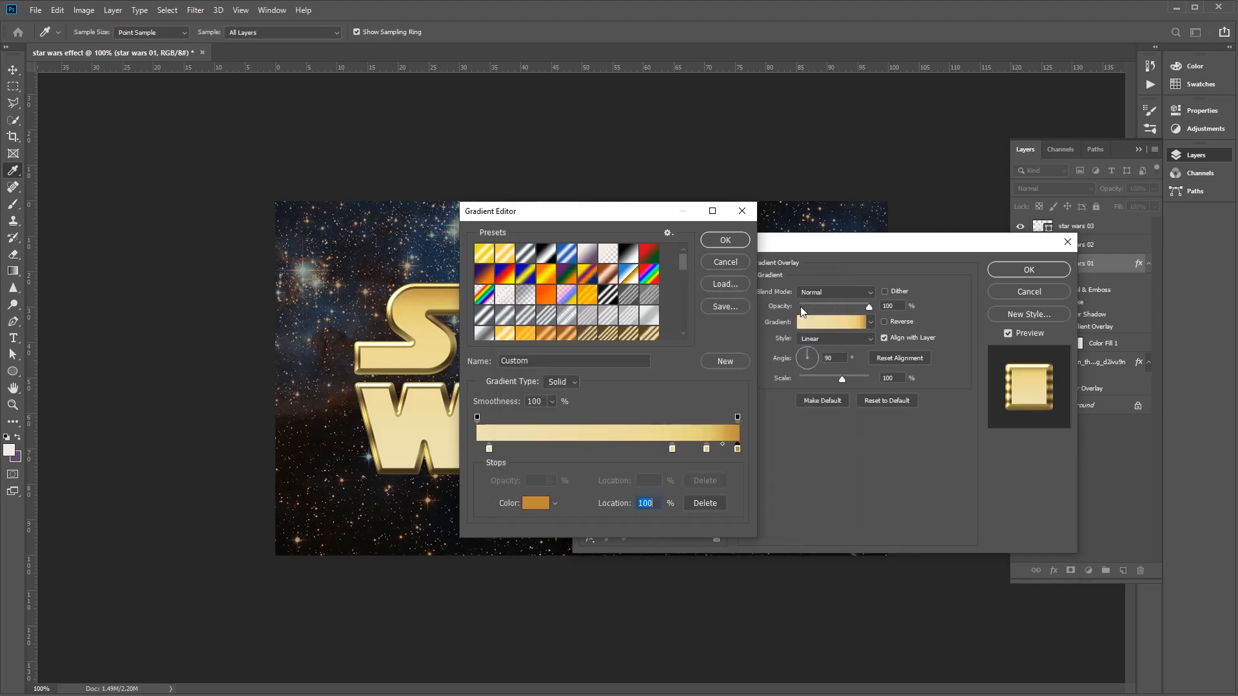
click(725, 241)
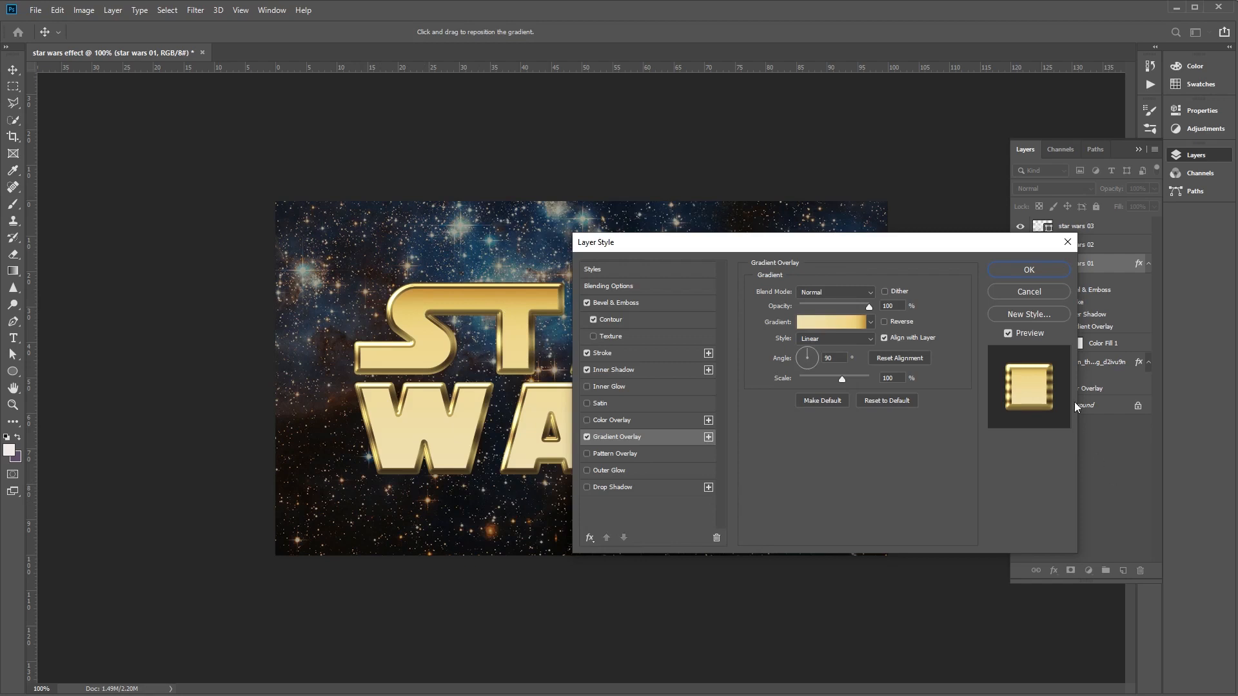
click(1031, 270)
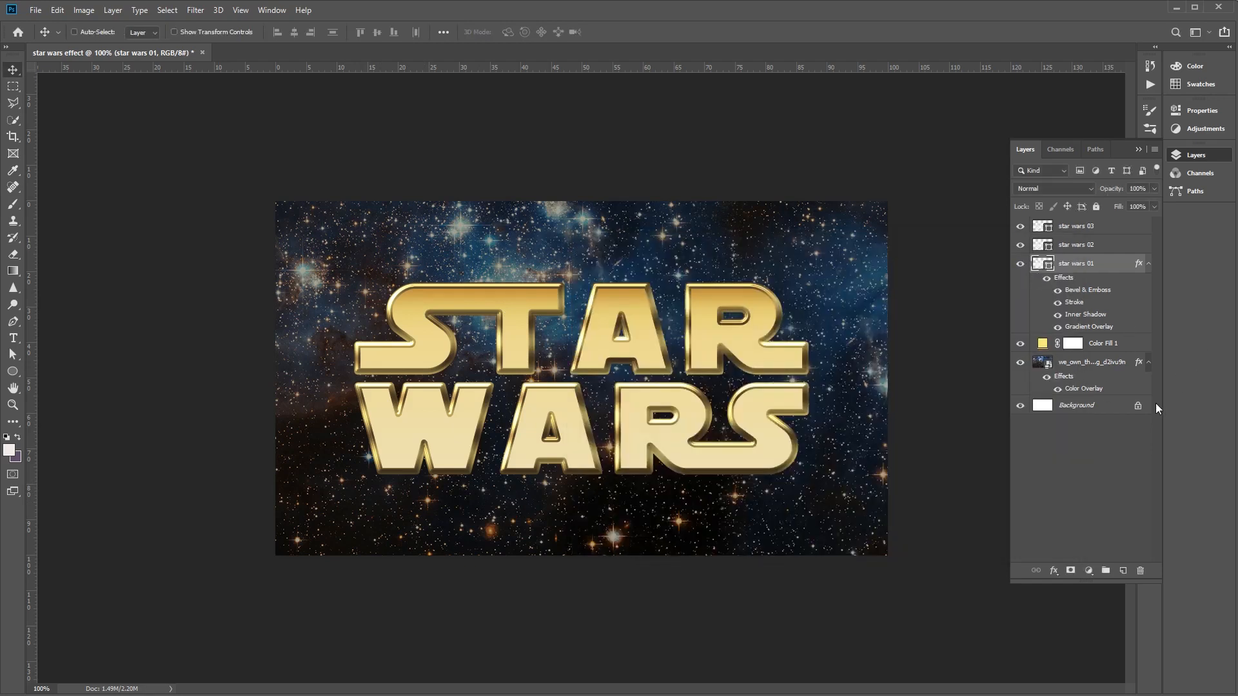
- Open the blending options of the star wars 02 layer and enable a Stroke with a size of 10 px
click(1100, 250)
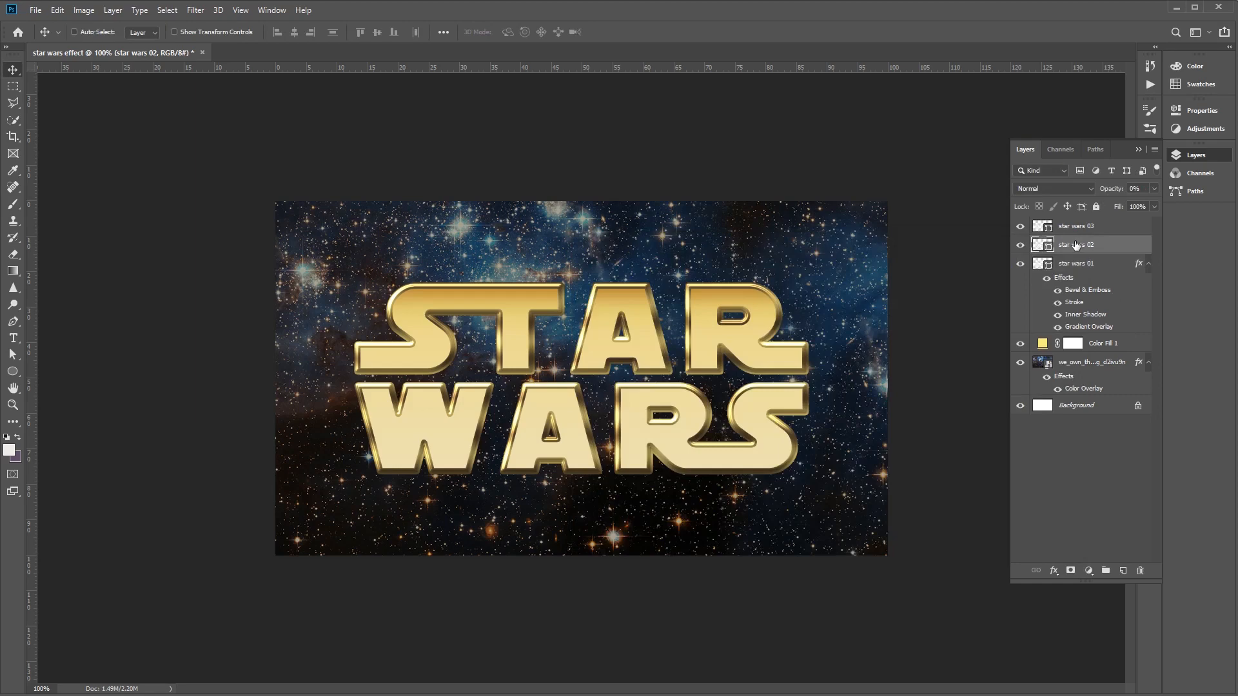
right_click(1076, 245)
click(1095, 250)
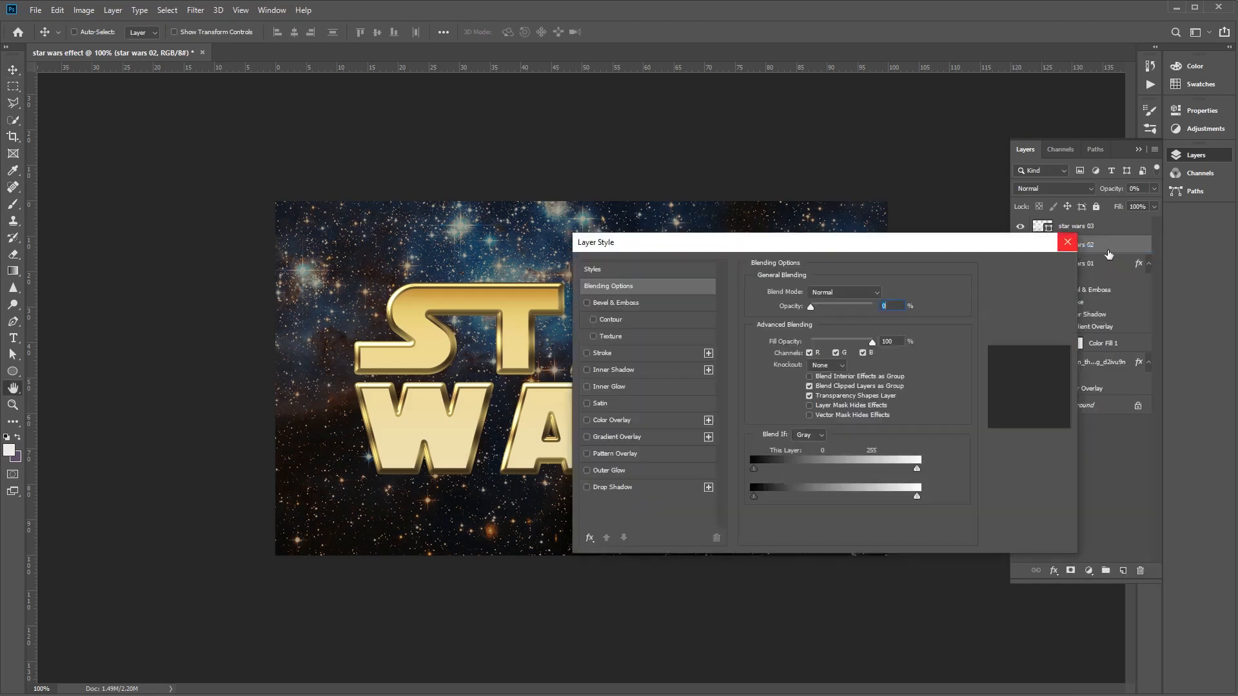
drag(984, 245, 931, 349)
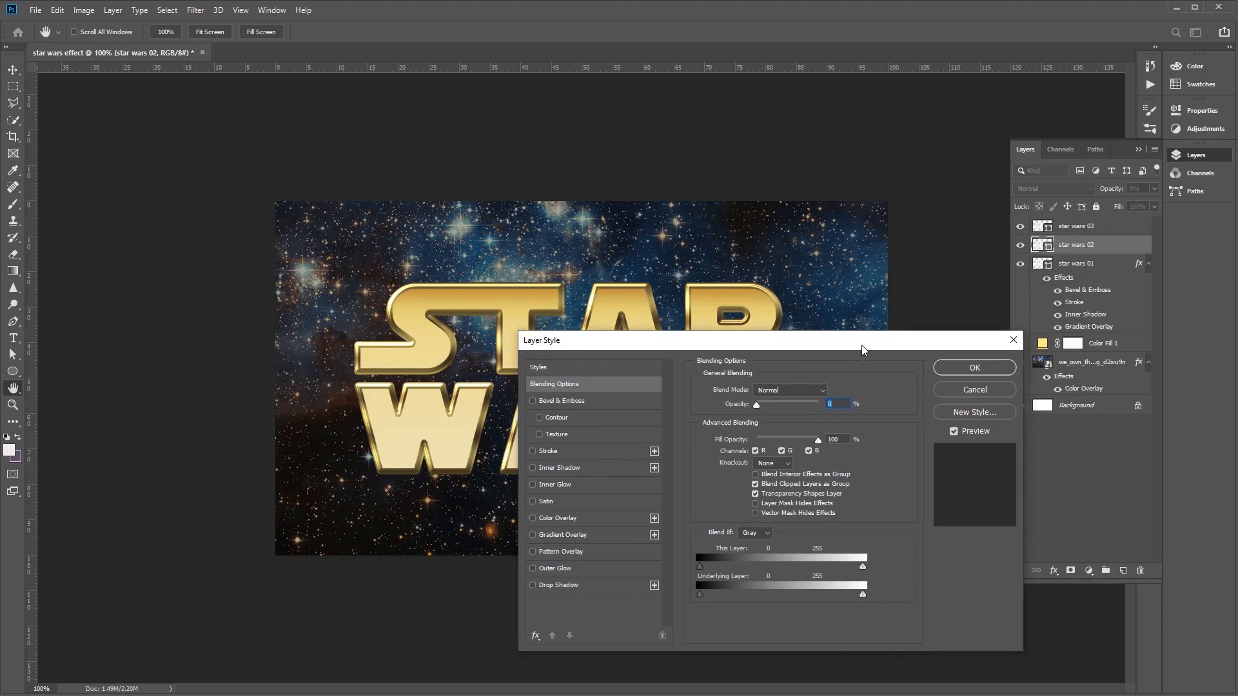
drag(864, 355, 894, 258)
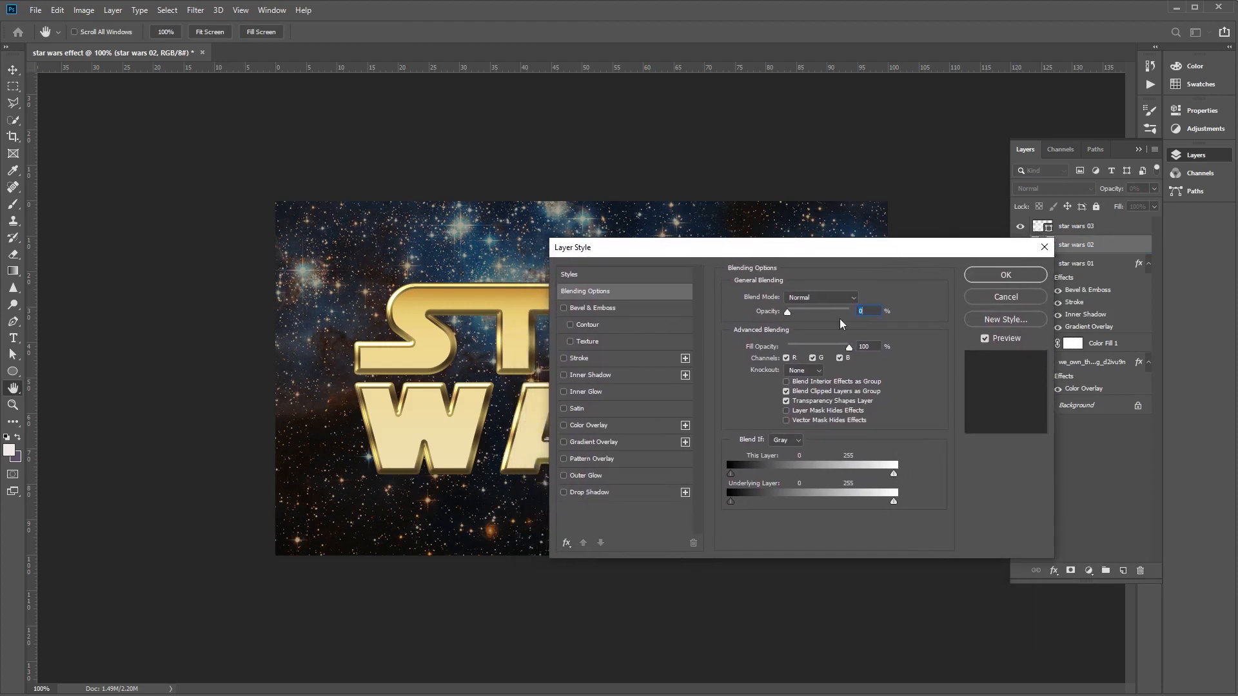
click(594, 359)
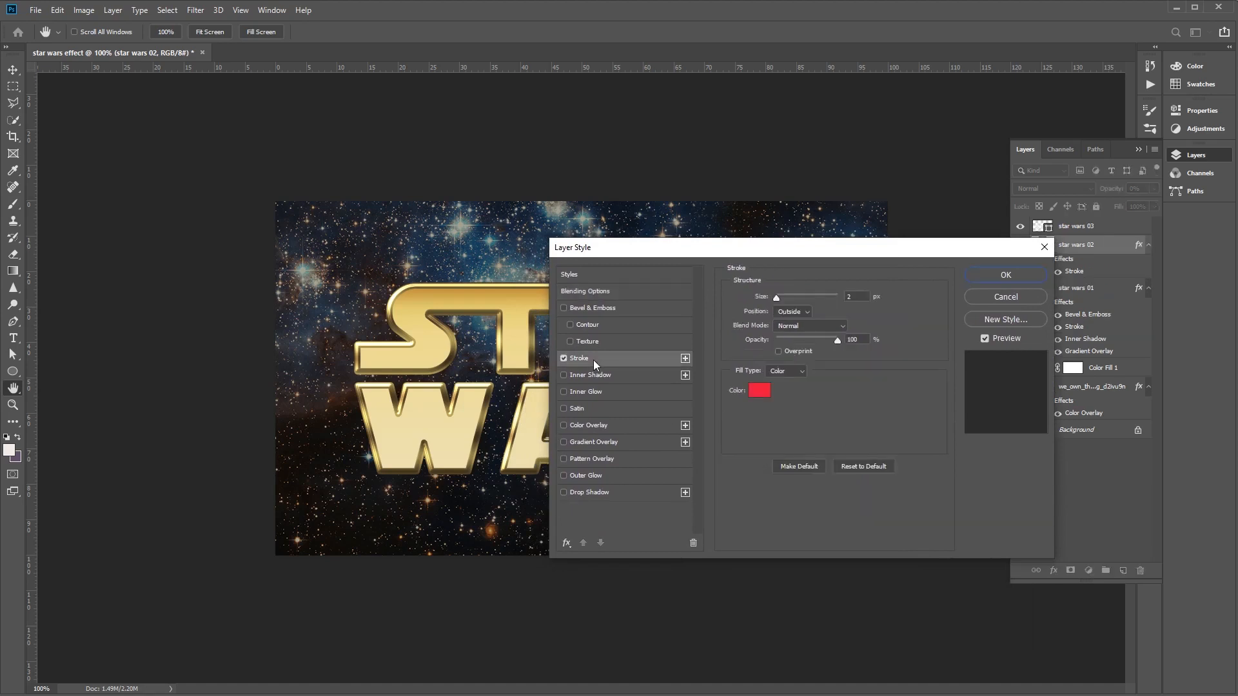
click(862, 297)
text(10)
- Set the stroke's position to Center and its blend mode to Overlay
click(806, 311)
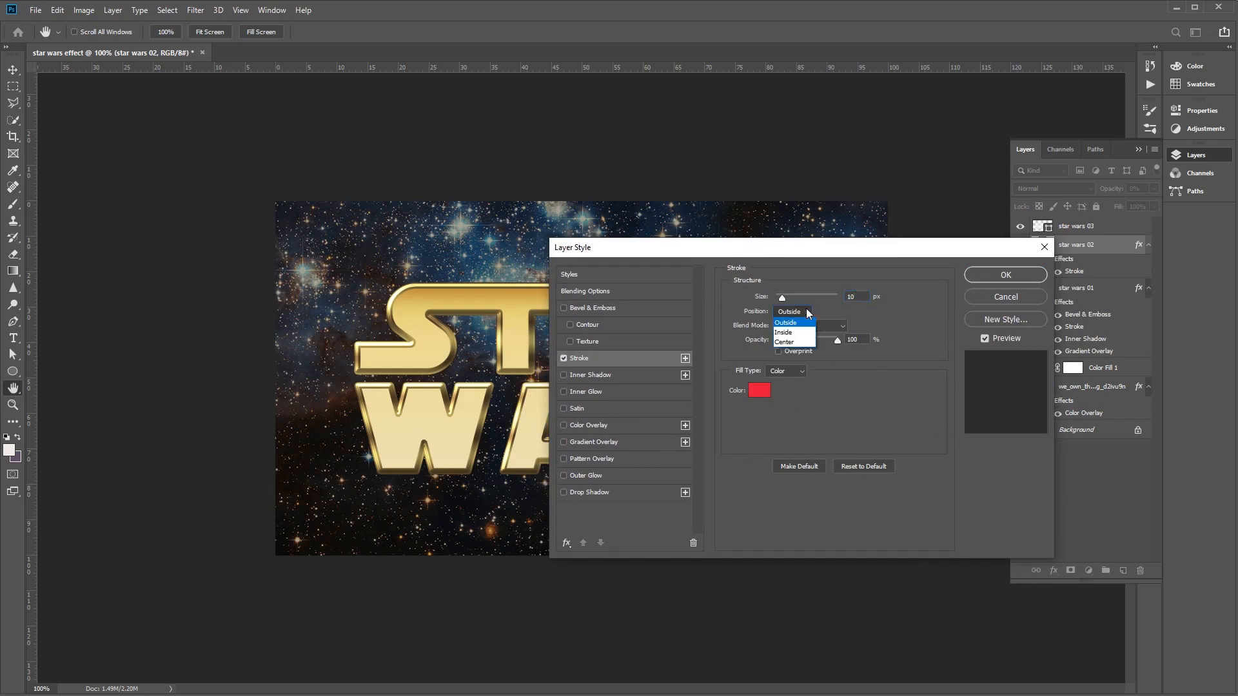
click(797, 342)
click(840, 327)
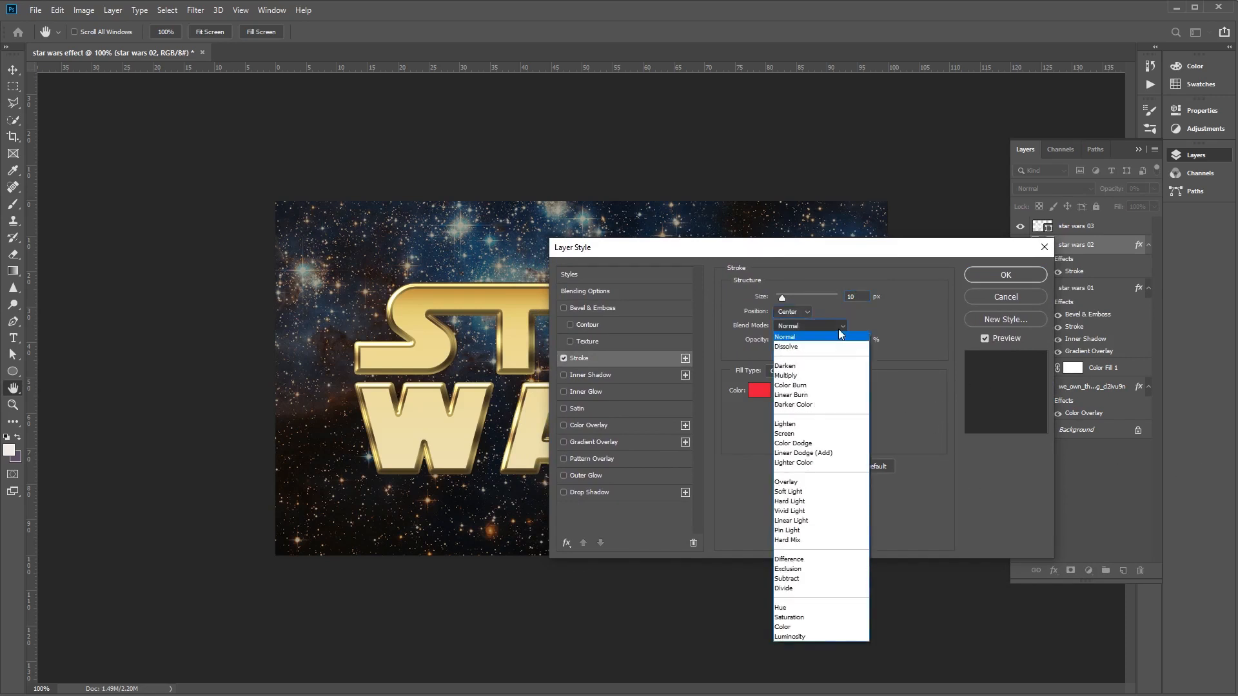
click(823, 483)
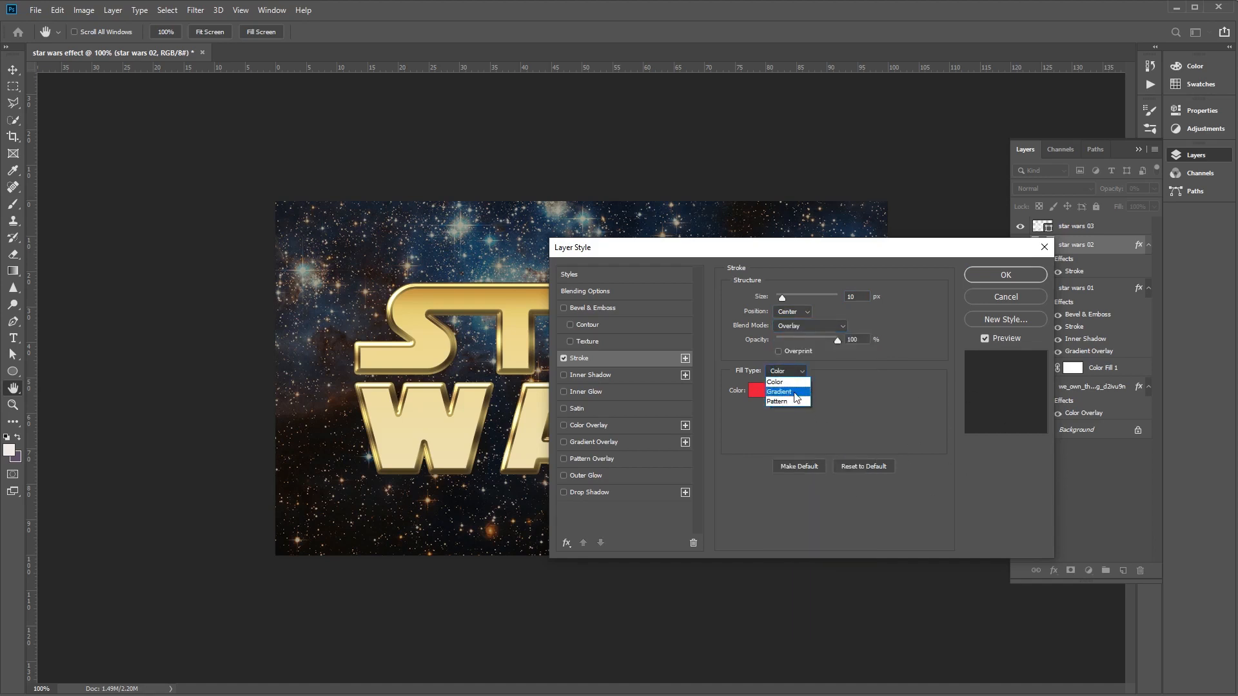
- Fill the stroke with a gradient in Reflected style, using the faucet 110 preset
click(796, 392)
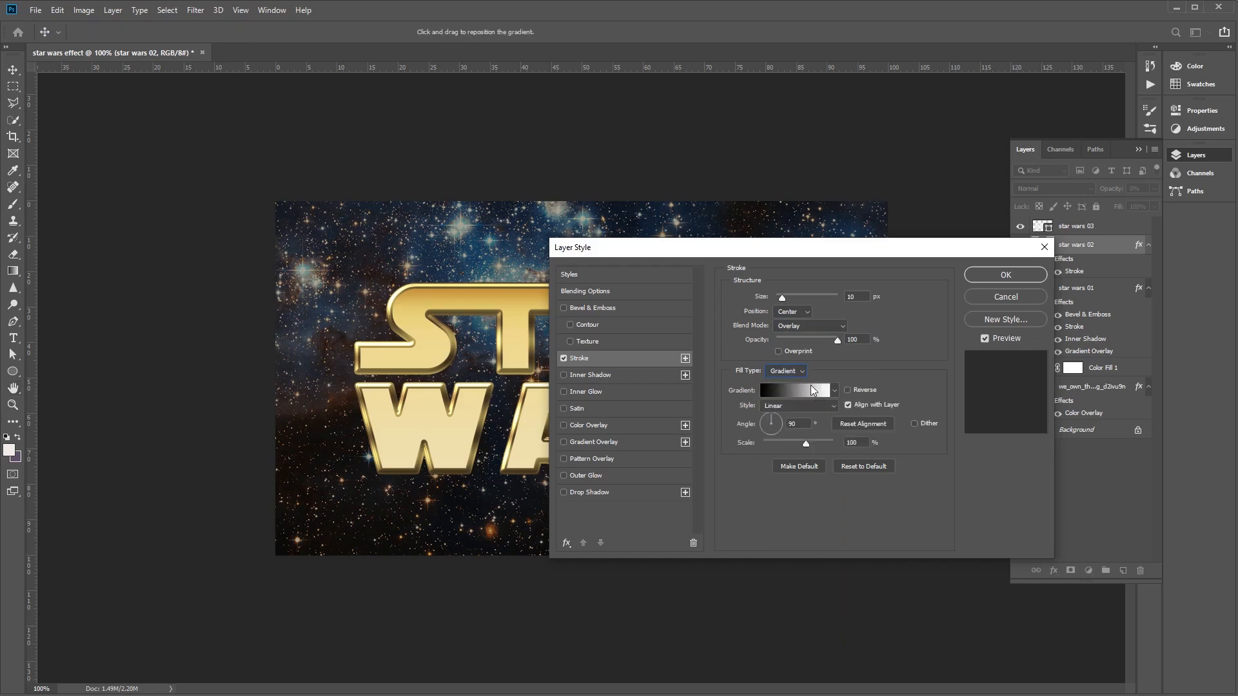
click(833, 410)
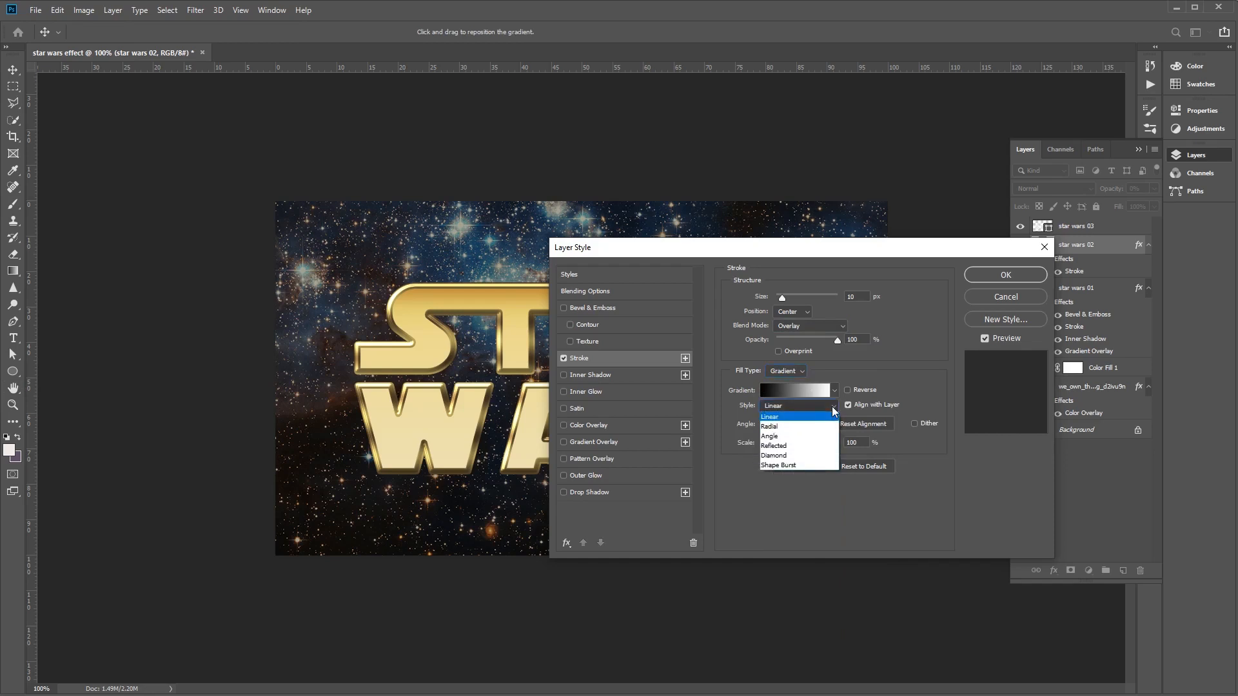
click(823, 446)
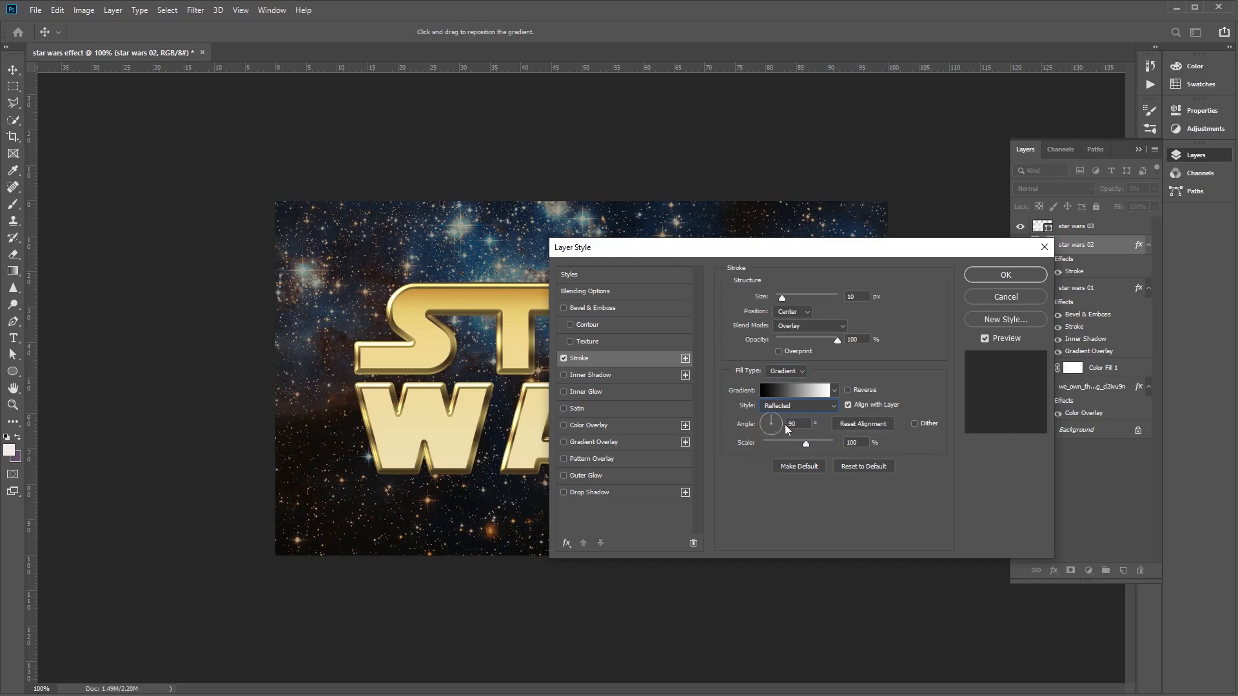
click(799, 391)
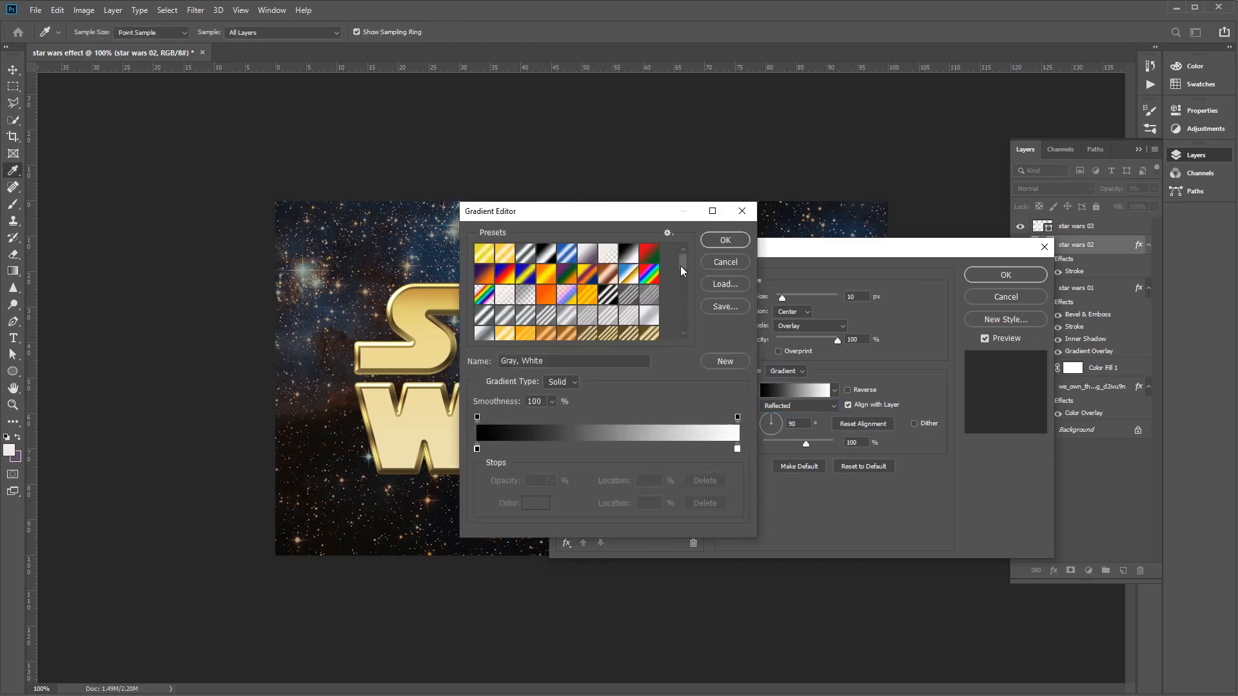
drag(681, 270, 682, 292)
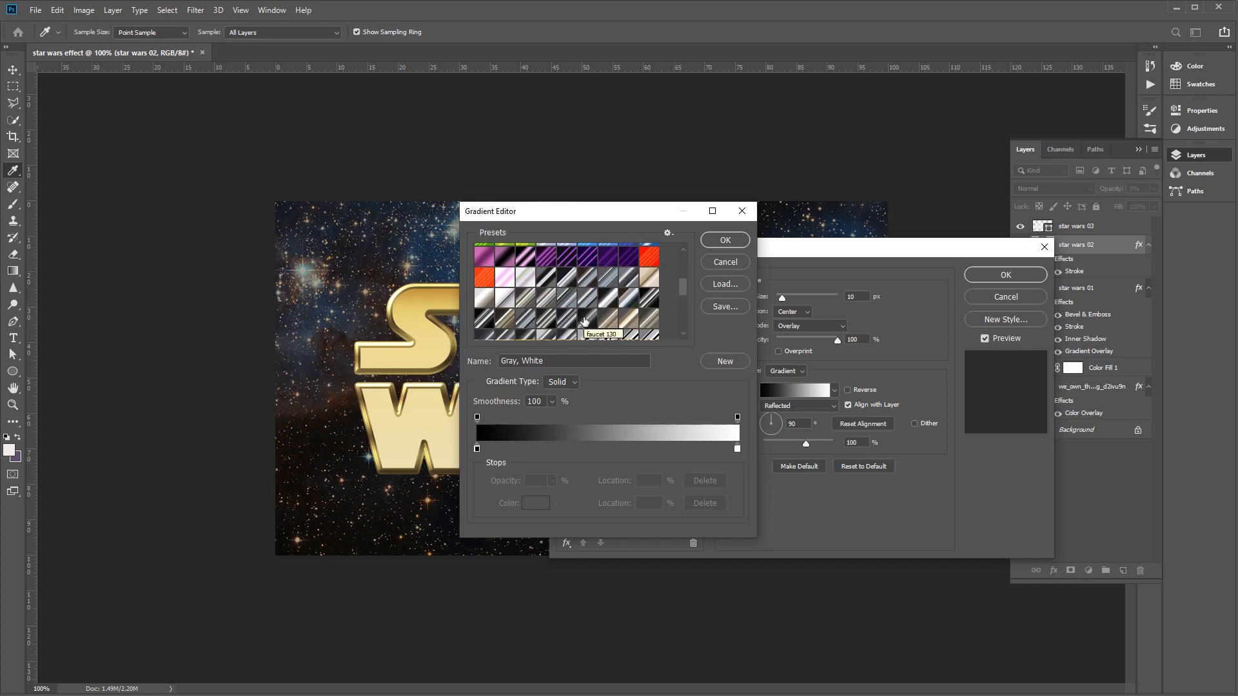
click(547, 319)
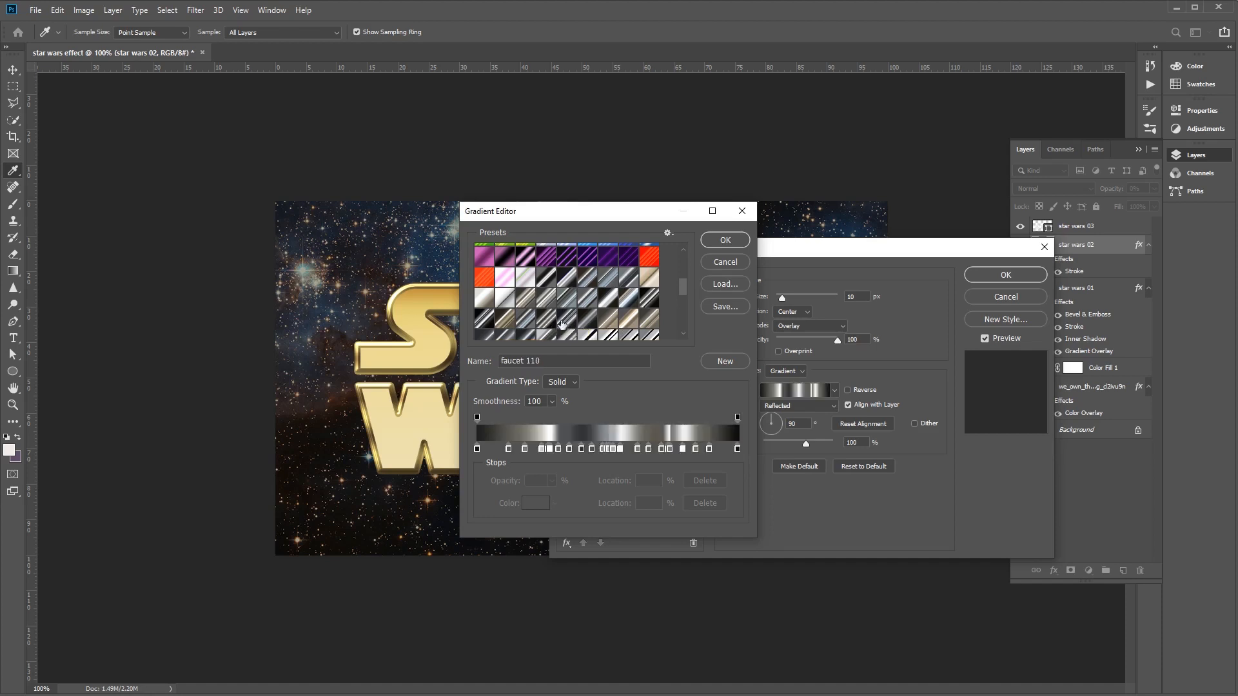
click(725, 241)
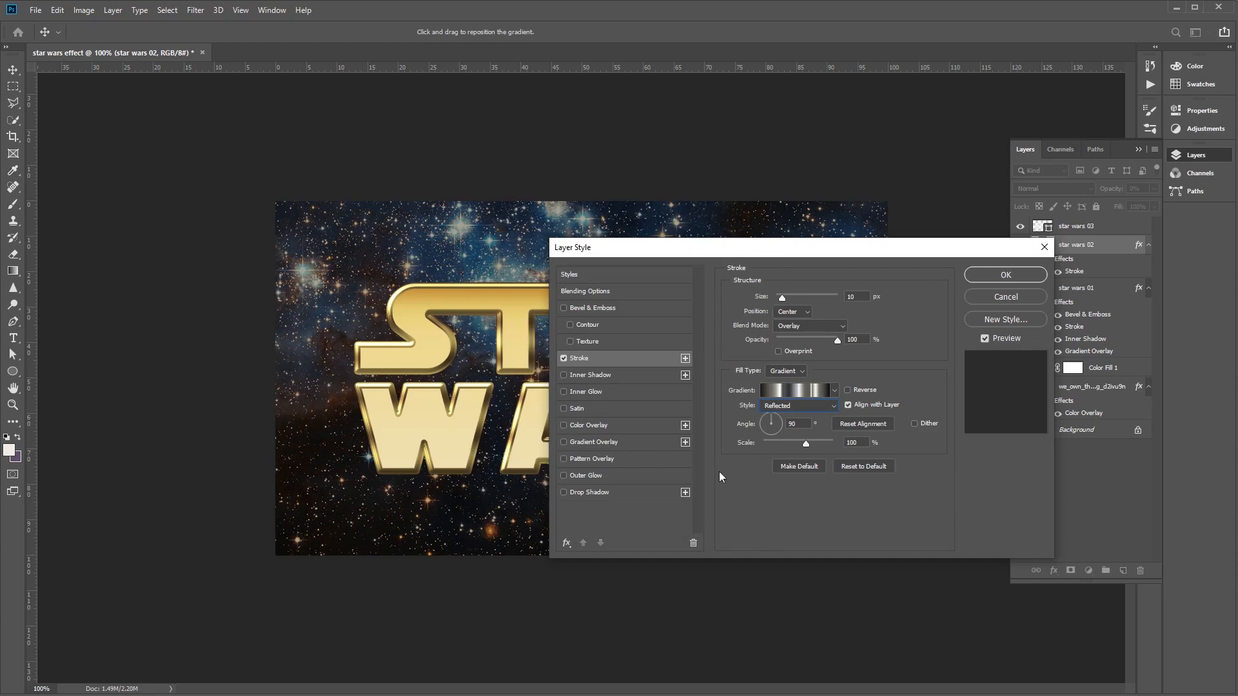
- Enable Gradient Overlay on star wars 02 with the Hard Light blend mode and Reverse turned on
click(602, 443)
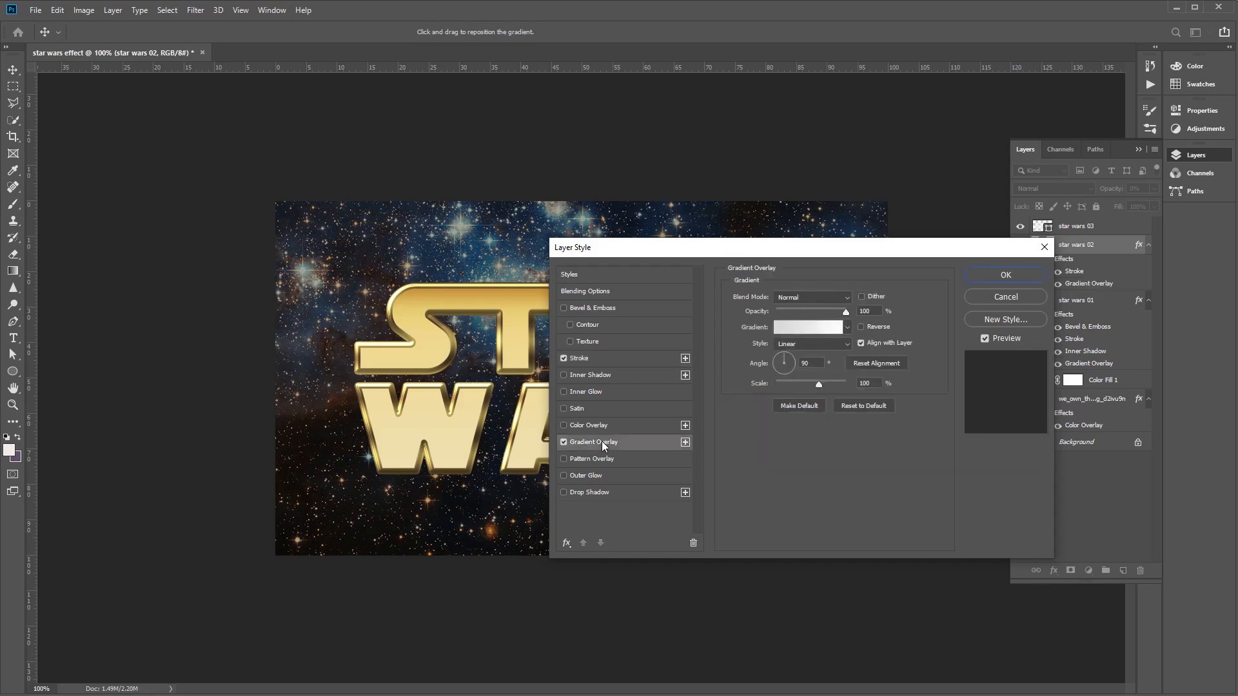
click(845, 296)
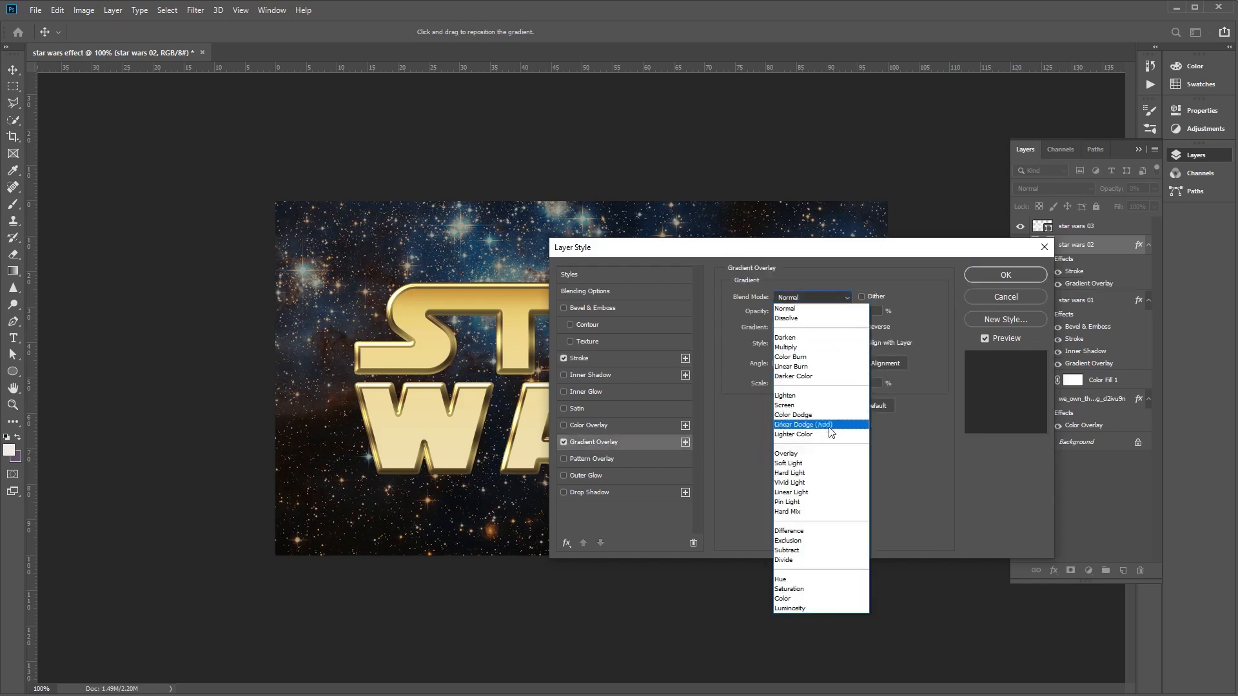
click(824, 472)
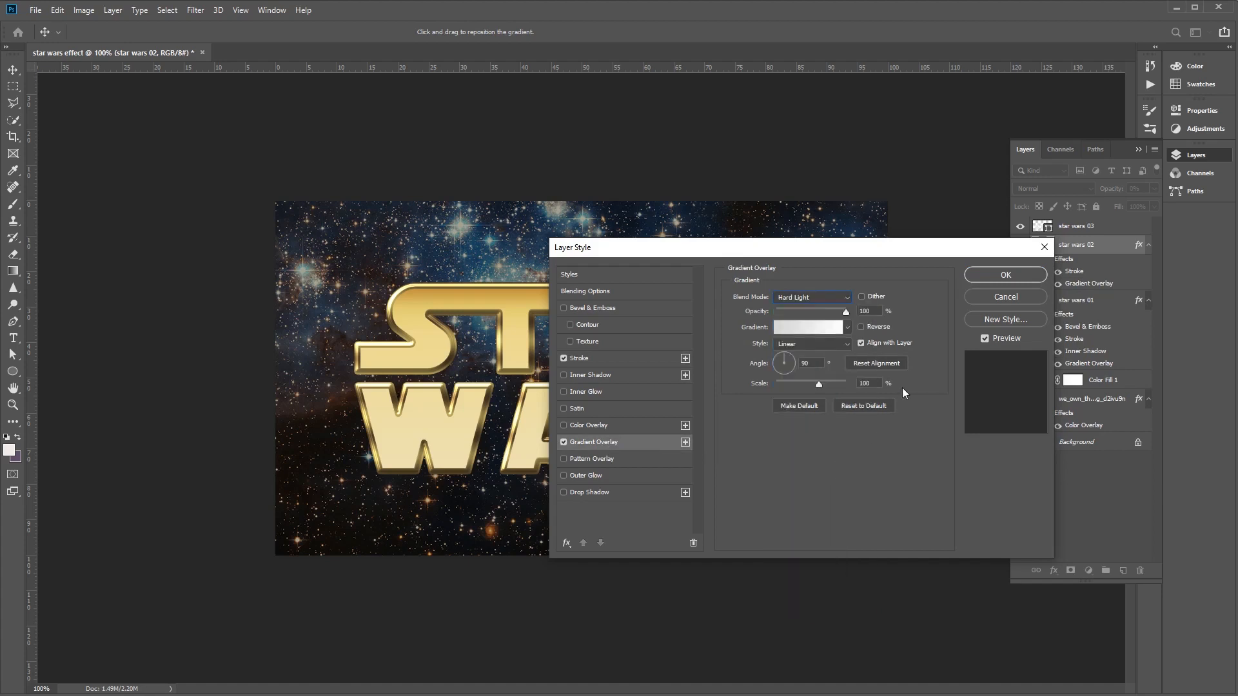
click(862, 327)
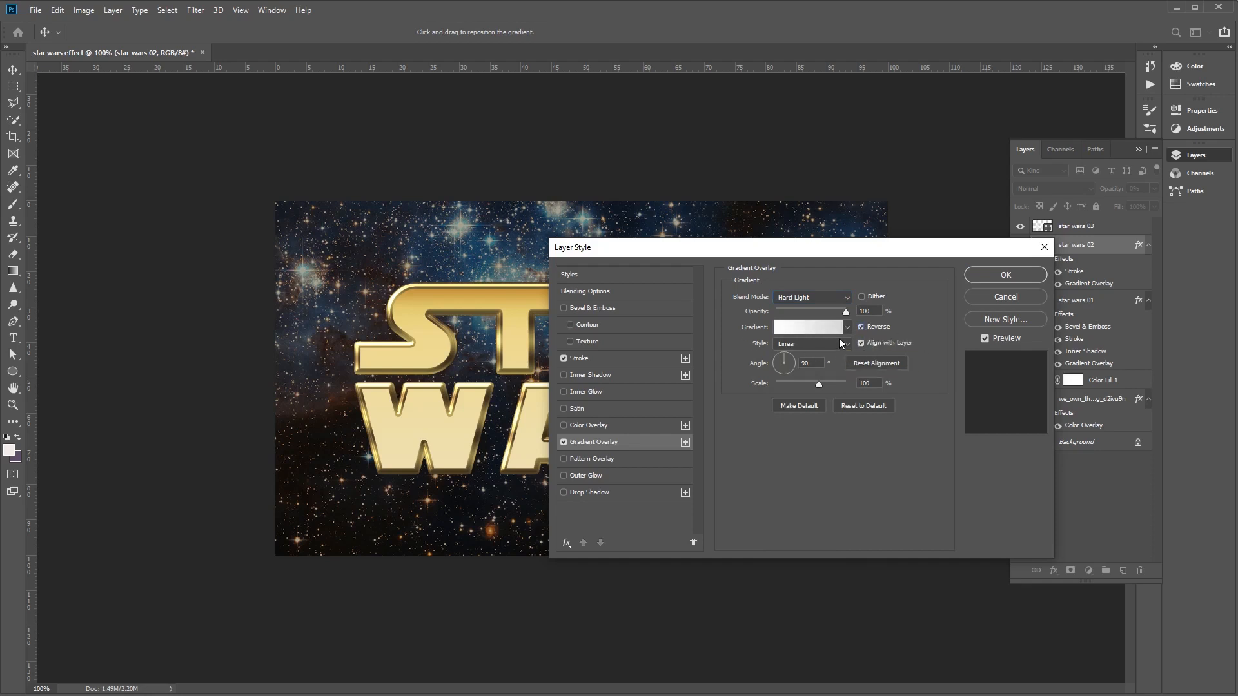
- Fill the gradient overlay of star wars 02 with the Gold Dial Tops X7 - angled preset
click(807, 329)
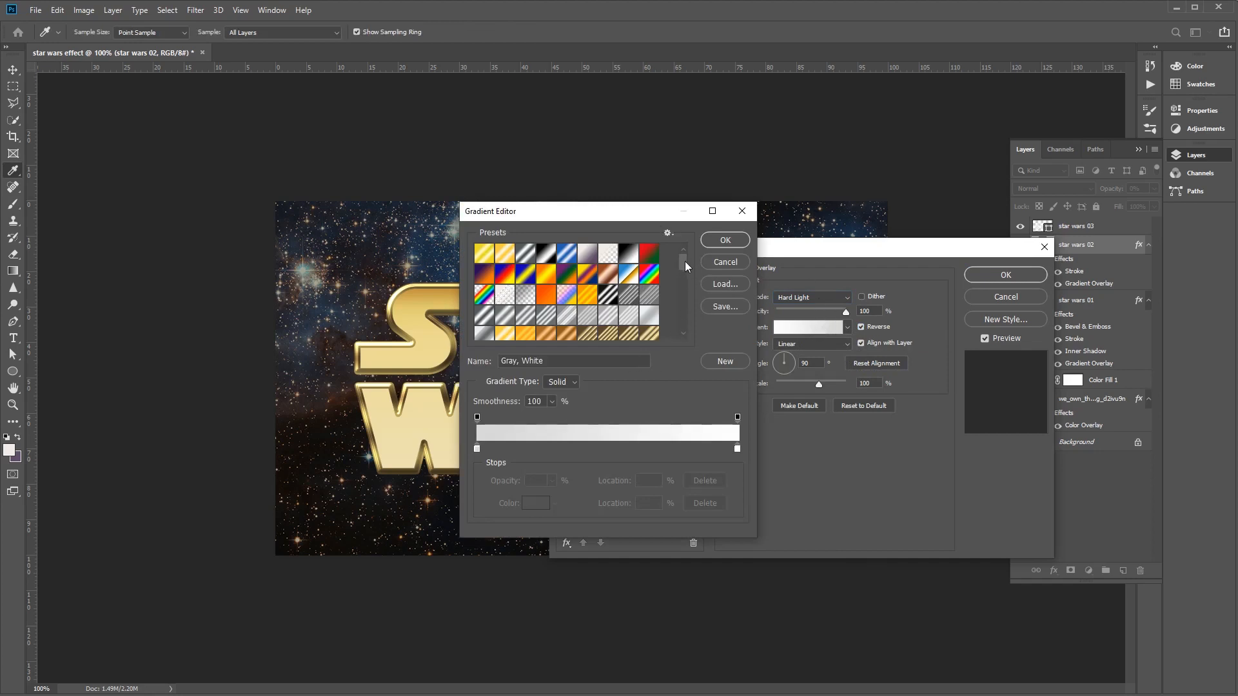
drag(683, 265, 683, 274)
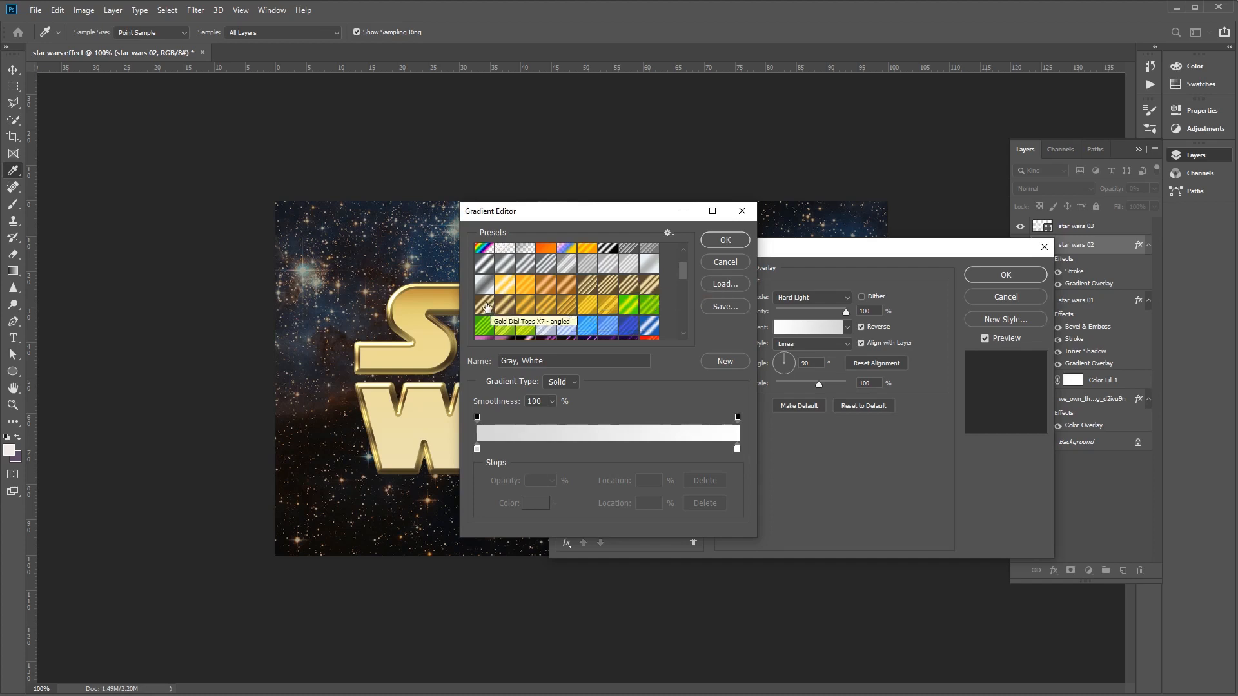
click(485, 305)
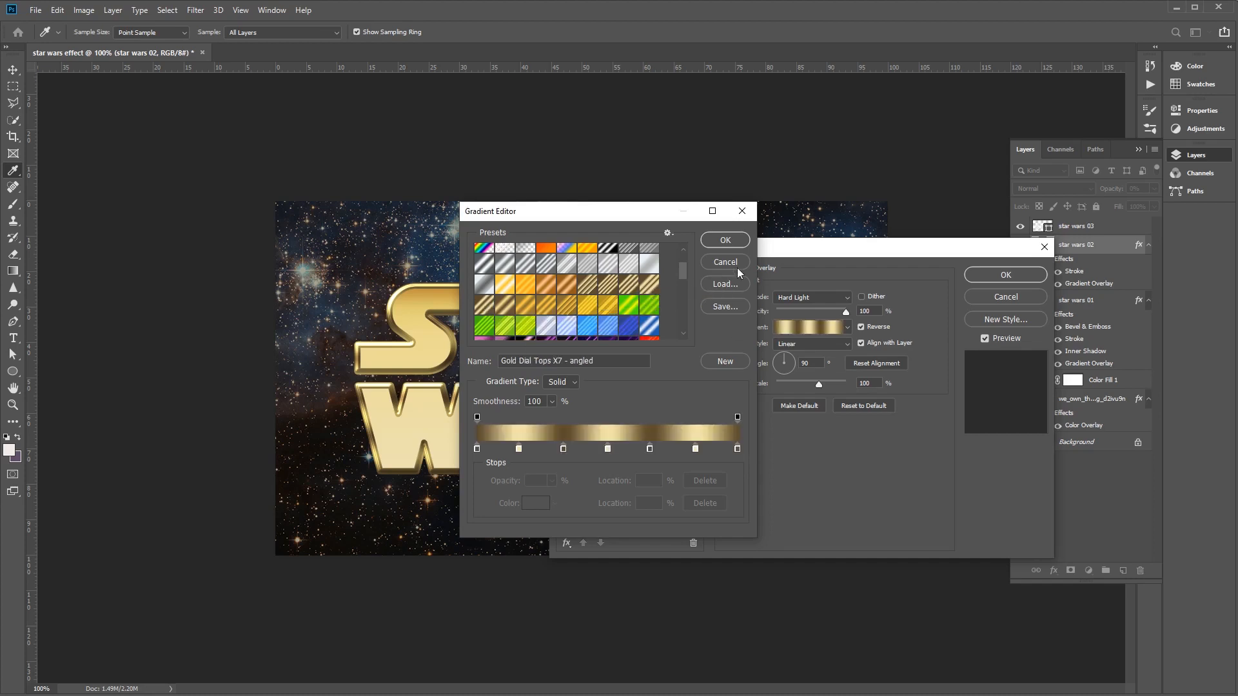
click(725, 241)
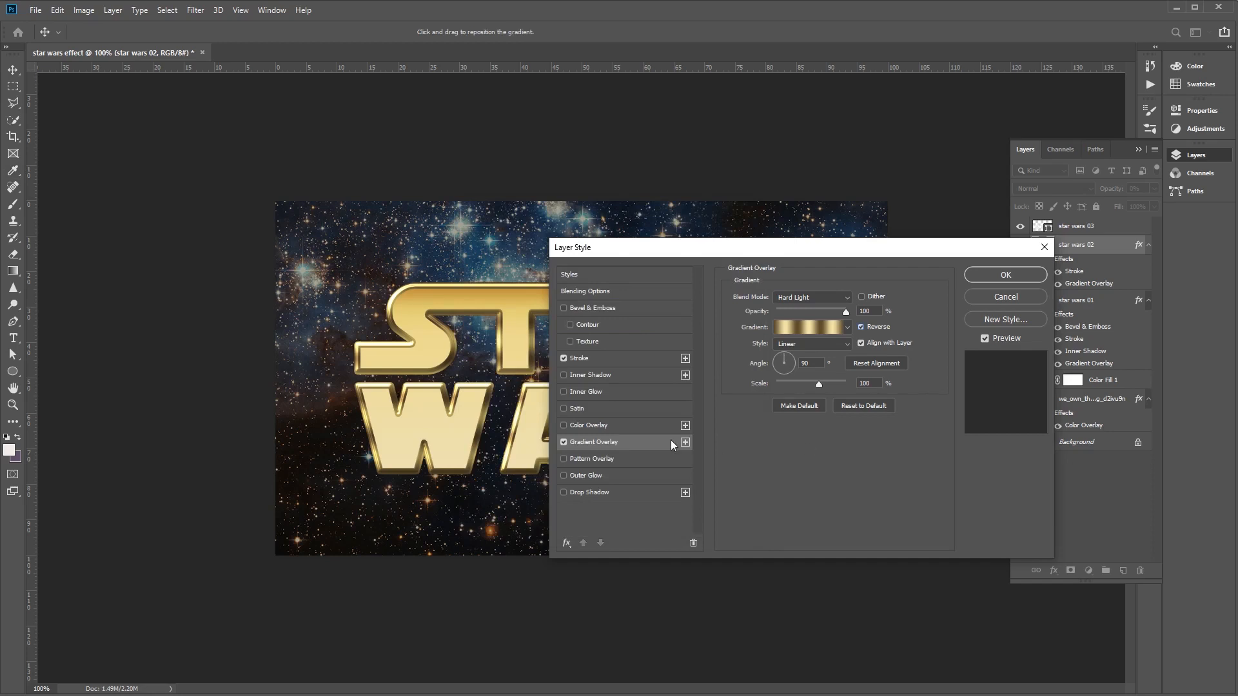
- Enable Pattern Overlay on star wars 02 with the Overlay blend mode
click(612, 455)
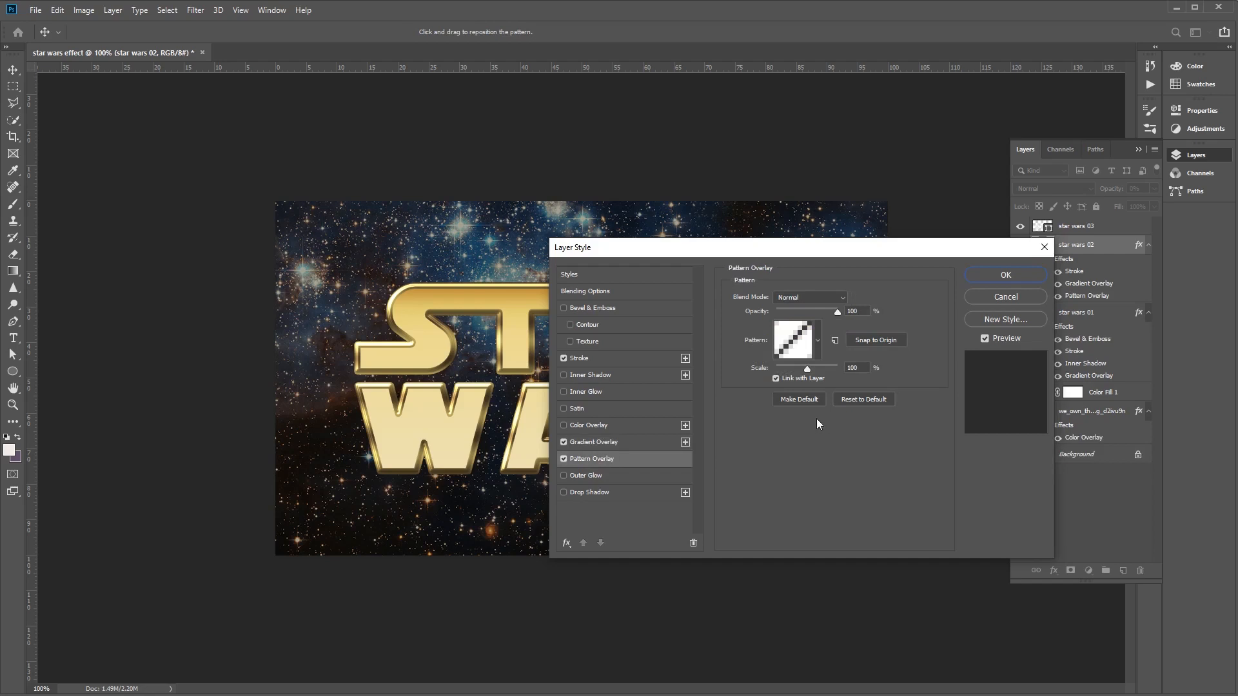
click(834, 298)
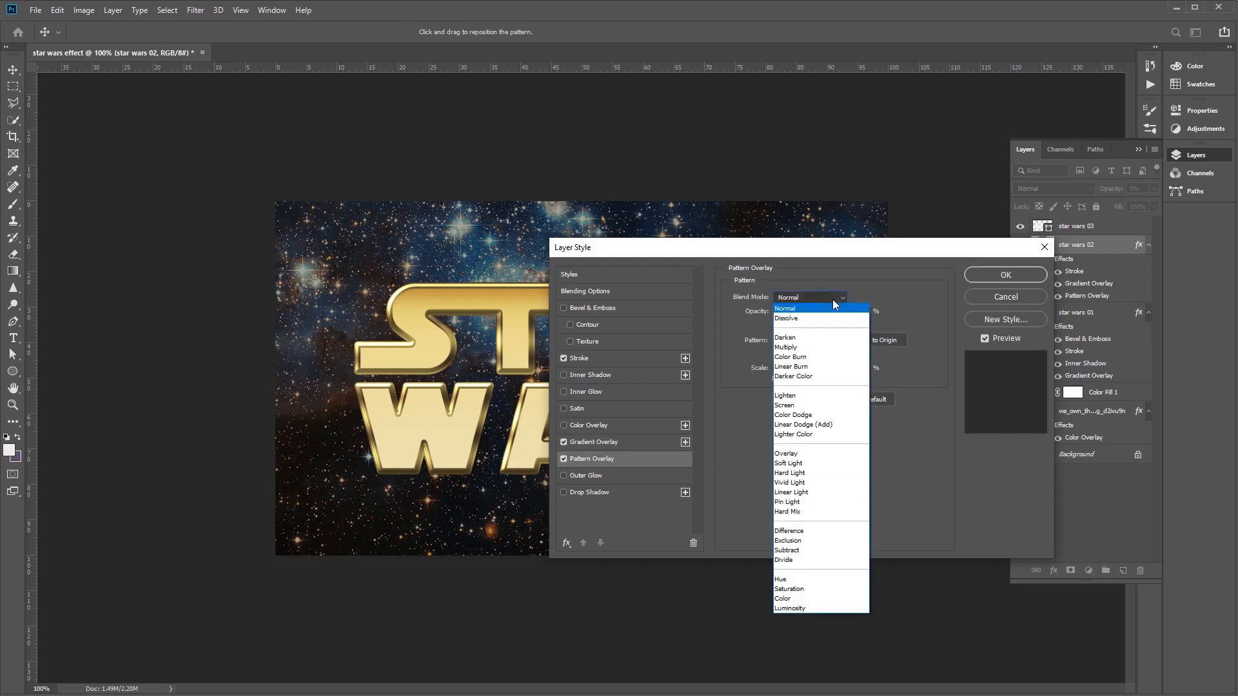
click(834, 451)
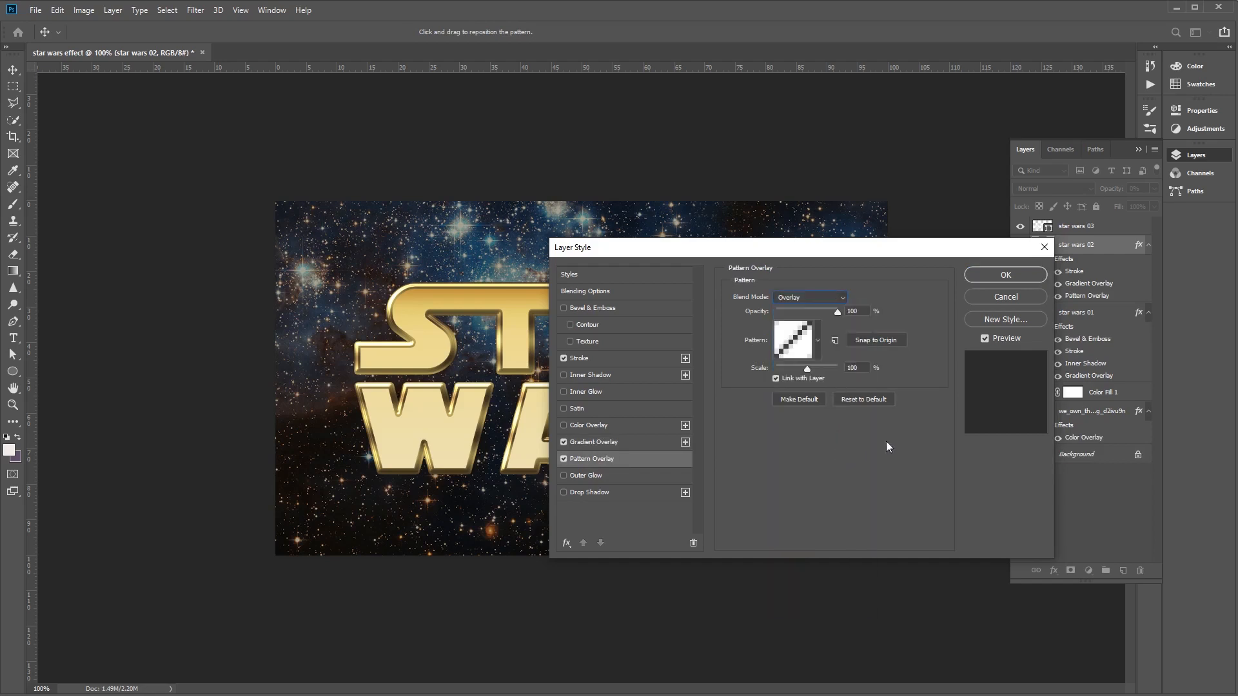
- Load webtreats-tileable-metal-patterns.pat and use its metal_6-512px.jpg pattern for the pattern overlay
click(819, 338)
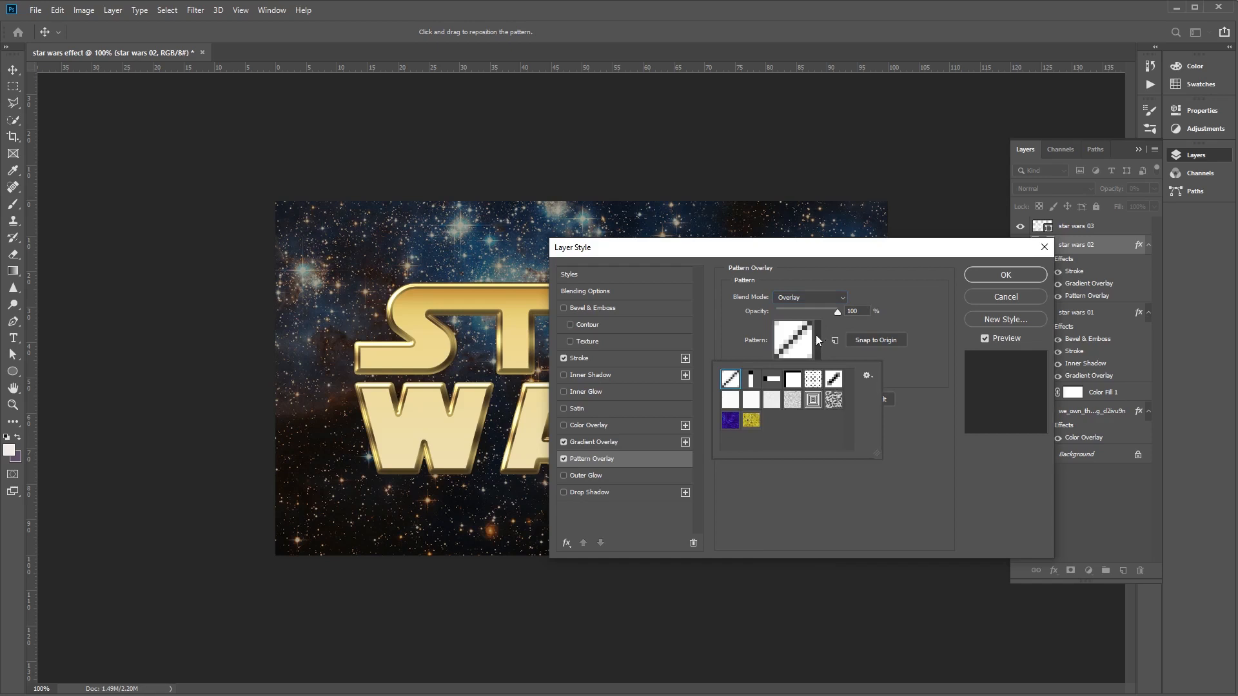
click(867, 376)
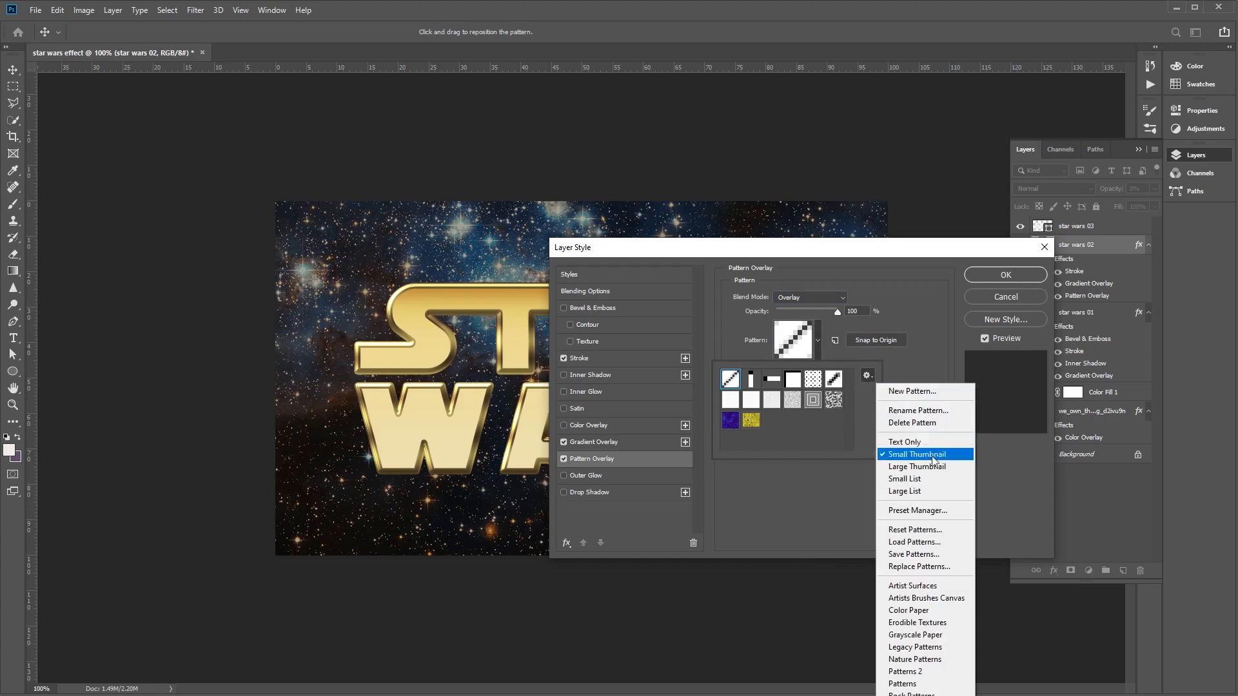
click(918, 542)
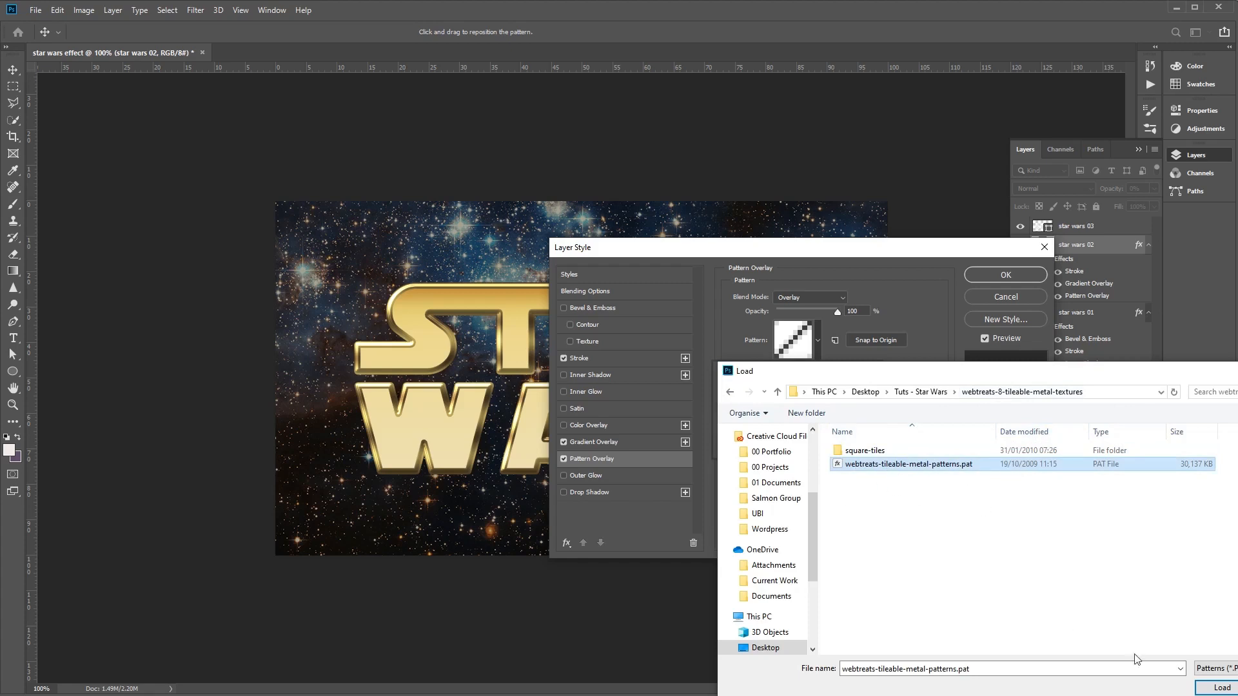
click(1210, 689)
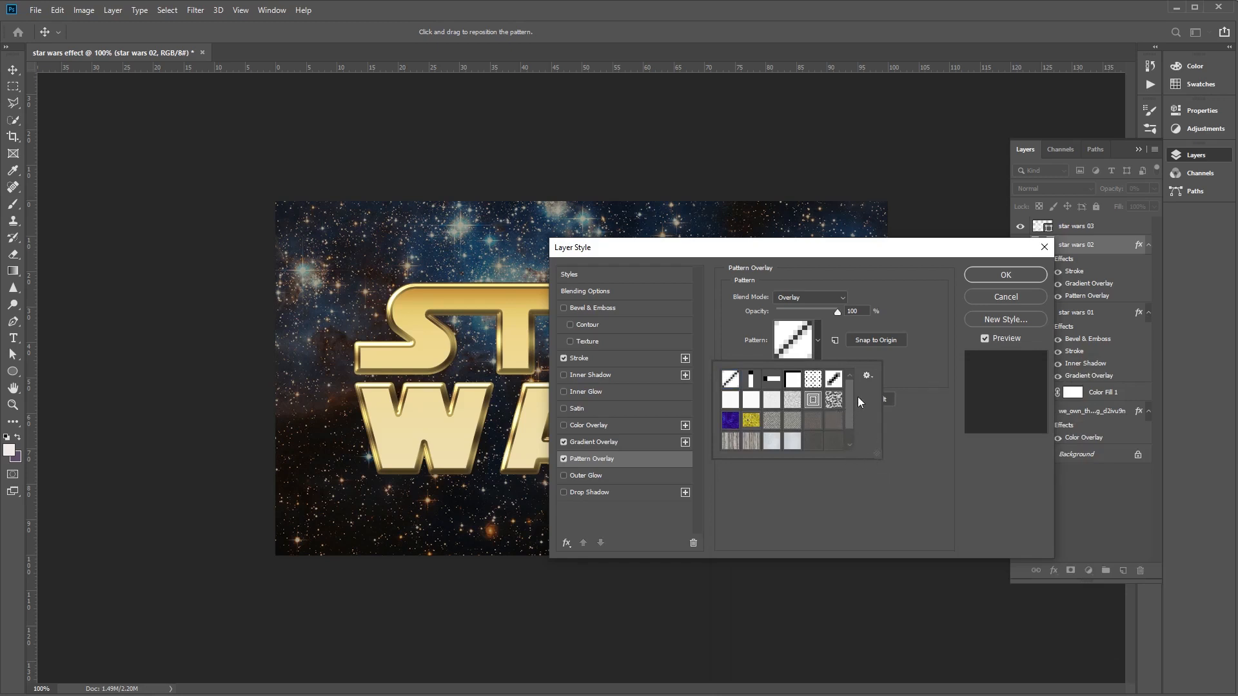
drag(853, 392, 853, 412)
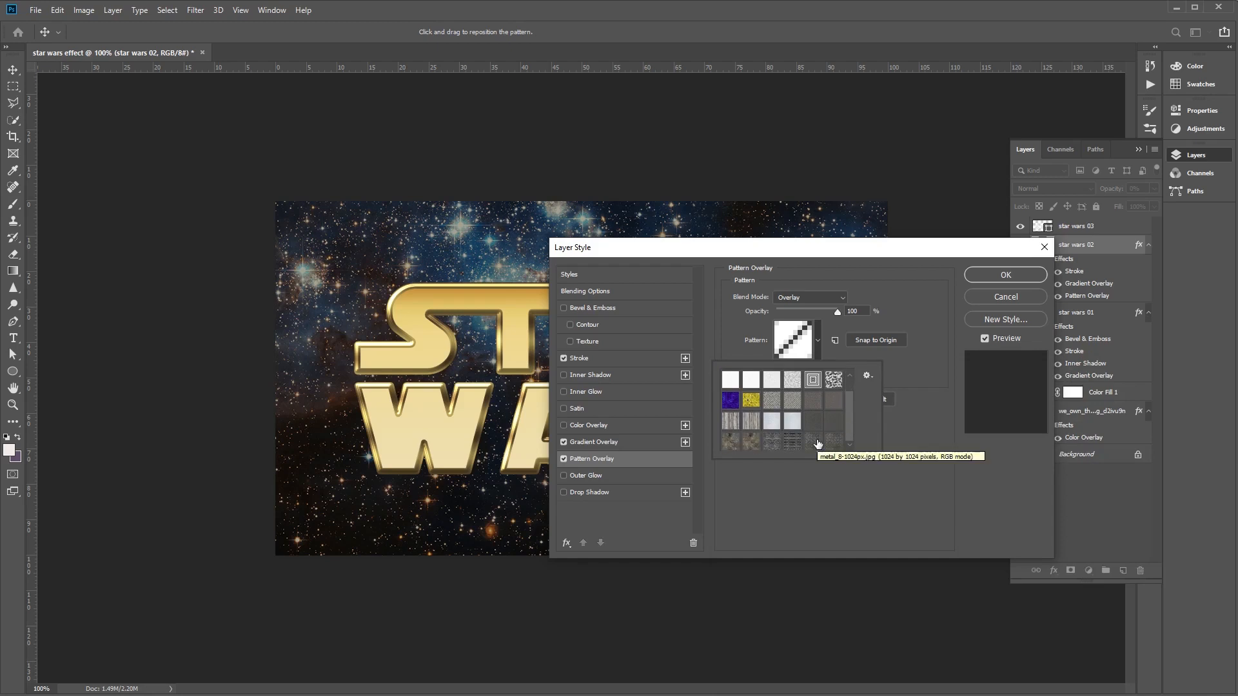
click(751, 442)
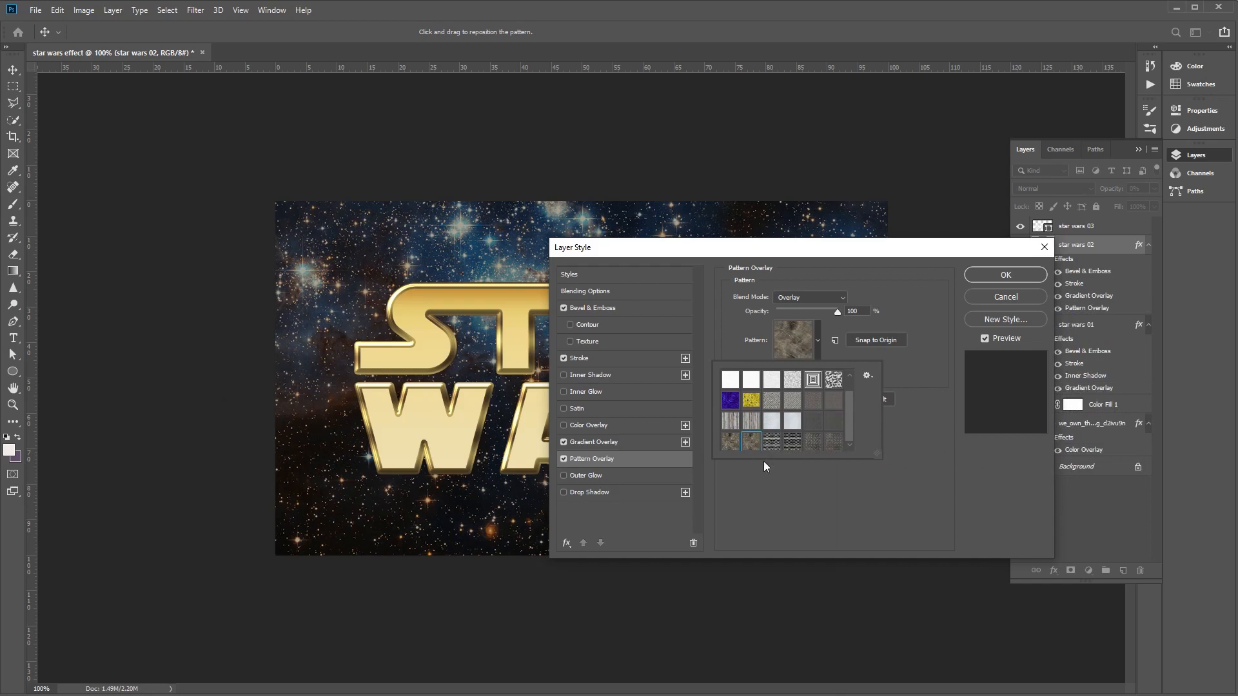
click(777, 496)
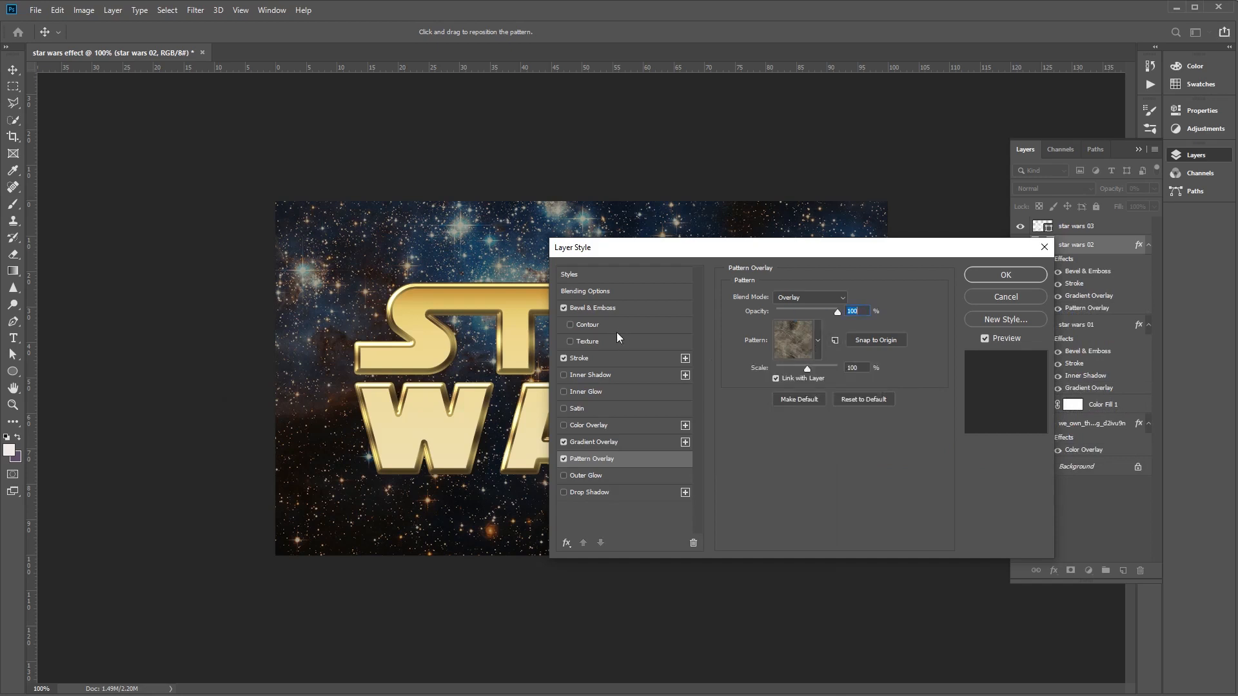
- Set the opacity of star wars 02 to 100% and its fill opacity to 0%, and apply the layer style
click(610, 291)
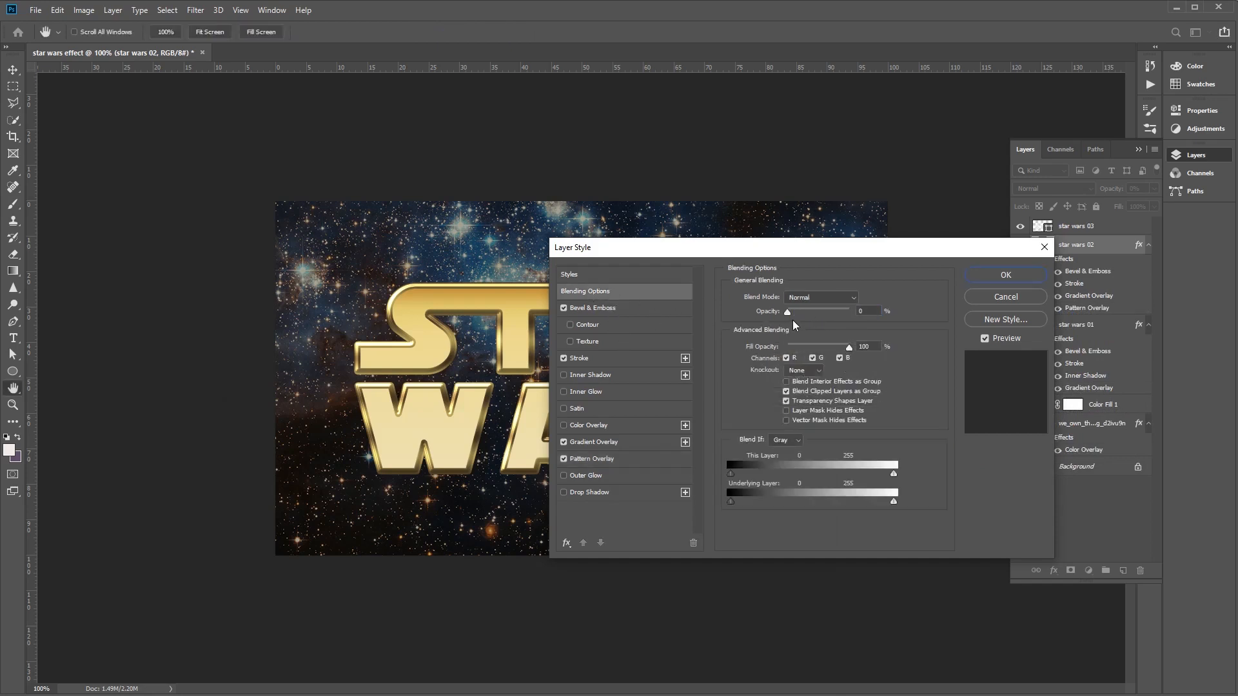
drag(788, 314, 927, 316)
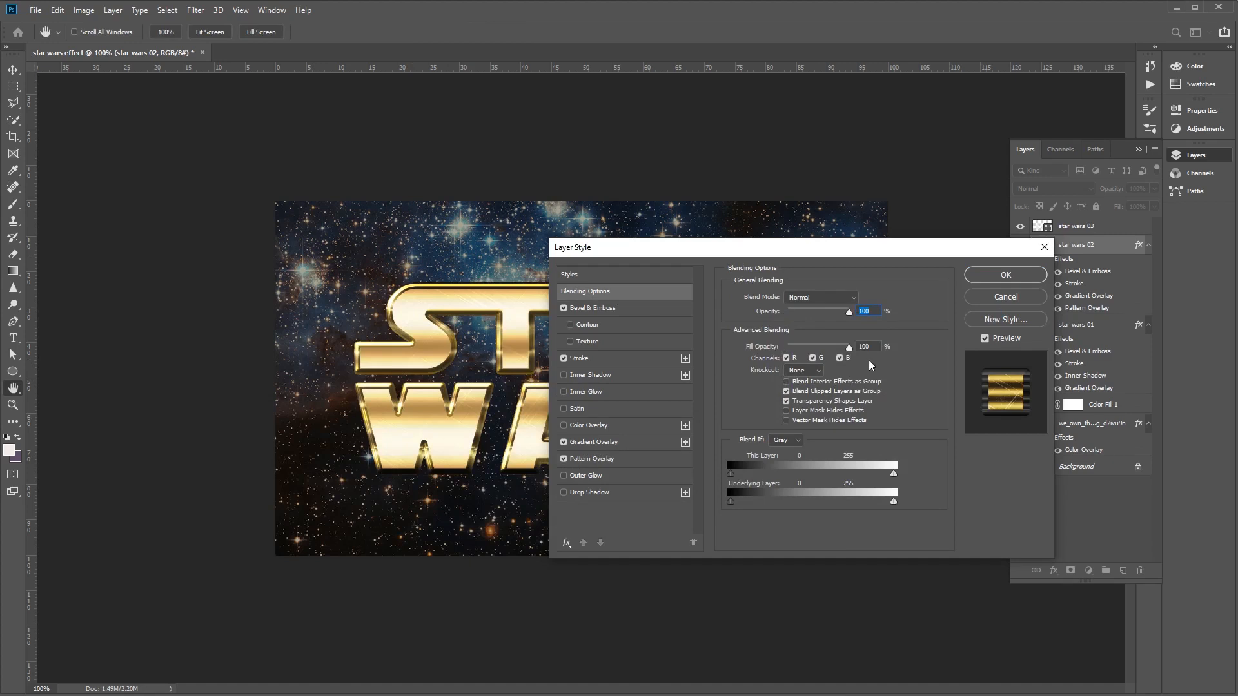
drag(848, 348, 693, 347)
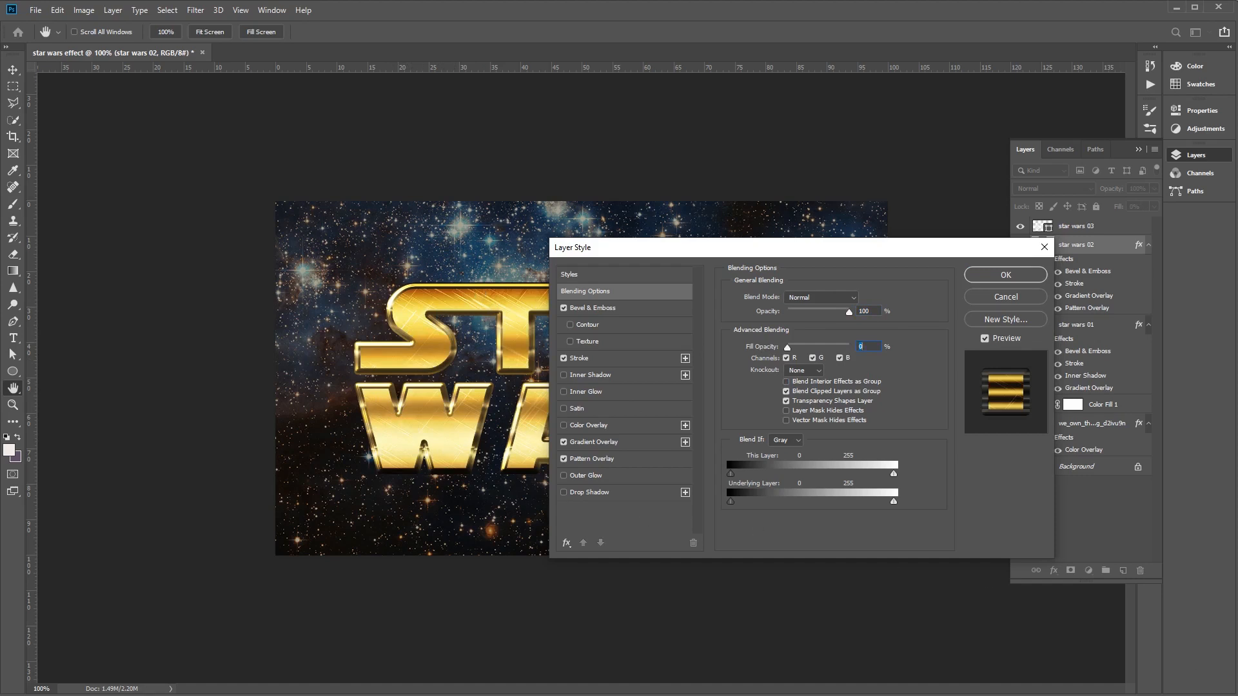
click(1004, 276)
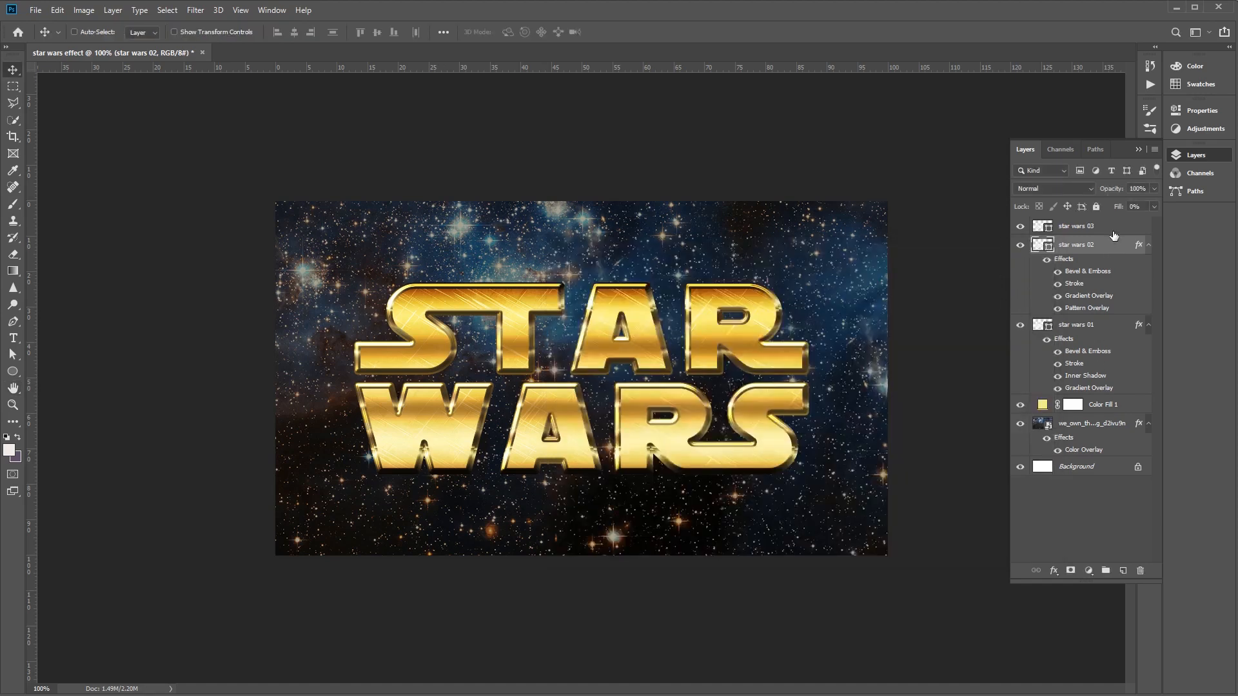
- Open the blending options of the star wars 03 layer and set opacity to 100% and fill opacity to 0%
click(1085, 231)
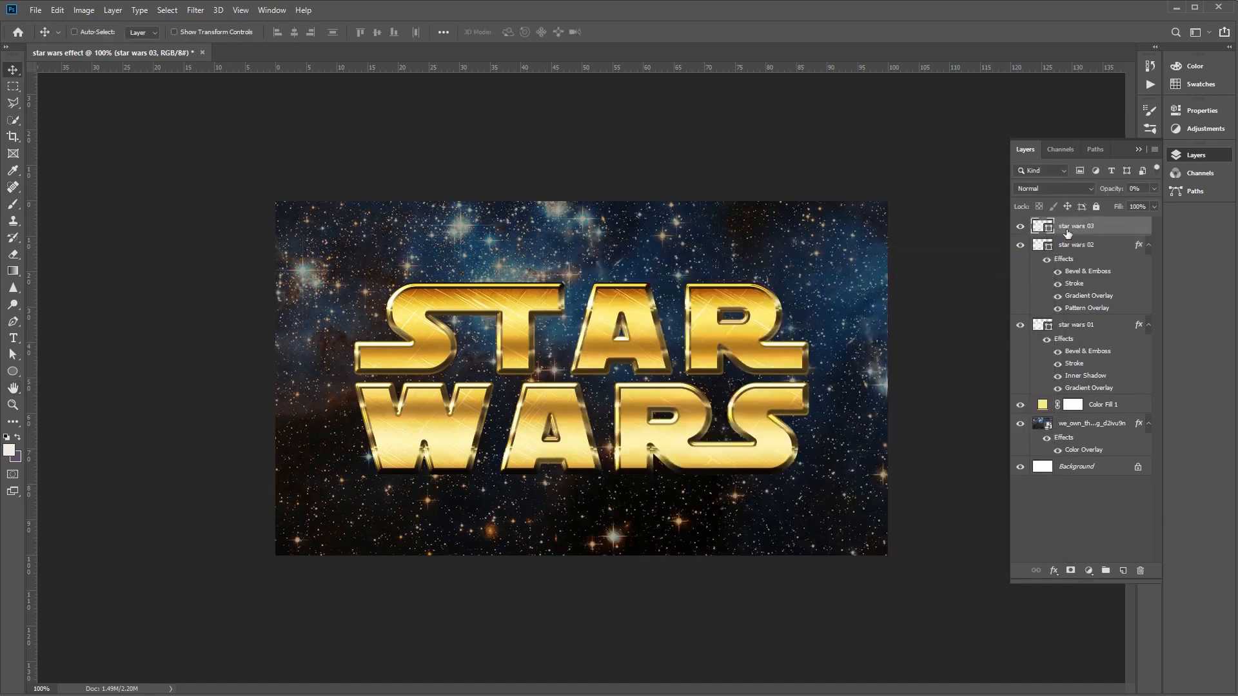
right_click(1076, 228)
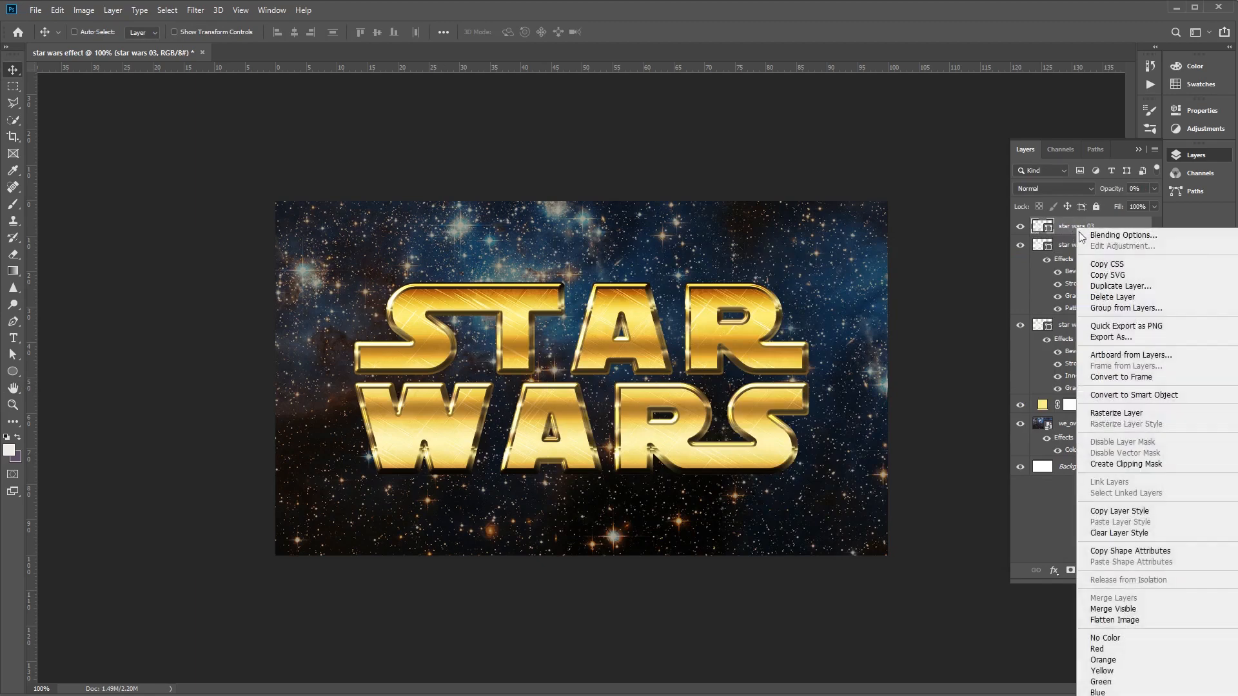
click(1096, 236)
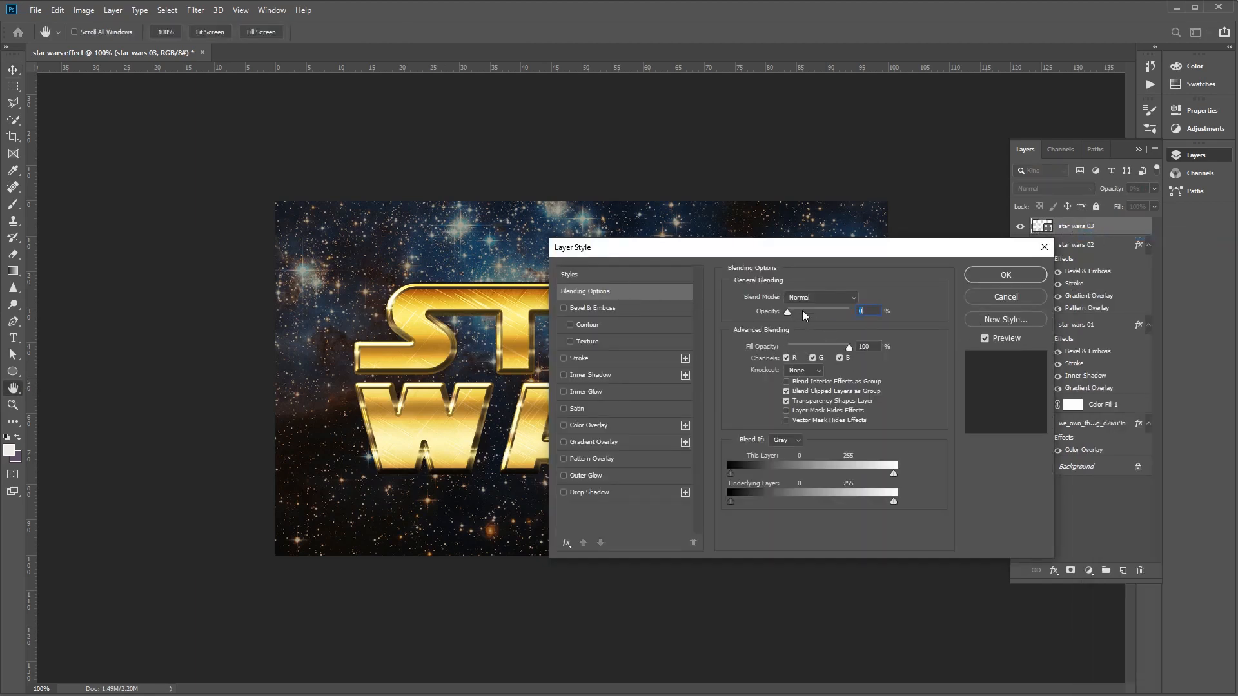
drag(788, 312, 649, 340)
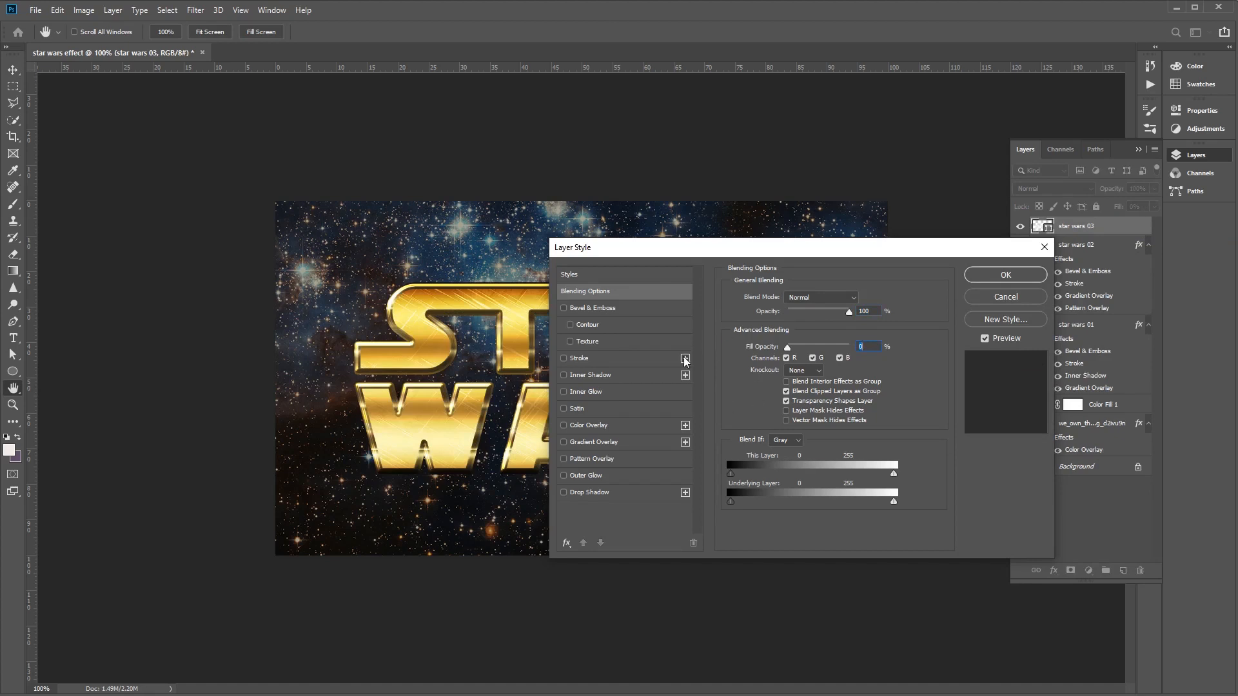
- Enable Bevel & Emboss on star wars 03 with the Smooth technique, 100% depth and a size of 3 px
click(607, 313)
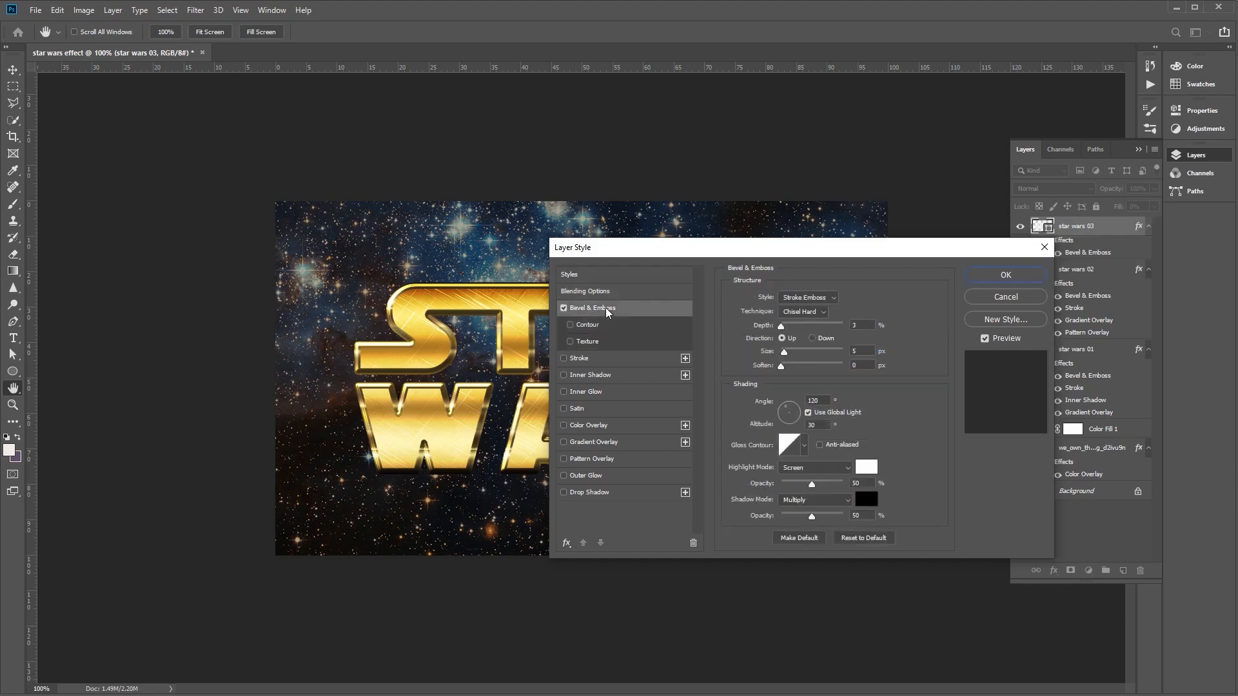
click(818, 314)
click(800, 322)
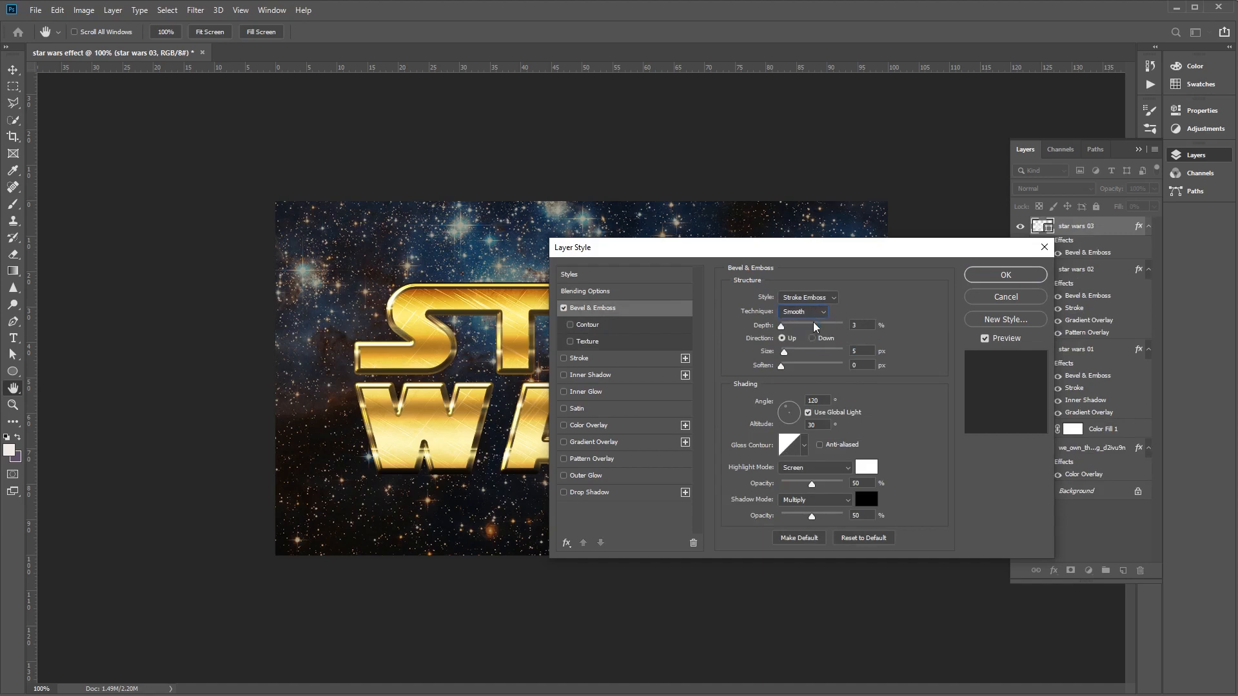
double_click(857, 325)
text(100)
double_click(869, 352)
text(3)
- Set the bevel's gloss contour to the second preset in the third row and make it anti-aliased
click(805, 446)
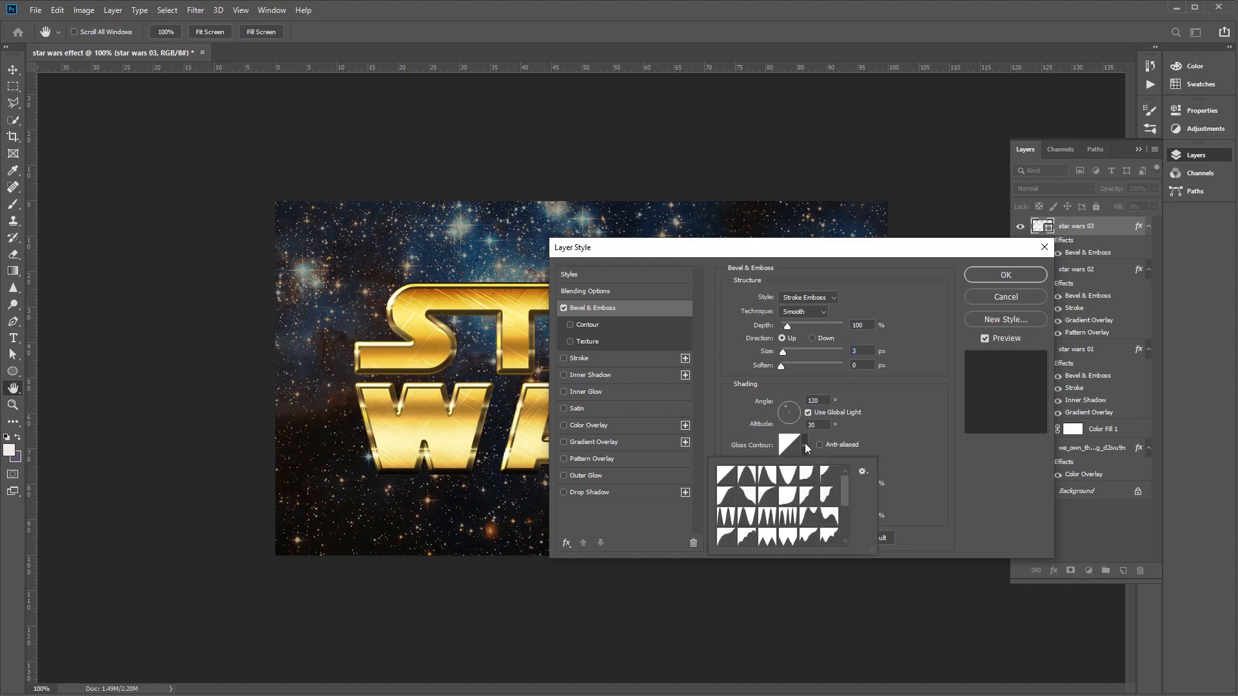
click(753, 521)
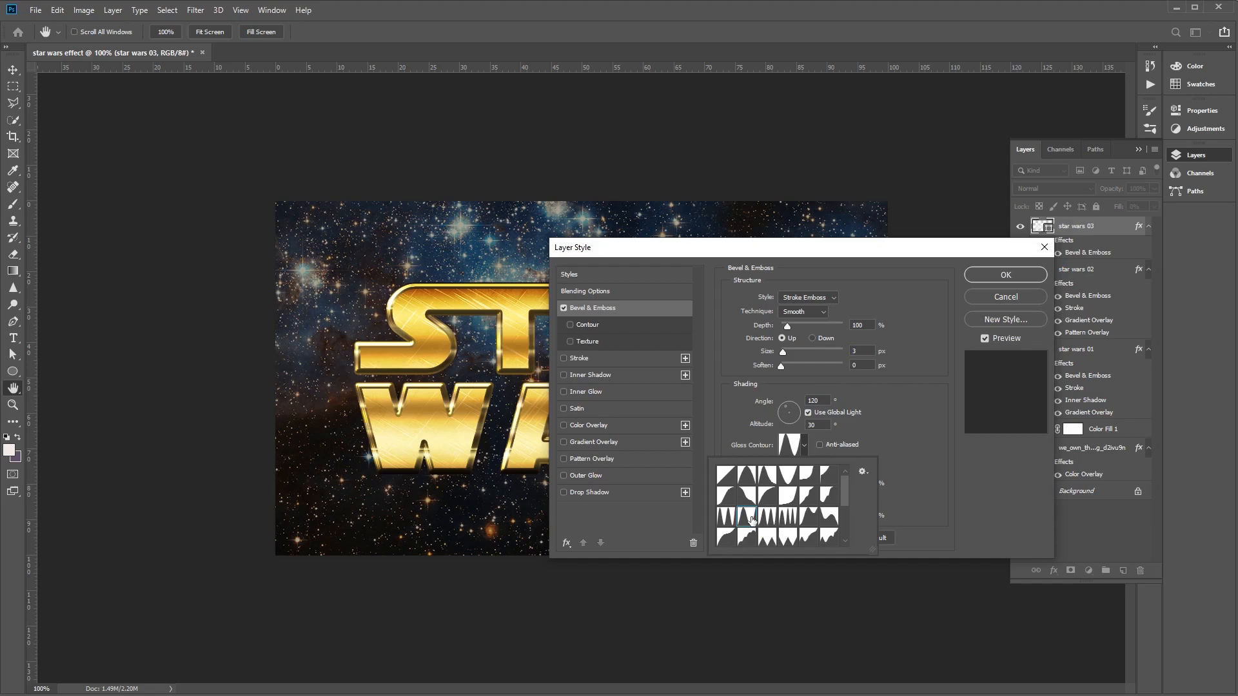
click(926, 453)
click(819, 445)
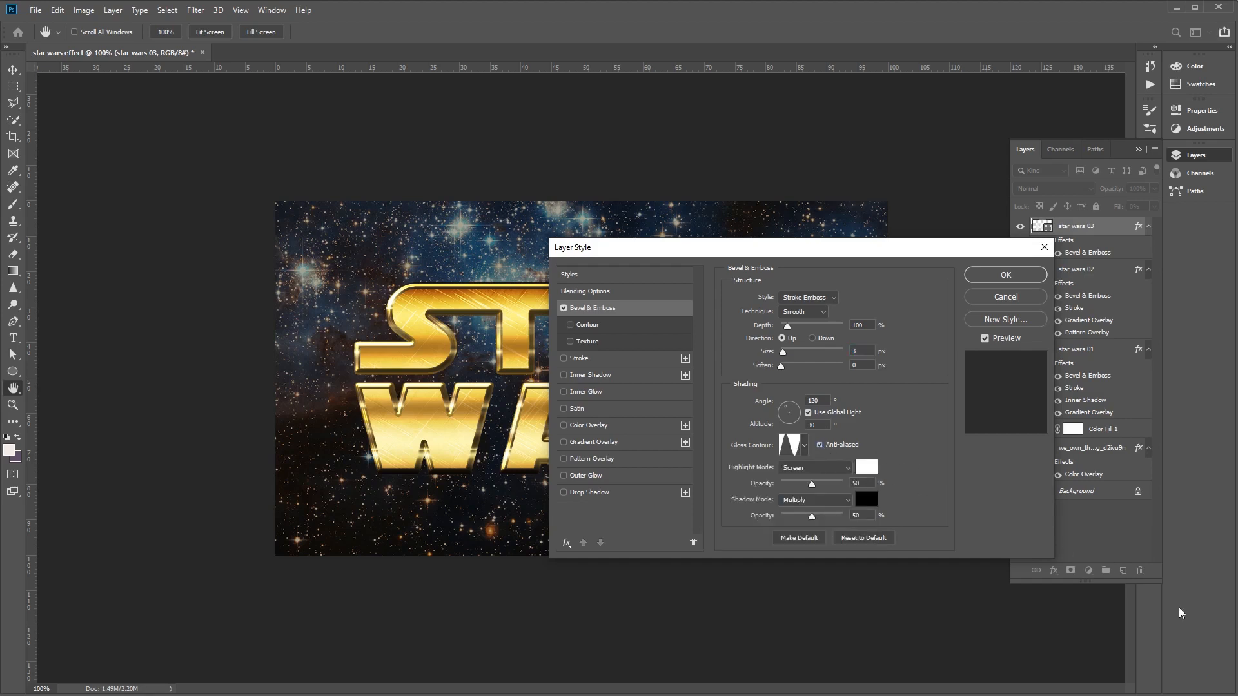
- Set the bevel's highlight mode to Vivid Light and both the highlight and shadow opacity to 75%
click(802, 470)
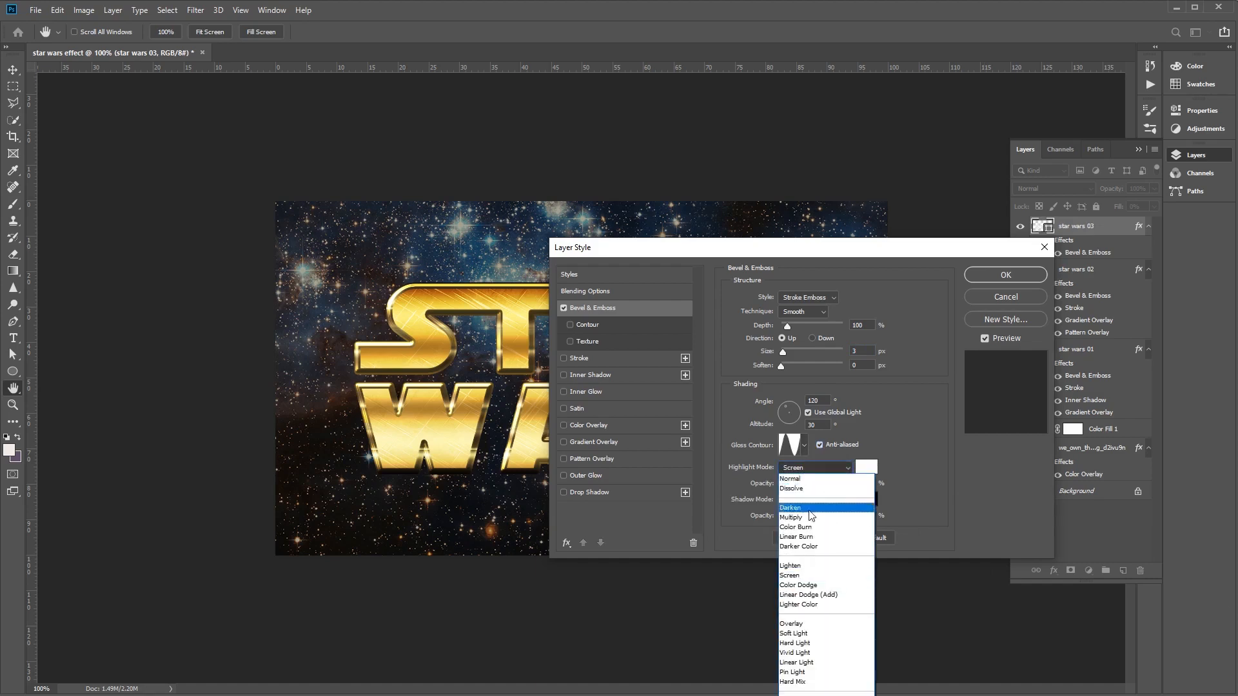
click(820, 653)
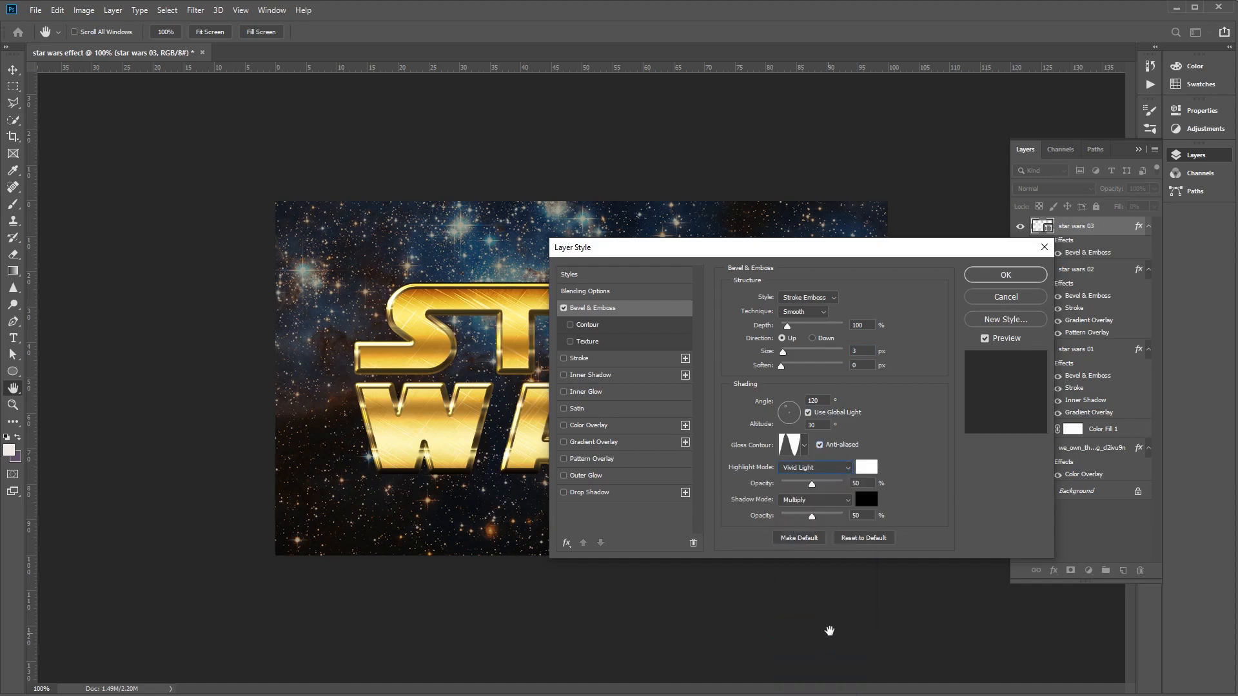
drag(863, 484, 772, 474)
text(75)
double_click(868, 516)
text(7)
- Enable an anti-aliased Contour for the bevel using the fifth preset in the first row, and apply the layer style
click(595, 327)
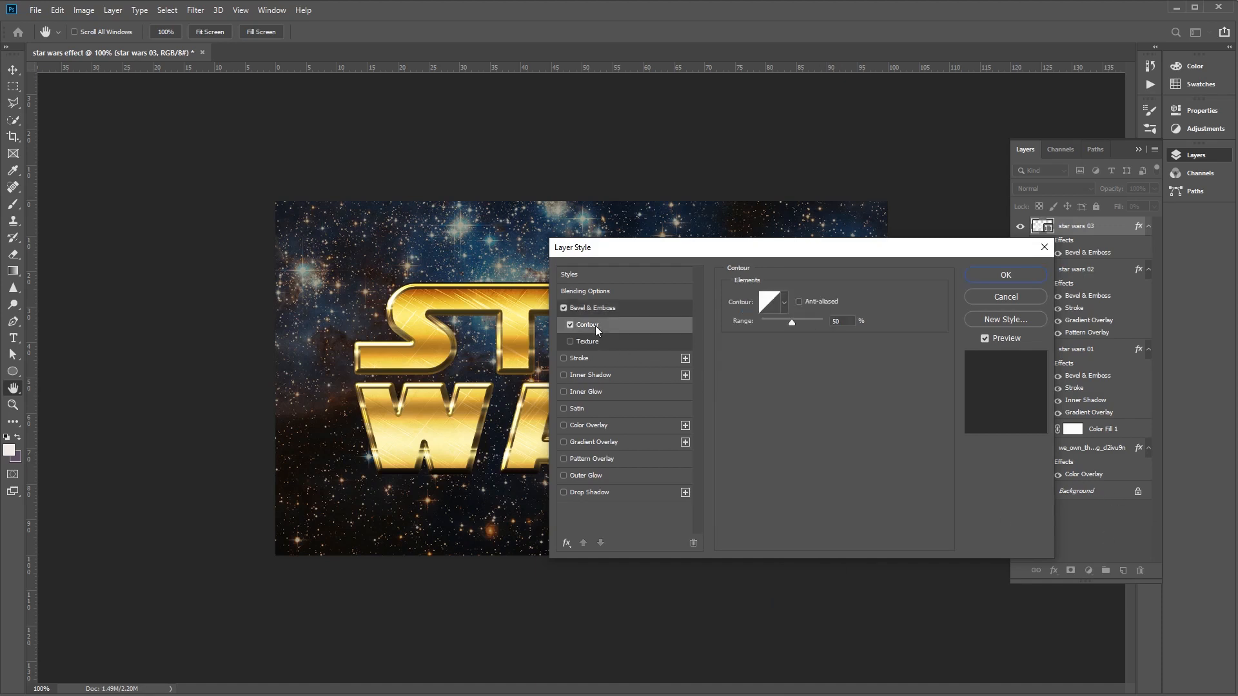
click(803, 303)
click(785, 304)
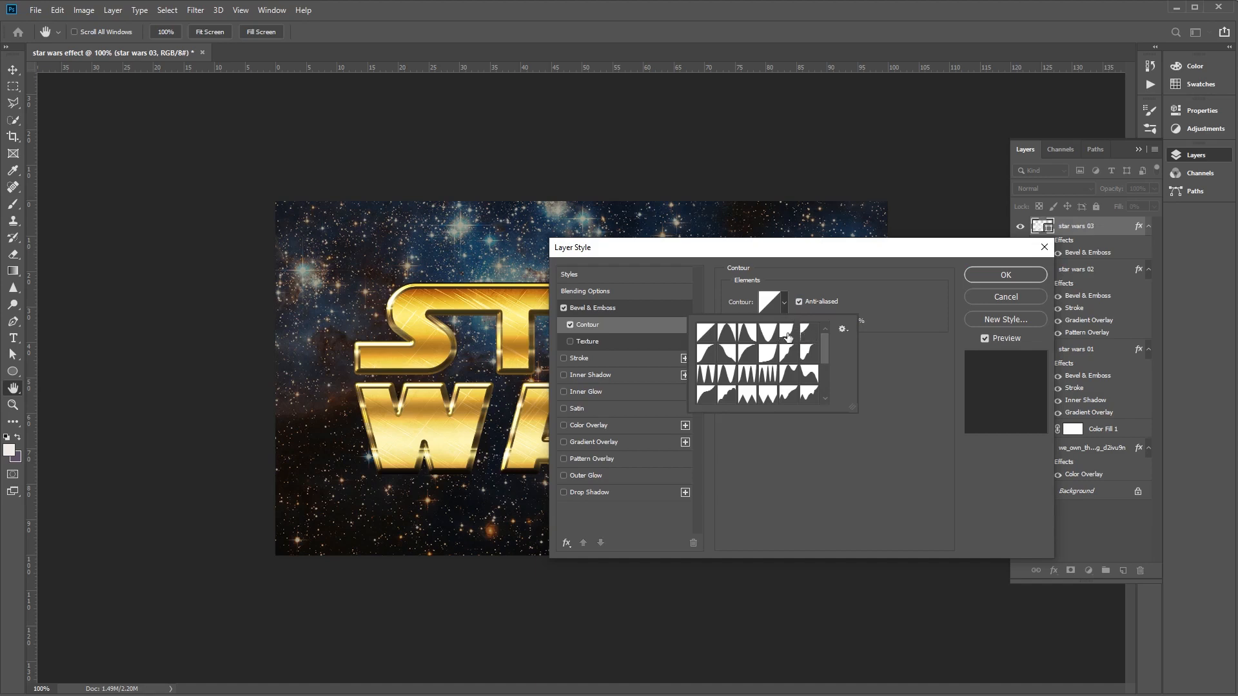
click(789, 336)
click(970, 277)
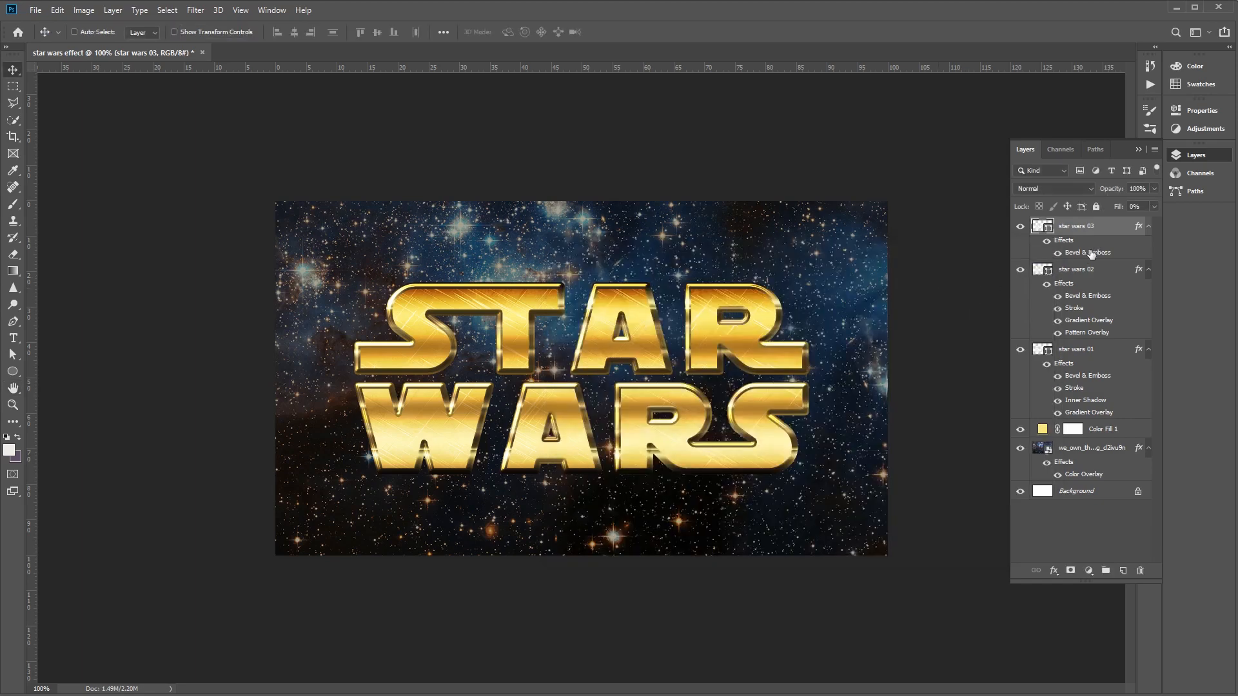
- Reopen the layer style of star wars 03 and enable a Stroke with a size of 10 px
double_click(1092, 253)
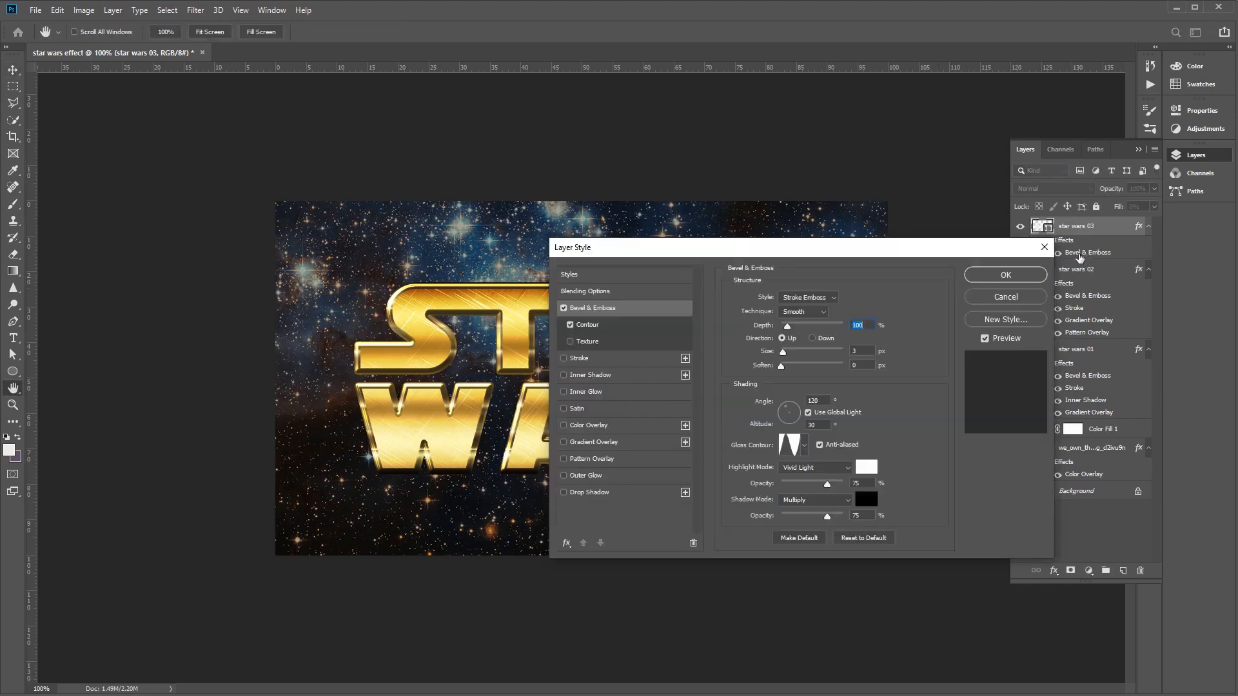
click(592, 325)
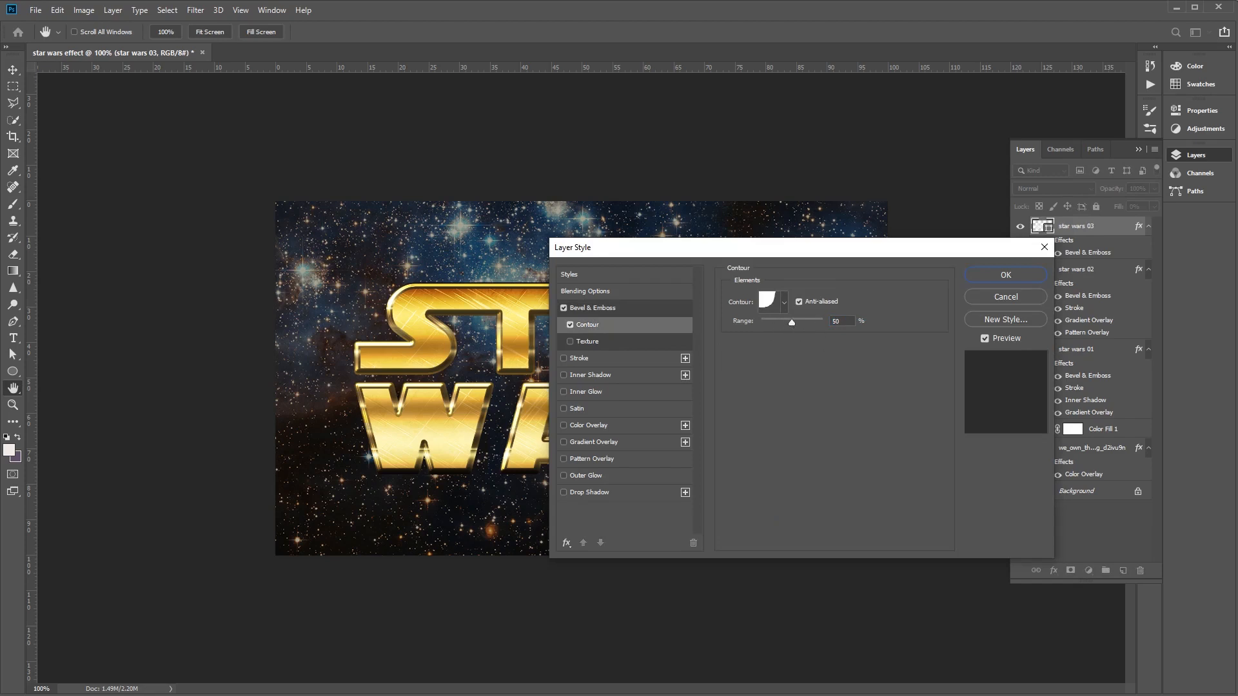
click(590, 358)
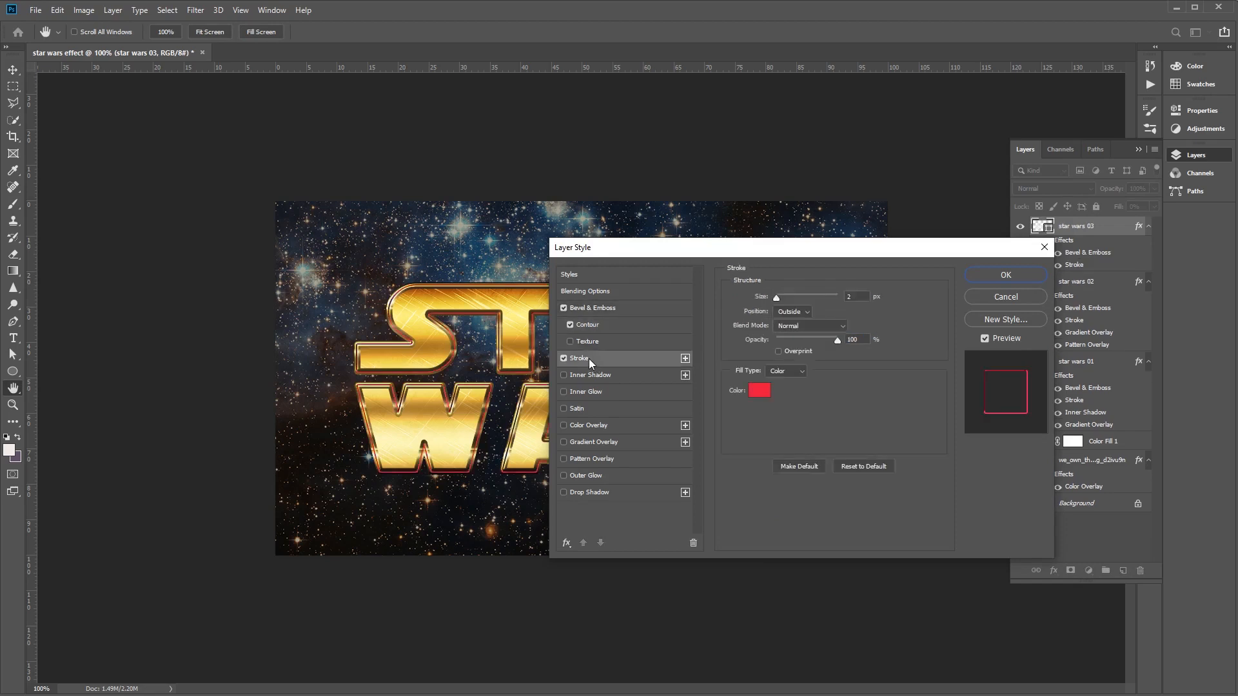
double_click(861, 294)
text(10)
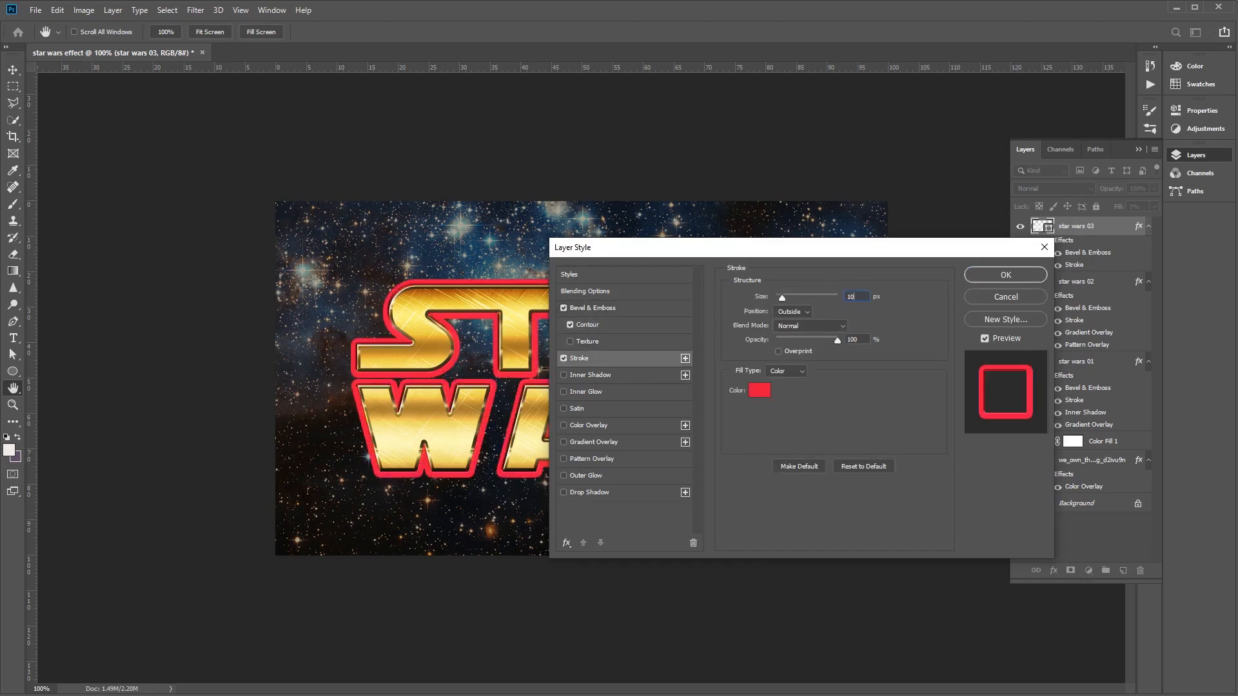
- Set the stroke's position to Center and its blend mode to Overlay
drag(746, 251, 785, 253)
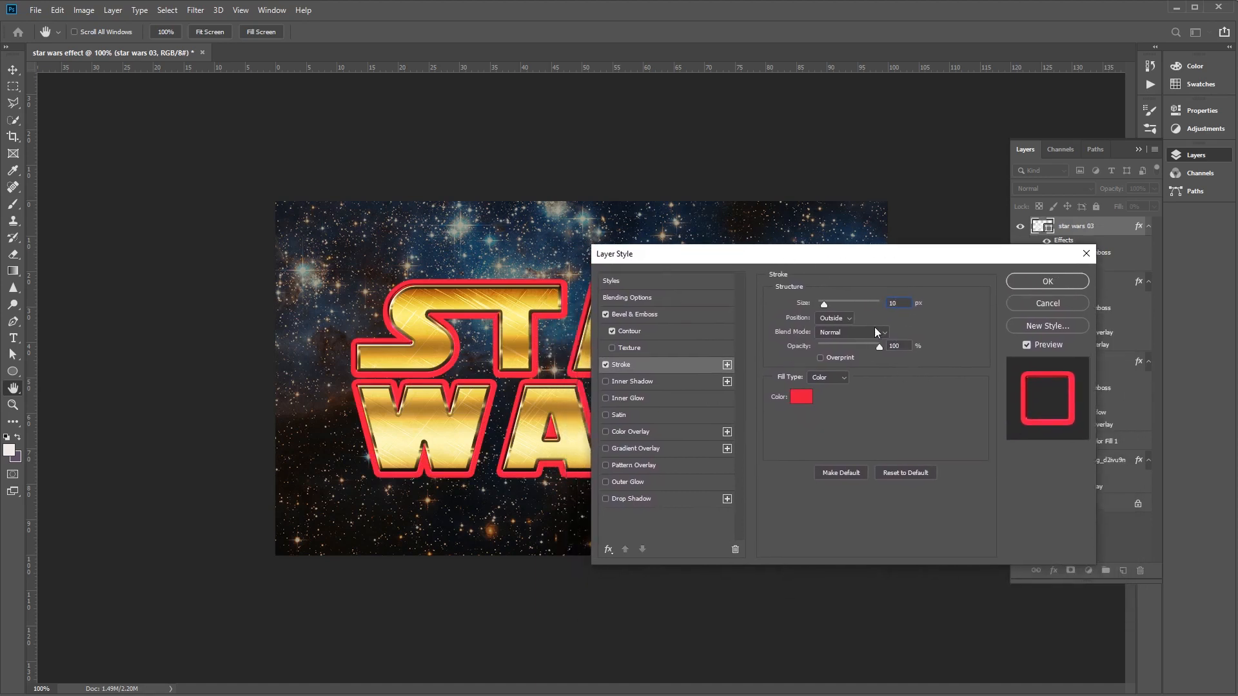
click(835, 317)
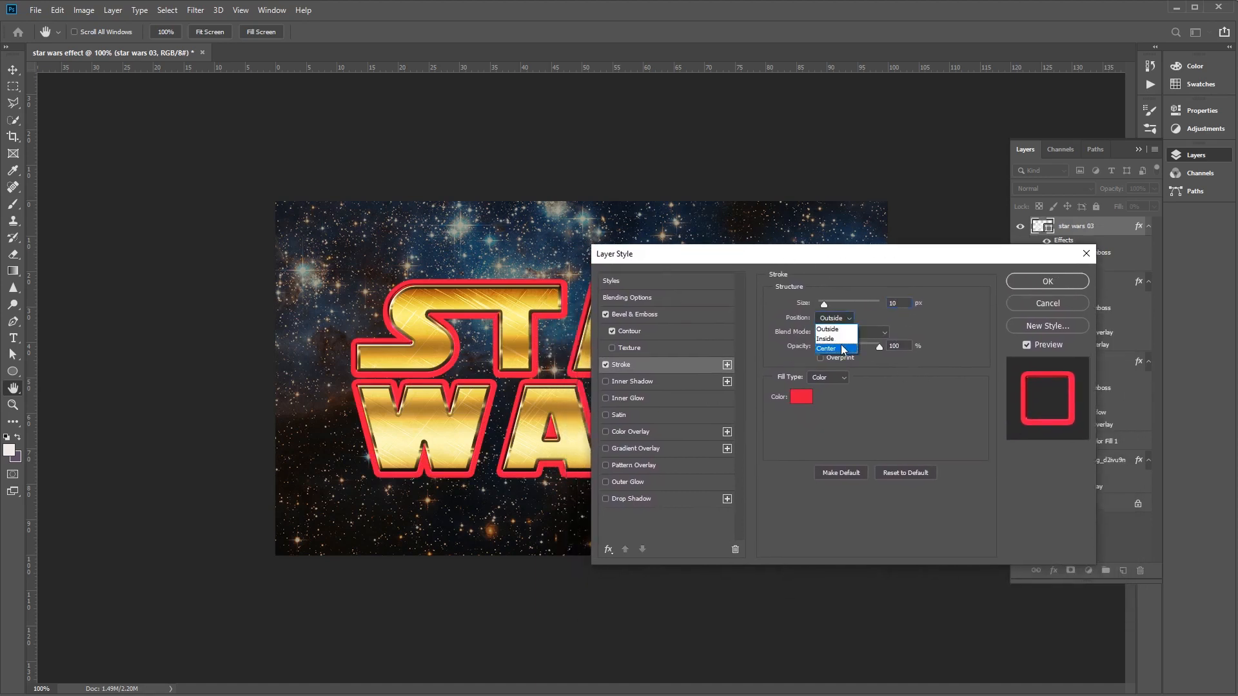
click(842, 349)
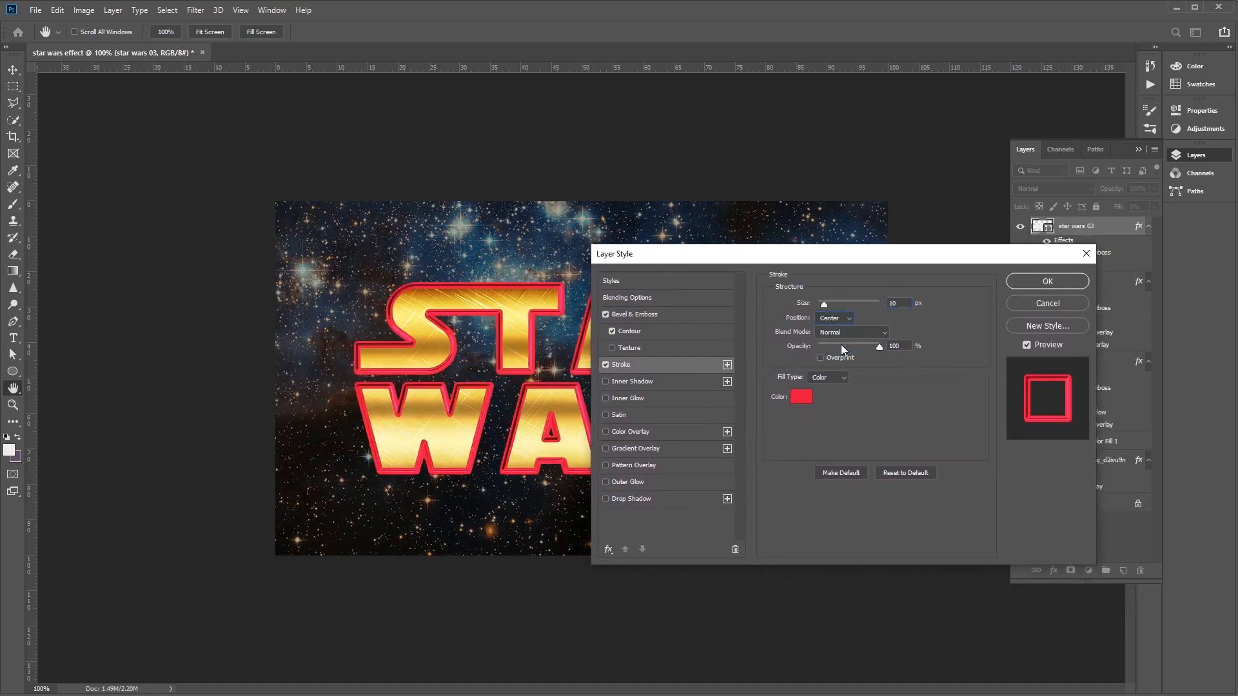
click(877, 329)
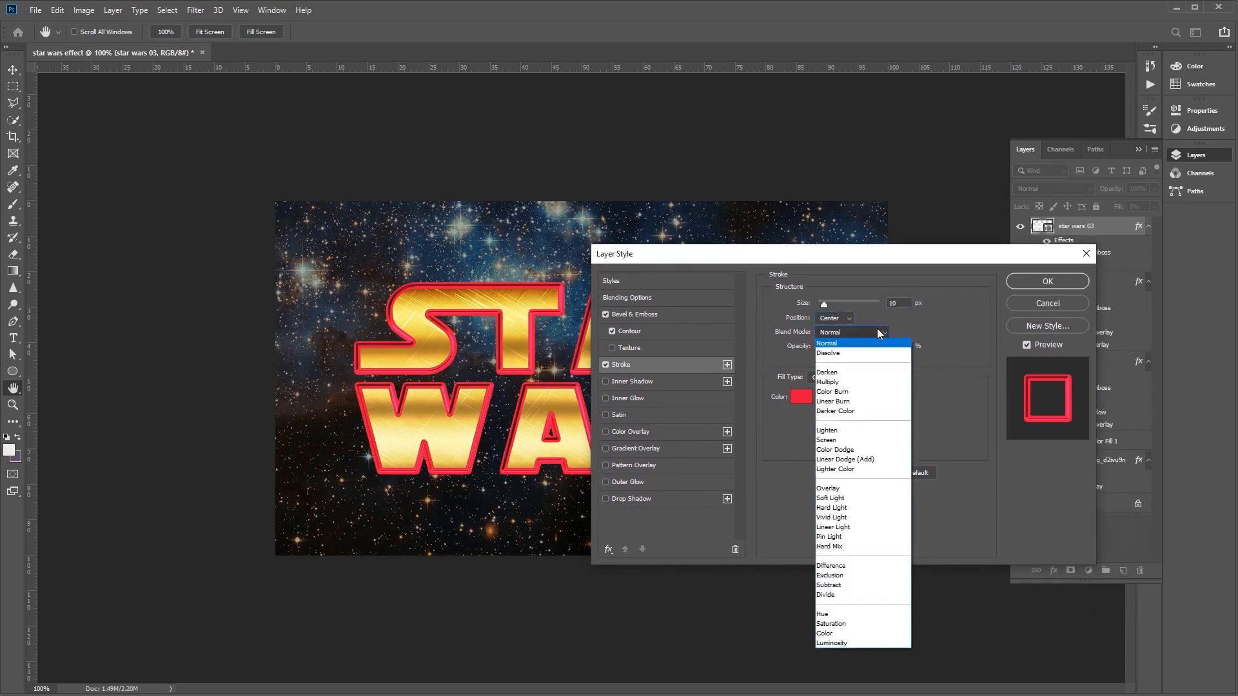
click(856, 489)
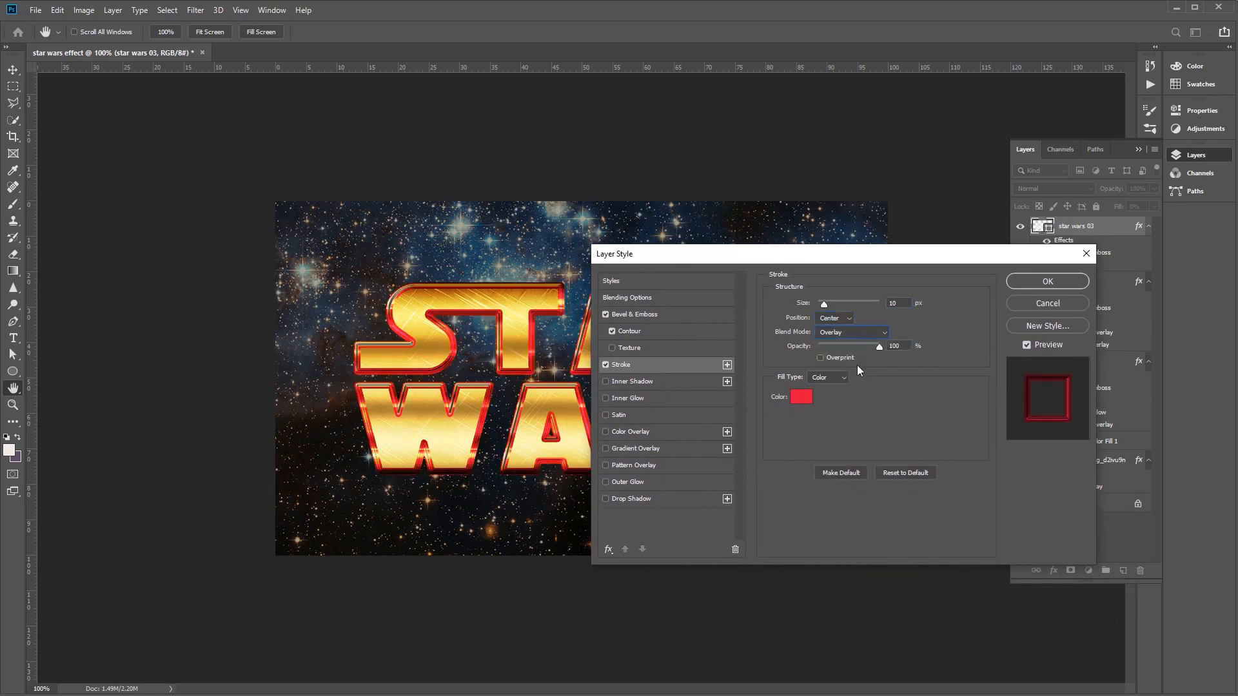
- Change the stroke's fill type to Gradient with the Reflected style and an angle of 5°
click(829, 377)
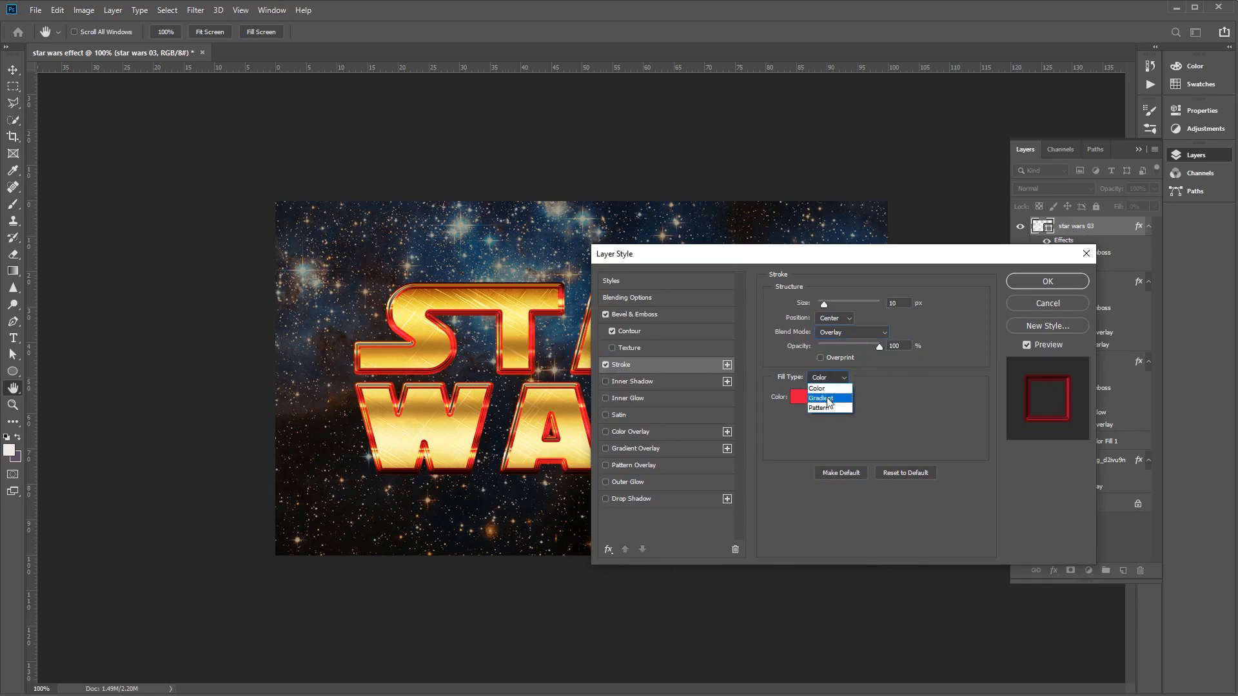
click(828, 399)
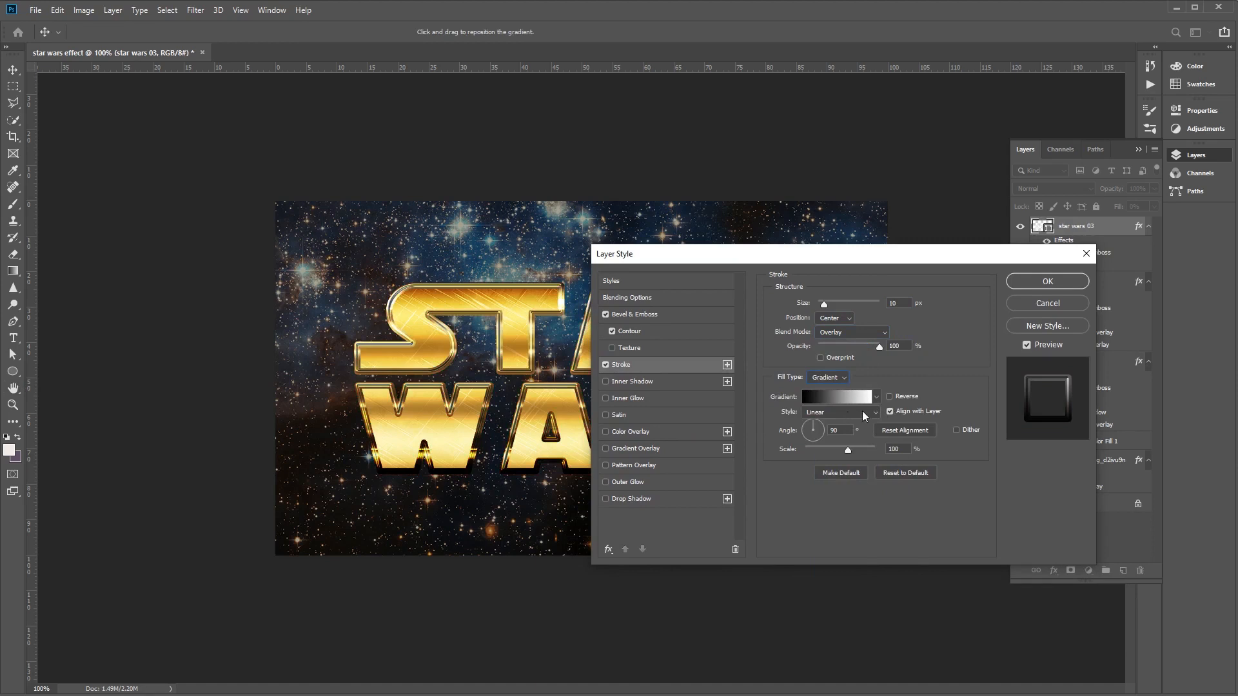
click(862, 412)
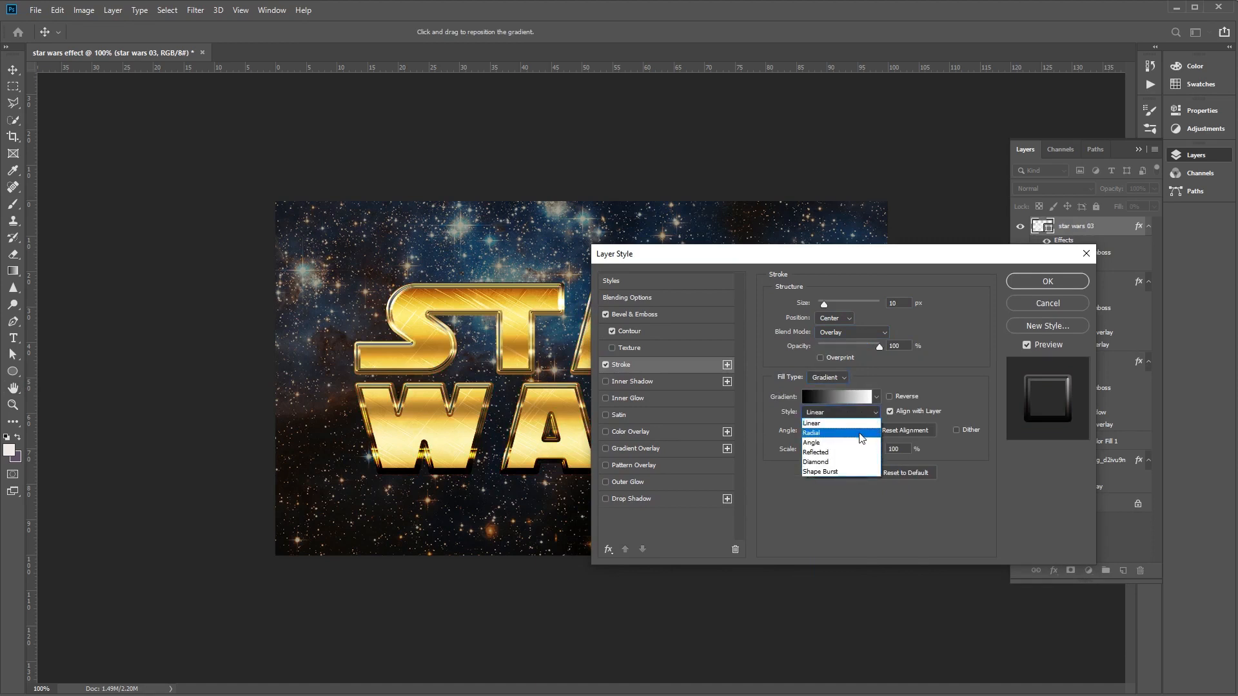
click(860, 452)
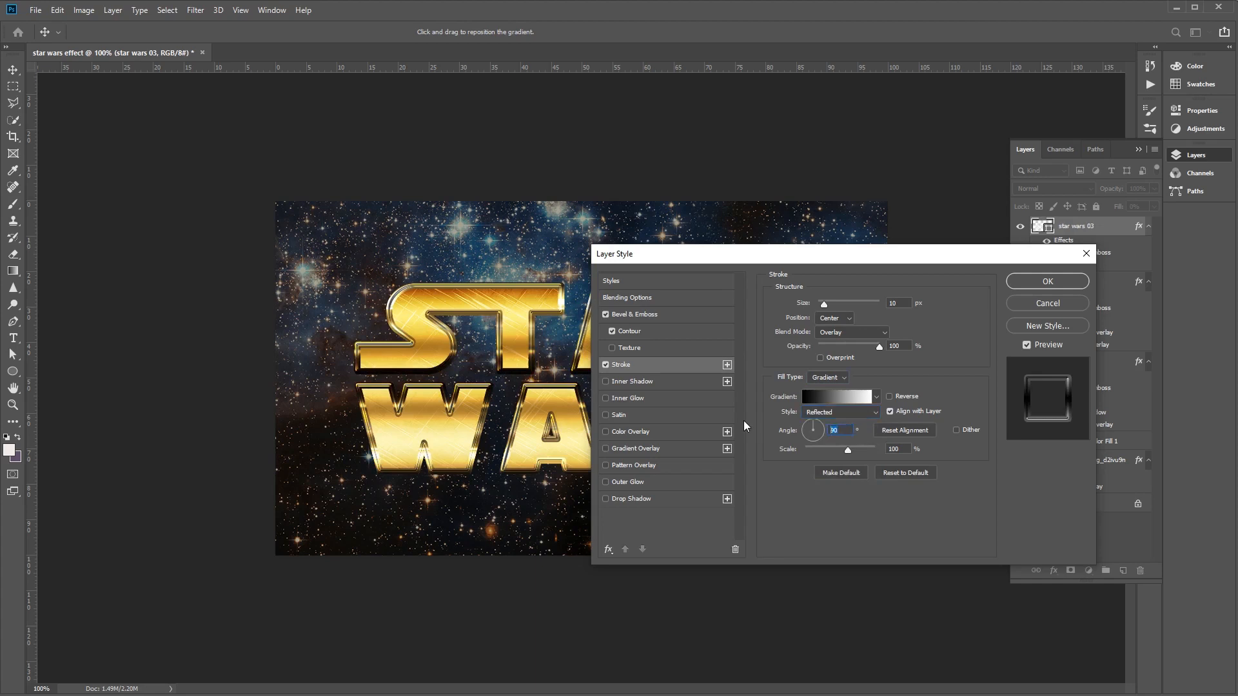
text(5)
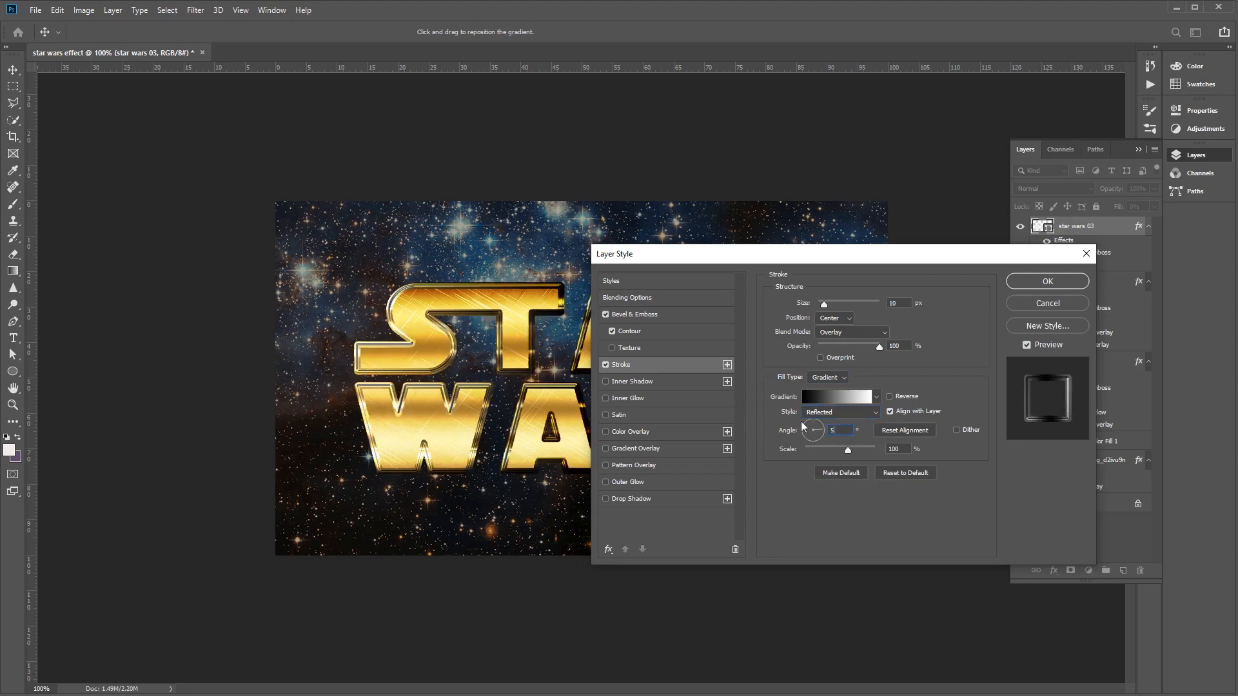
- Choose the Golden Dial Top X11 preset as the stroke's gradient and apply the layer style
click(847, 395)
drag(545, 215, 664, 238)
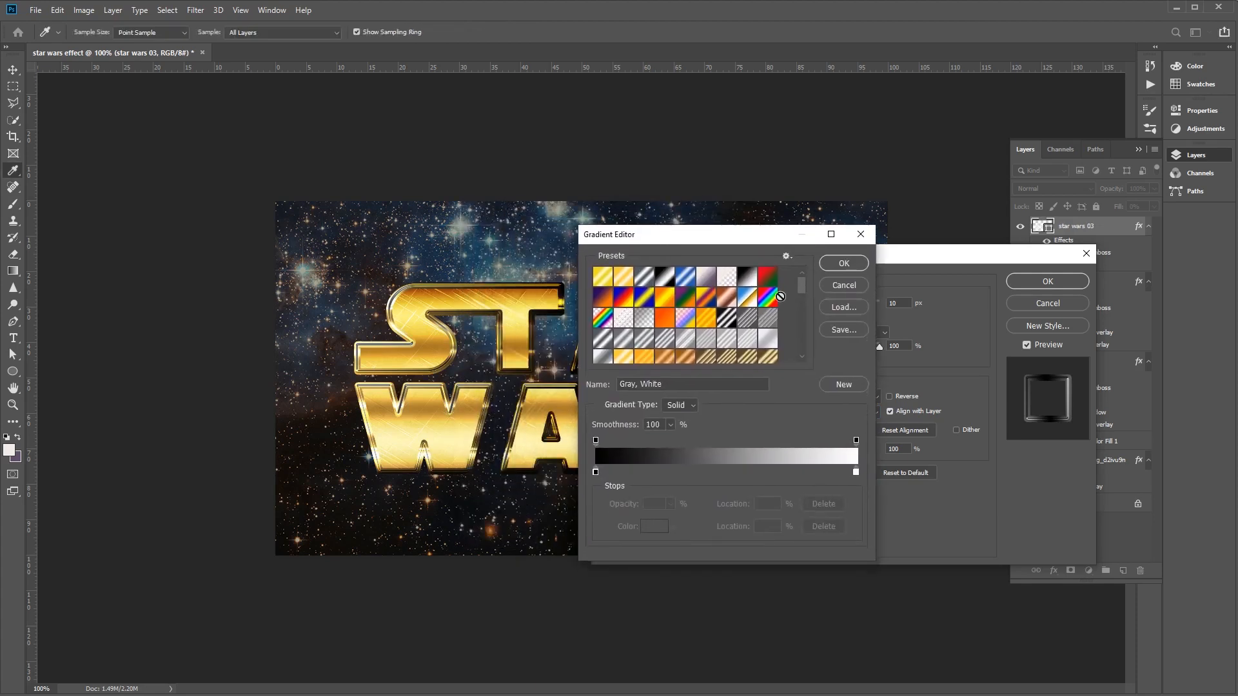
drag(802, 288, 802, 298)
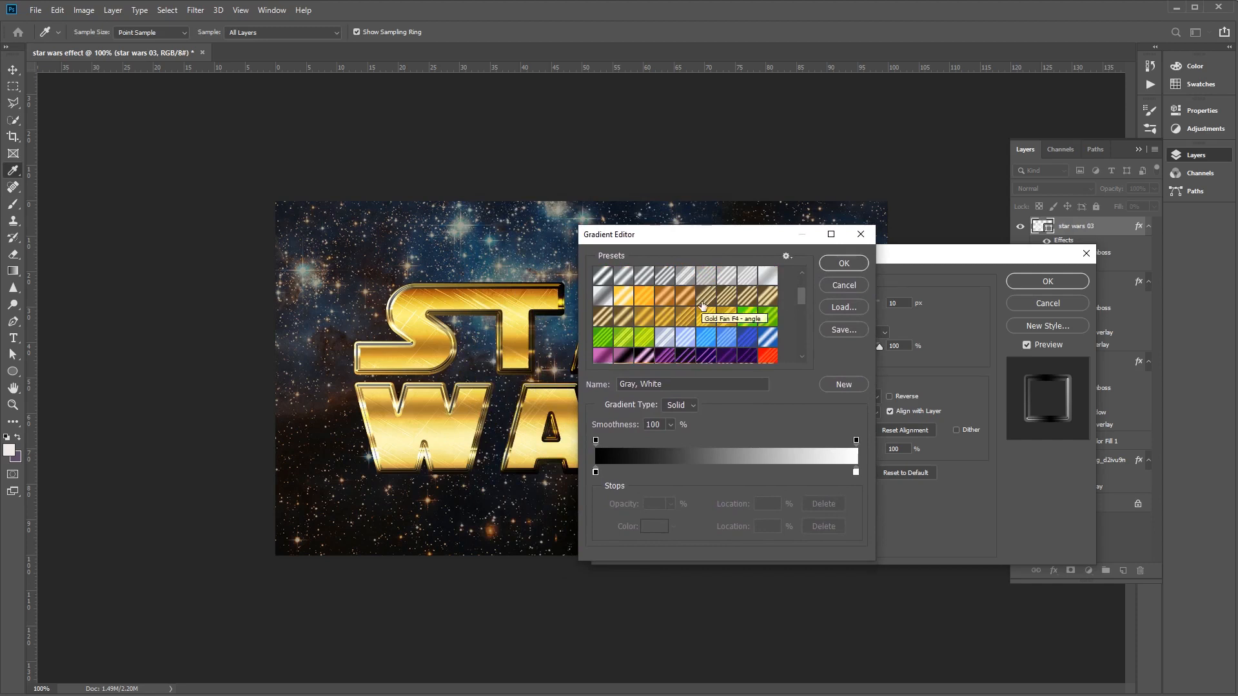
click(726, 300)
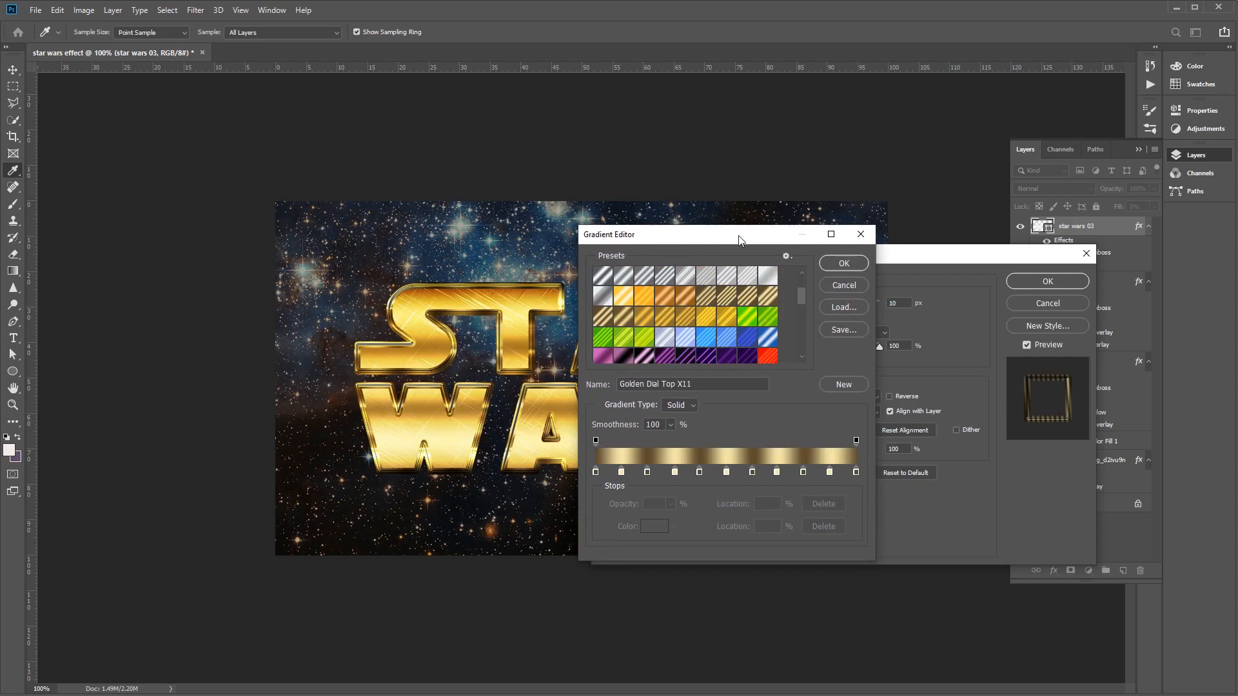
drag(740, 240, 821, 242)
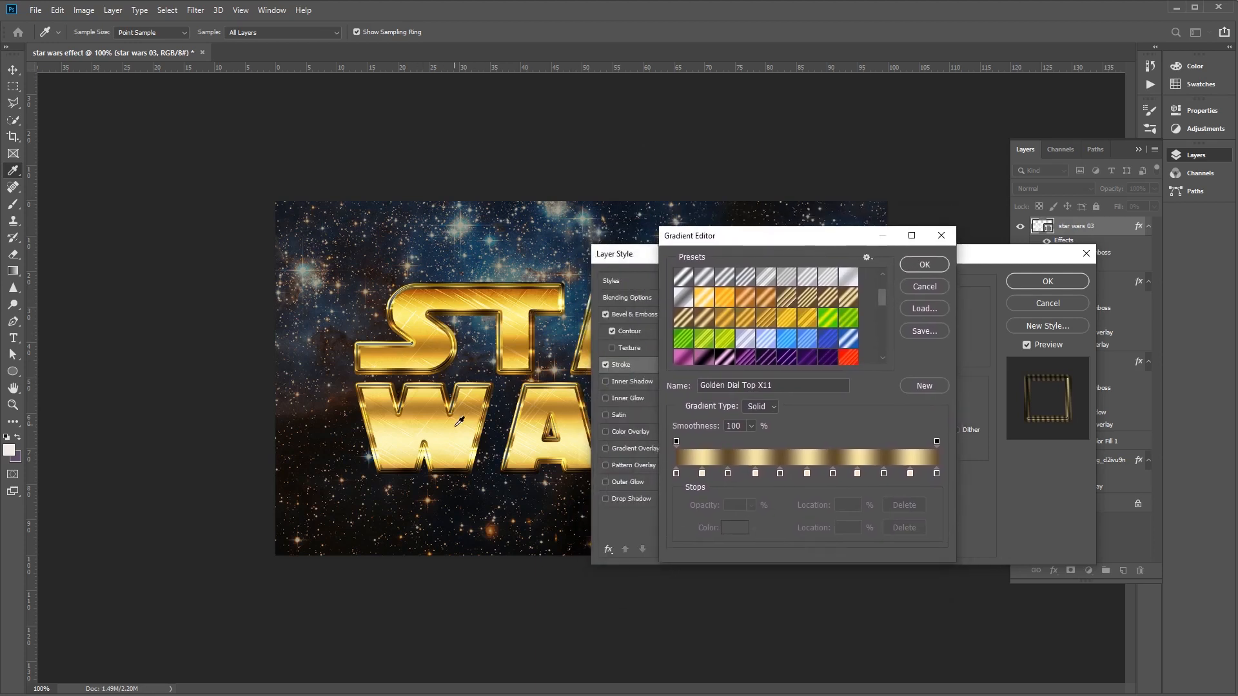
click(926, 265)
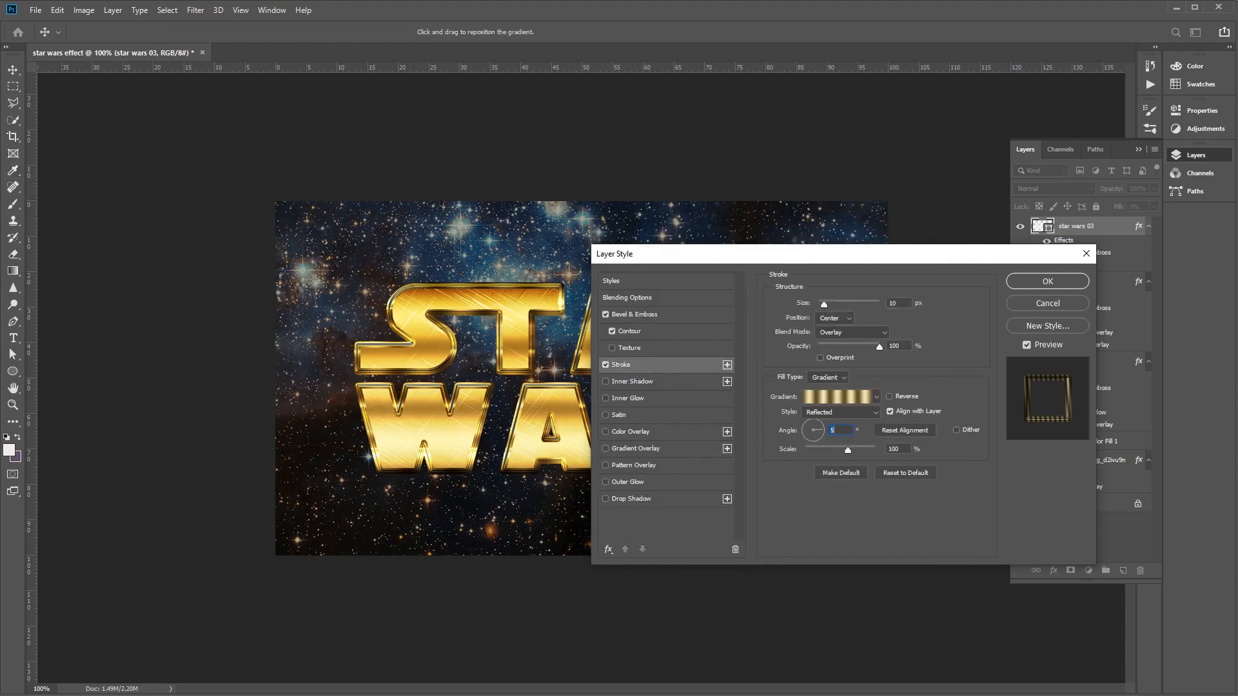
click(1048, 281)
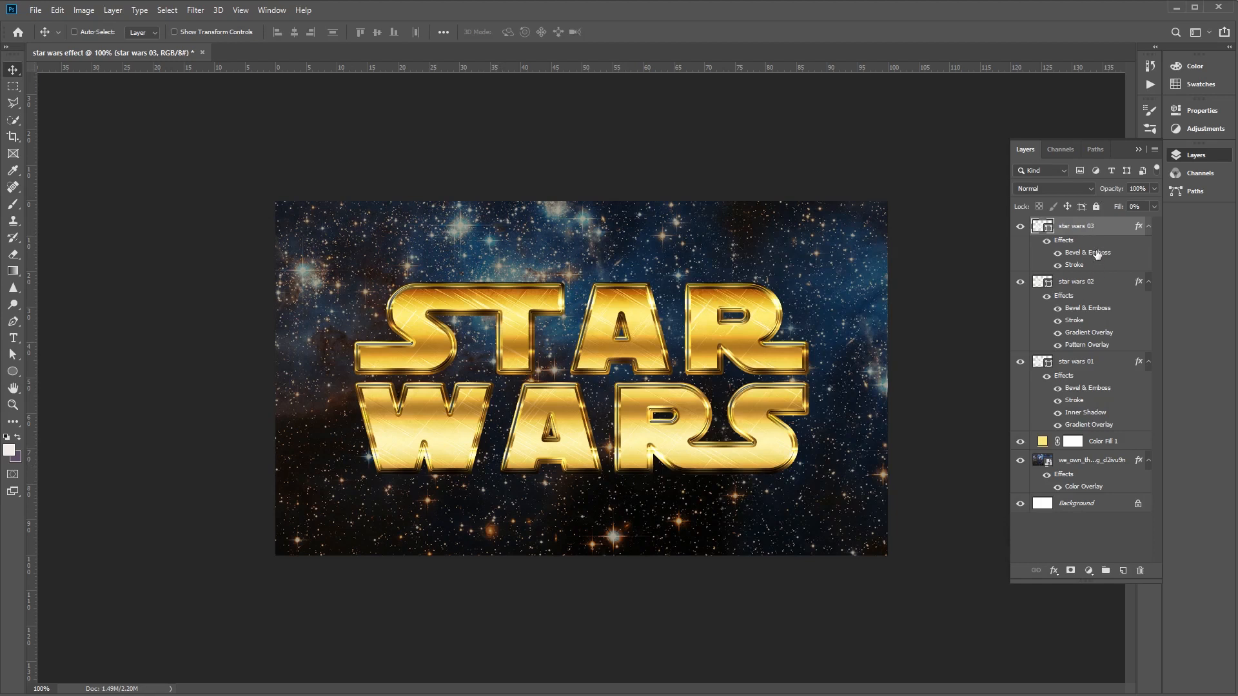
- Collapse the effects lists of the star wars 03, star wars 02 and star wars 01 layers
click(1149, 226)
click(1149, 246)
click(1150, 265)
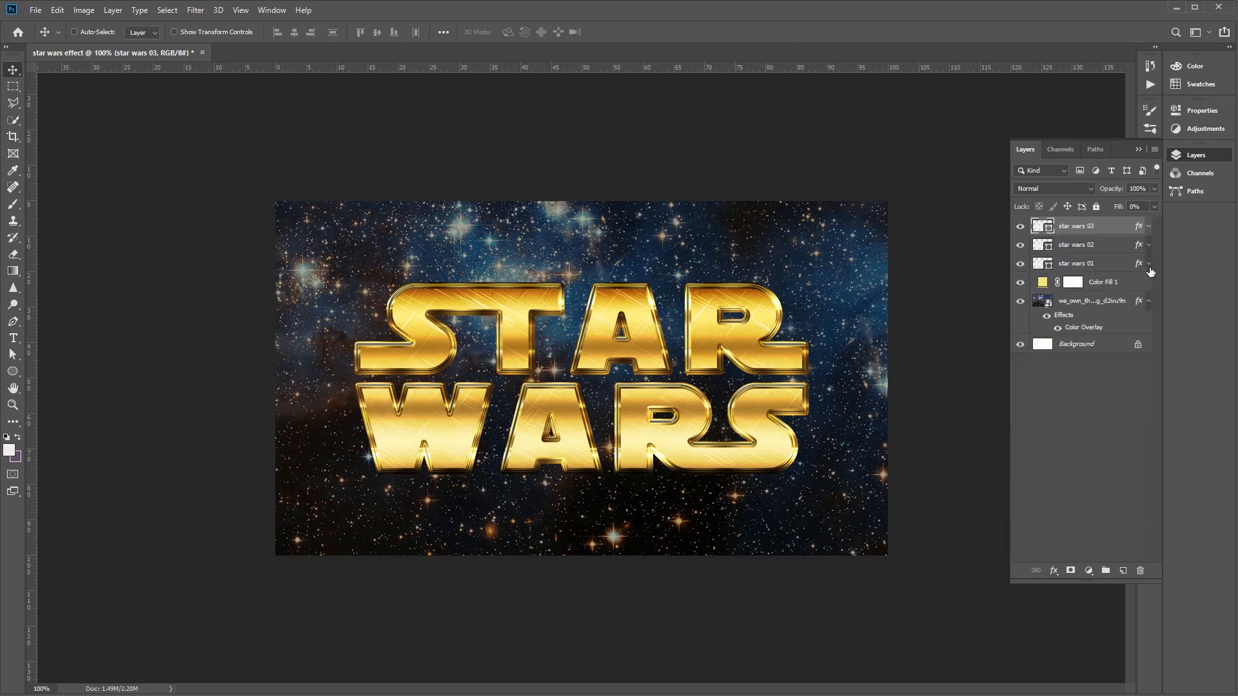
- Duplicate the star wars 02 layer as "glow" and move the copy above star wars 03
click(1069, 249)
right_click(1092, 249)
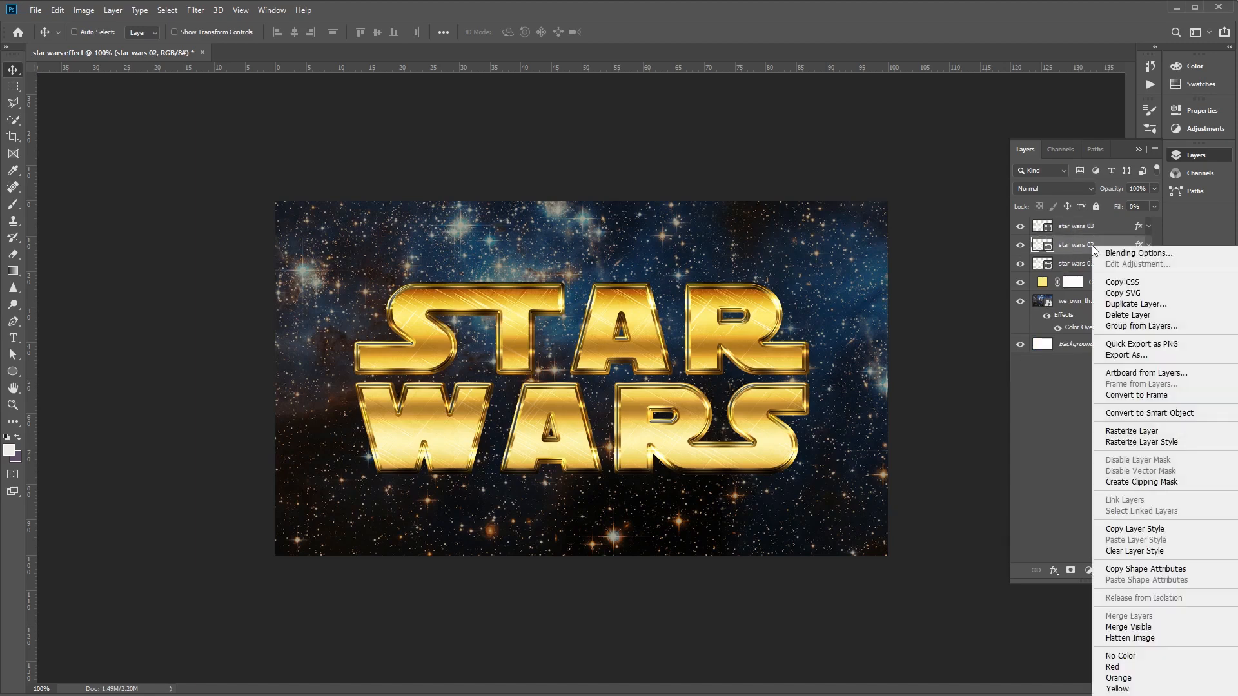
click(1148, 305)
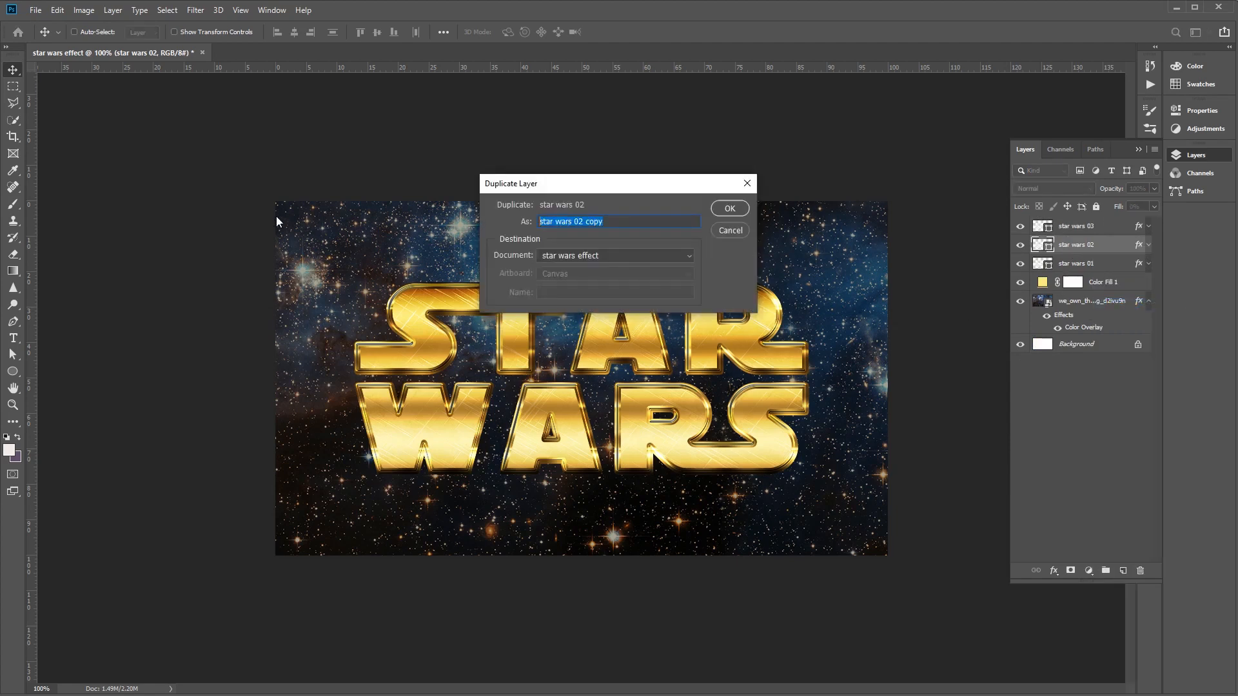
text(glow)
key(Return)
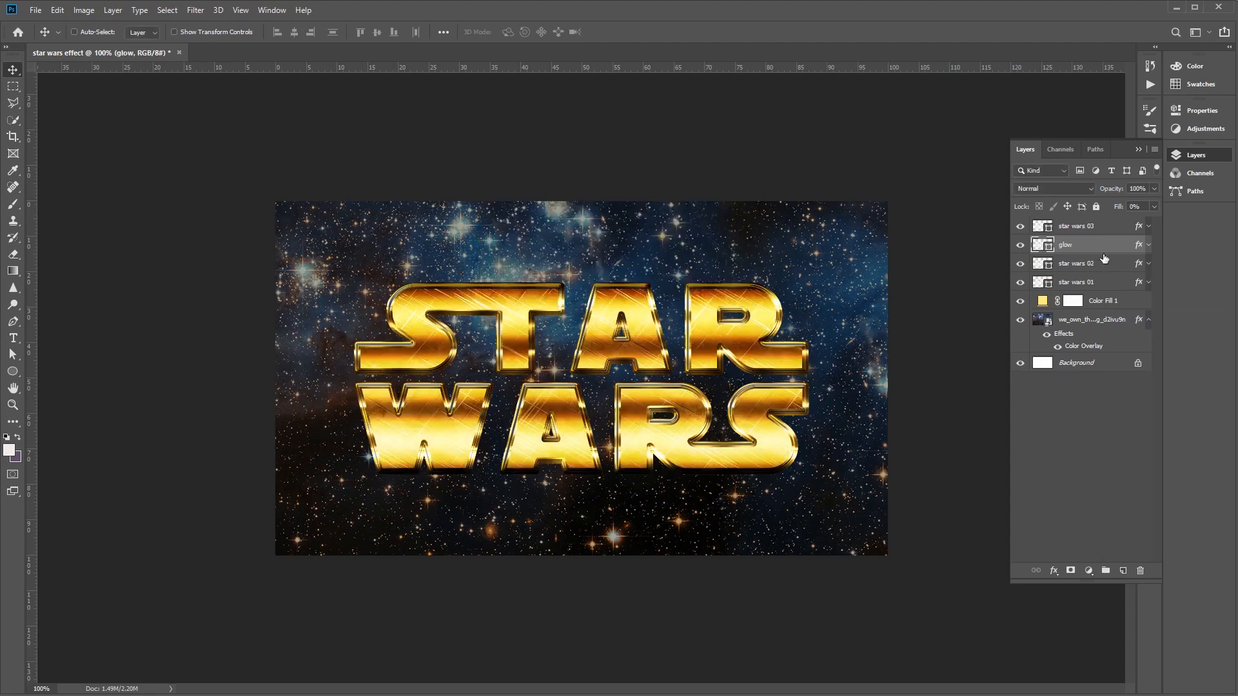
drag(1100, 249, 1079, 223)
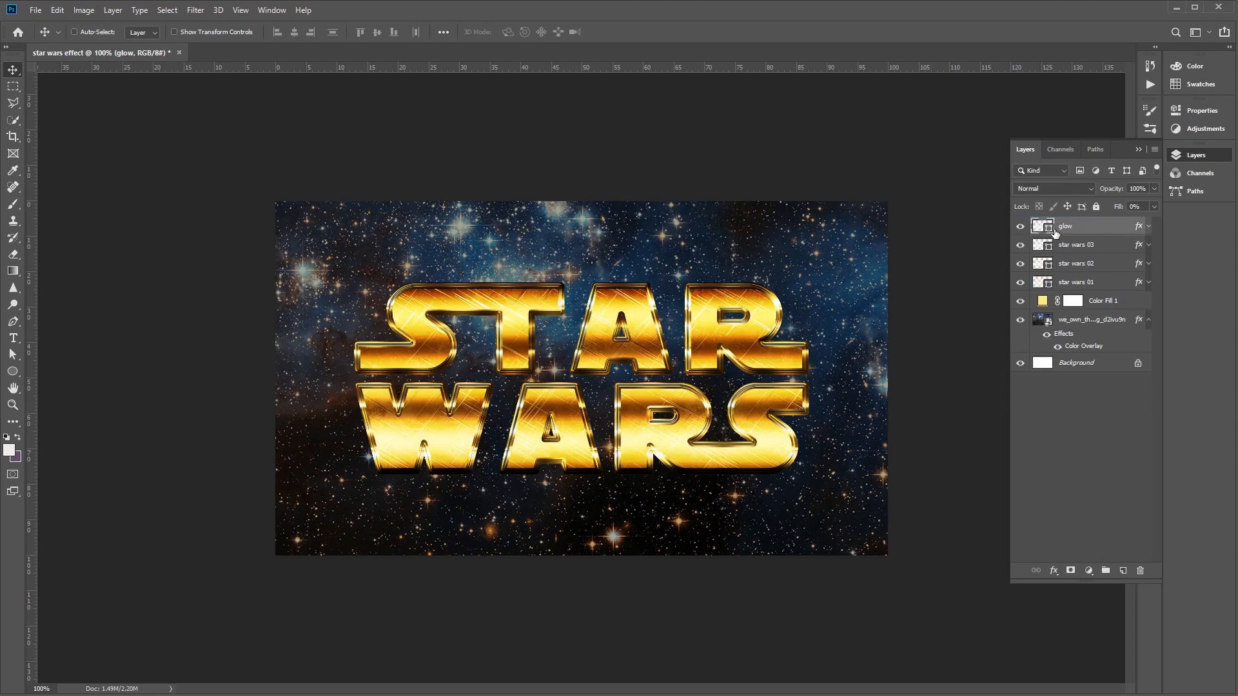
- Rasterize the glow layer's style and set the layer's fill opacity to 0%
right_click(1056, 231)
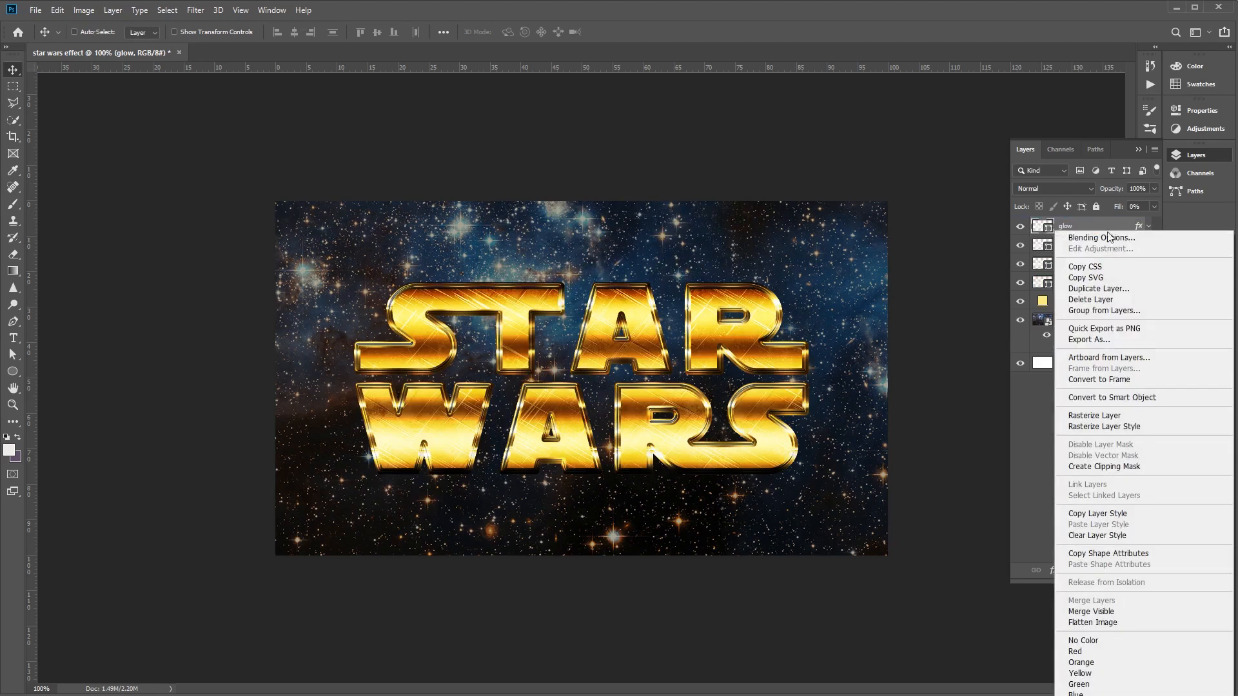
click(1153, 427)
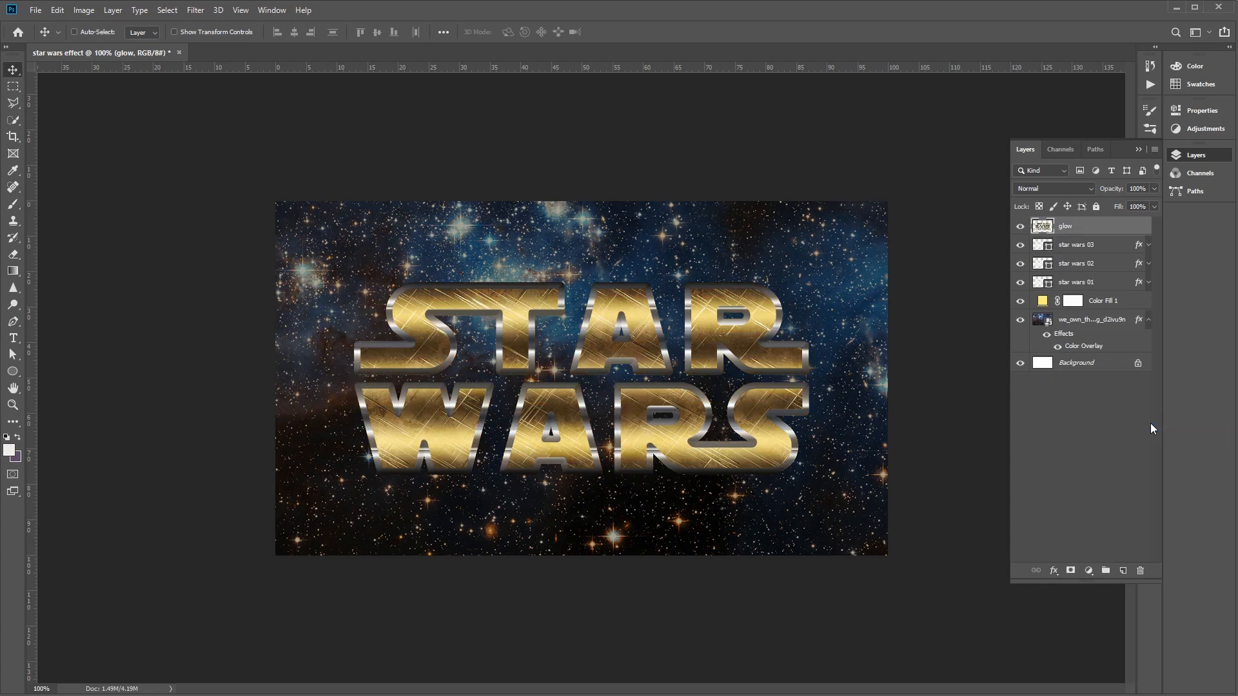
right_click(1076, 228)
click(1099, 234)
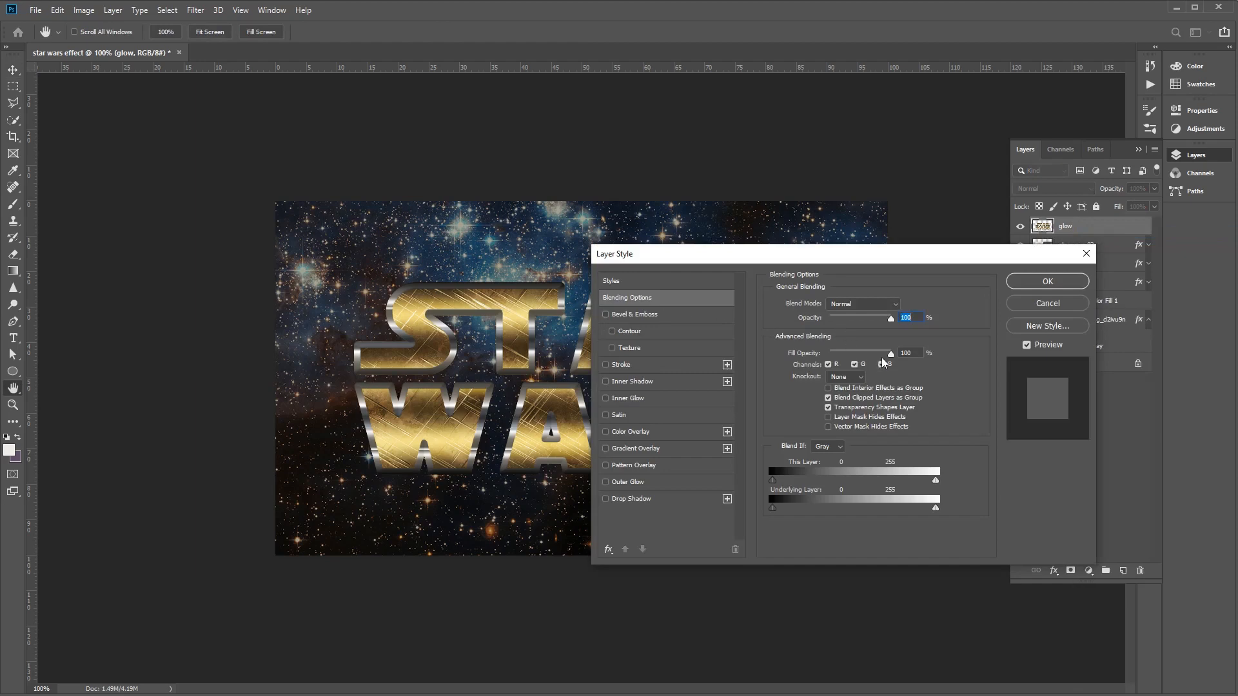
drag(891, 354, 745, 366)
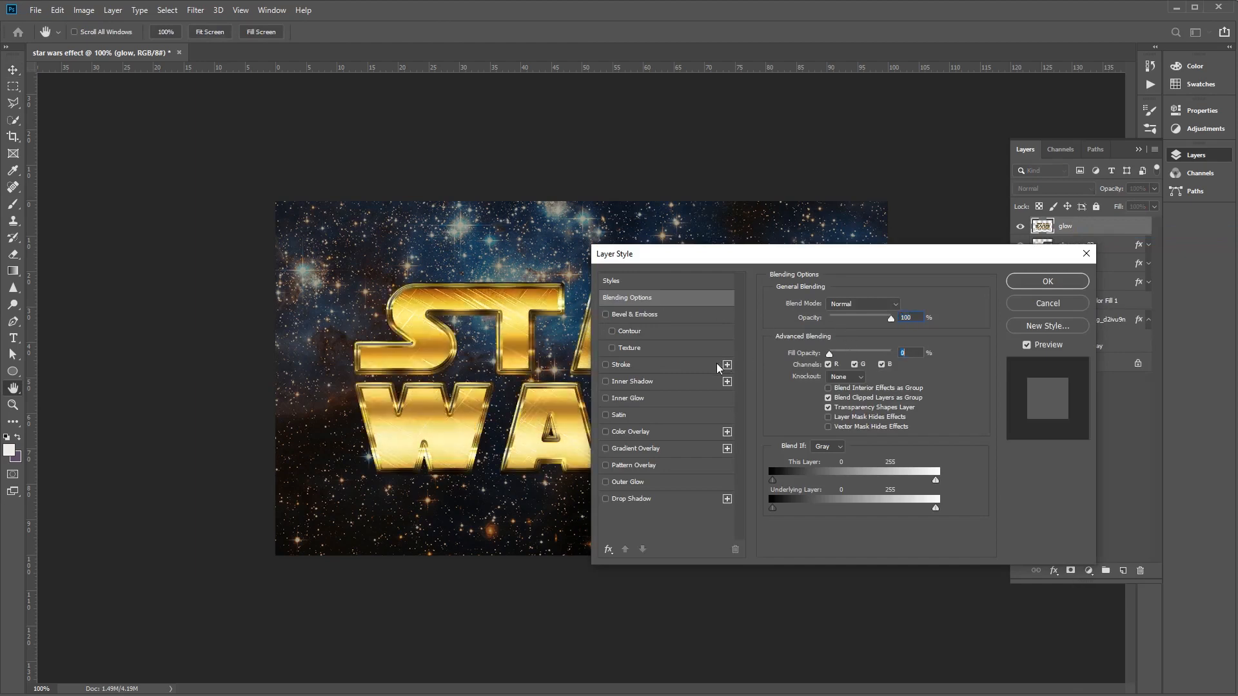
click(1048, 282)
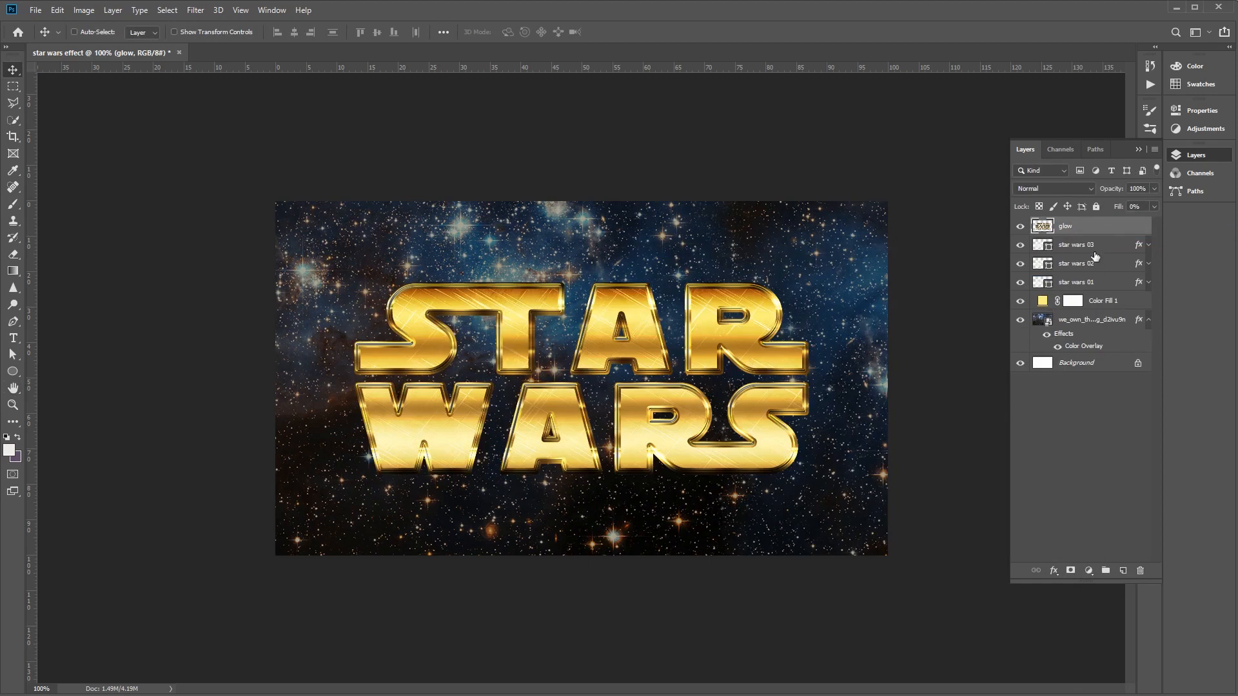
- Add an Outer Glow to the glow layer with the Linear Light blend mode and 75% opacity
right_click(1077, 230)
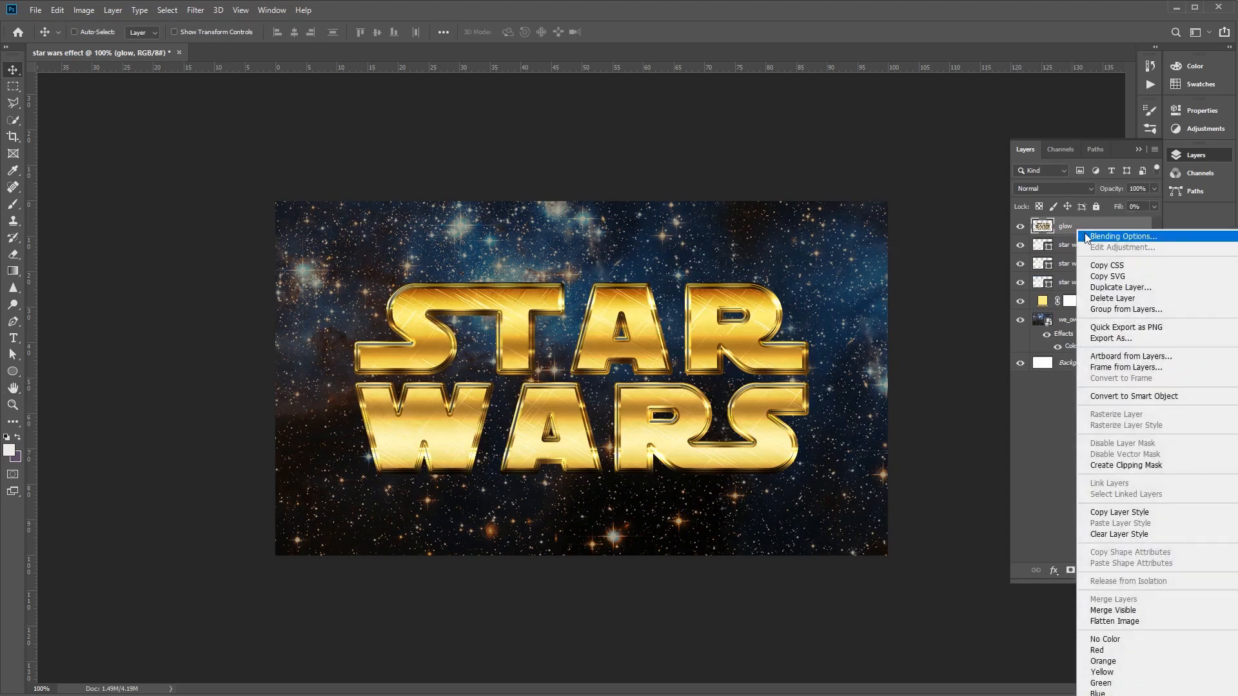
click(1087, 238)
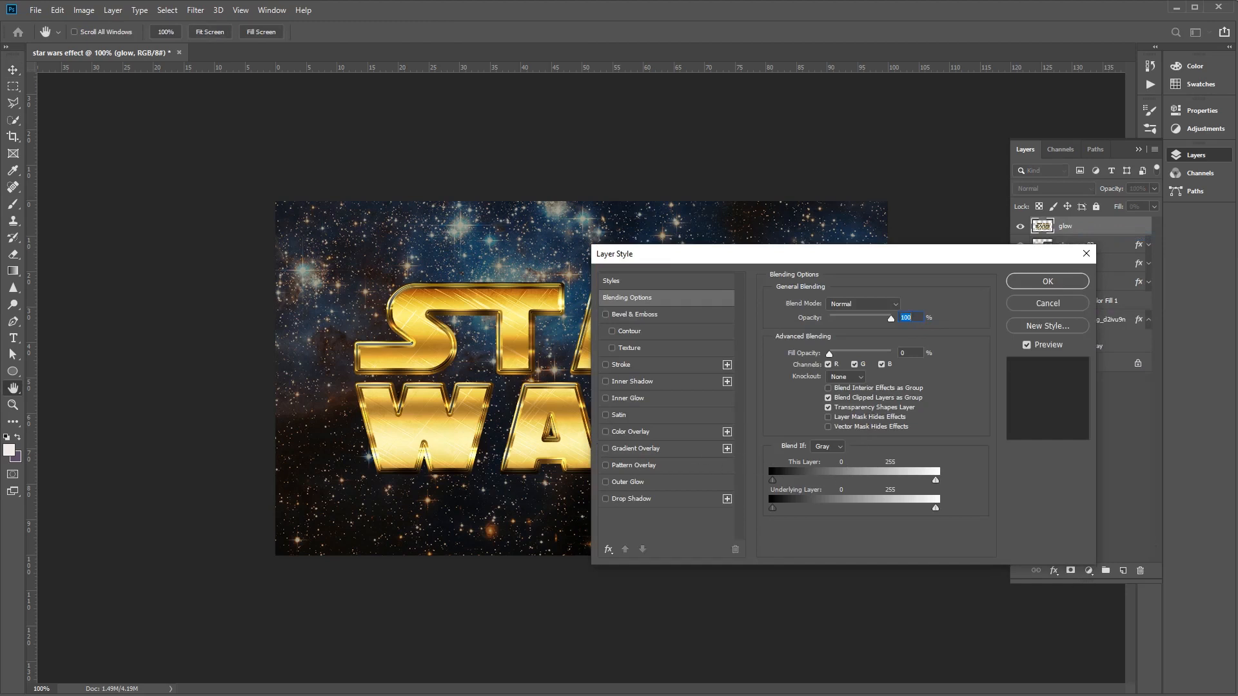
click(629, 482)
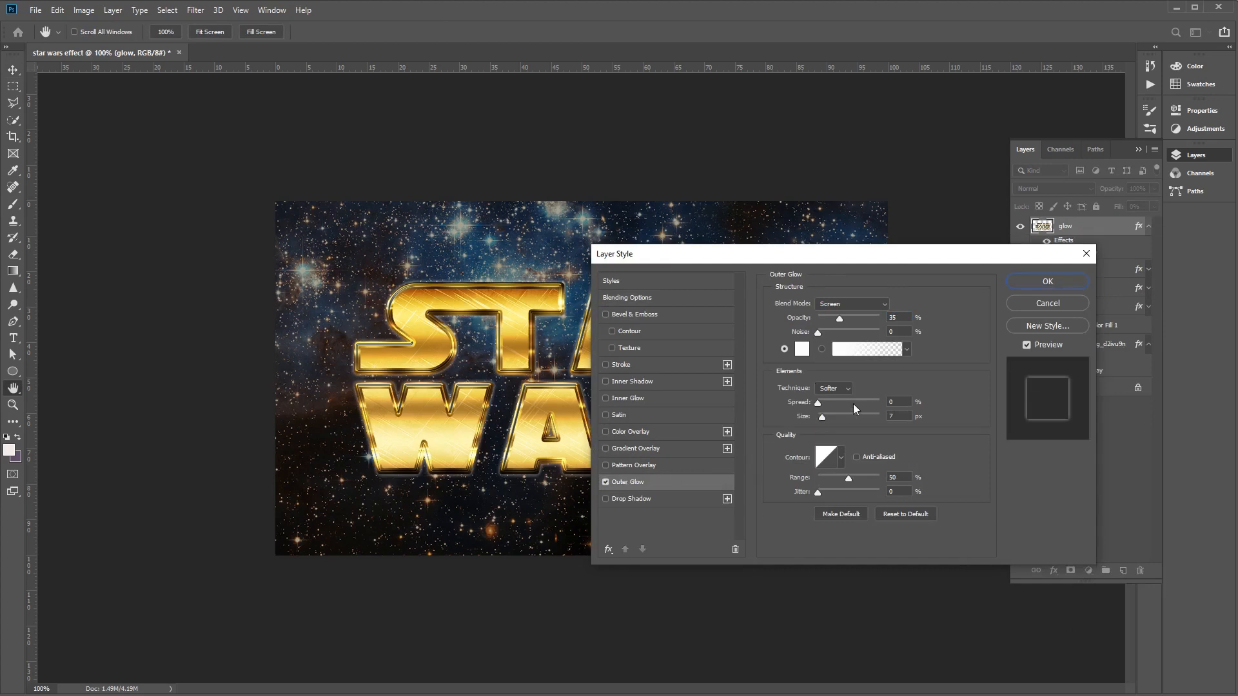
click(874, 307)
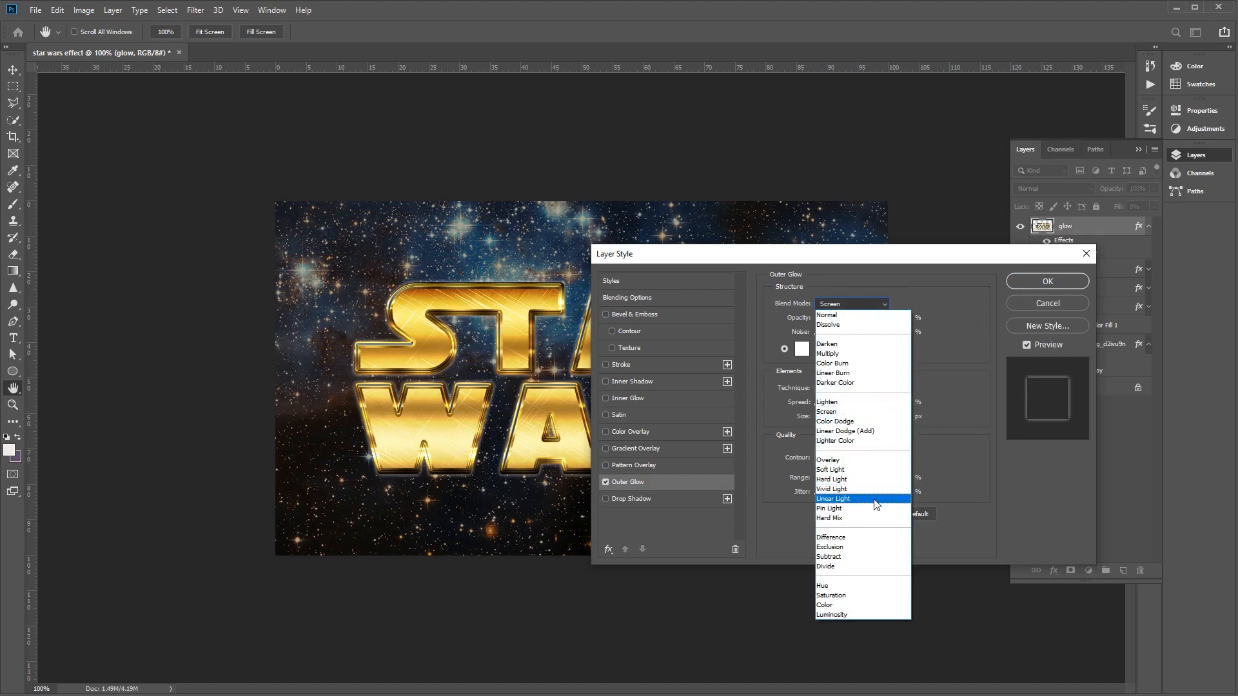
click(875, 501)
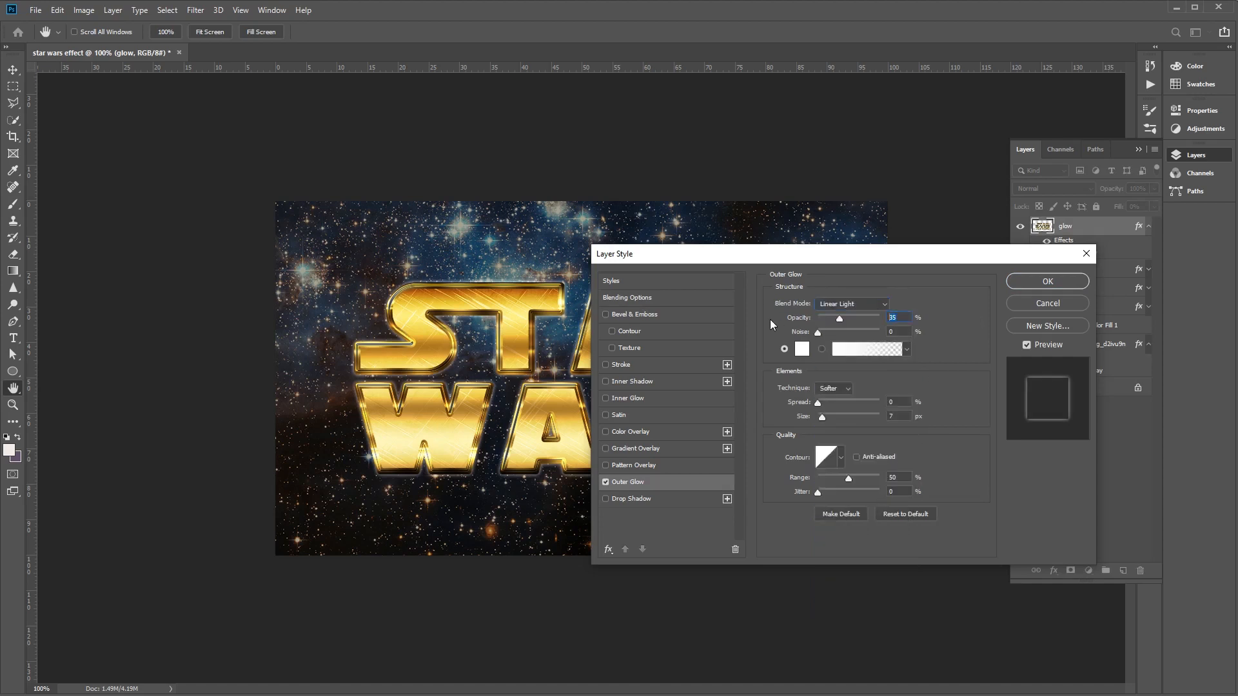
text(75)
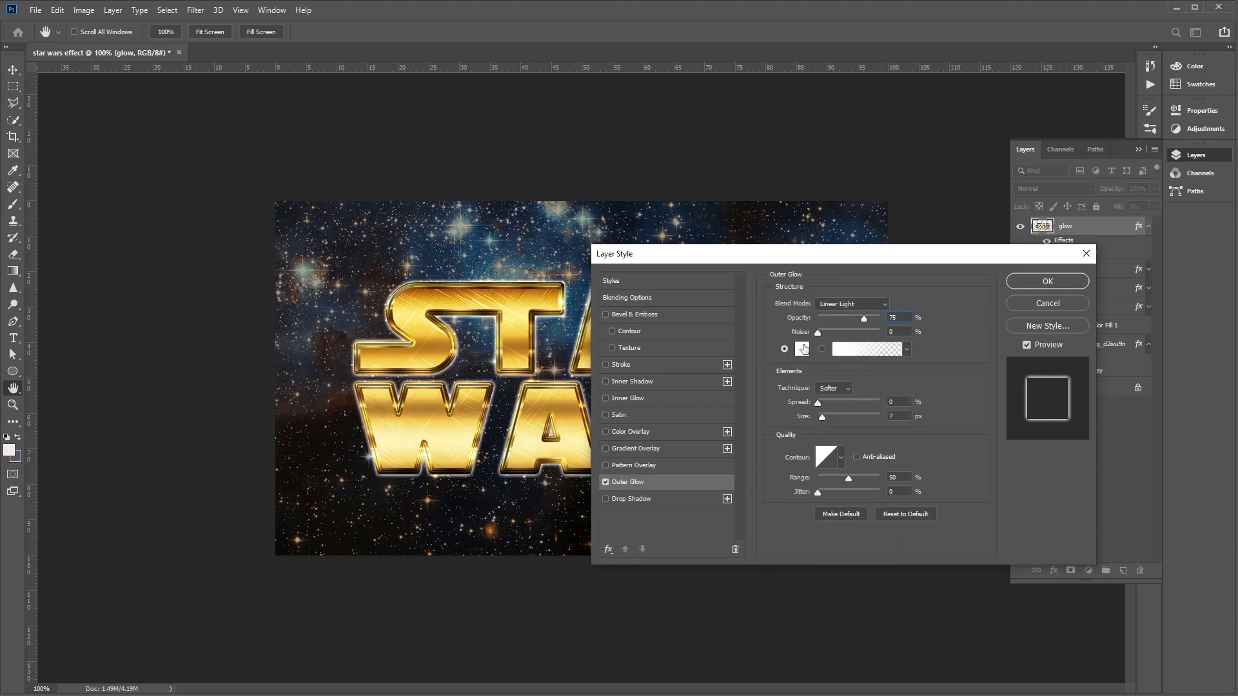
- Set the Outer Glow colour to e7bf2a
click(802, 351)
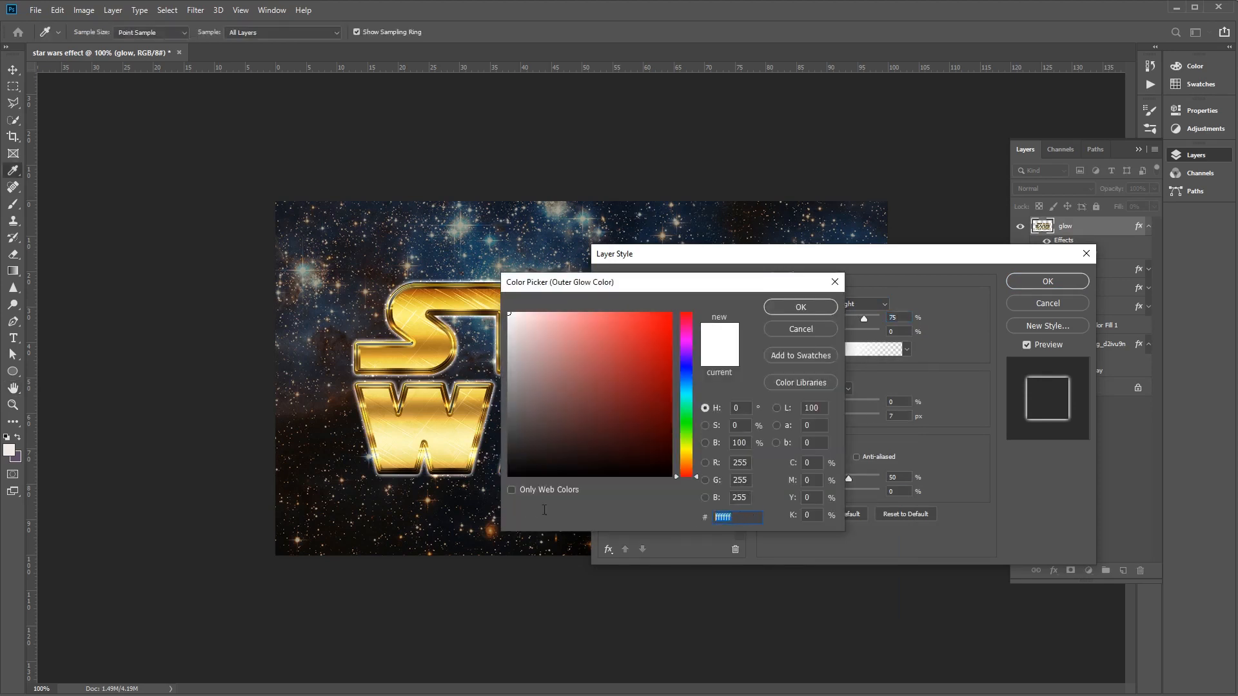
text(e)
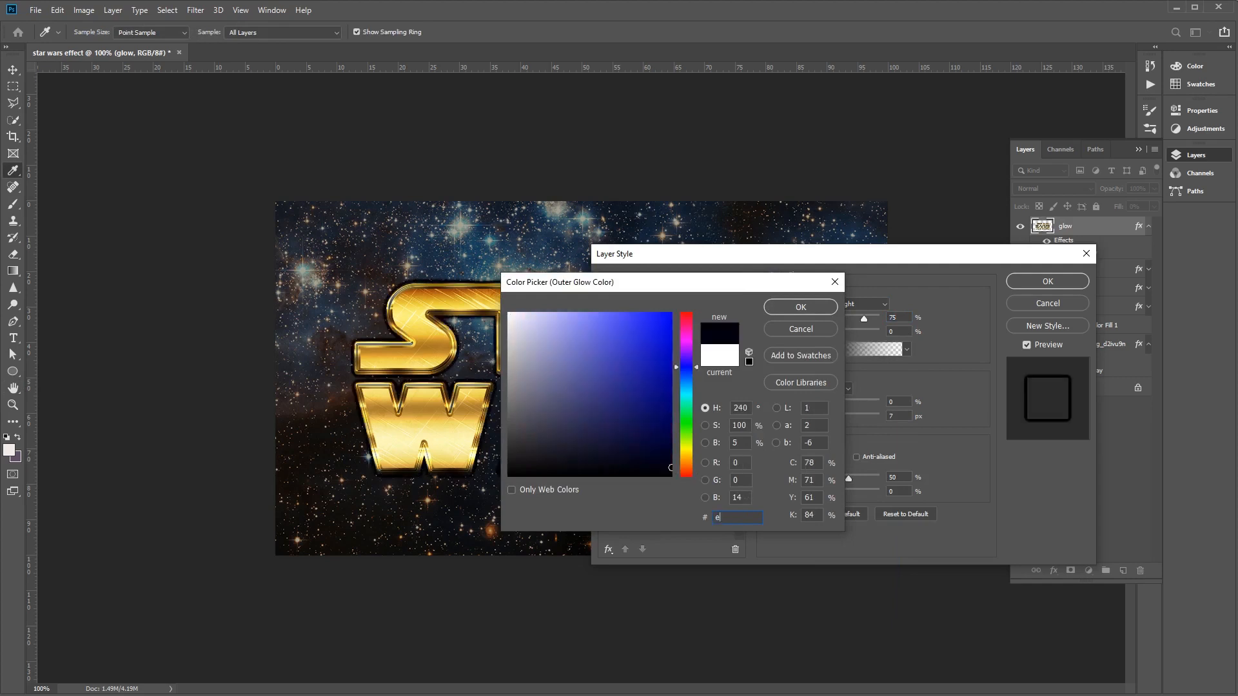
text(7b)
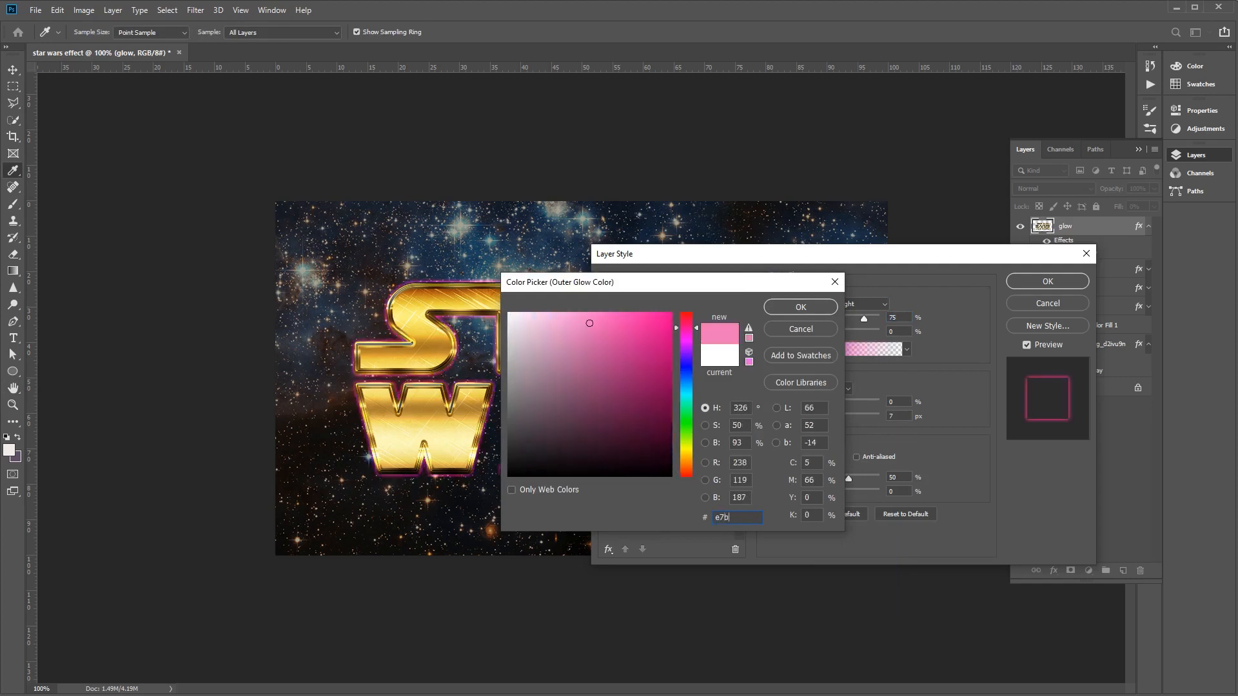
text(f2a)
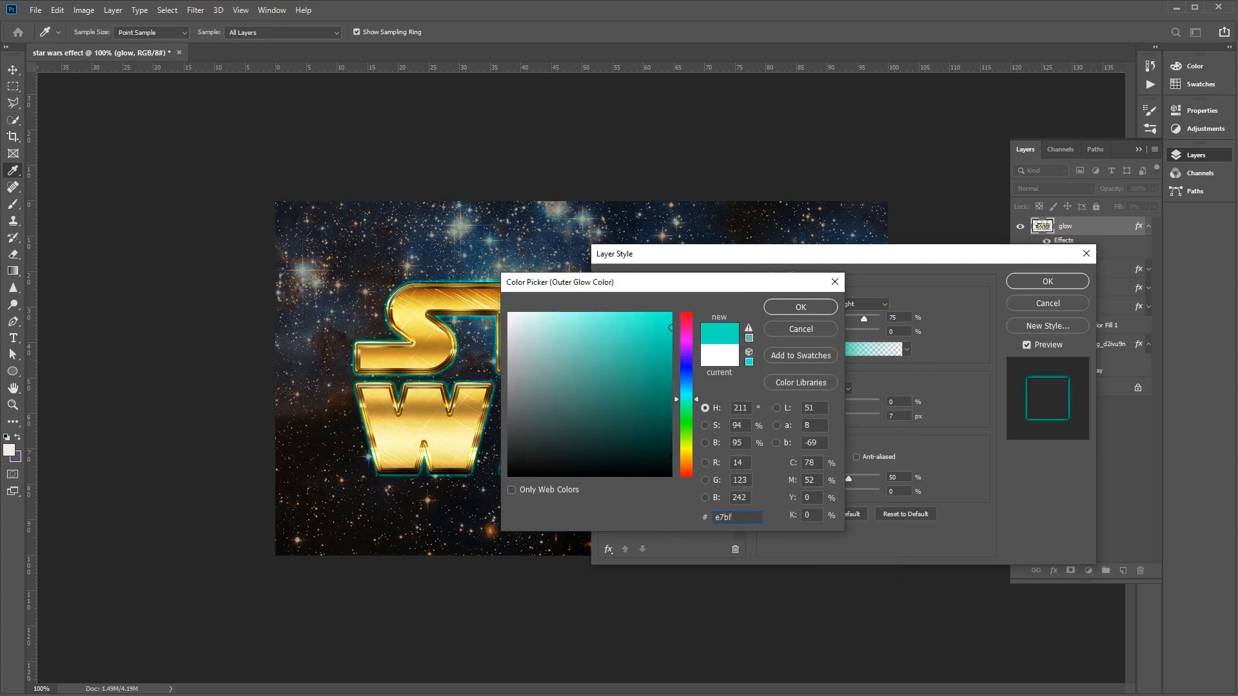
click(822, 308)
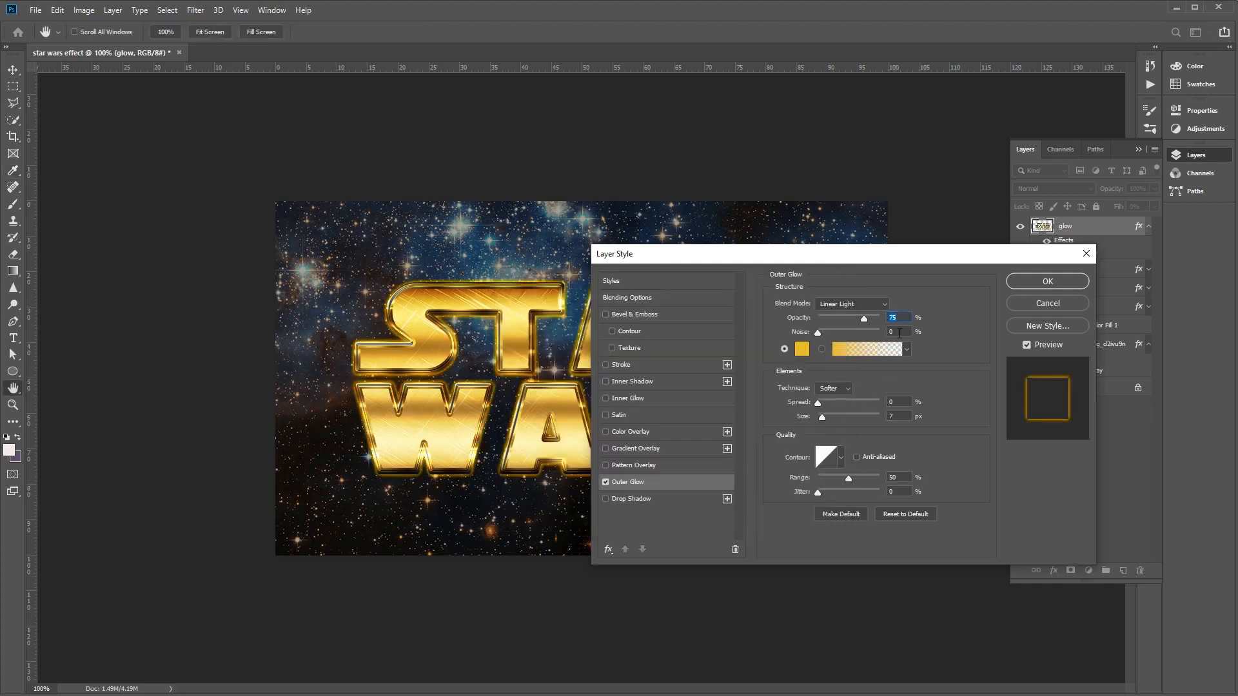
- Set the Outer Glow size to 3 px, apply the layer style and collapse the glow layer's effects list
click(907, 416)
text(3)
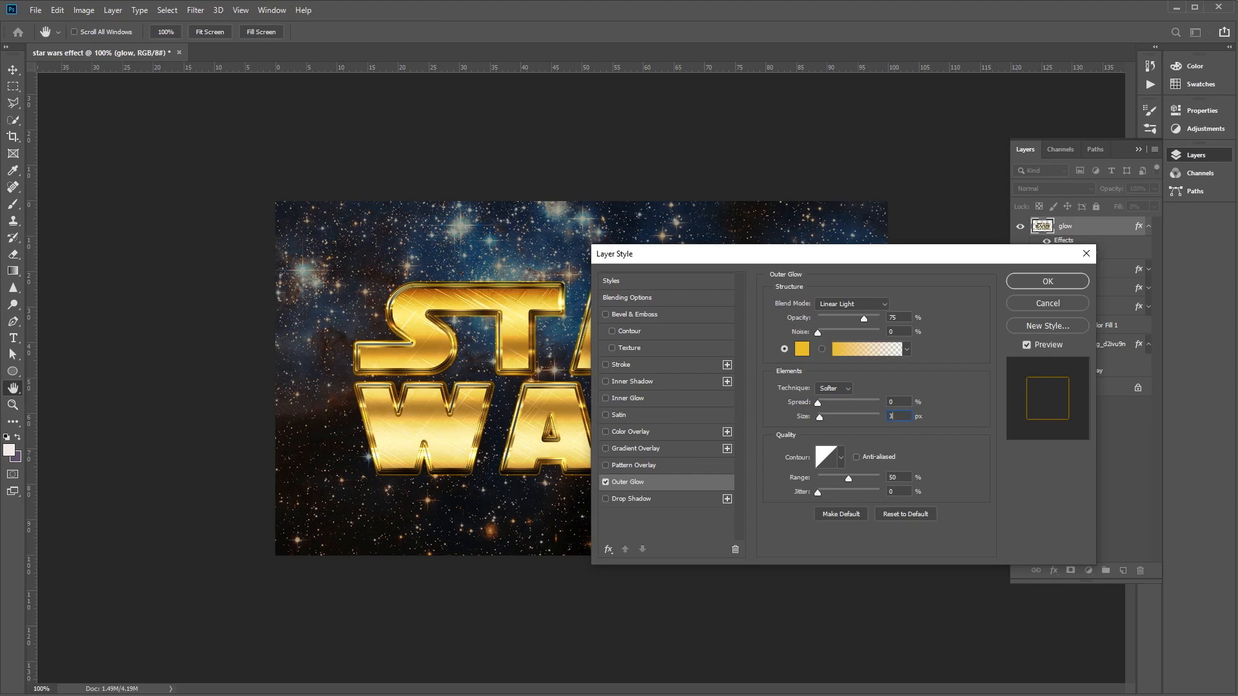
click(1070, 282)
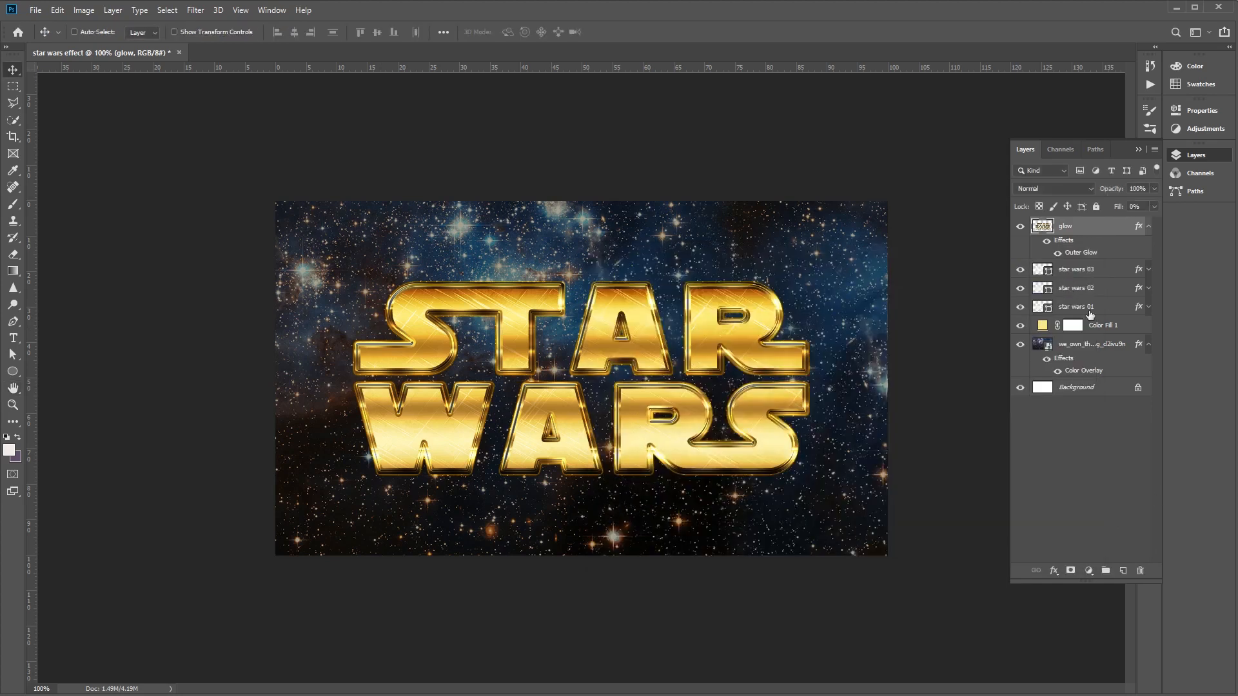
click(1148, 226)
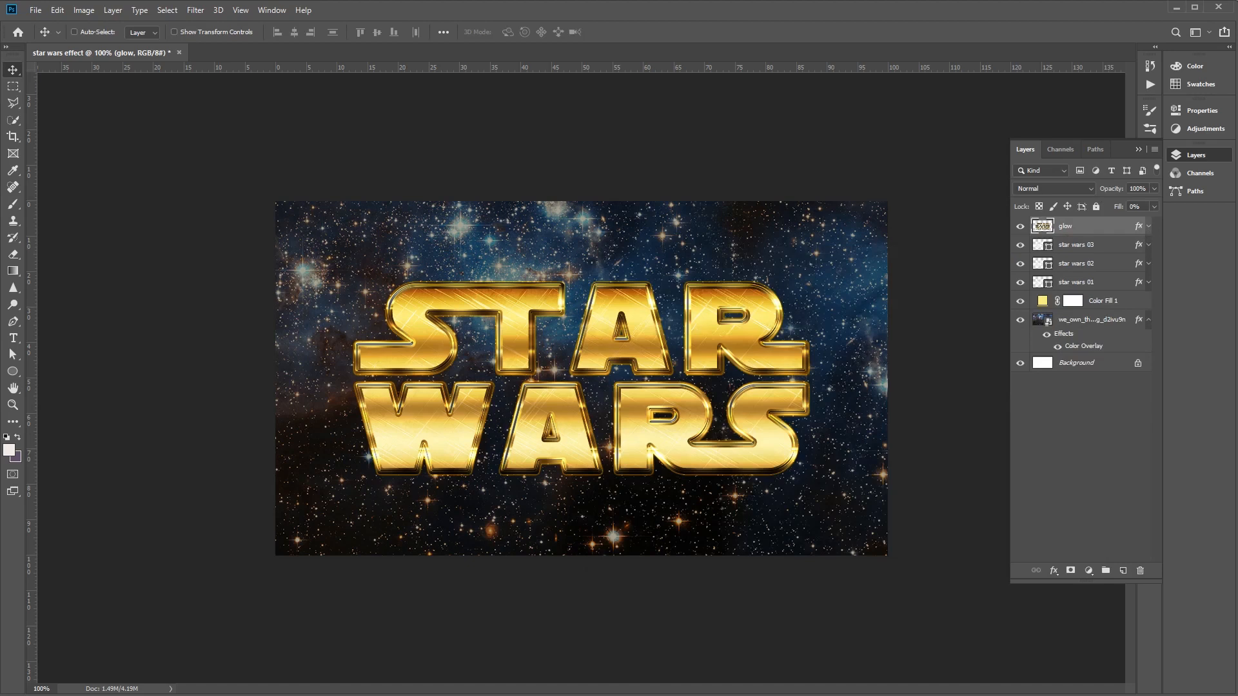
- Choose the S&F-12 brush from the Stars and Flares set for the Brush tool, with ead994 as the foreground colour
key(b)
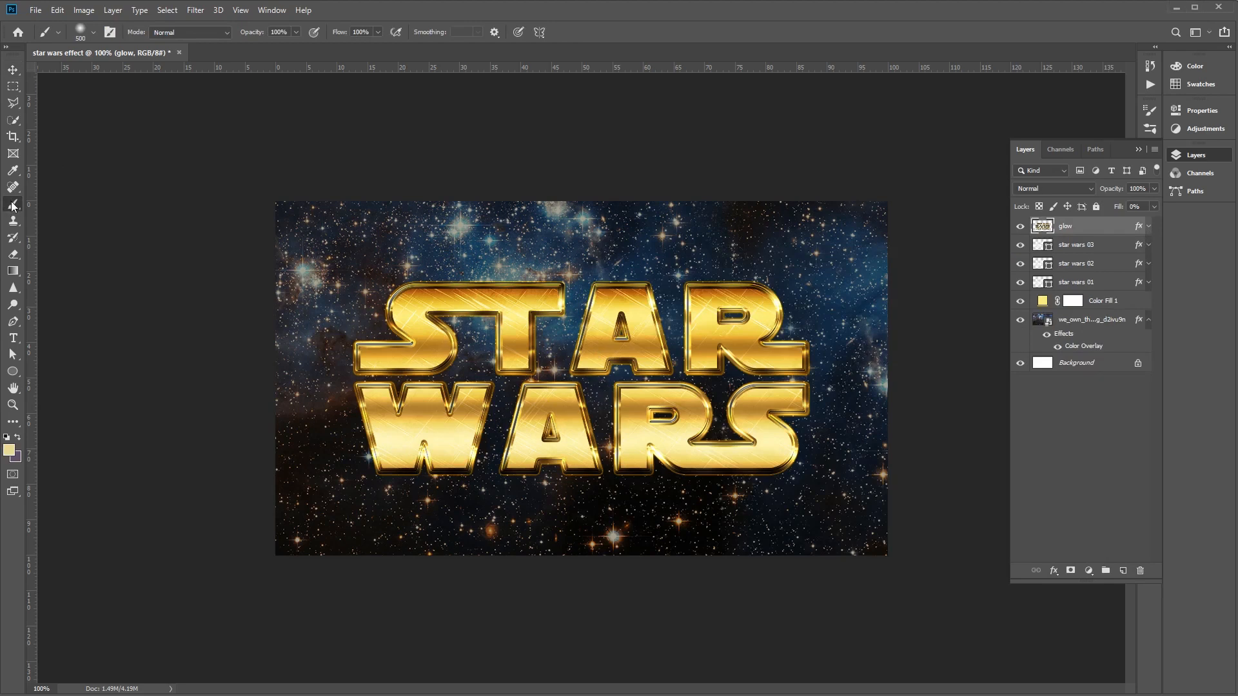
right_click(573, 266)
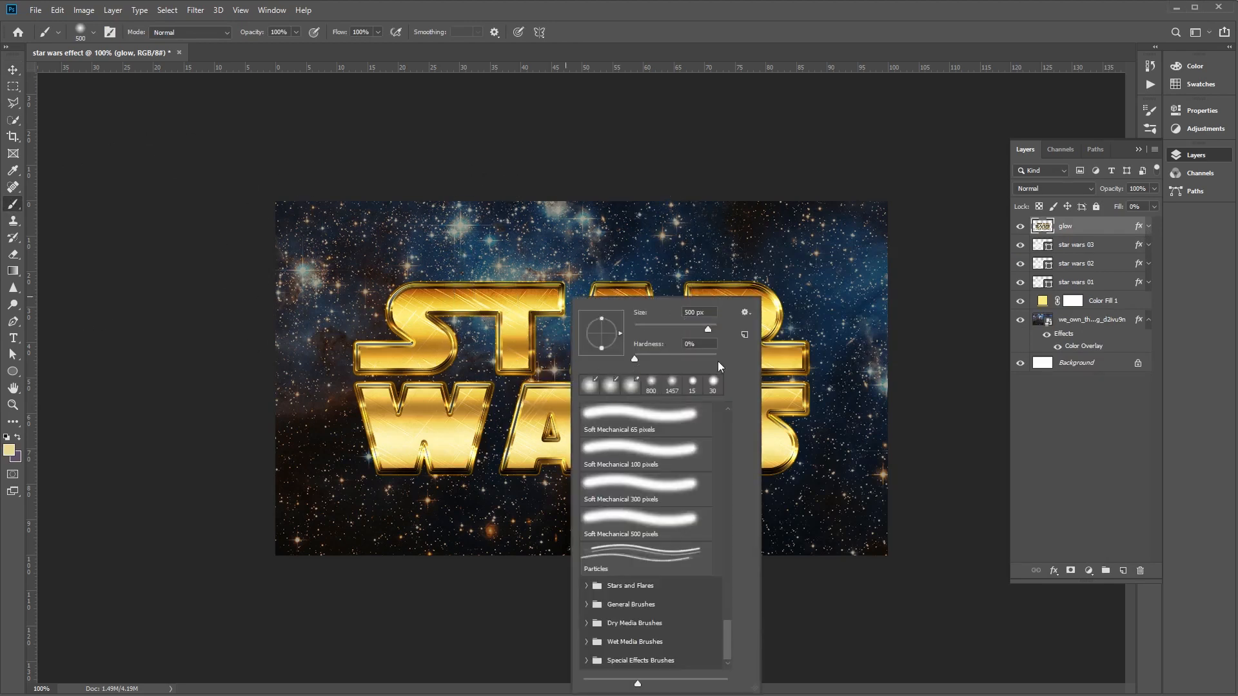
mouse_move(723, 636)
mouse_down()
mouse_move(739, 409)
mouse_move(730, 667)
mouse_up()
click(592, 588)
drag(727, 582, 726, 621)
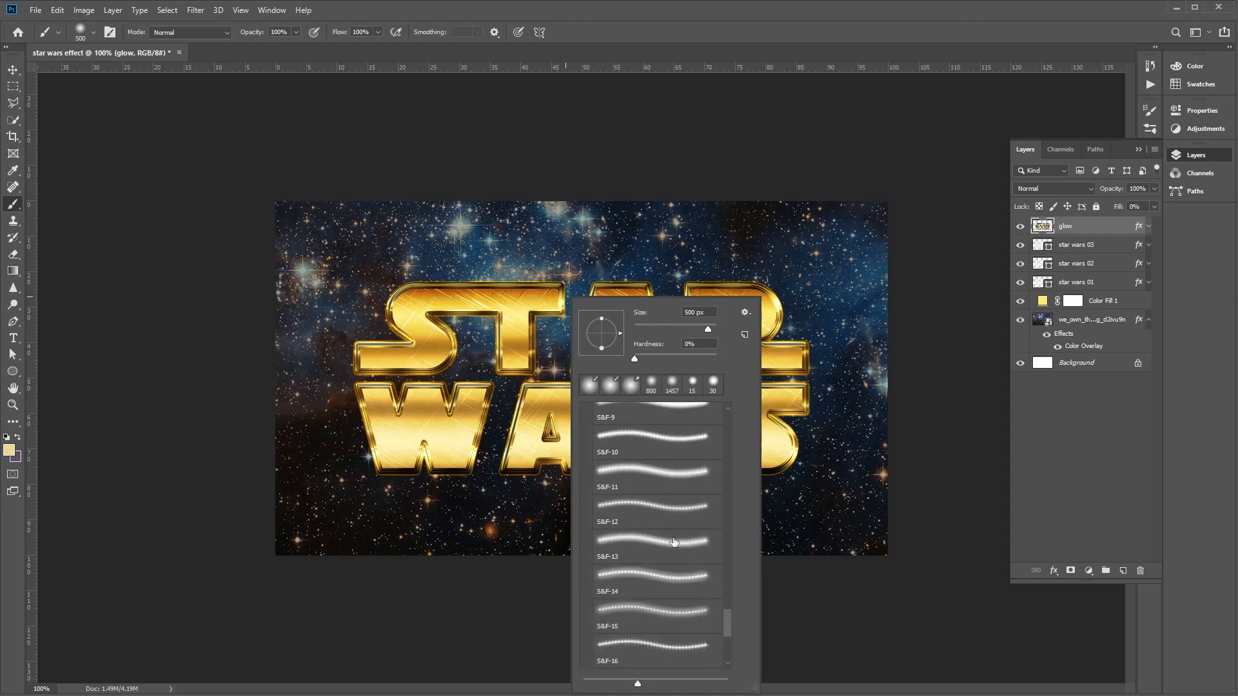
click(639, 516)
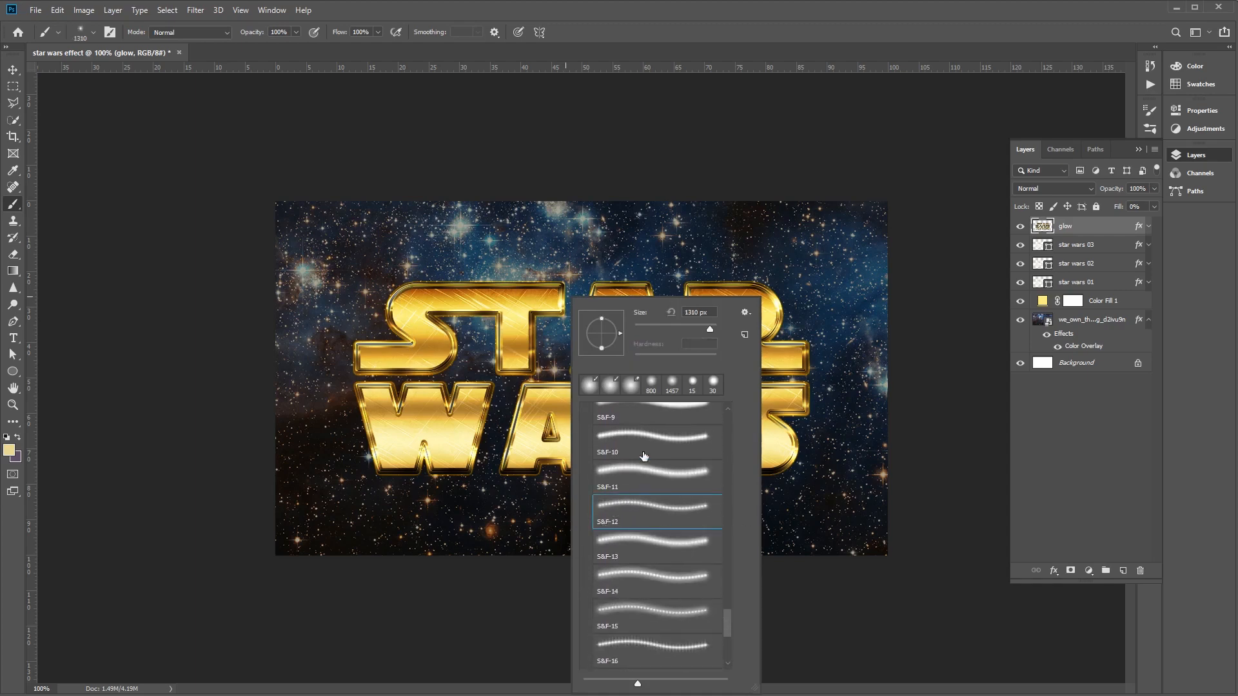
click(9, 445)
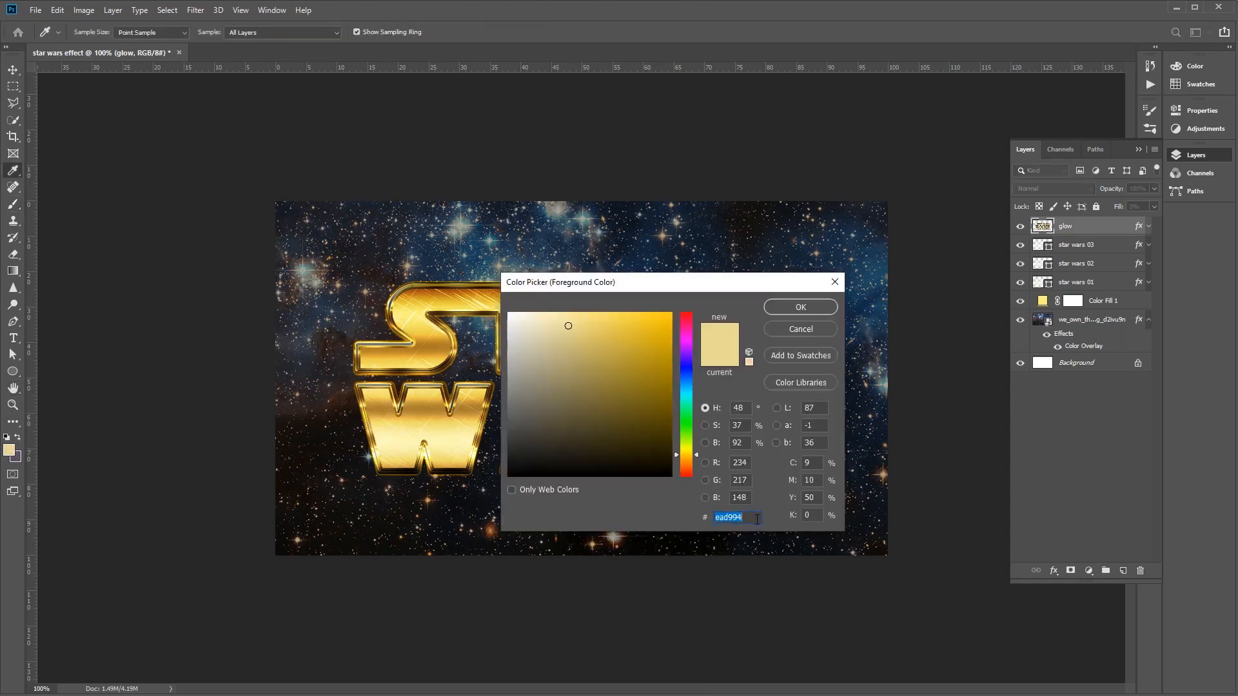
click(807, 308)
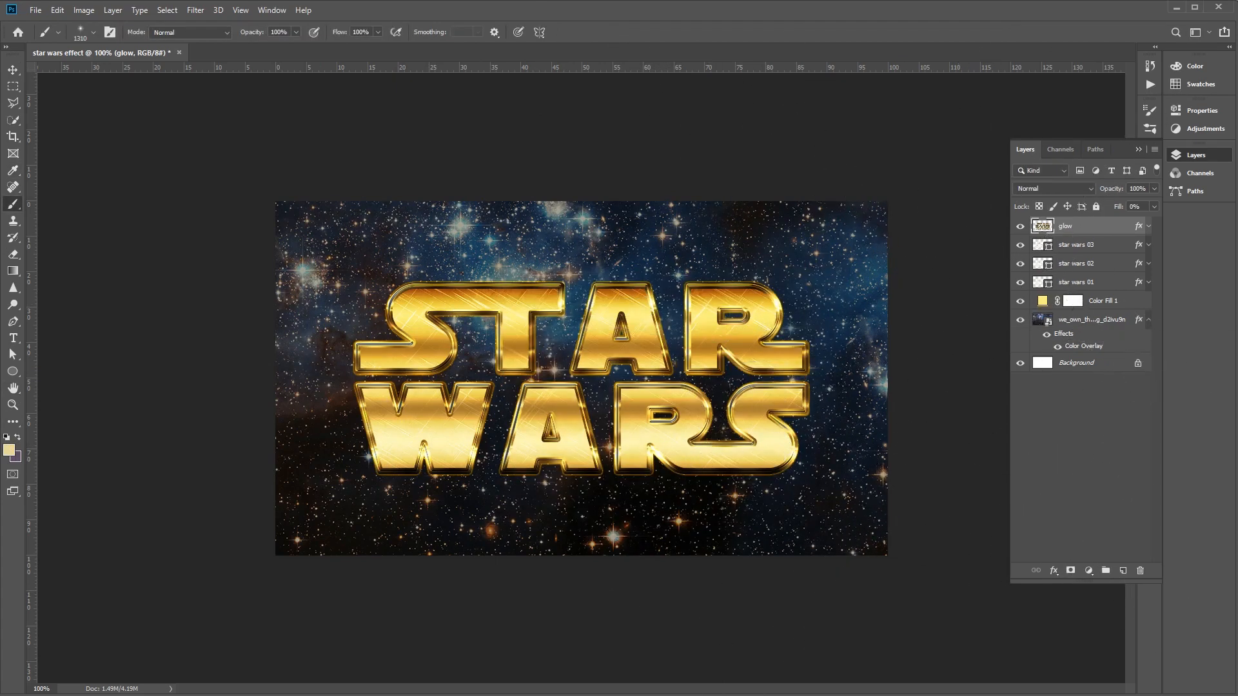
- Enable Shape Dynamics for the flare brush and set its Size Jitter to 15%
click(1151, 129)
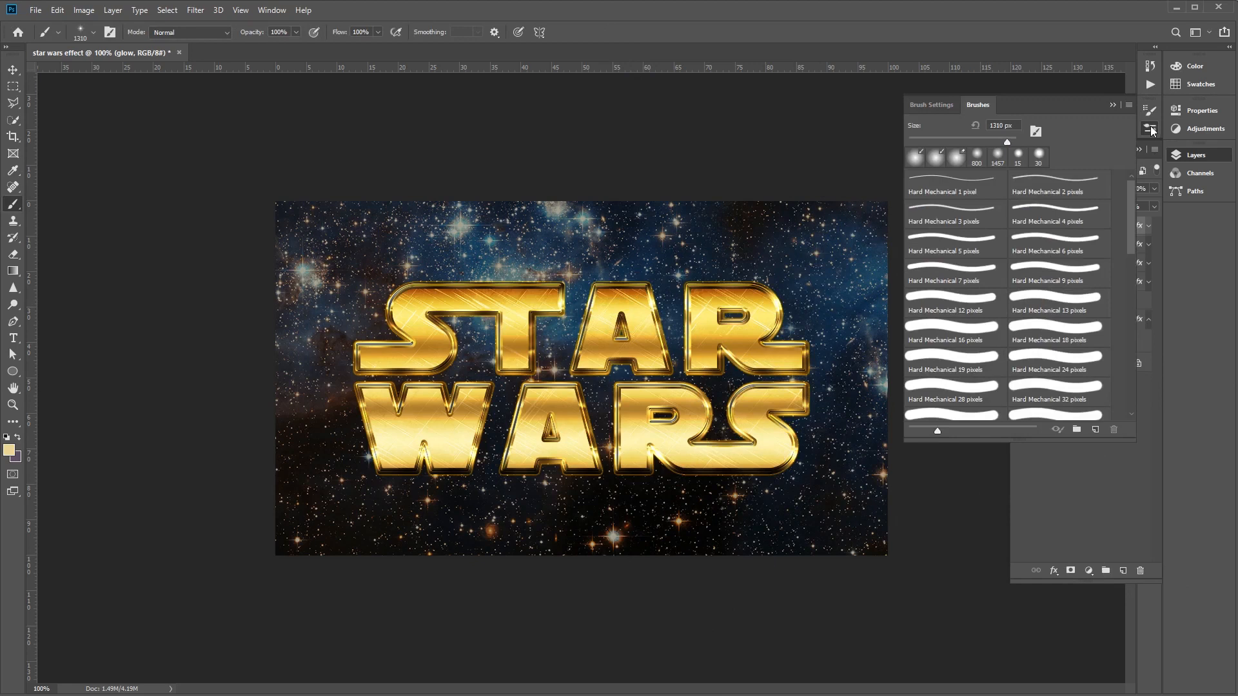
click(932, 106)
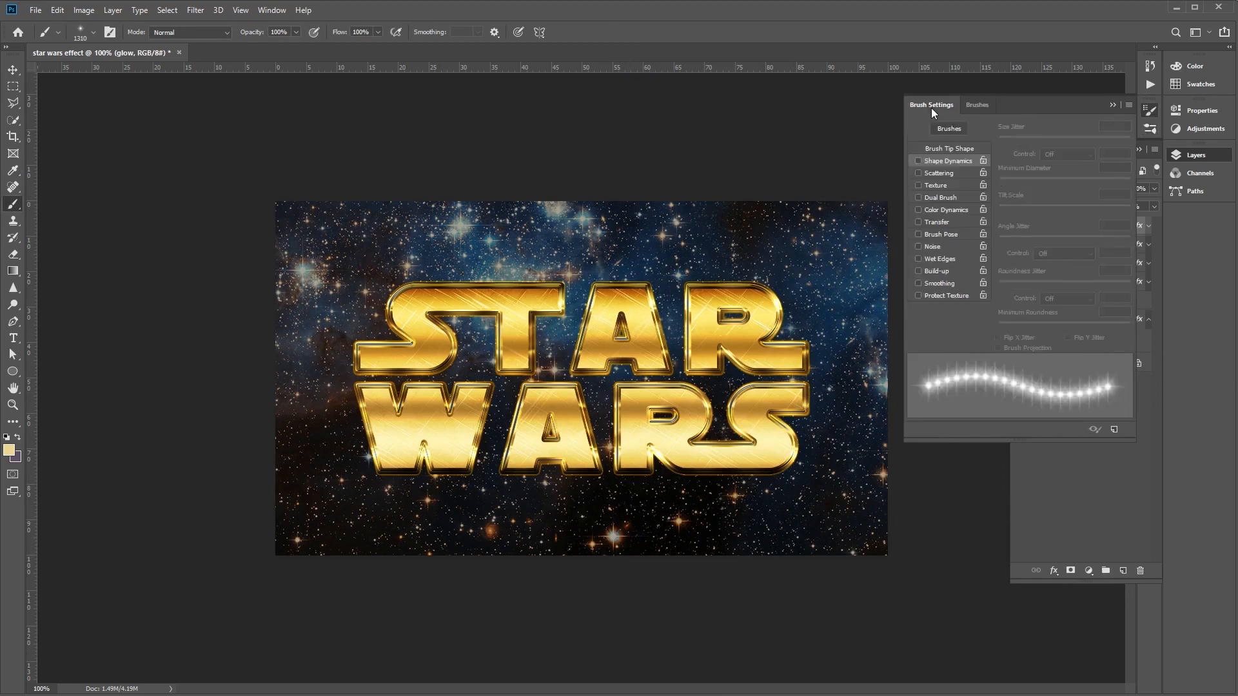
click(953, 165)
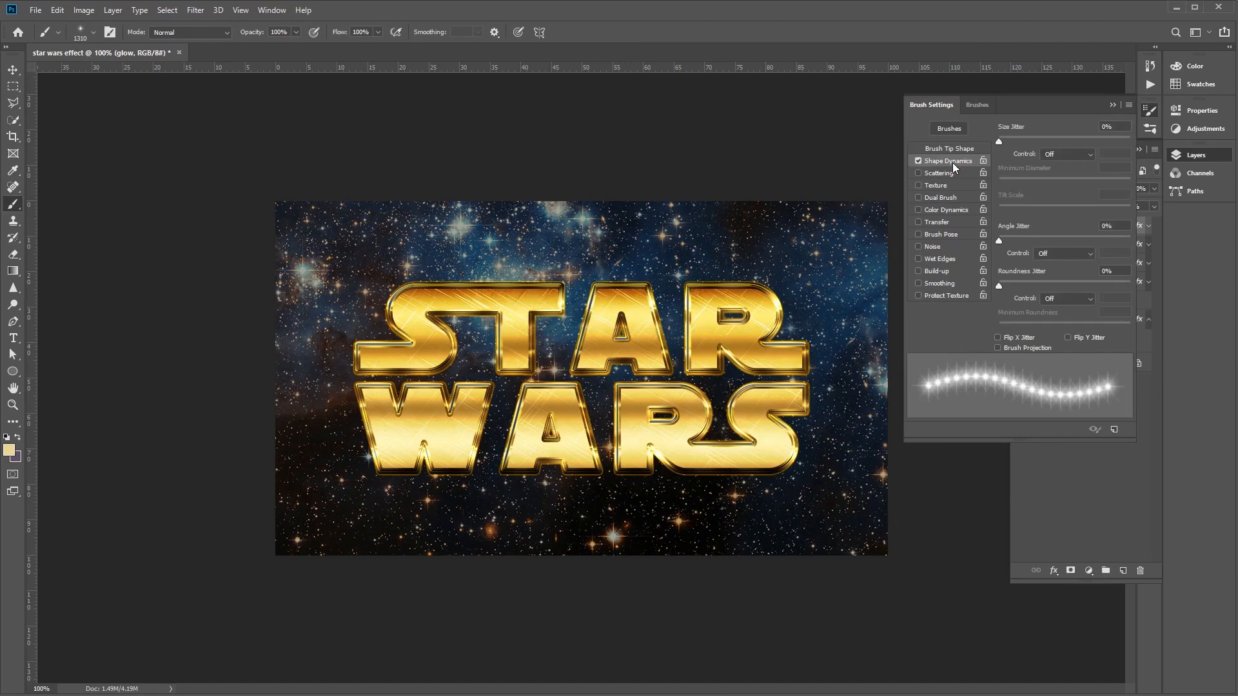
click(1125, 127)
text(15)
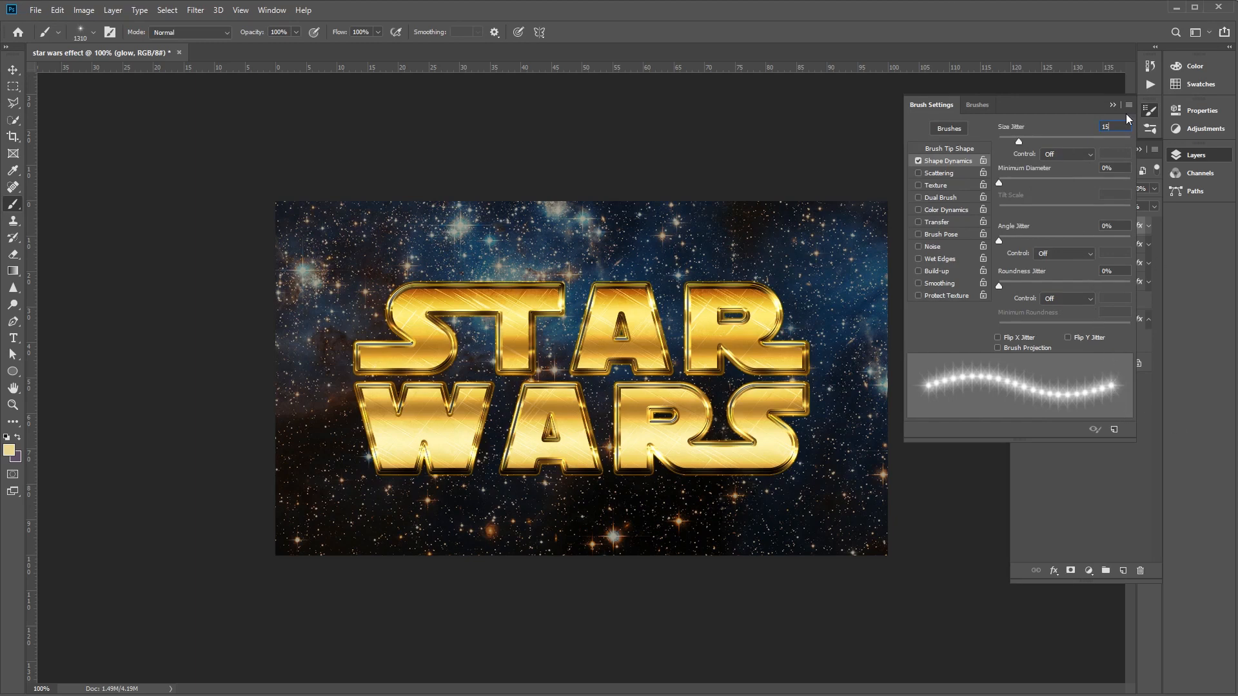
click(1150, 110)
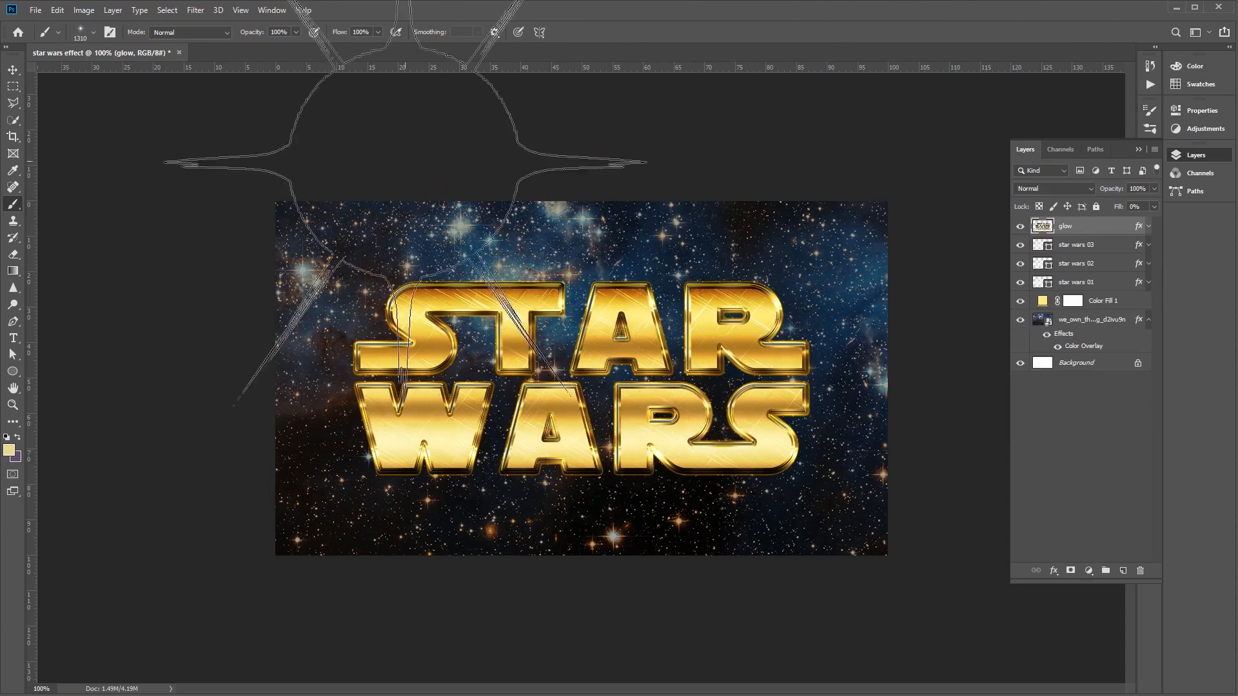
- Reduce the flare brush size to 69 px and add a new layer named flared above the glow layer
click(94, 32)
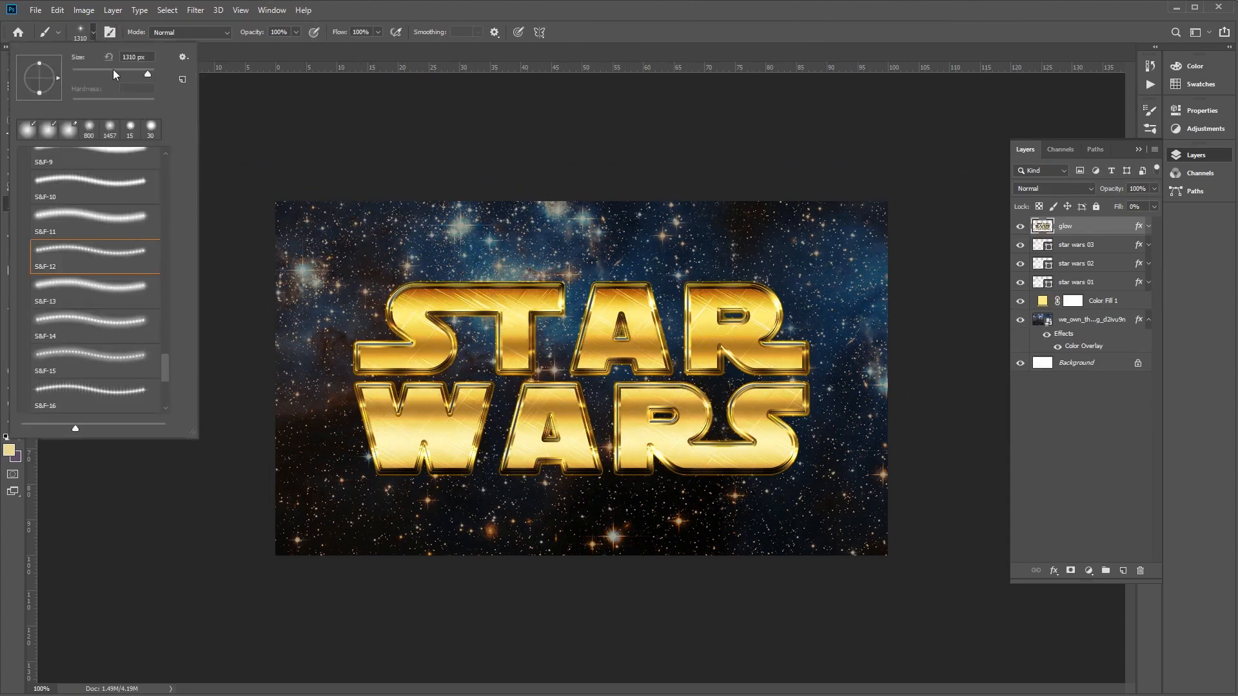
drag(116, 78, 99, 80)
click(1124, 570)
double_click(1070, 225)
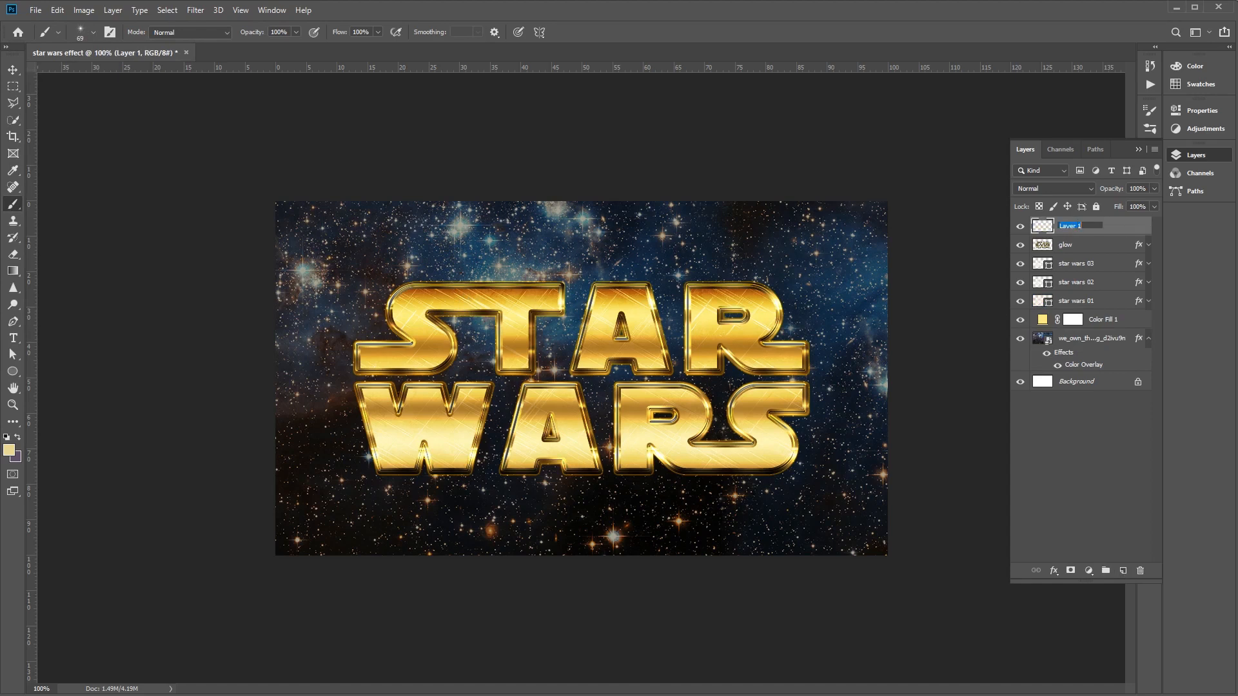
text(flared)
key(Return)
- Set the new layer's blend mode to Linear Light and rename the layer as flares
click(1081, 190)
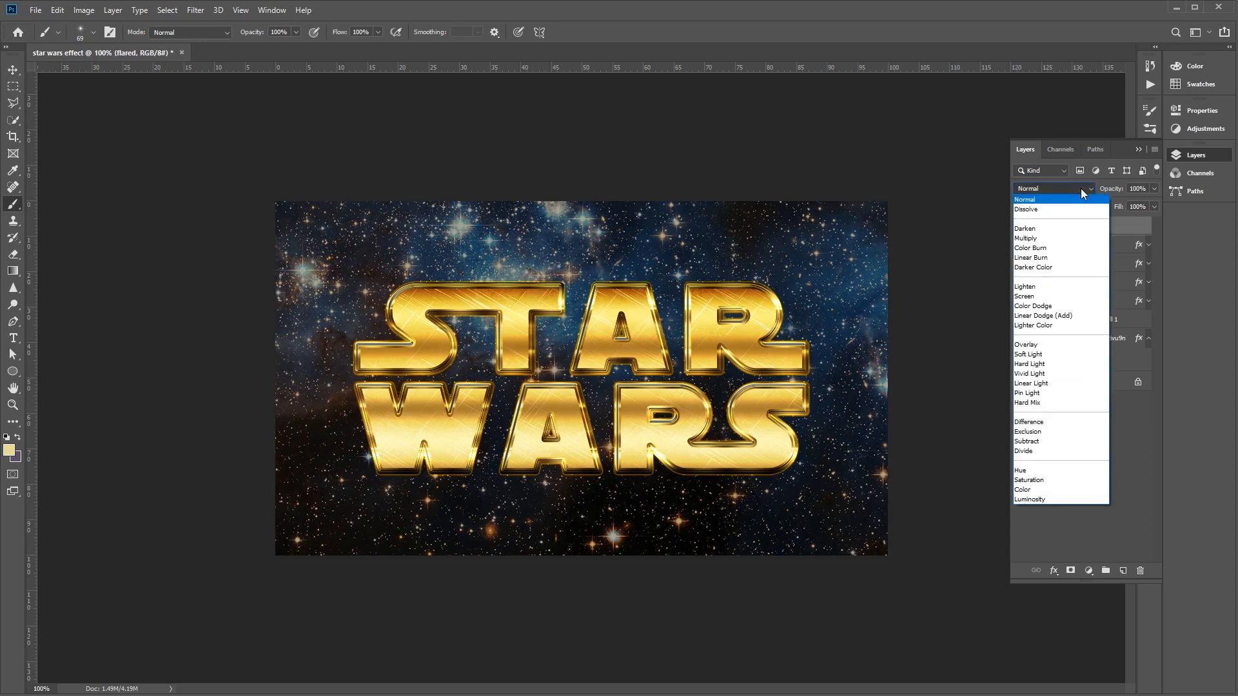
click(1070, 384)
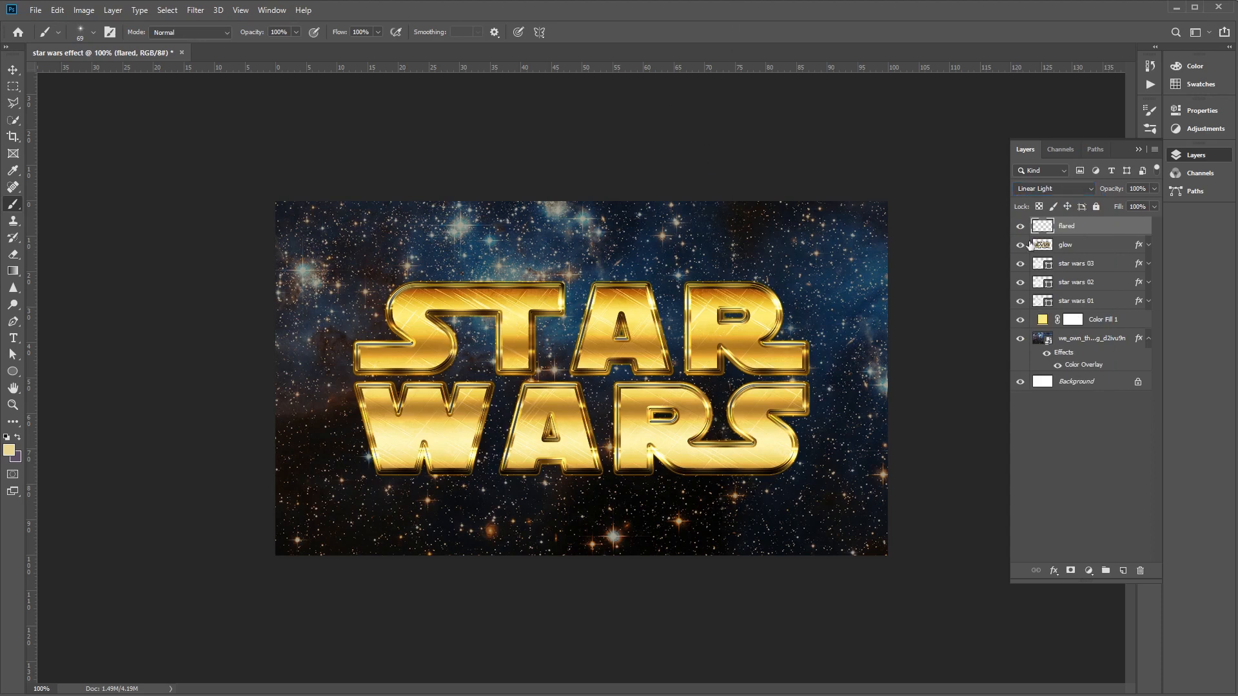
double_click(1072, 227)
key(Return)
- Stamp flares on the letter corners, enlarging the brush to 100 px for the W's left corner and the right end of the T
click(646, 287)
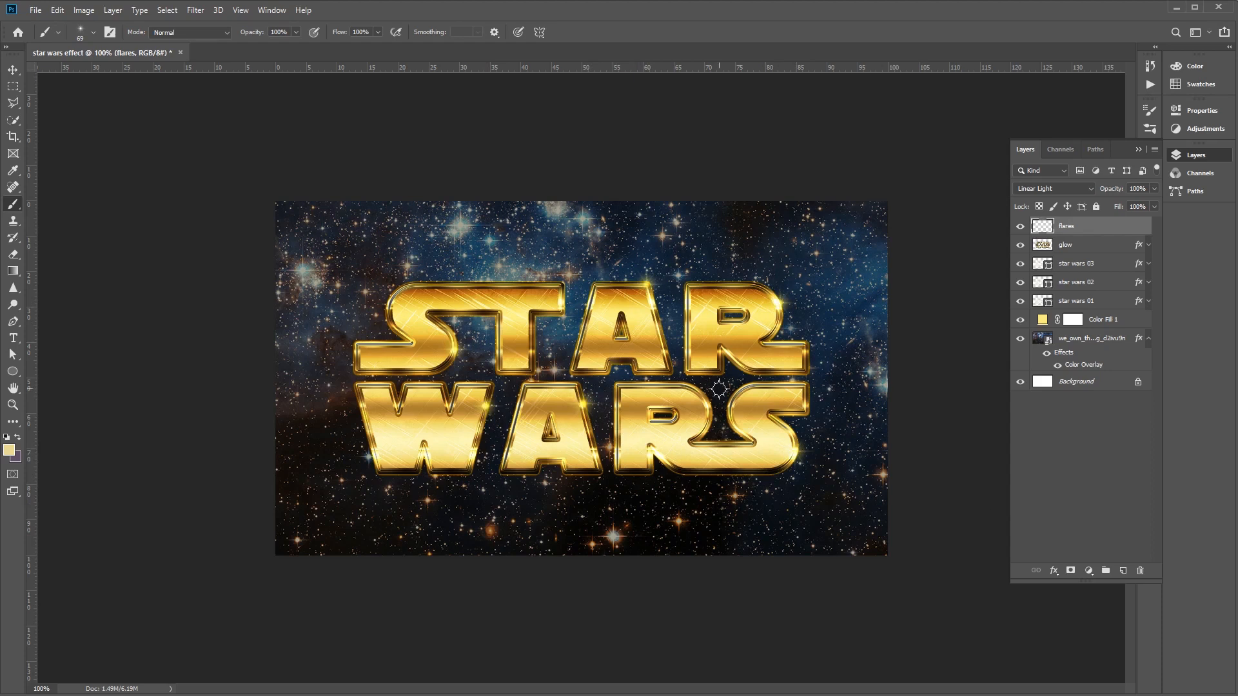
key(bracketright)
key(bracketright)
key(bracketright)
key(bracketright)
click(357, 406)
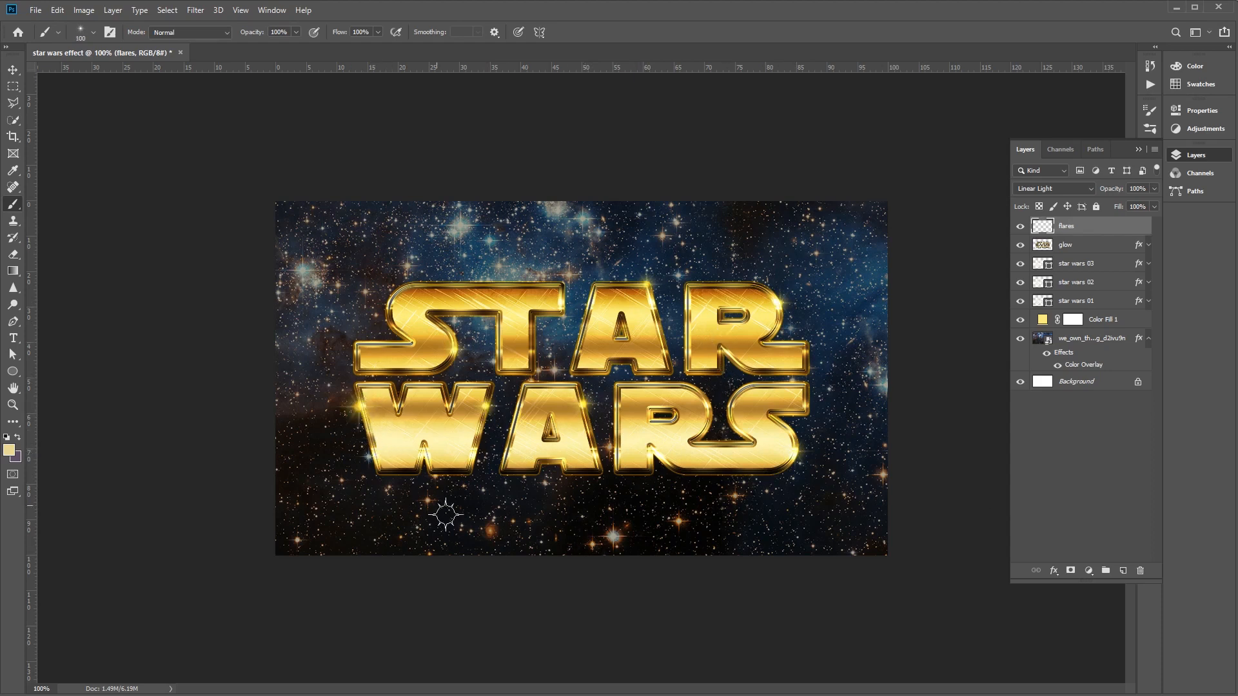
click(561, 302)
- Reduce the brush to 80 px and stamp a flare on the upper right end of the S in WARS
key(bracketleft)
key(bracketleft)
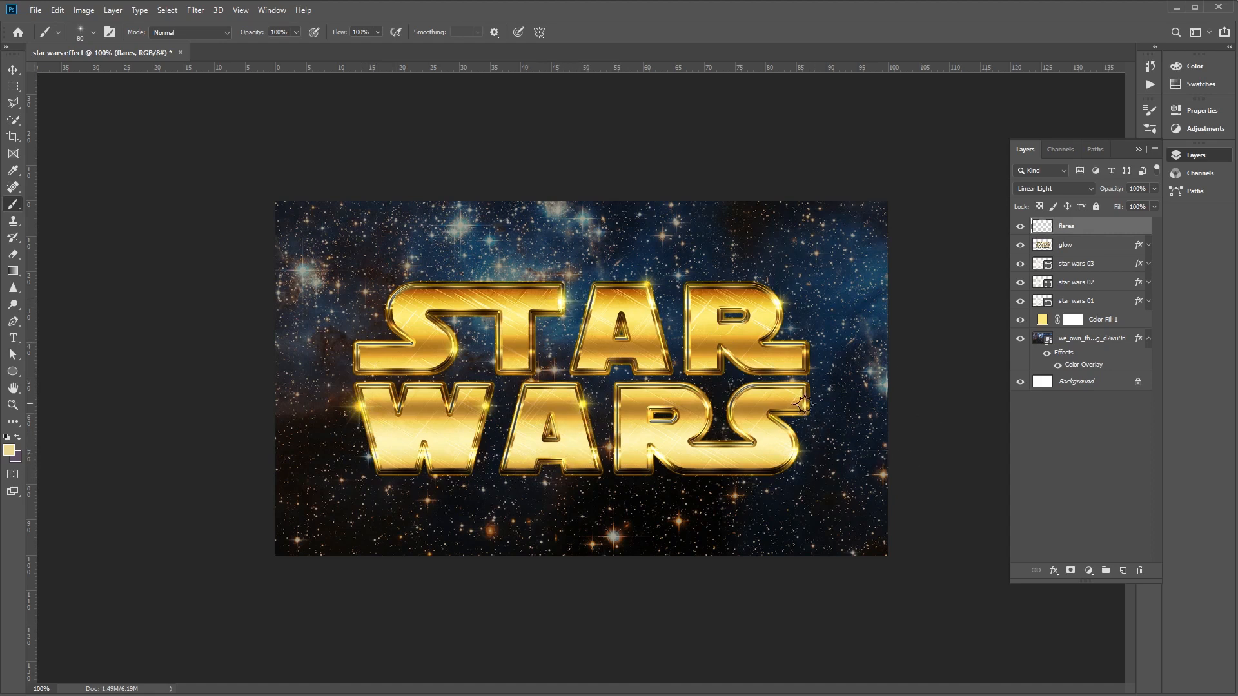
click(802, 405)
- Stamp flares on the upper left curve of the S in STAR, first with a larger brush and finally at 60 px
key(bracketright)
key(bracketright)
key(bracketright)
key(bracketright)
click(388, 301)
key(bracketleft)
key(bracketleft)
key(bracketleft)
key(bracketleft)
key(bracketleft)
key(bracketleft)
click(390, 300)
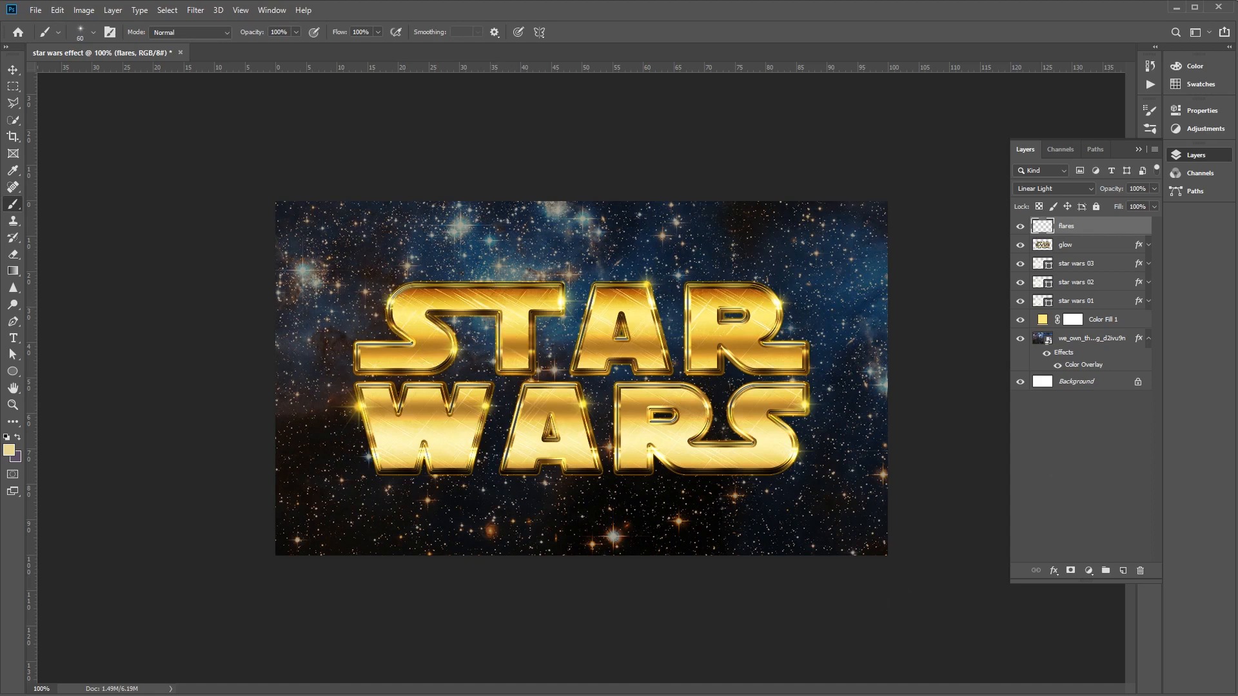